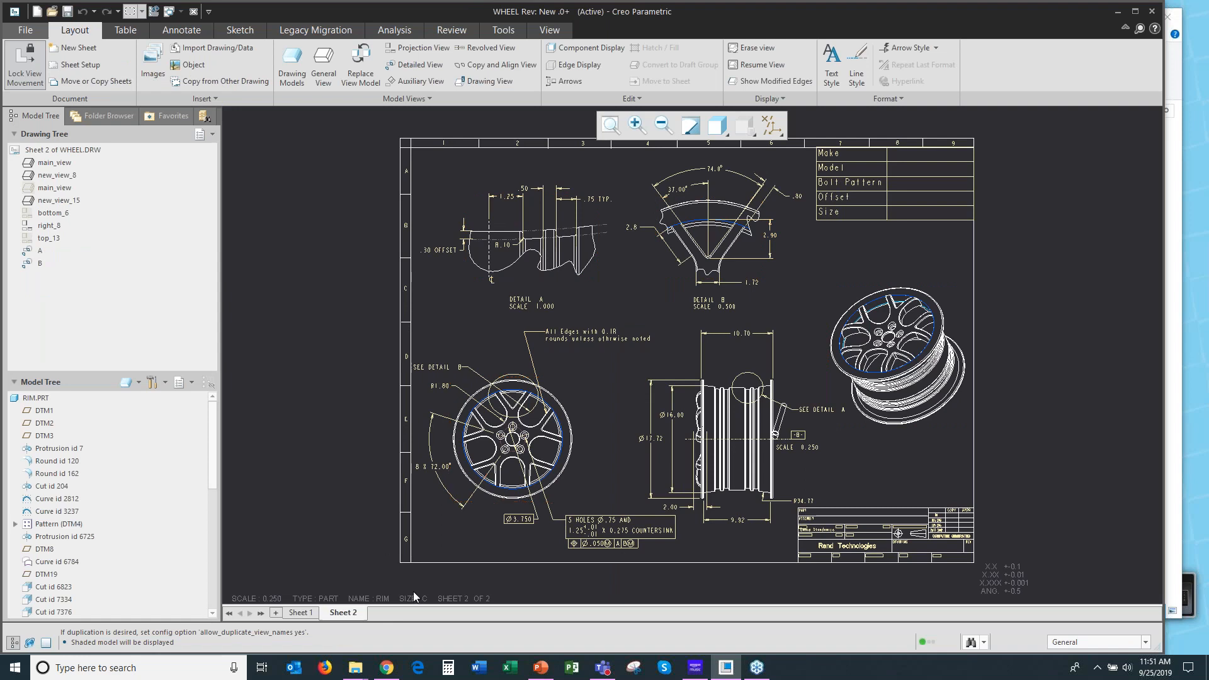
# Find the modelcheck_dir option in the configuration editor and widen the value column to read its full folder path.
pyautogui.click(340, 614)
pyautogui.click(25, 31)
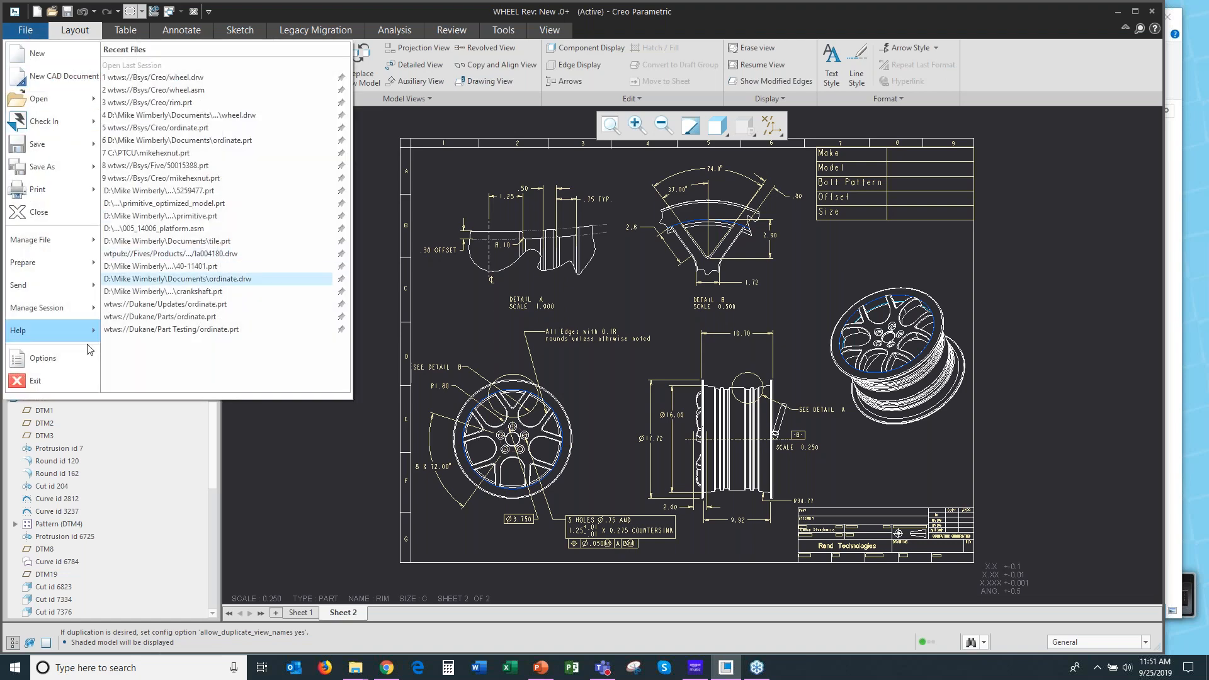
pyautogui.click(52, 358)
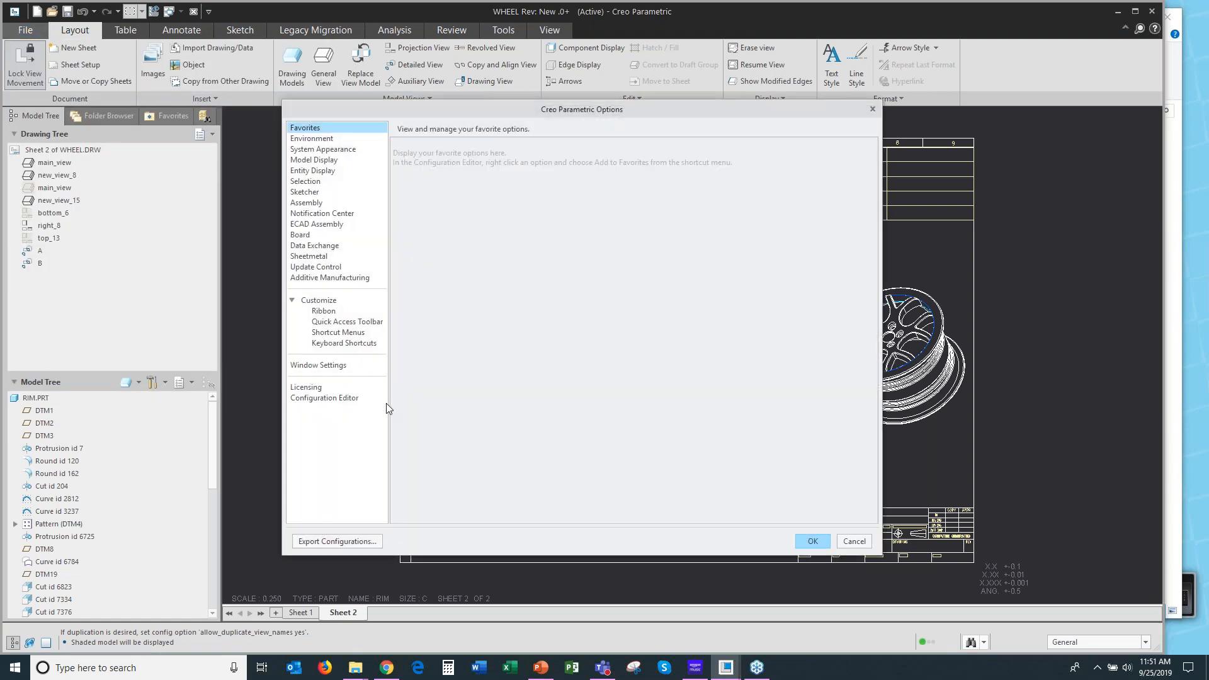
pyautogui.click(341, 398)
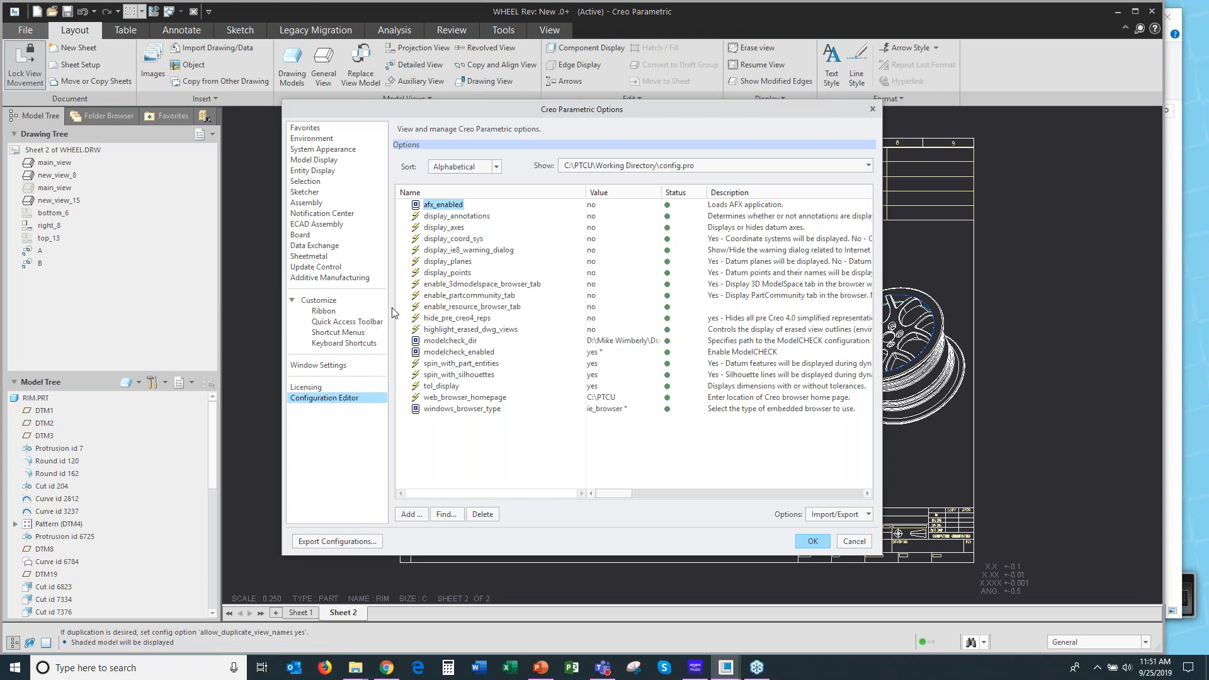
pyautogui.click(443, 343)
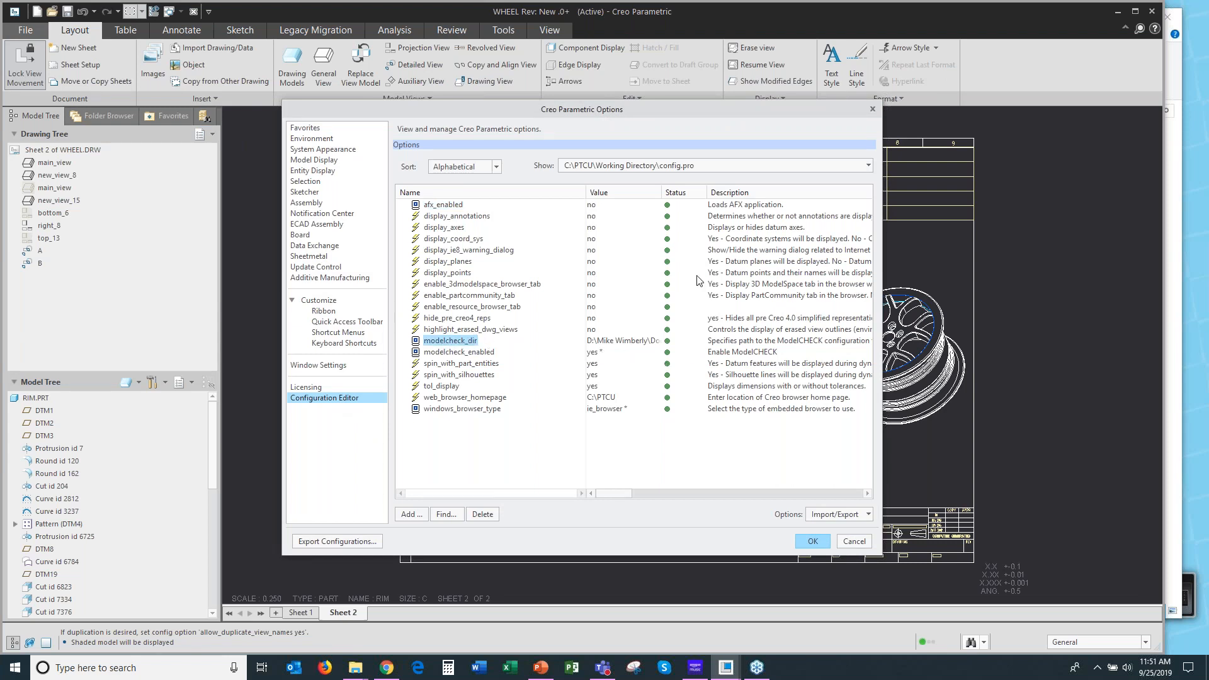
pyautogui.moveTo(662, 194); pyautogui.dragTo(802, 200)
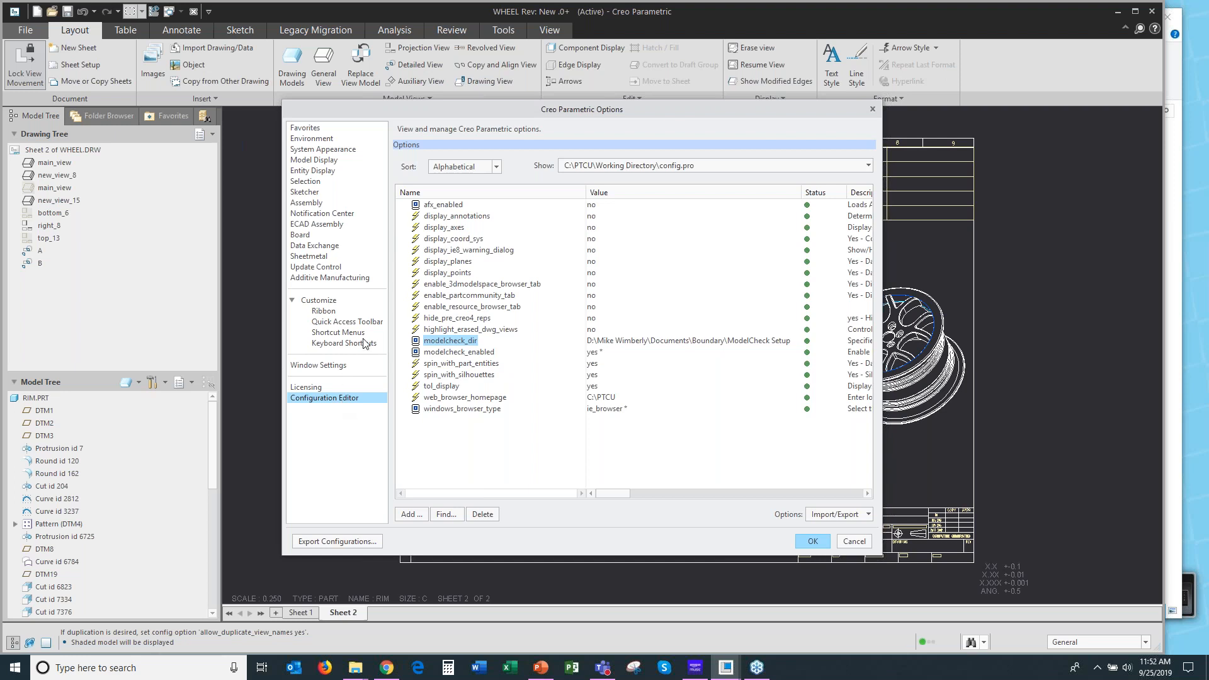
# Open the ModelCHECK configuration tool from the environment options and enlarge its window.
pyautogui.click(312, 139)
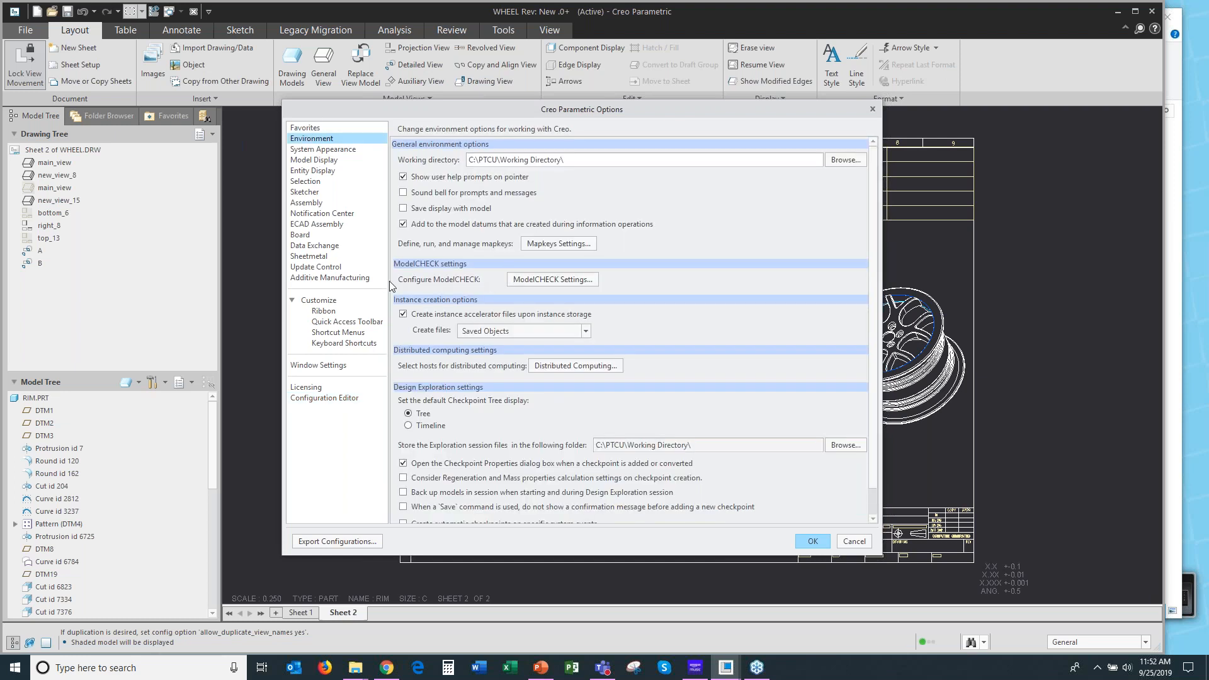
pyautogui.click(551, 281)
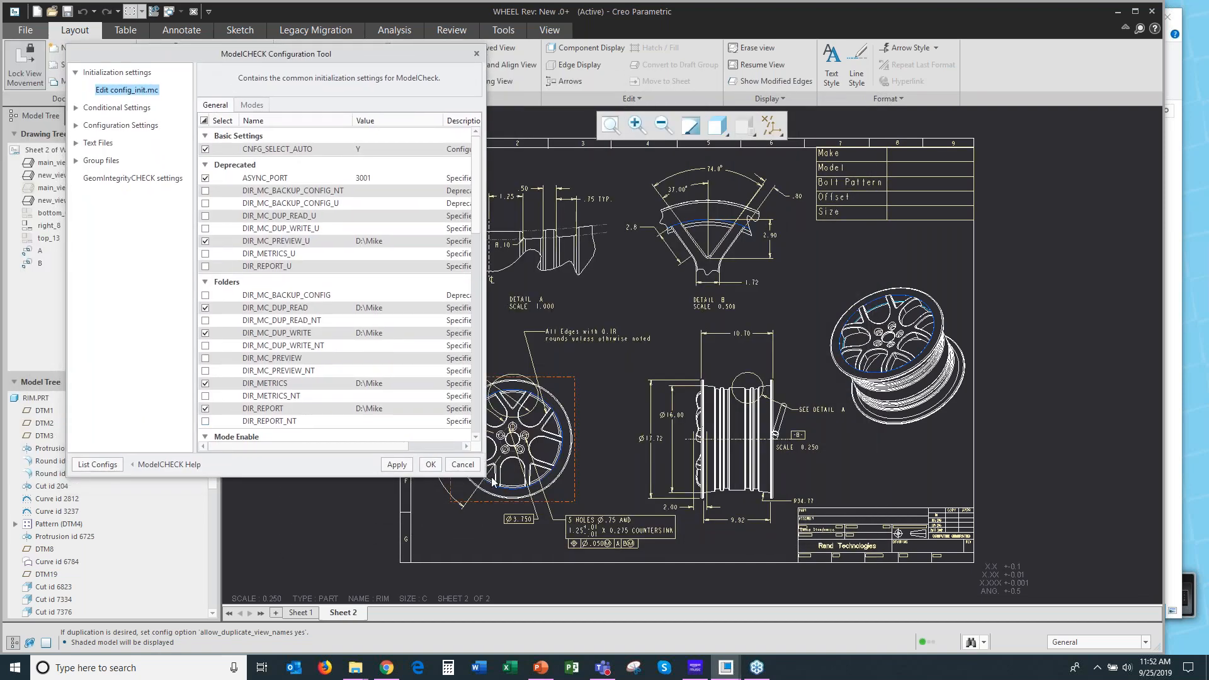
pyautogui.moveTo(483, 477); pyautogui.dragTo(1137, 603)
# Widen the description column of config_init.mc to read the full explanations of MC_ENABLE and SAVE_MC_PRE.
pyautogui.moveTo(117, 96)
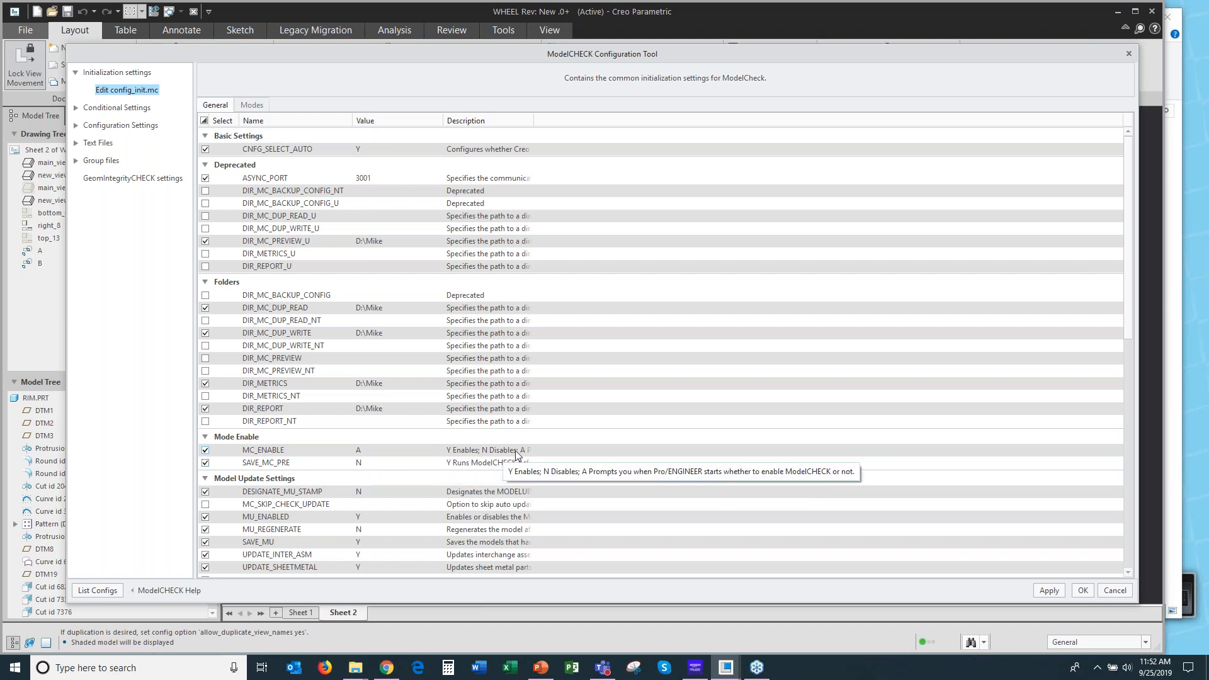
pyautogui.moveTo(531, 123); pyautogui.dragTo(655, 119)
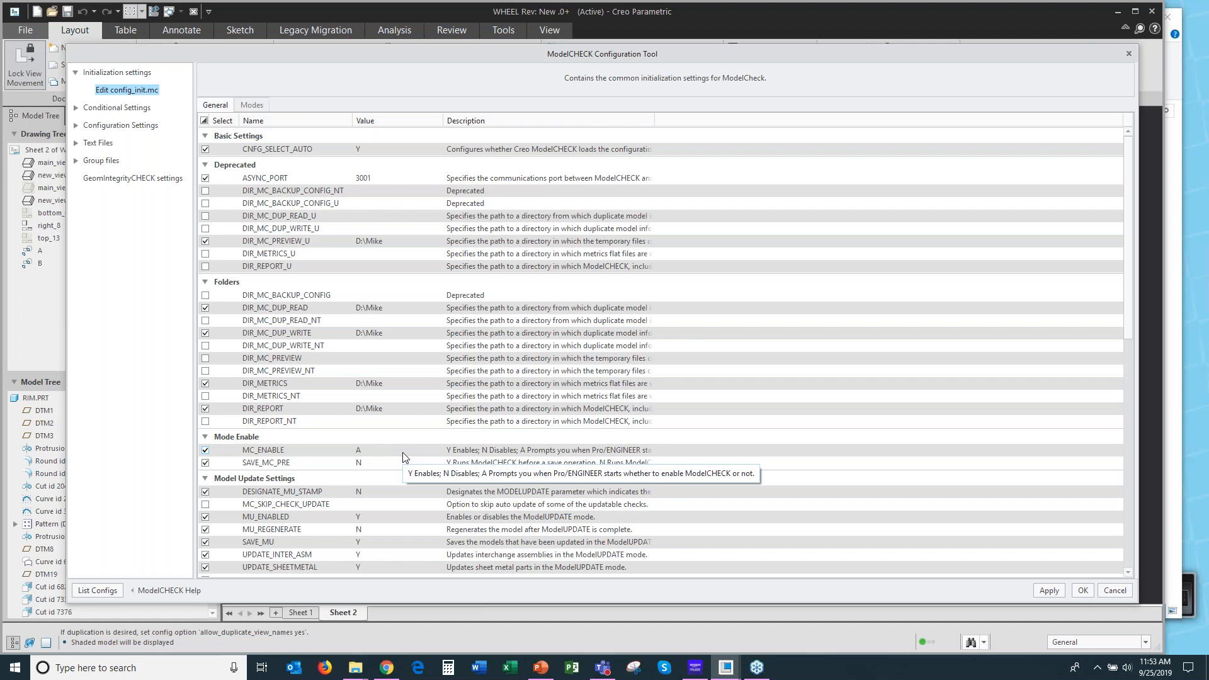
pyautogui.click(318, 465)
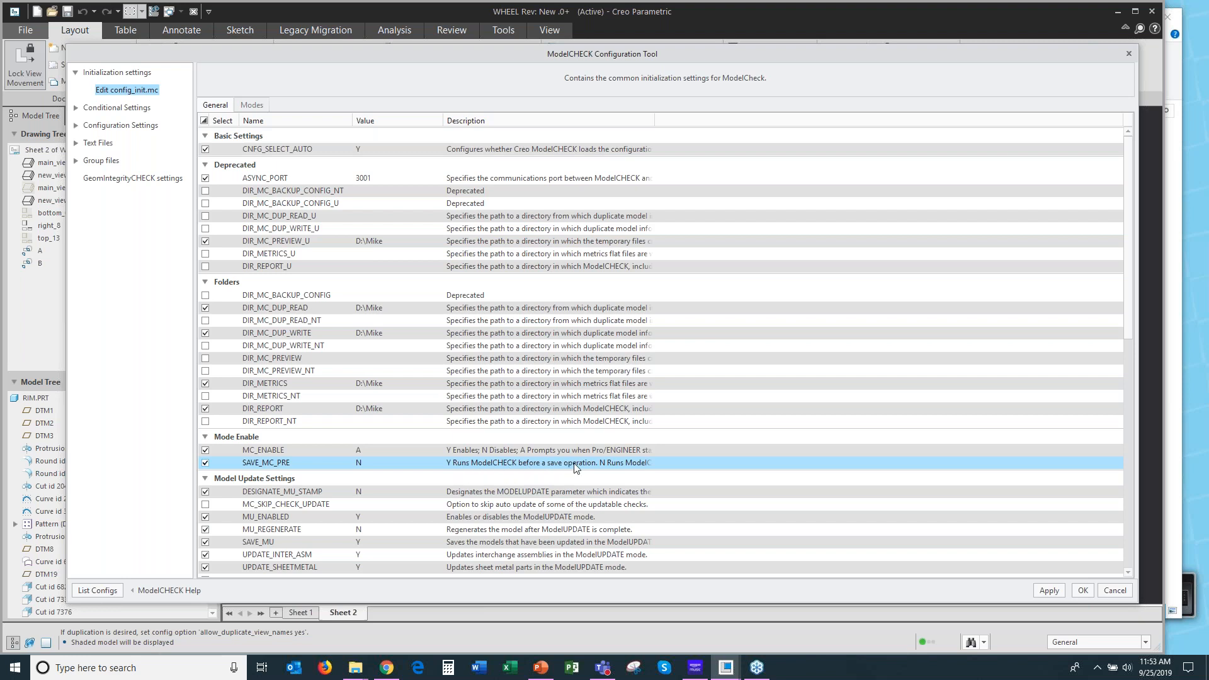
pyautogui.moveTo(656, 120); pyautogui.dragTo(798, 118)
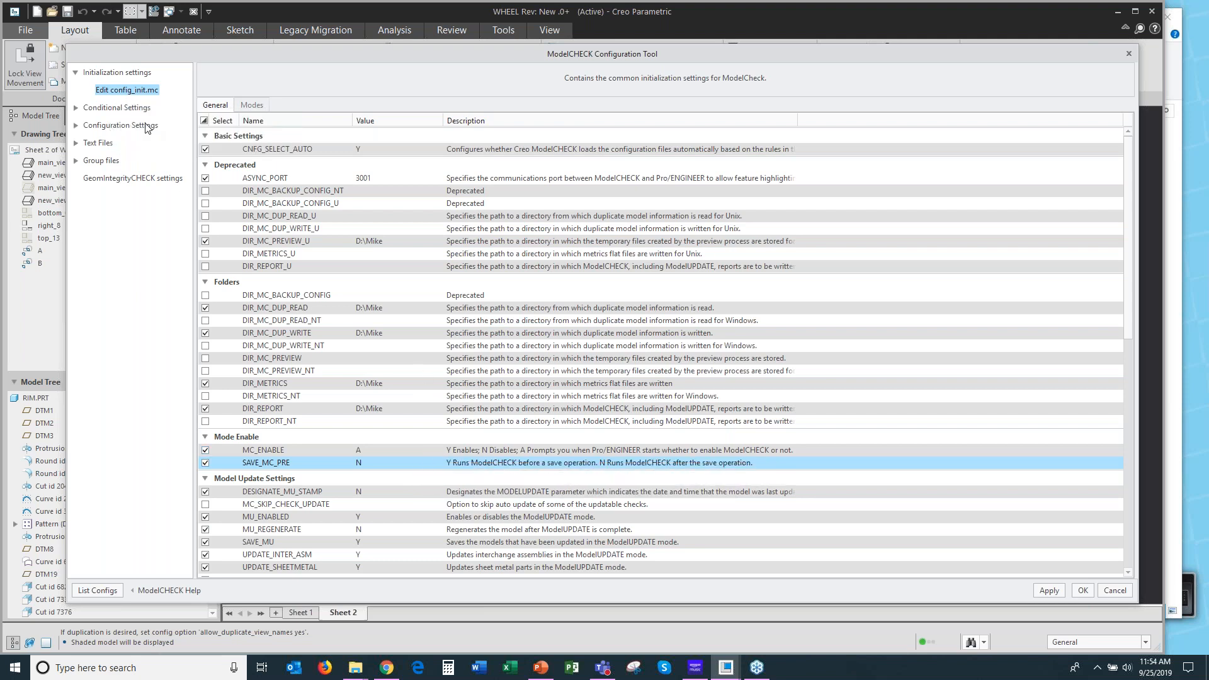
# Review the conditions in condition.mcc, and open the Bounary_Options.mch check file from the configuration settings.
pyautogui.click(75, 107)
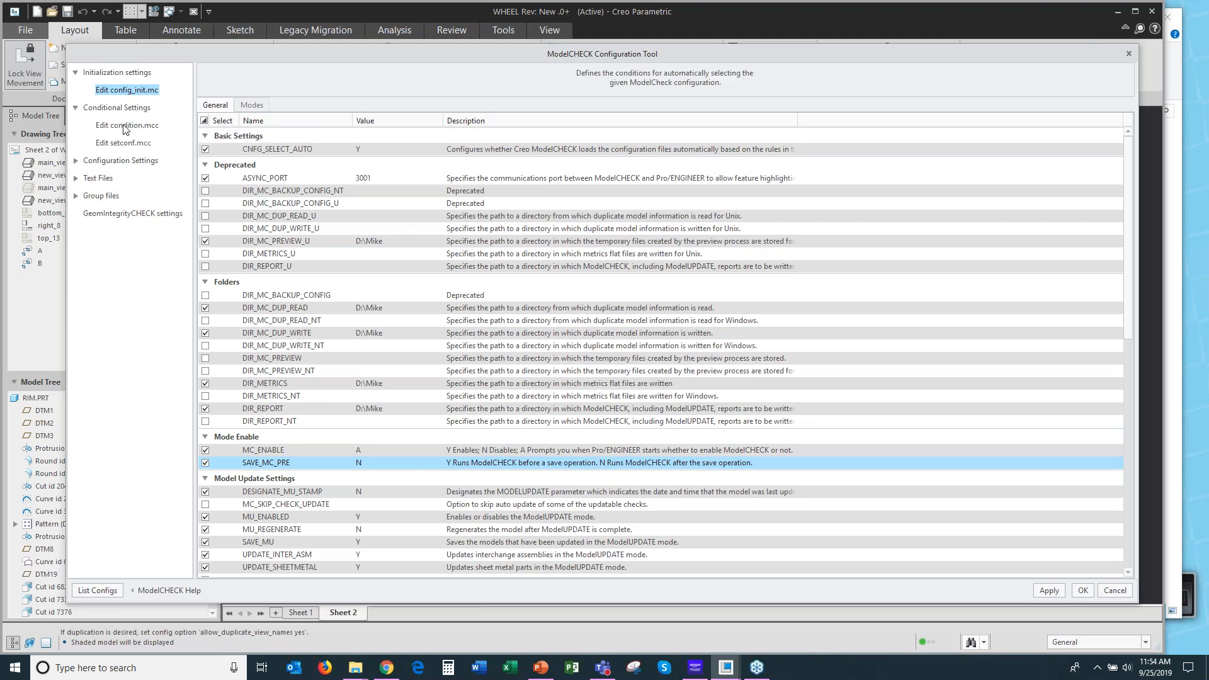
pyautogui.click(129, 126)
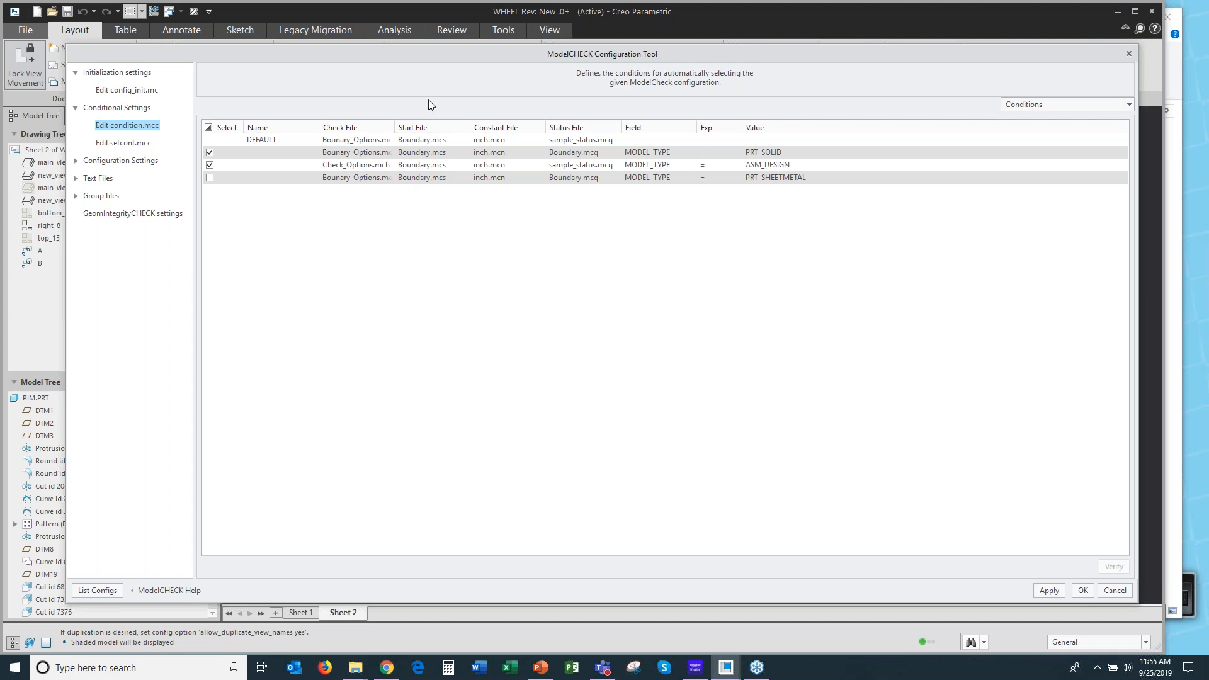
pyautogui.click(76, 161)
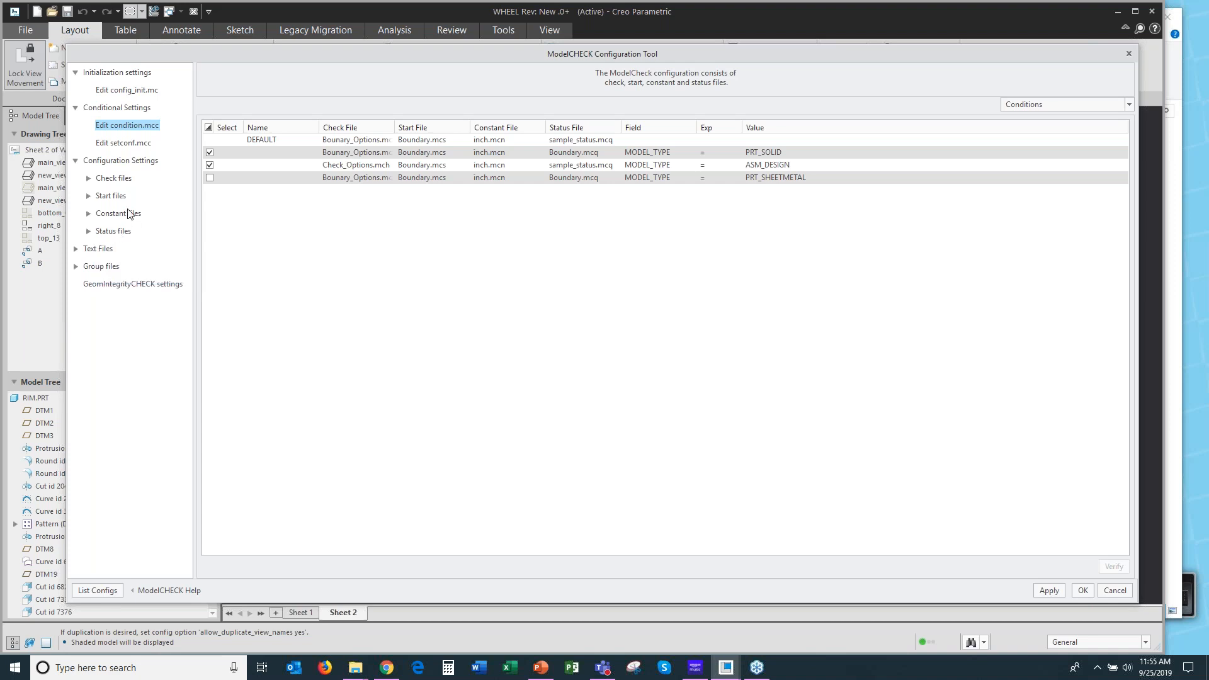
pyautogui.click(90, 180)
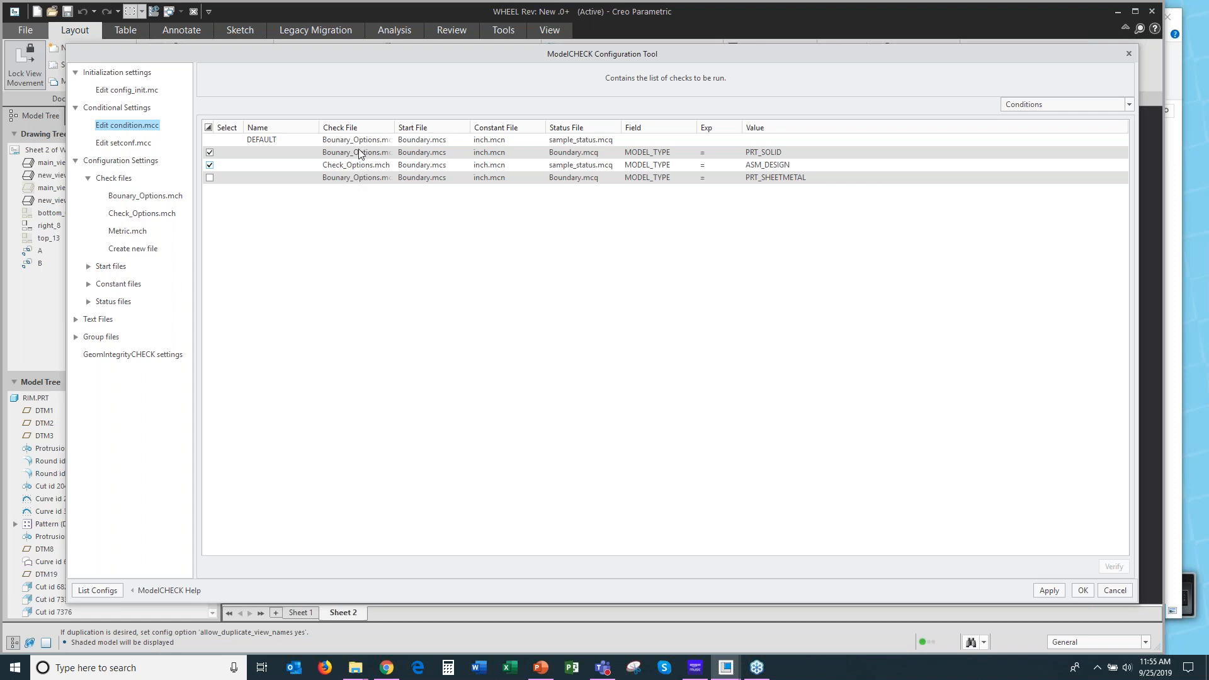
pyautogui.click(150, 198)
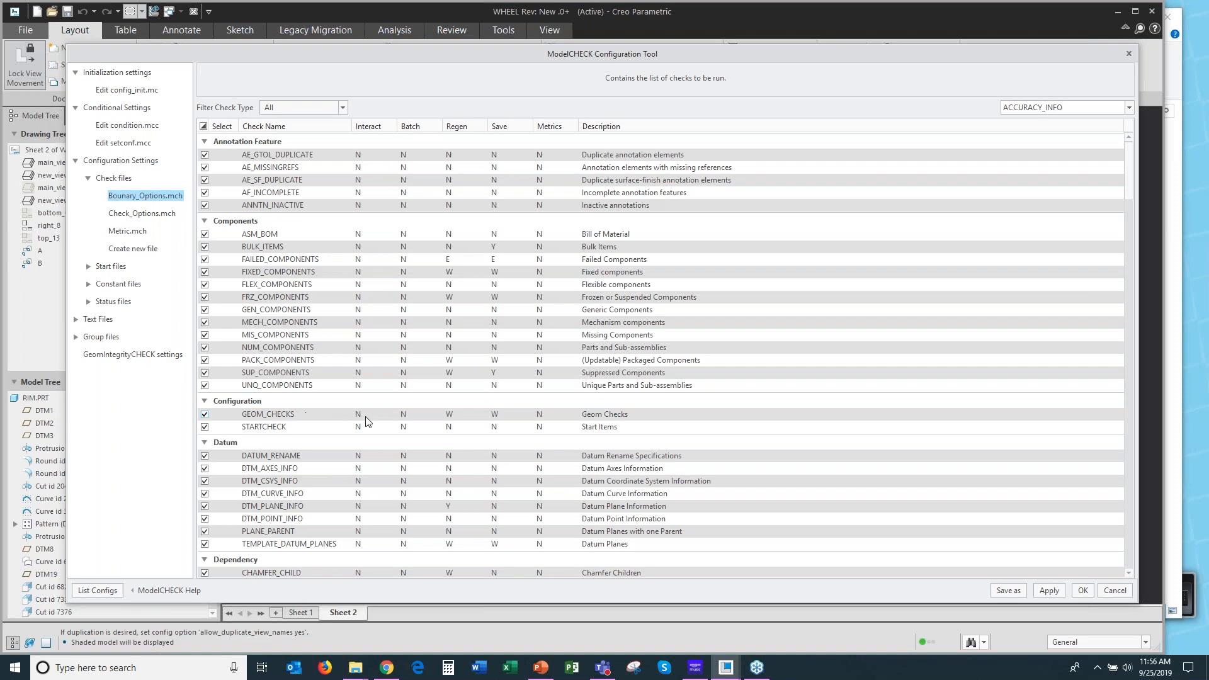
# Examine the component, datum, dependency and drawing checks in Bounary_Options.mch with their Regen and Save settings.
pyautogui.scroll(-4, 292, 433)
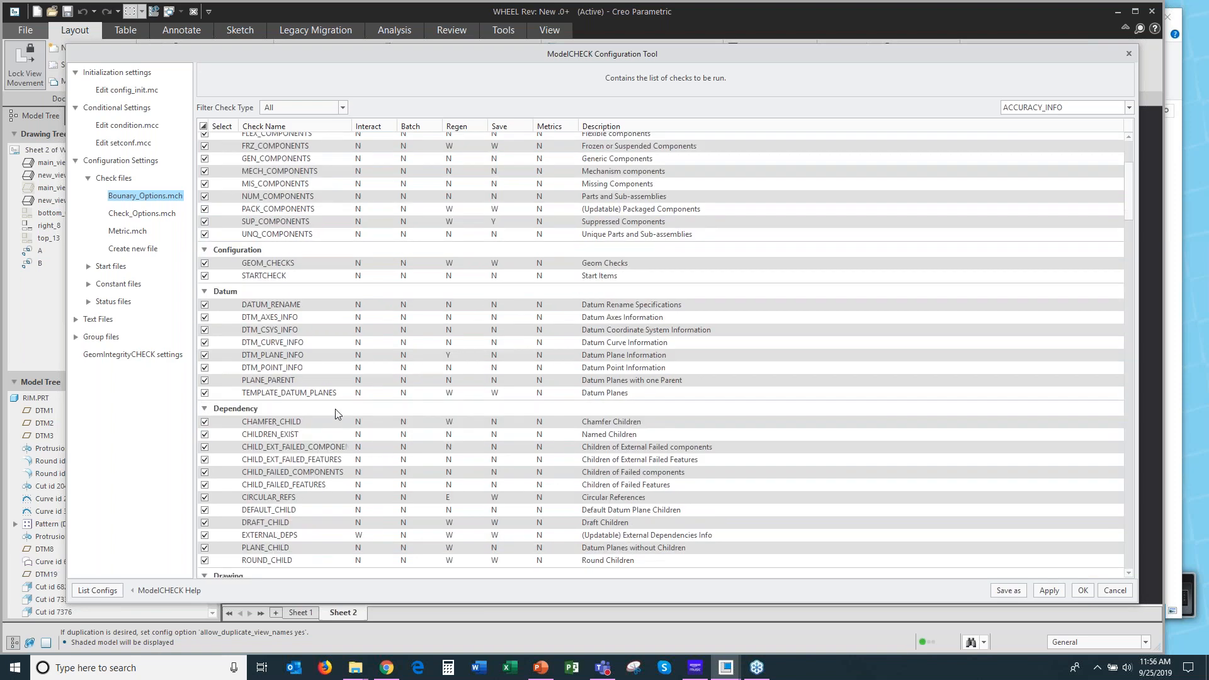
pyautogui.scroll(3, 284, 444)
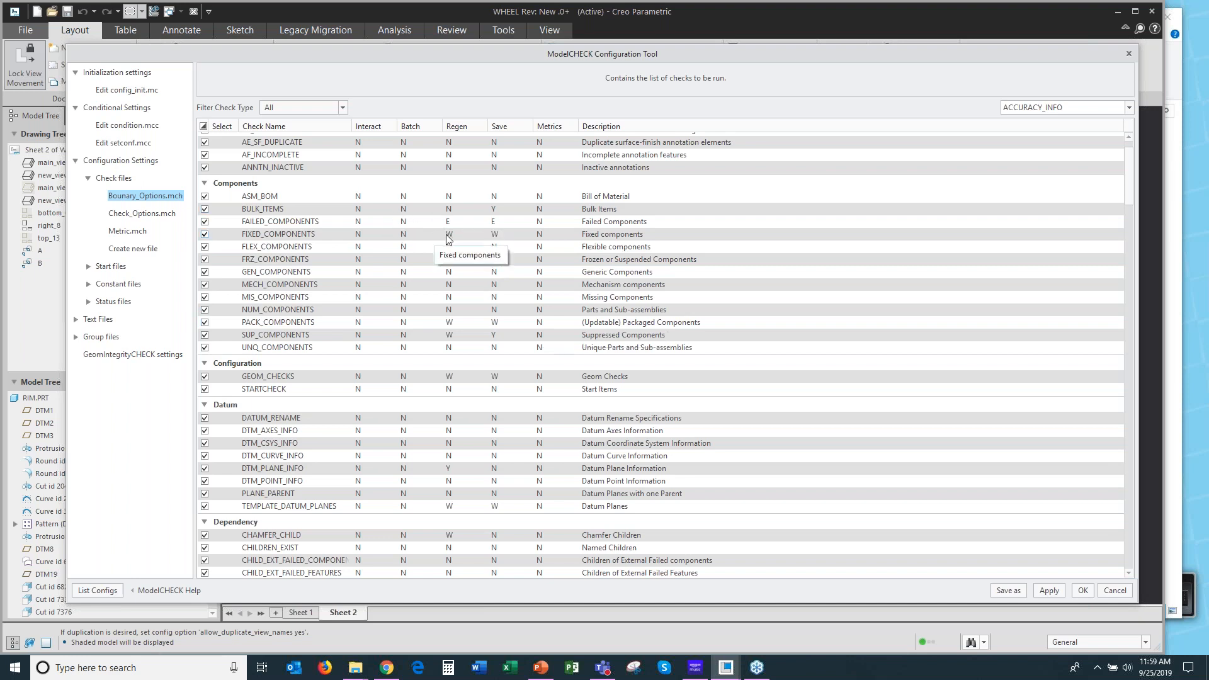
pyautogui.scroll(-4, 452, 239)
pyautogui.scroll(-2, 455, 239)
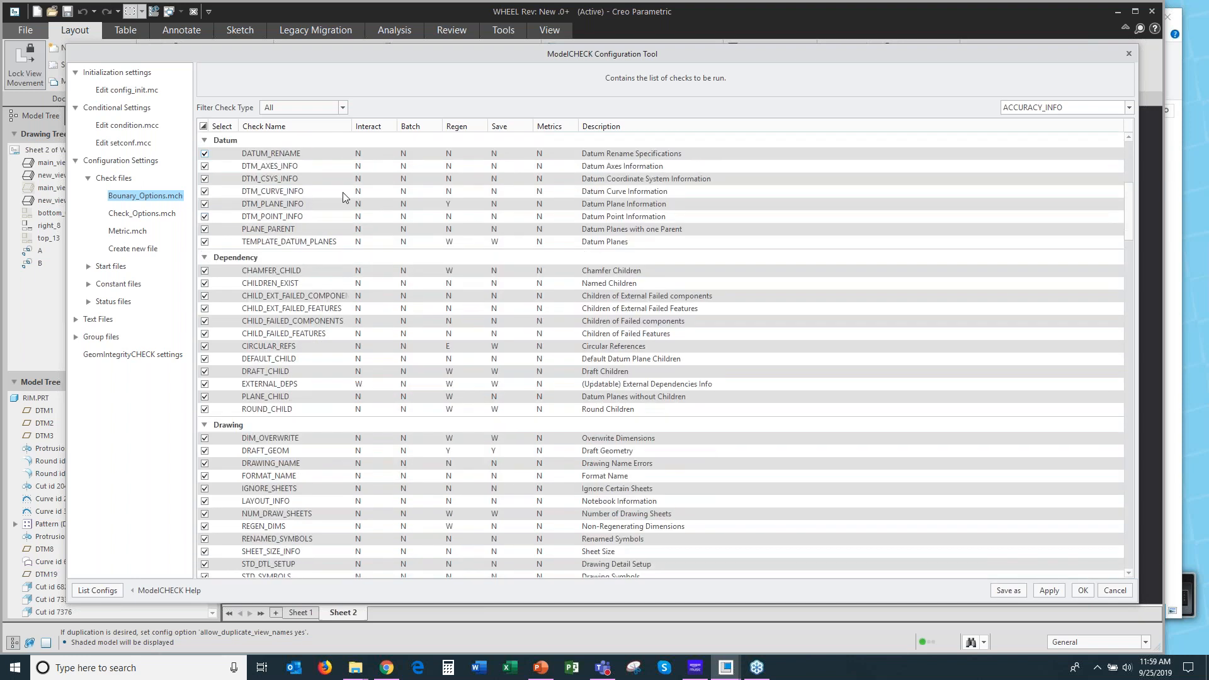
pyautogui.scroll(-2, 343, 213)
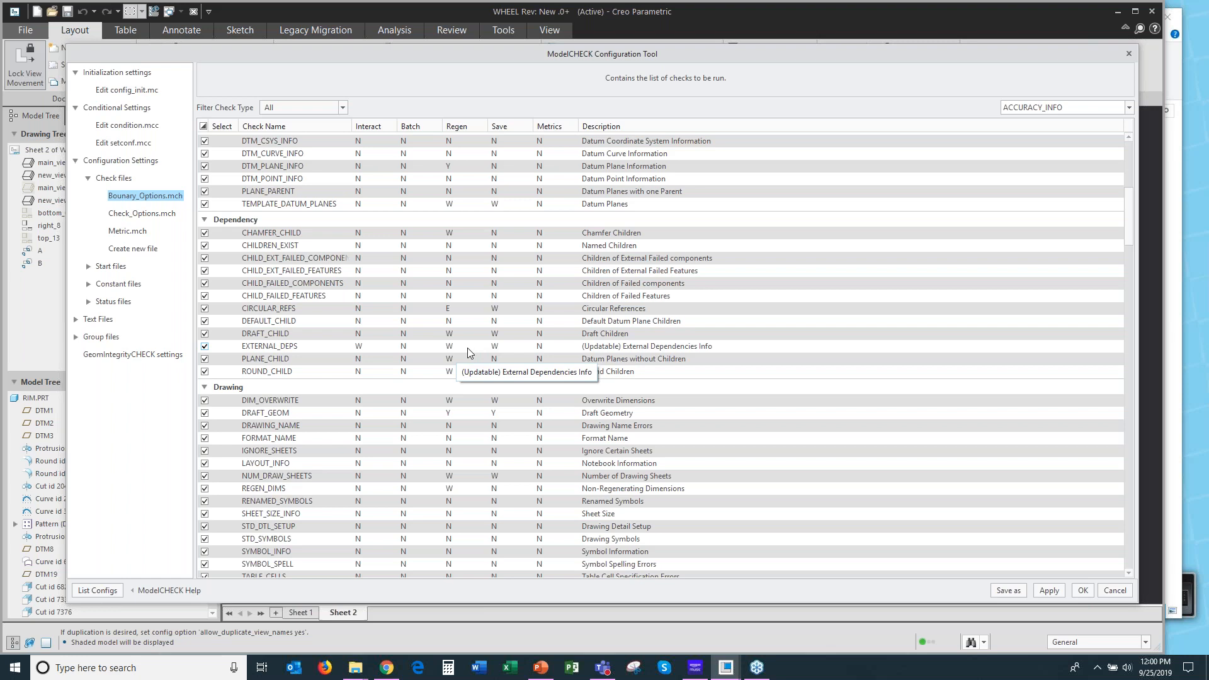
pyautogui.scroll(-4, 474, 346)
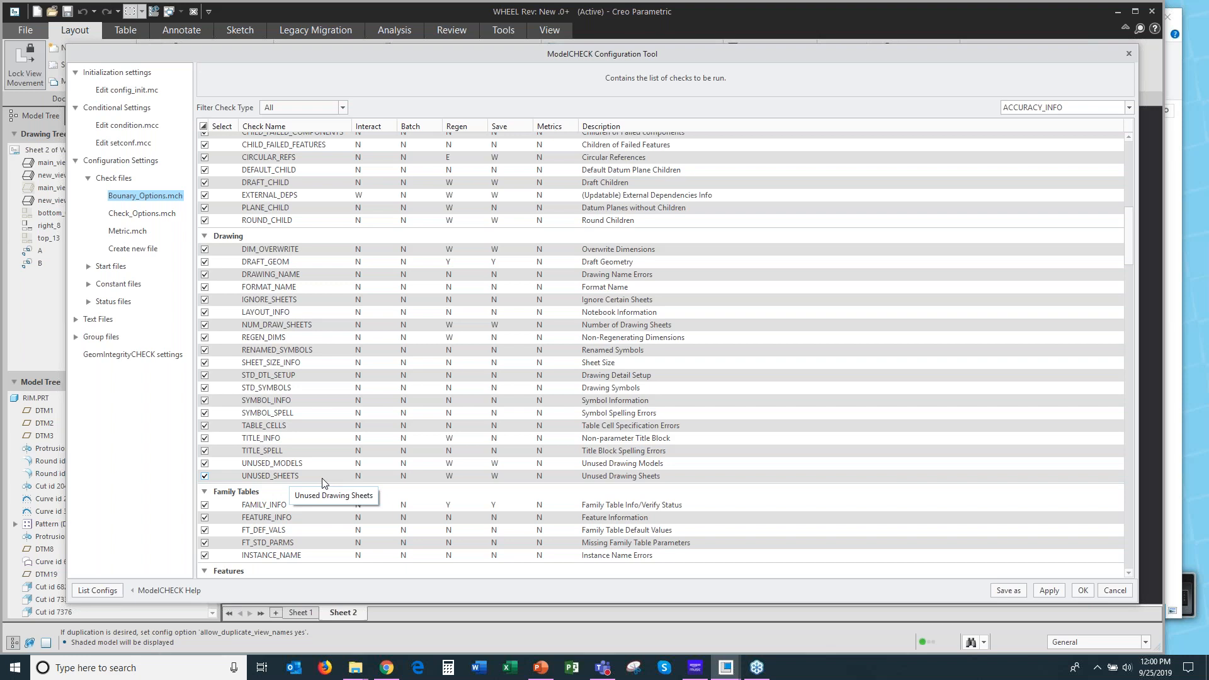
# Examine the family table, feature and geometry checks in the same check file, singling out EARLY_ROUND.
pyautogui.scroll(-3, 504, 343)
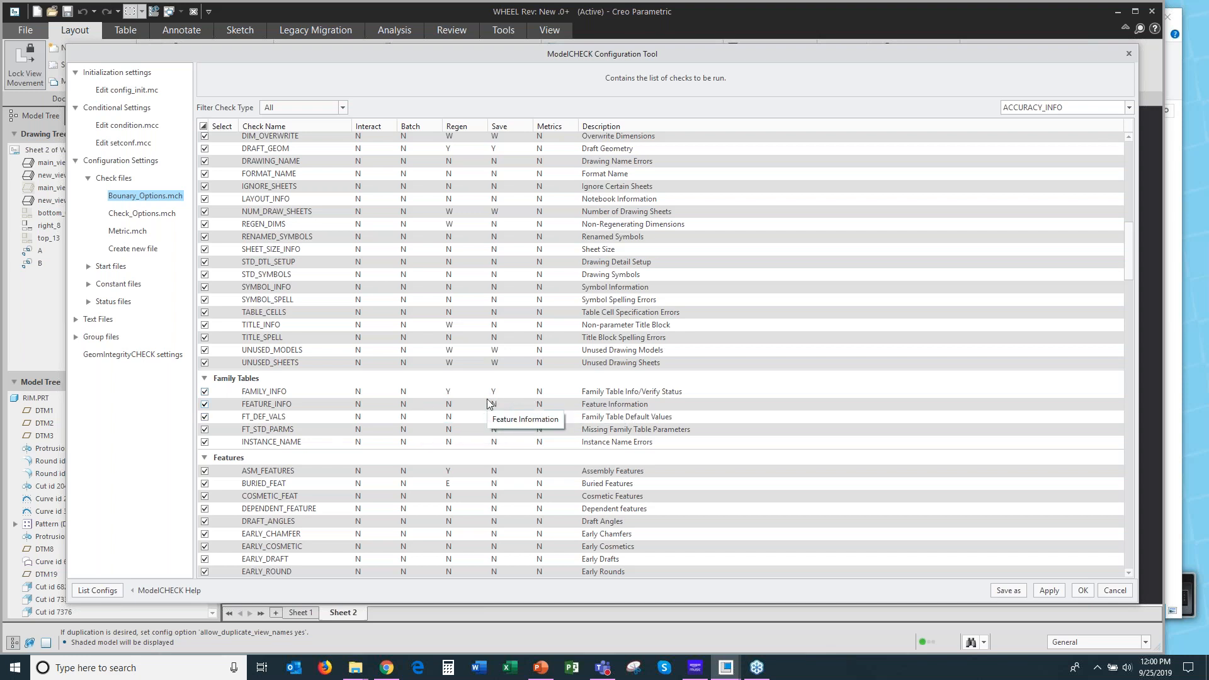
pyautogui.scroll(-3, 416, 439)
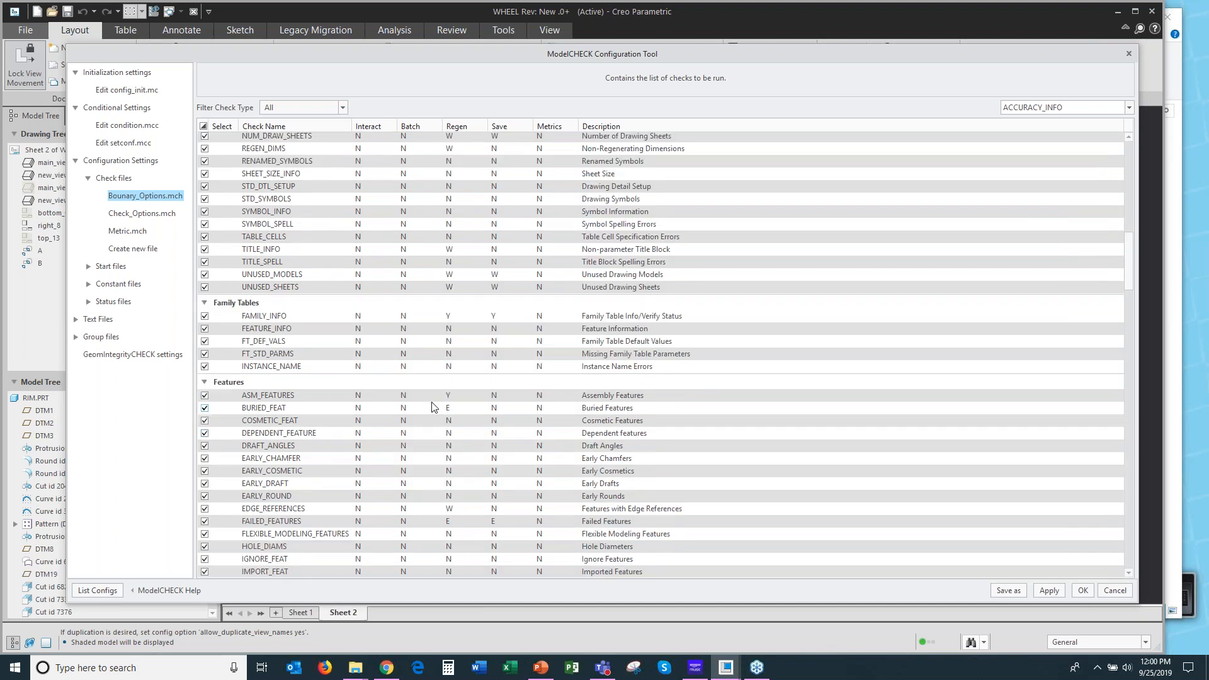
pyautogui.scroll(-2, 432, 408)
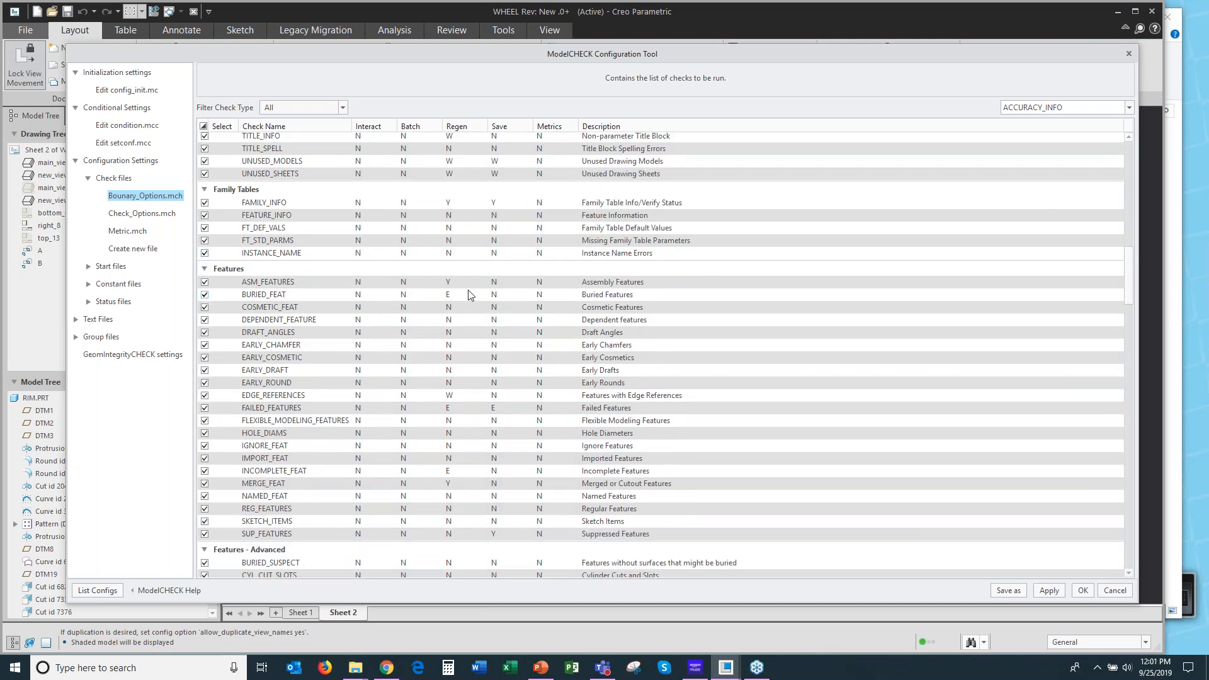
pyautogui.scroll(-1, 377, 322)
pyautogui.click(319, 349)
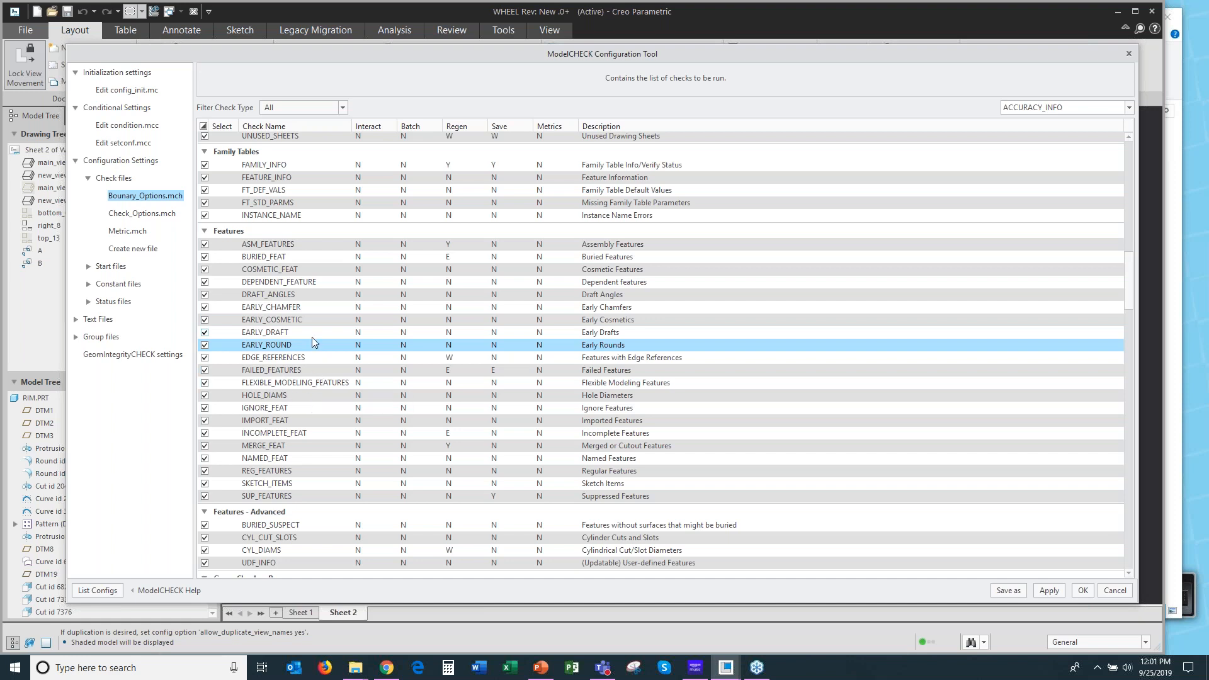
pyautogui.scroll(-4, 445, 340)
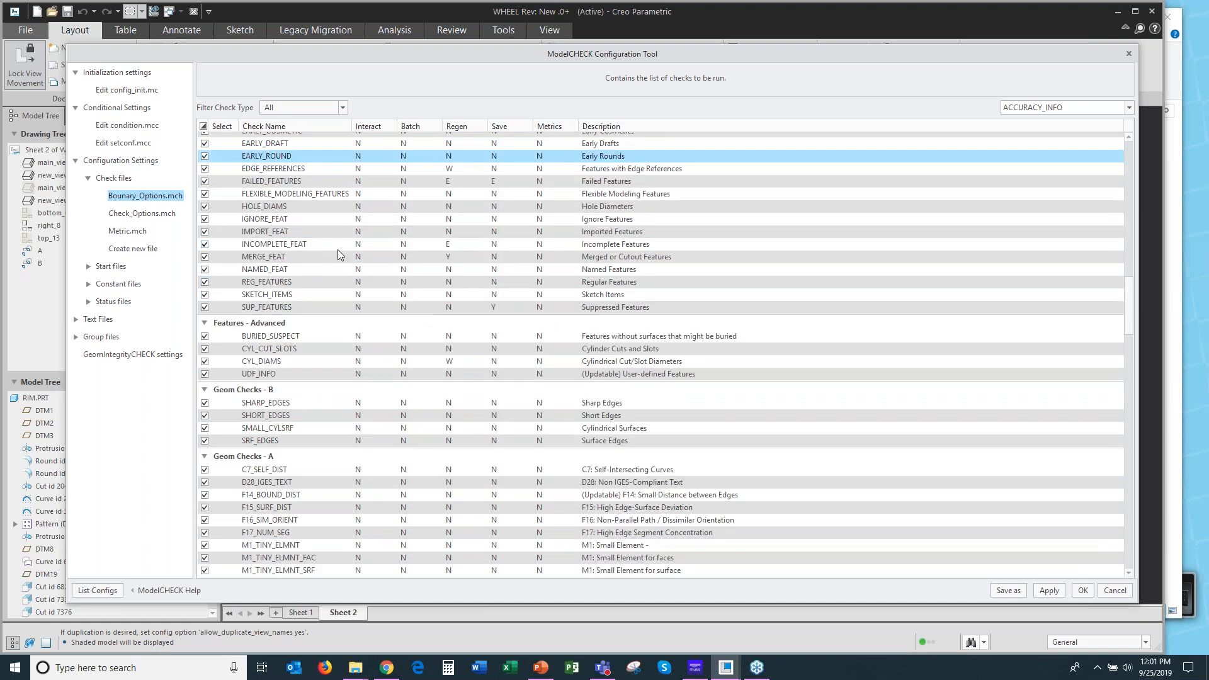
pyautogui.scroll(-4, 359, 252)
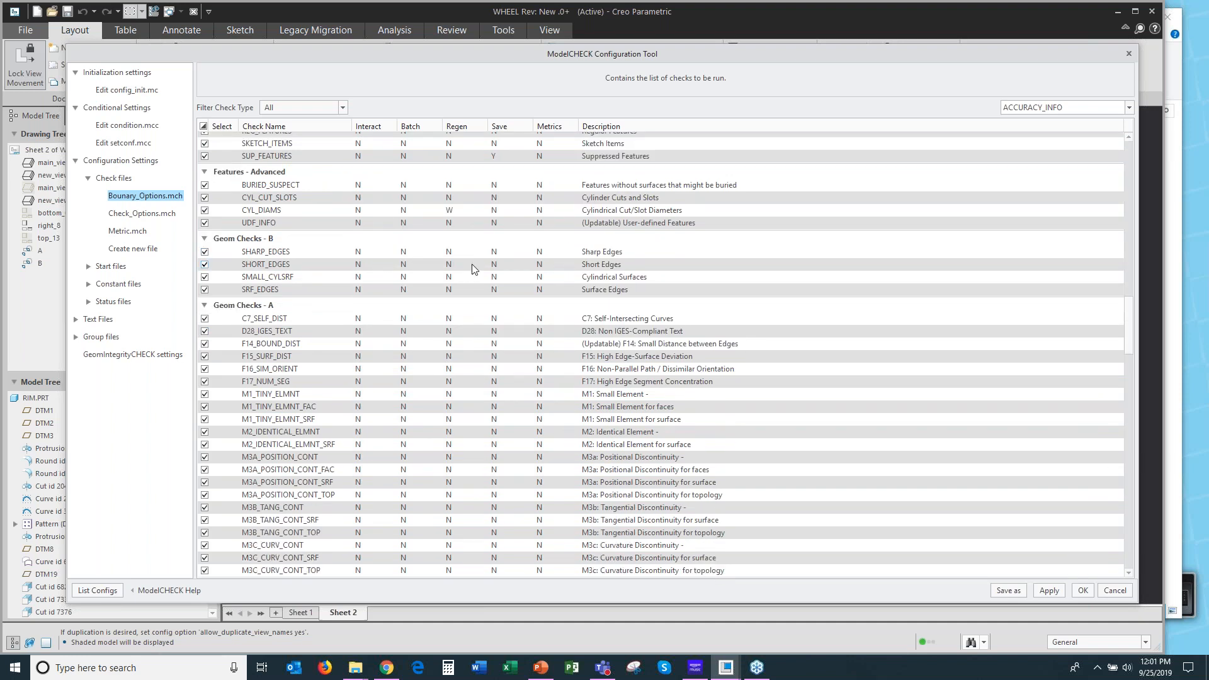
# Return to the EARLY_ROUND check and view the available values for its Regen setting without choosing a different one.
pyautogui.scroll(1, 489, 164)
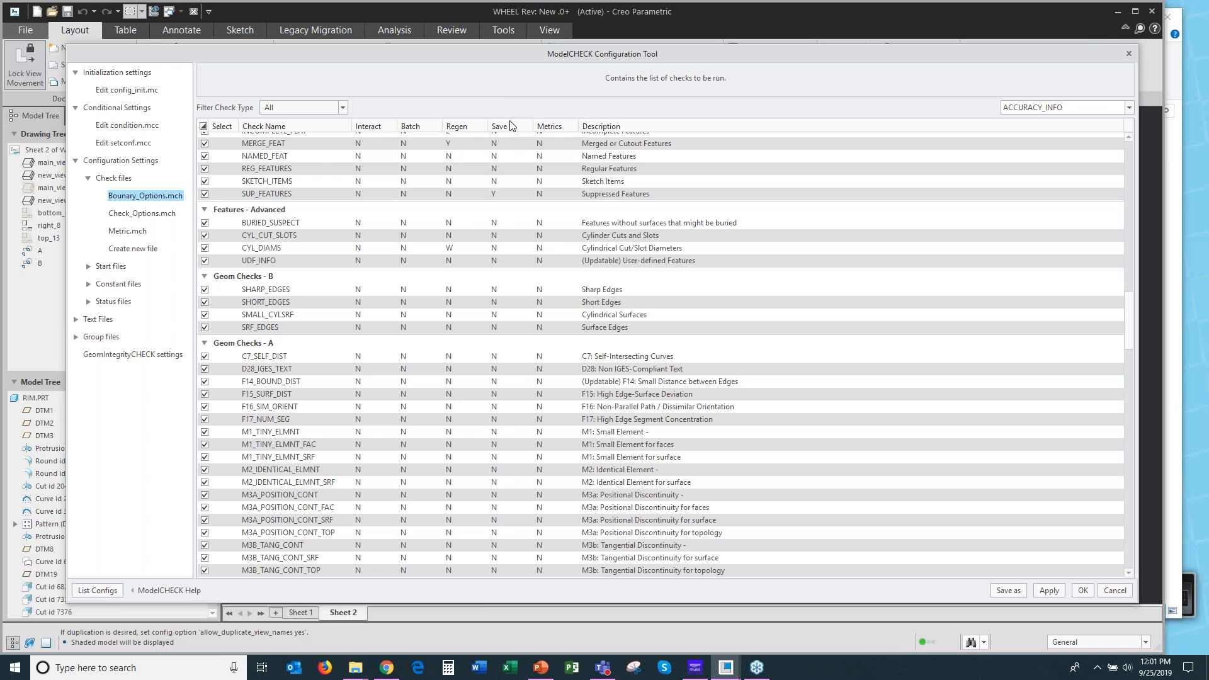
pyautogui.scroll(4, 379, 333)
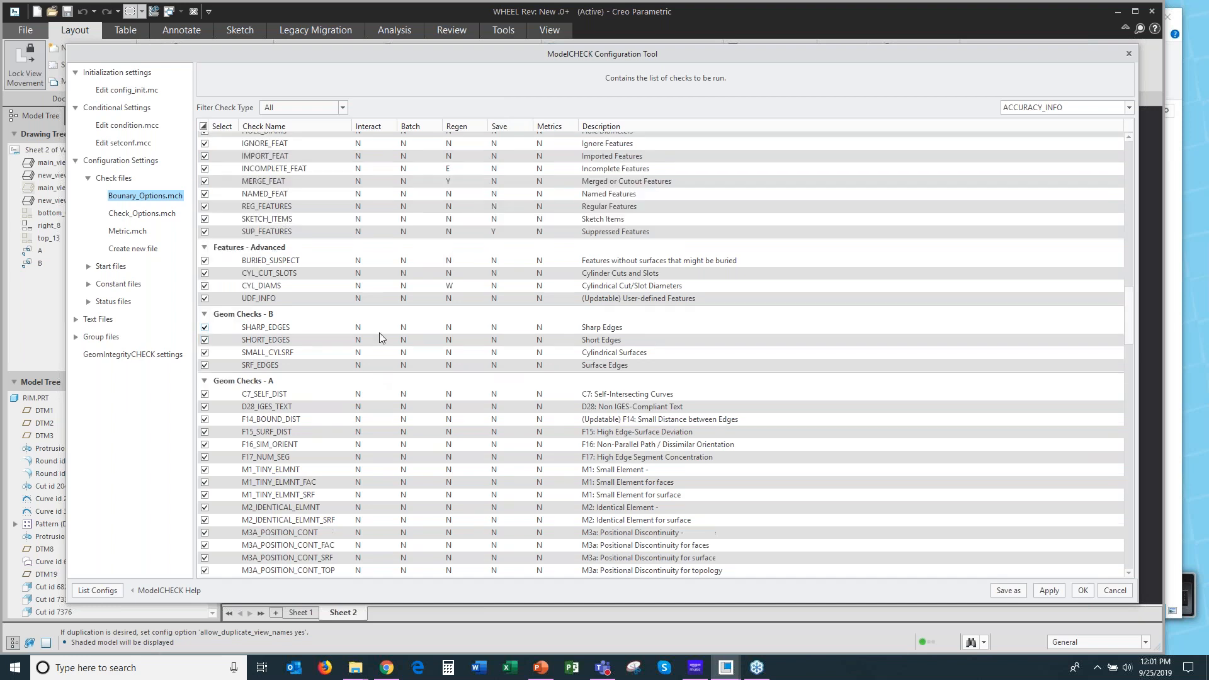
pyautogui.scroll(3, 374, 320)
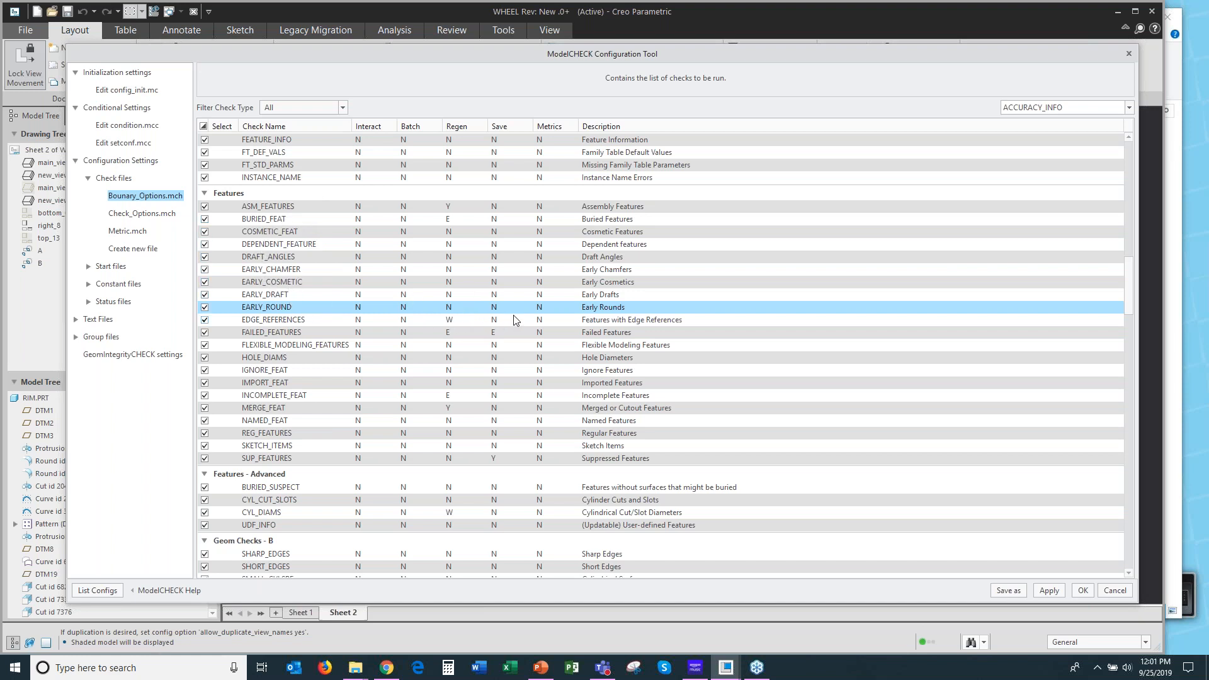
pyautogui.click(460, 307)
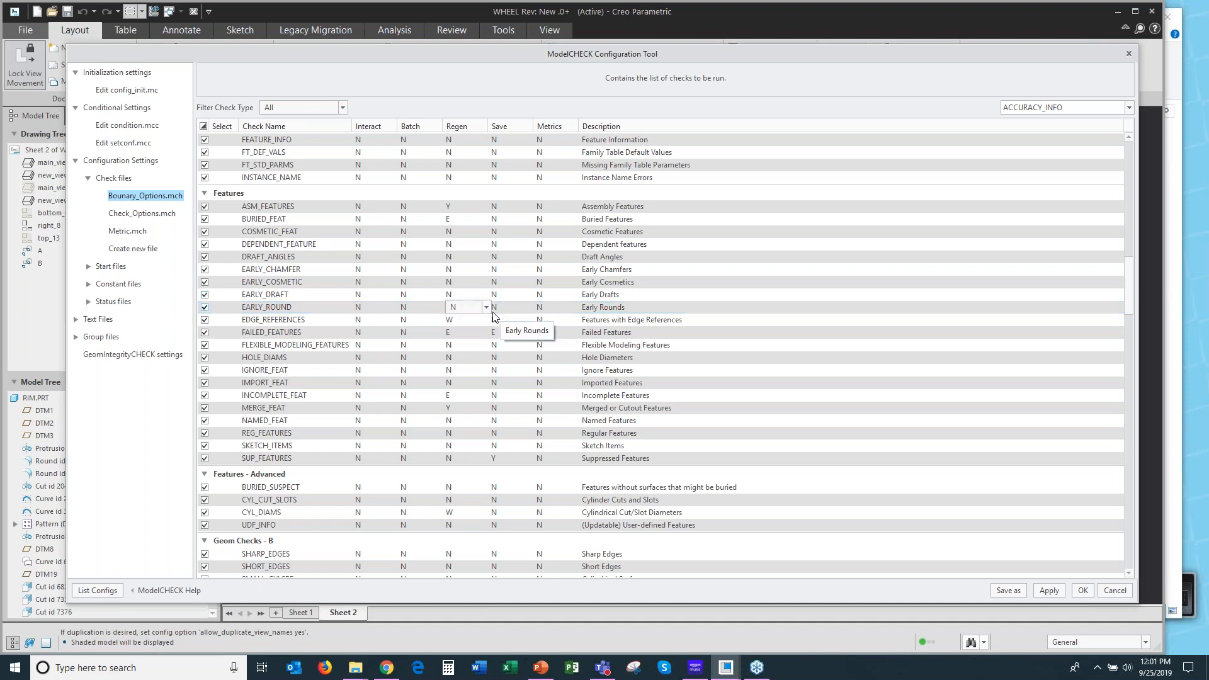
pyautogui.click(486, 307)
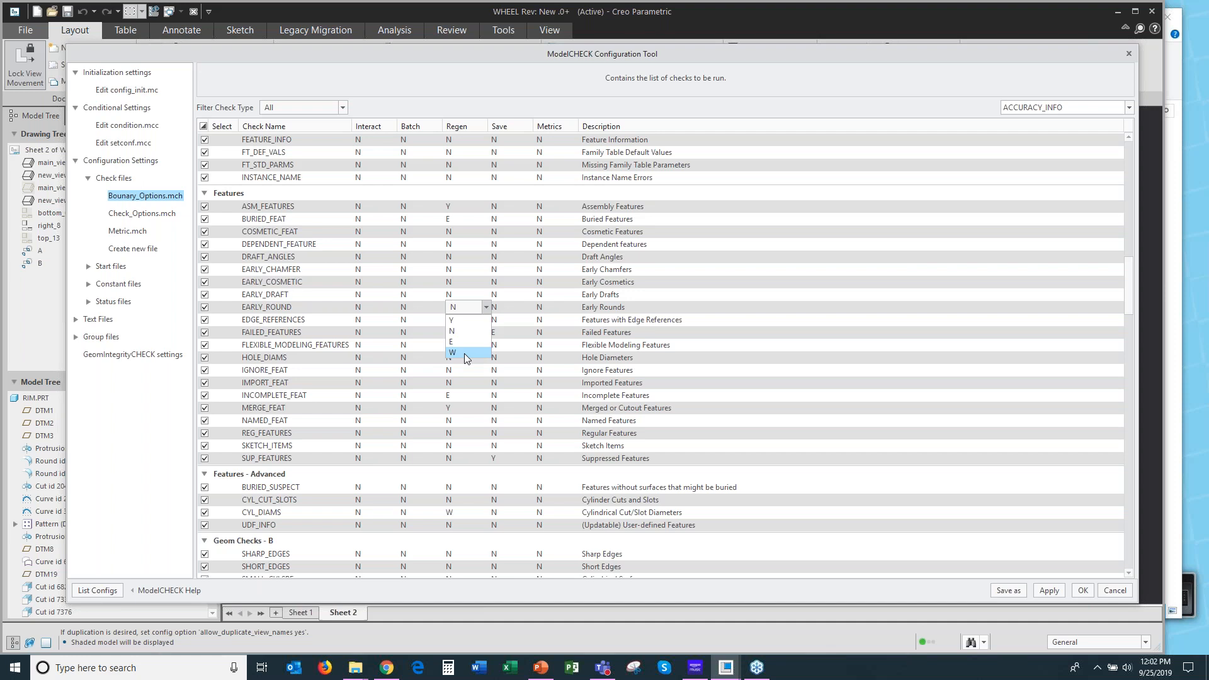
pyautogui.click(570, 192)
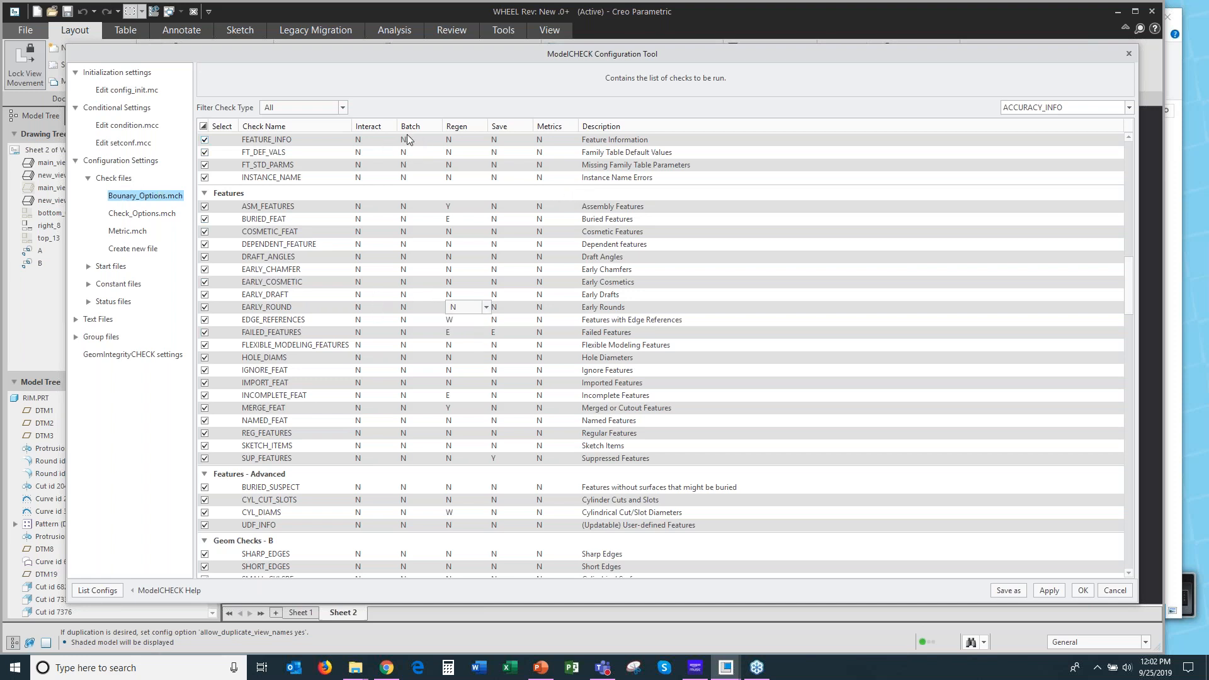
# Discard the pending check file changes and review the parameter and datum plane checks in the Boundary.mcs start file.
pyautogui.click(88, 178)
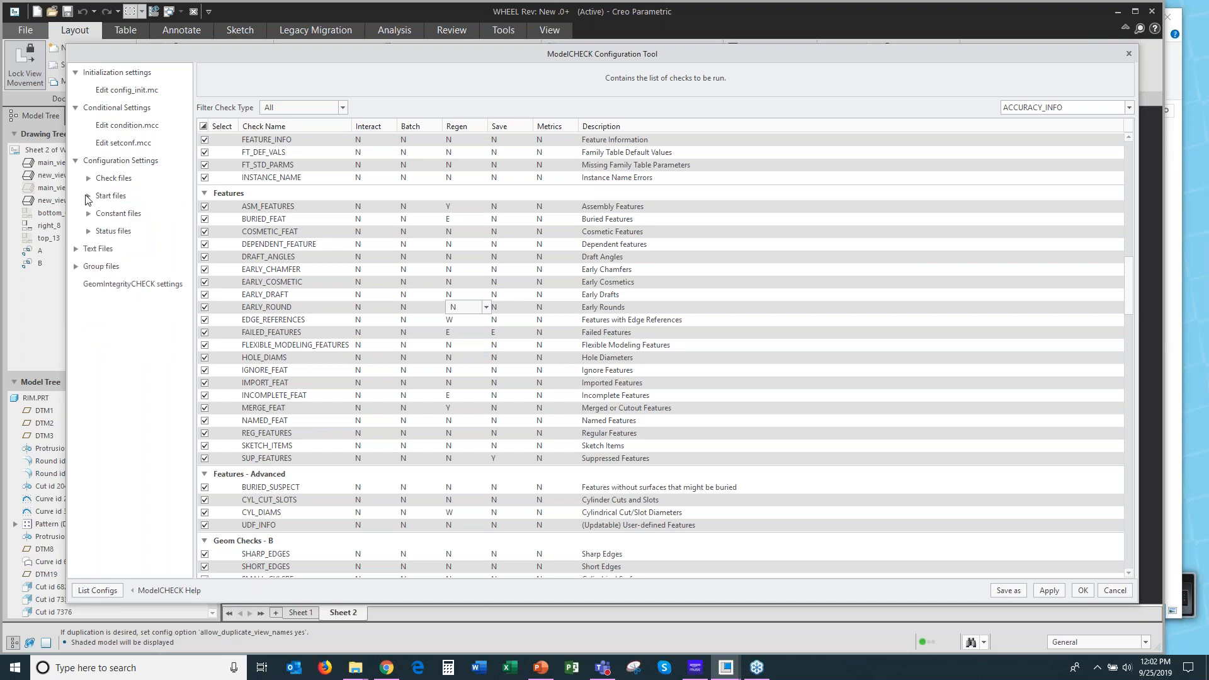
pyautogui.click(88, 196)
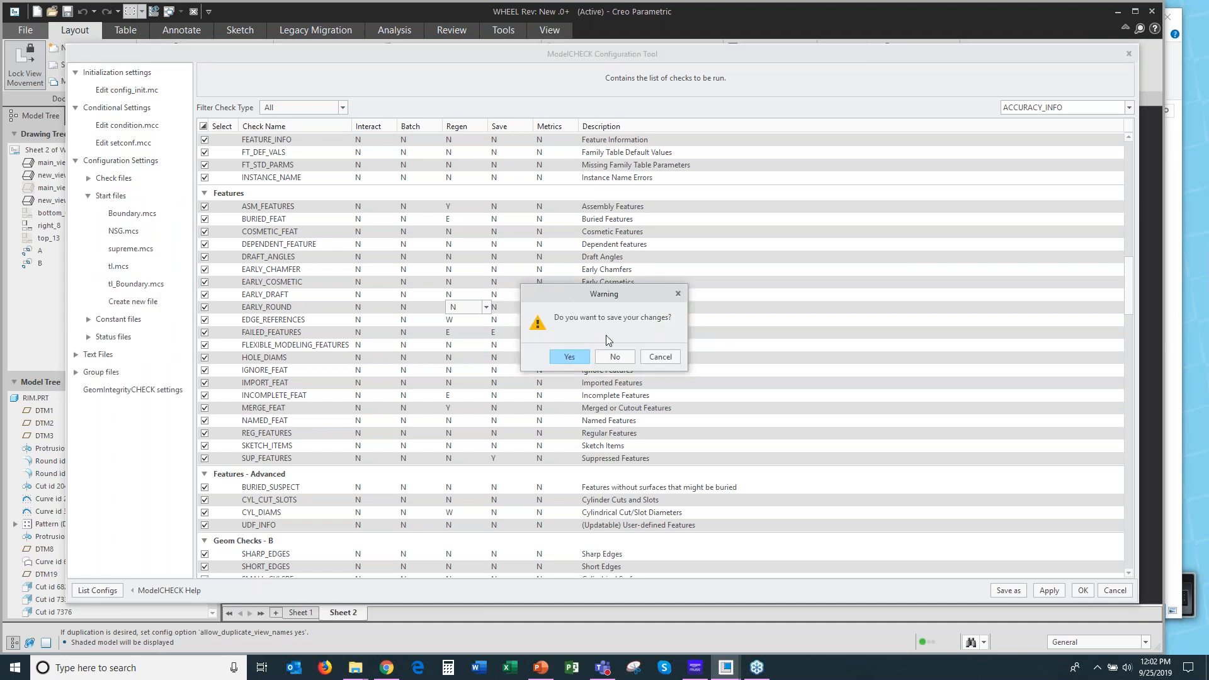
pyautogui.click(615, 356)
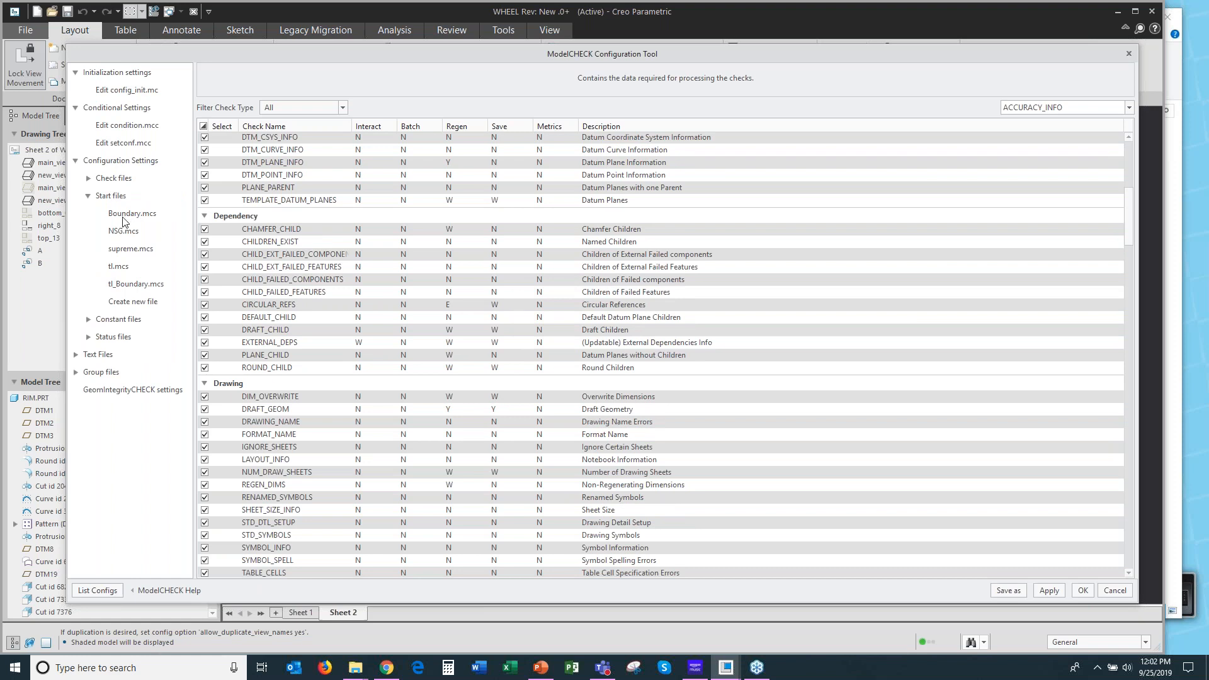
pyautogui.click(130, 214)
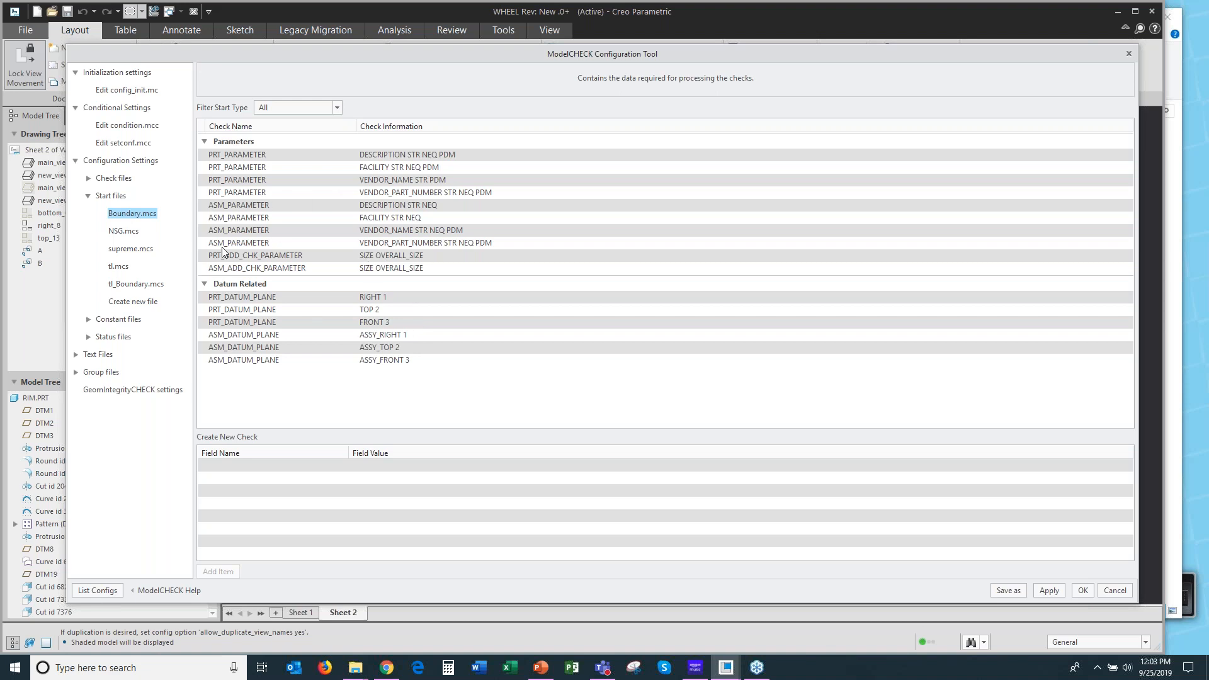
# Open the inch.mcn constant file and review its general, drawing, feature, tolerance, geometry and shape indexing constants.
pyautogui.click(89, 197)
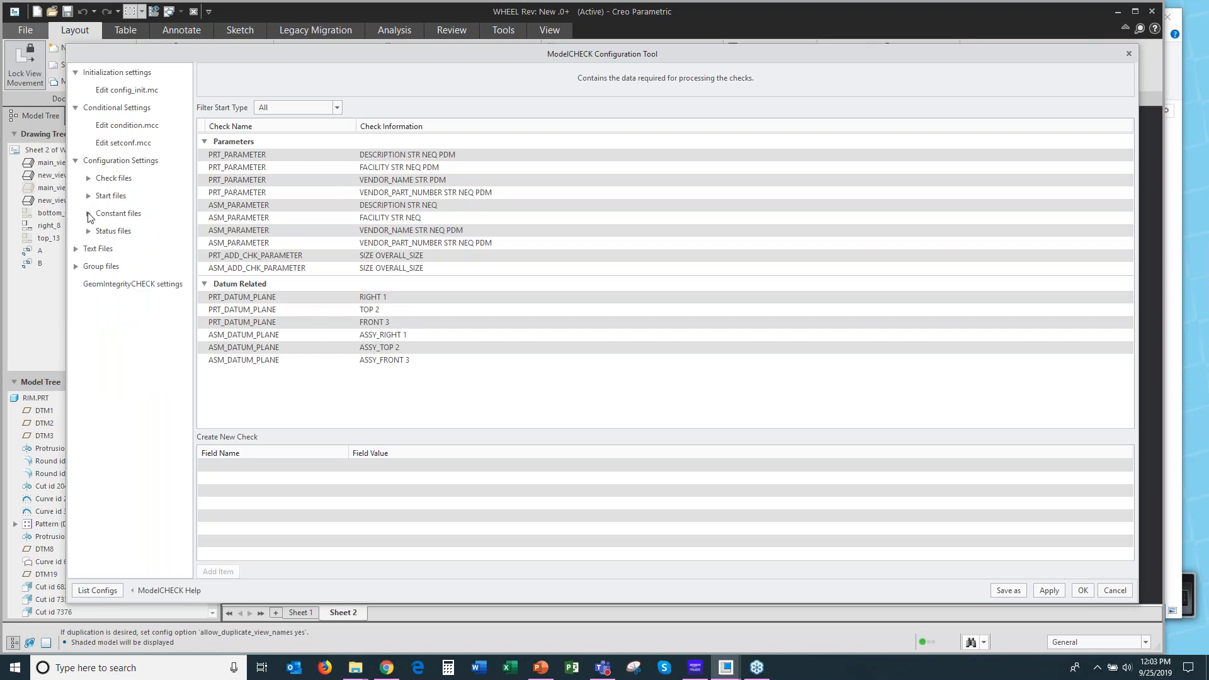
pyautogui.click(89, 214)
pyautogui.click(124, 231)
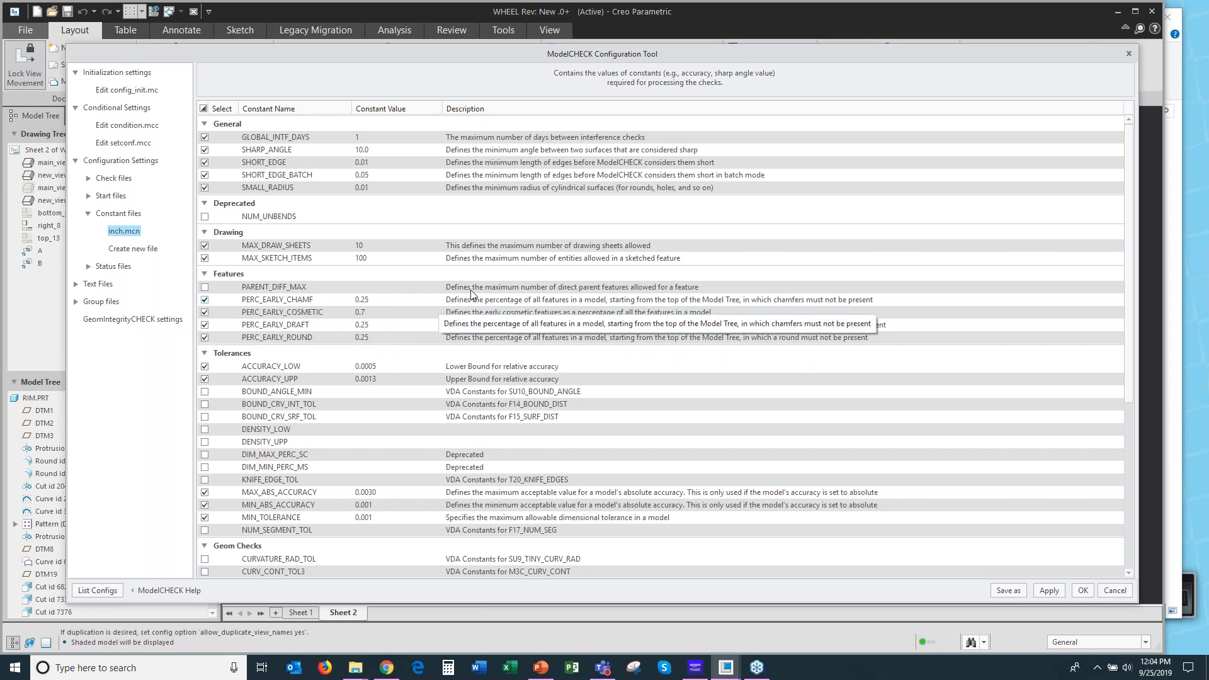
pyautogui.scroll(-7, 397, 390)
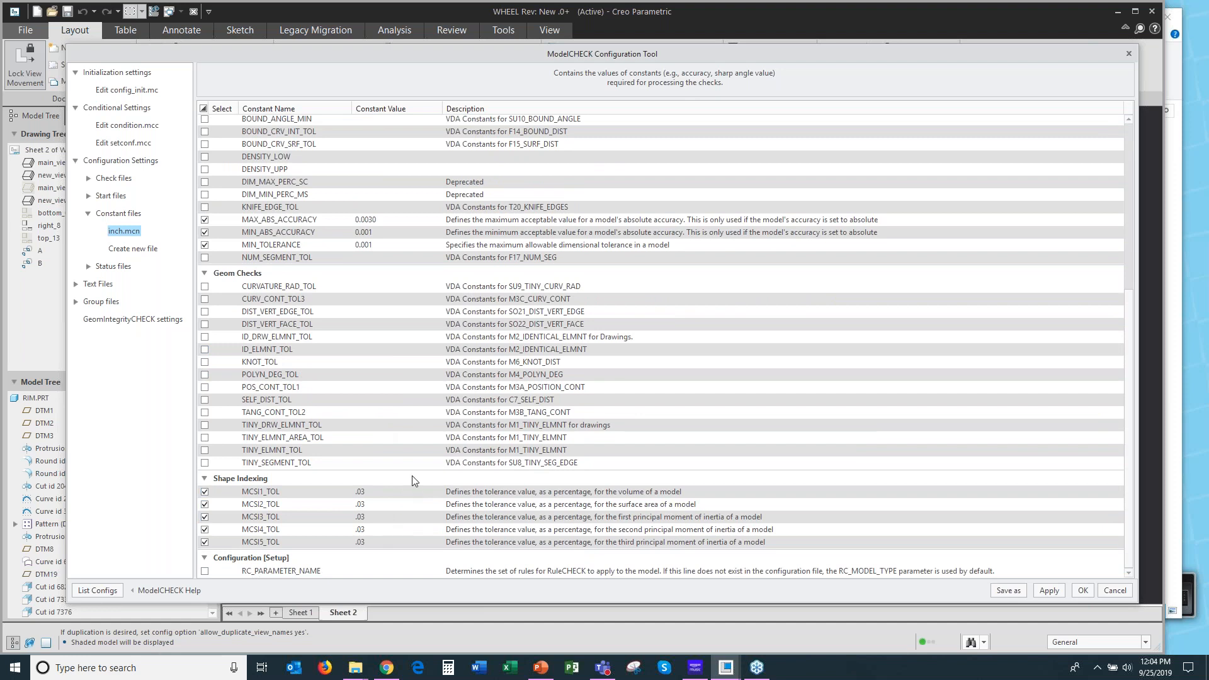
pyautogui.scroll(7, 403, 476)
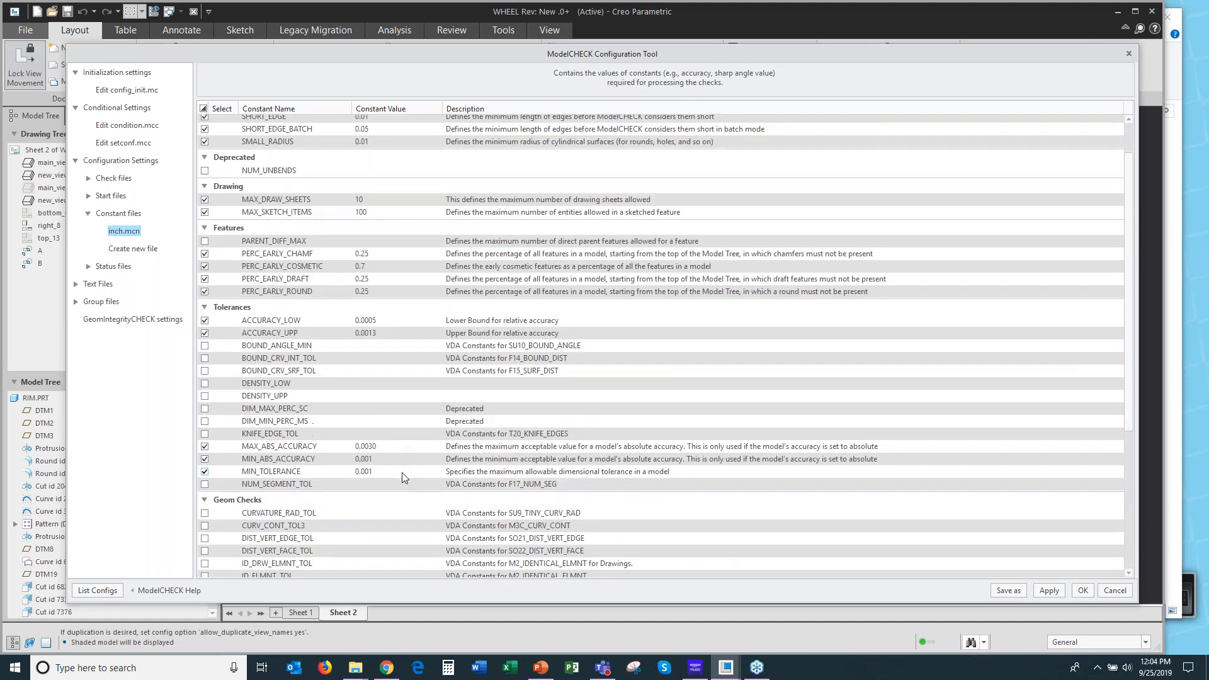
# Review the maximum errors and warnings in the Boundary.mcq status file, and check the status files assigned in condition.mcc.
pyautogui.click(89, 214)
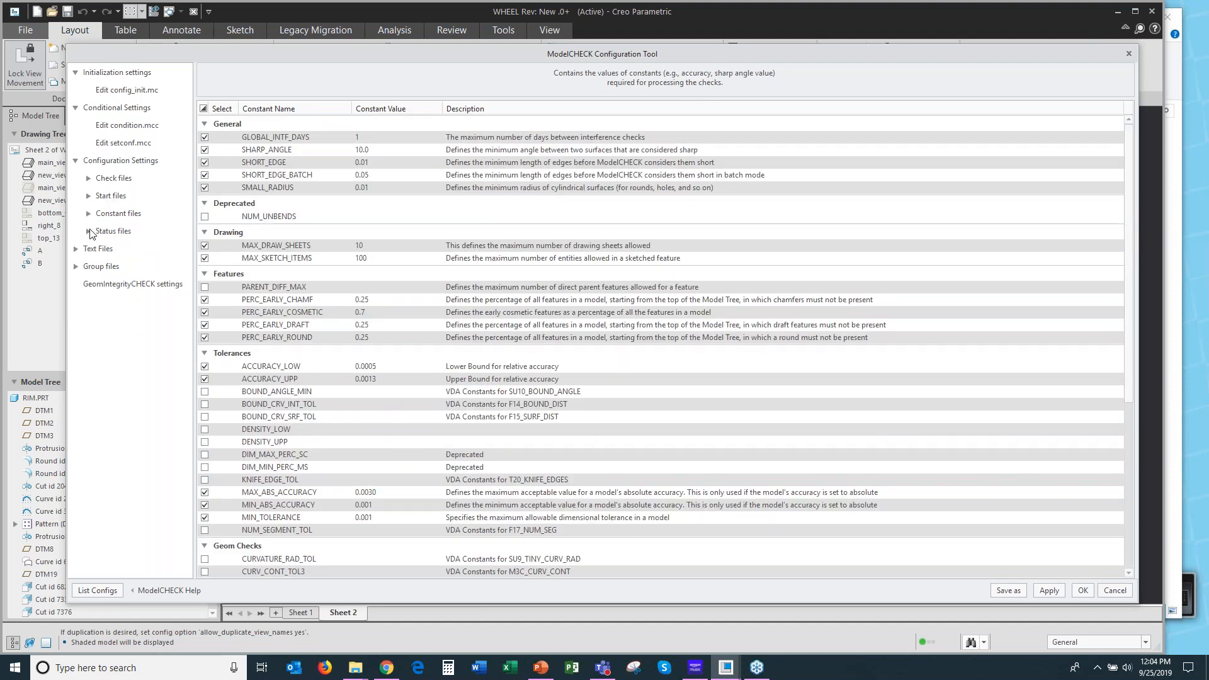
pyautogui.click(88, 232)
pyautogui.click(131, 249)
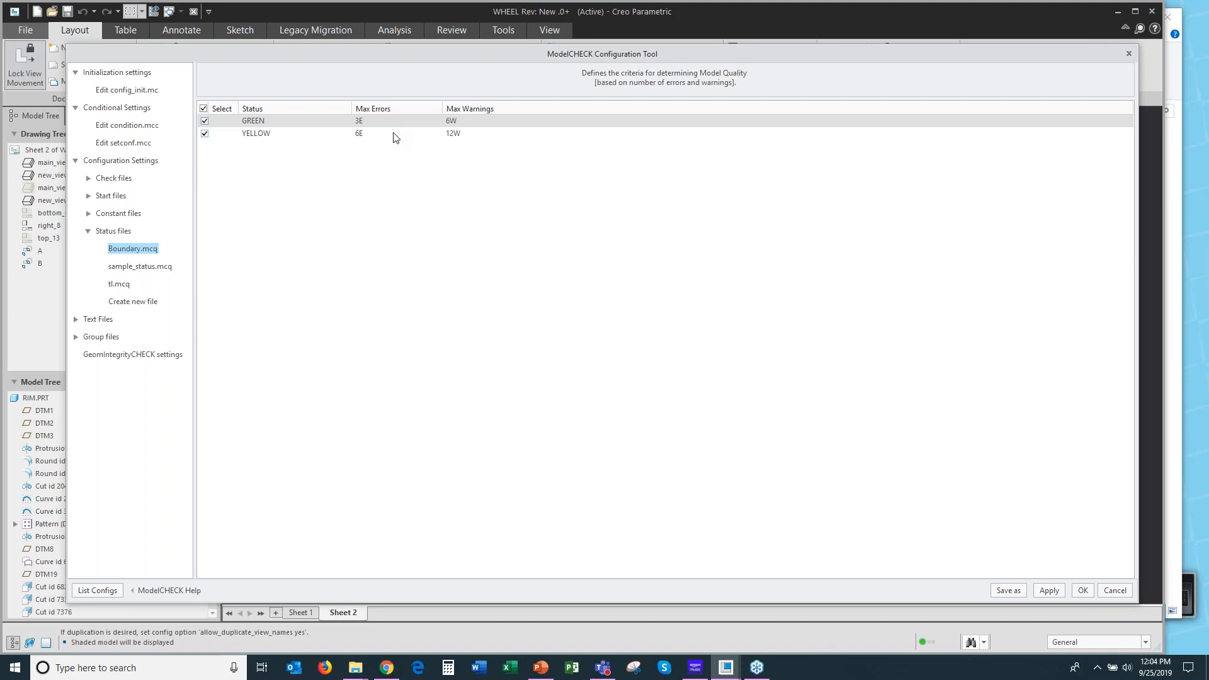
pyautogui.click(88, 232)
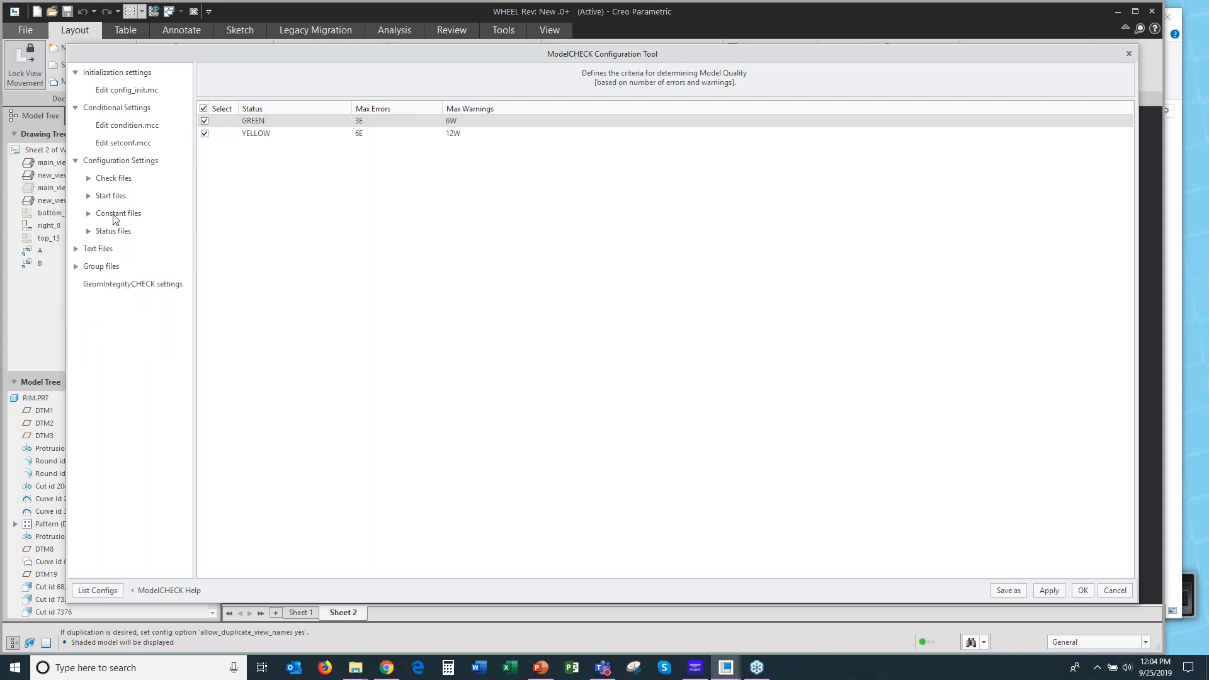
pyautogui.click(117, 126)
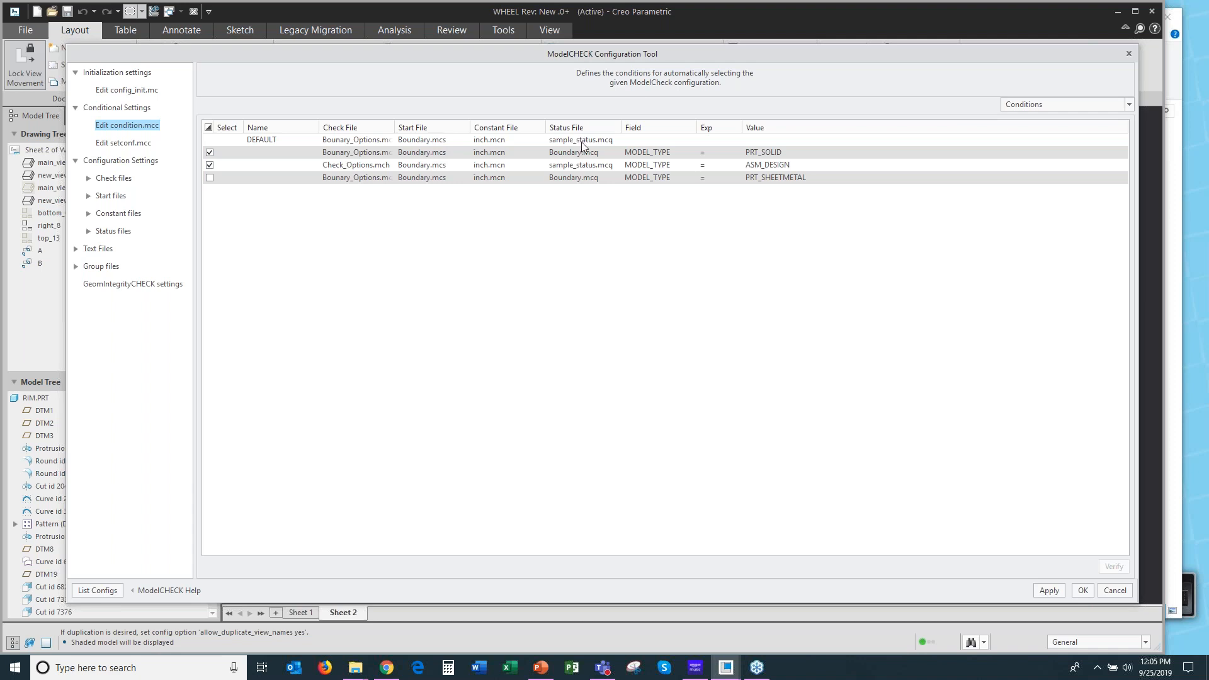
# View the descriptions of the text file and group file settings, and collapse both sections again.
pyautogui.click(75, 249)
pyautogui.click(106, 250)
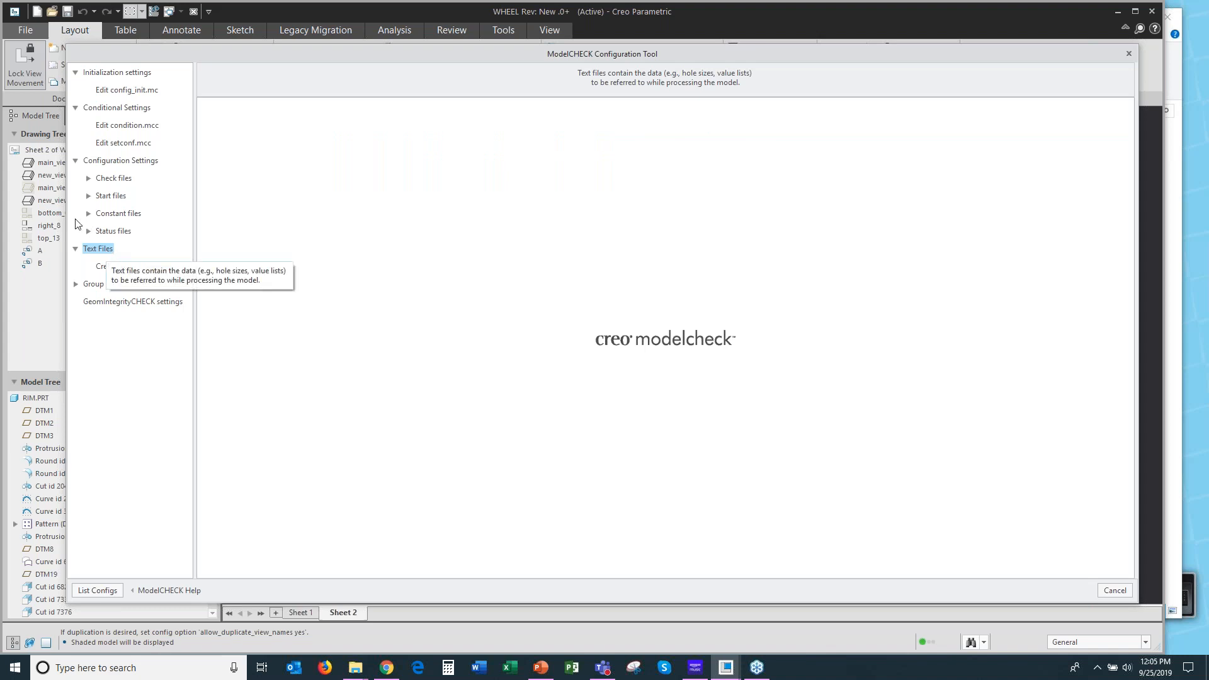
pyautogui.click(75, 284)
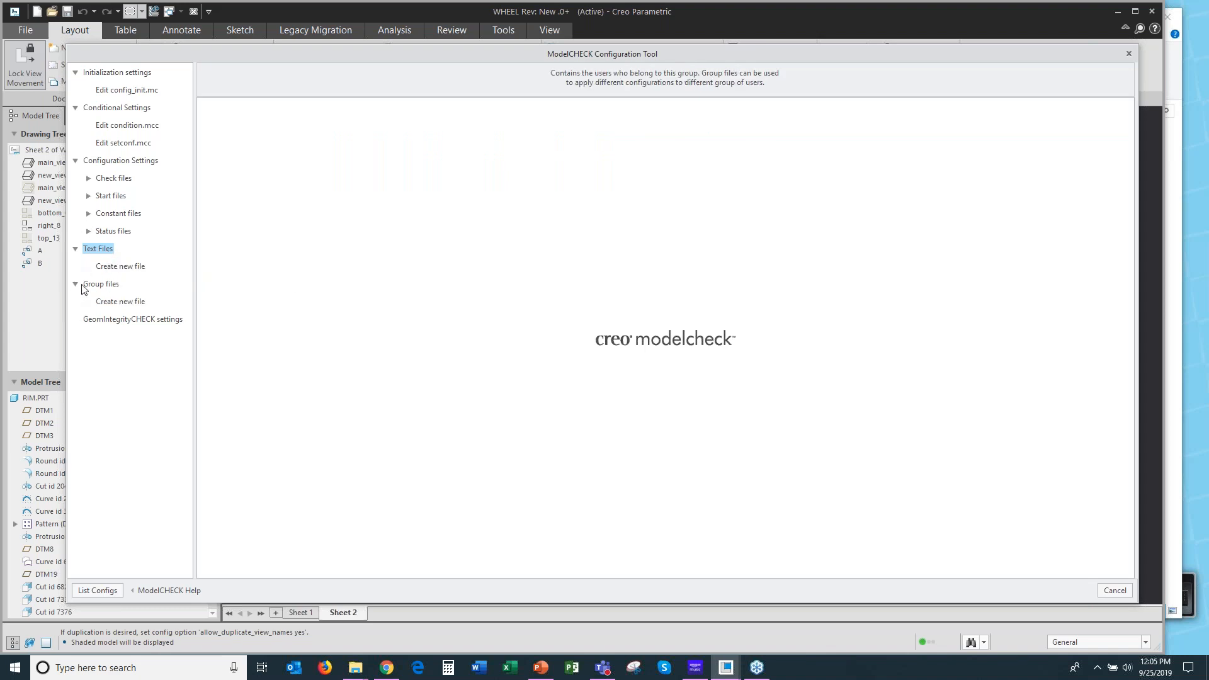
pyautogui.click(75, 248)
pyautogui.click(76, 267)
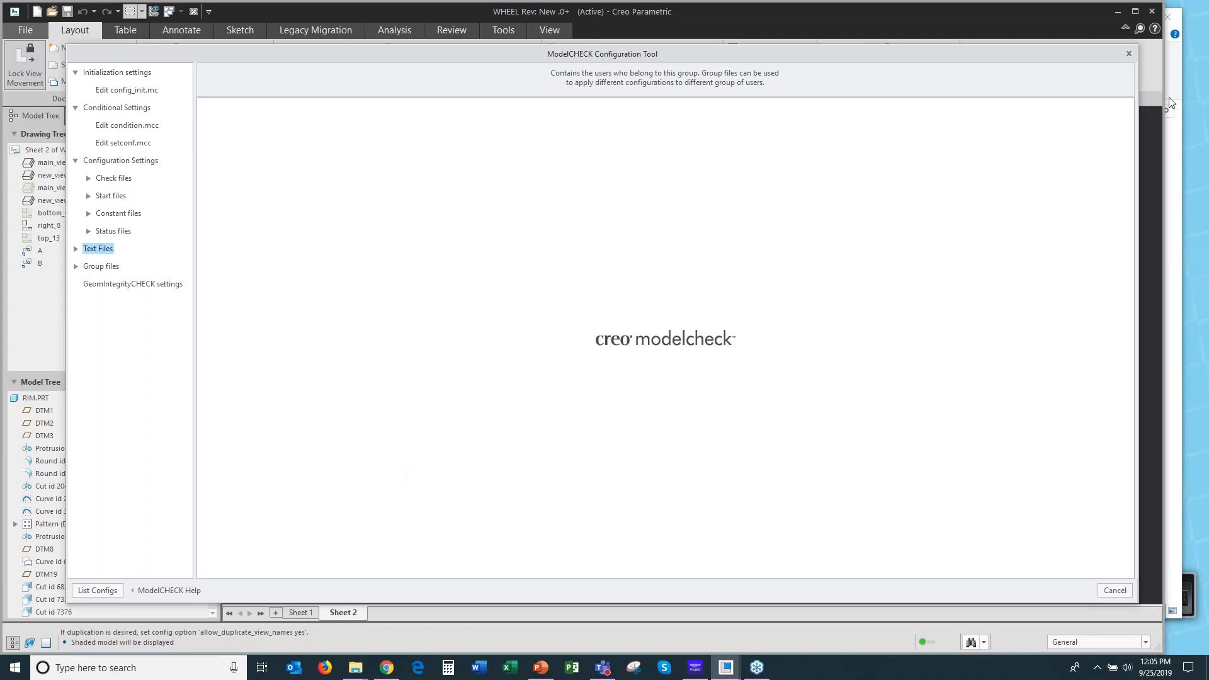
# Close the ModelCHECK Configuration Tool and return to the WHEEL drawing.
pyautogui.click(1129, 53)
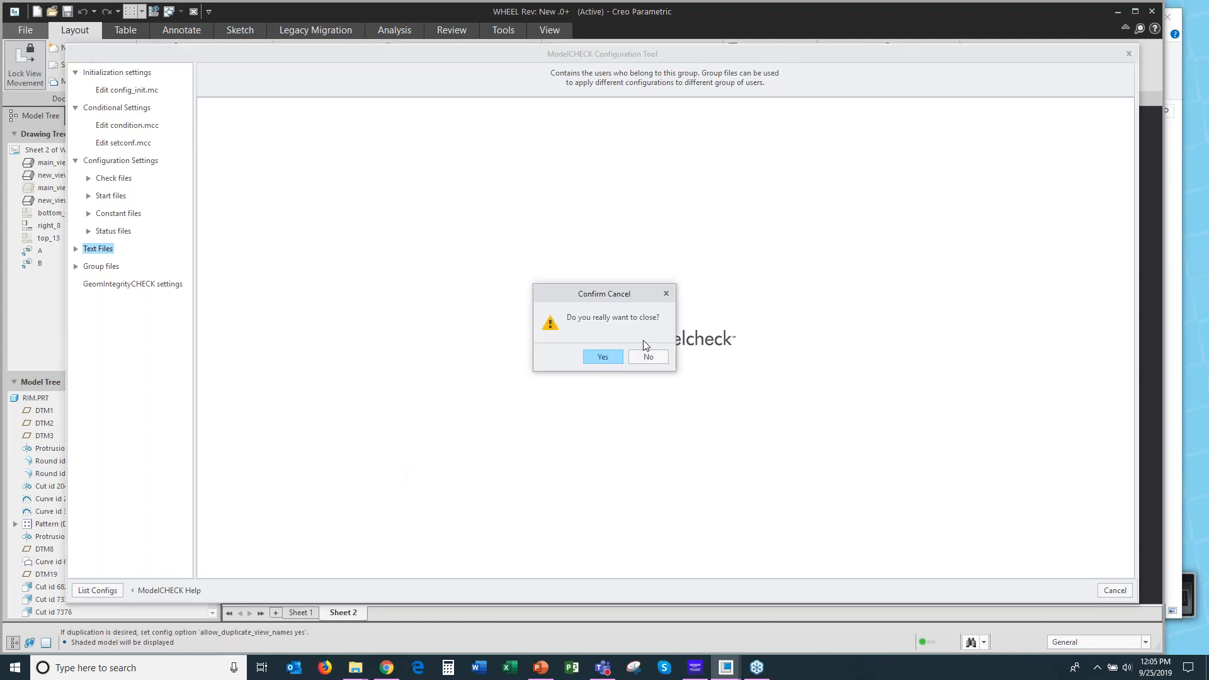
pyautogui.click(602, 357)
pyautogui.click(1032, 282)
pyautogui.click(1064, 127)
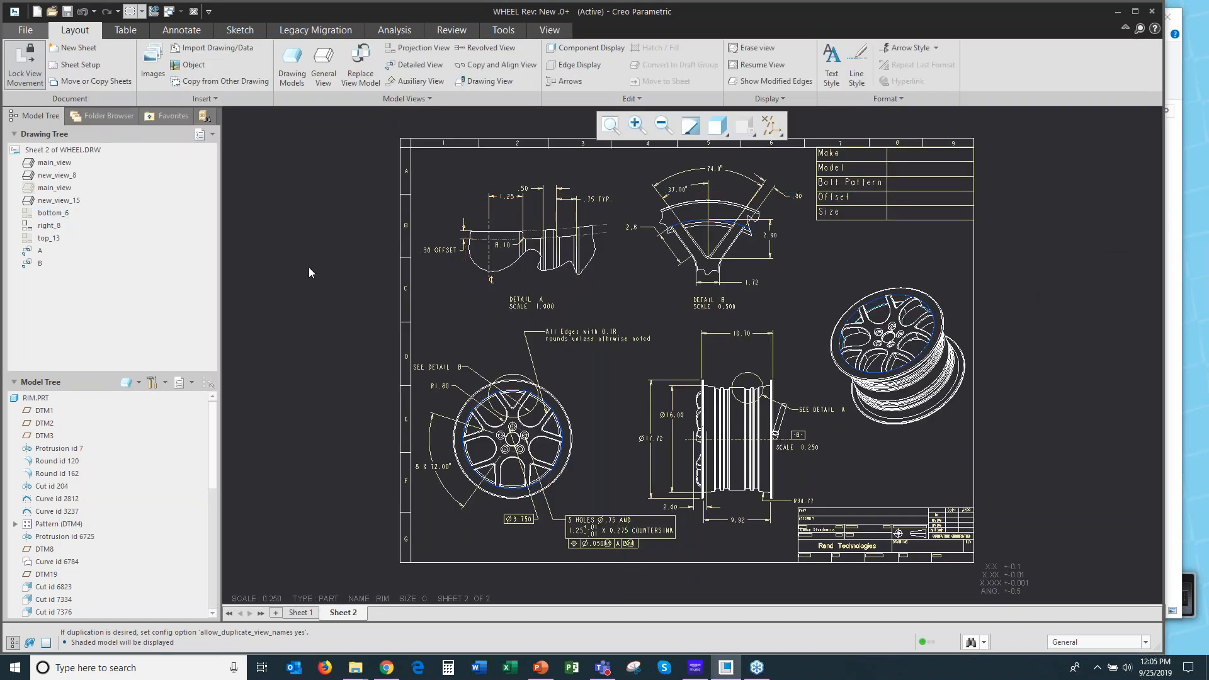
# Save the WHEEL drawing to run ModelCHECK, move the report clear of the drawing and list its warnings.
pyautogui.click(67, 12)
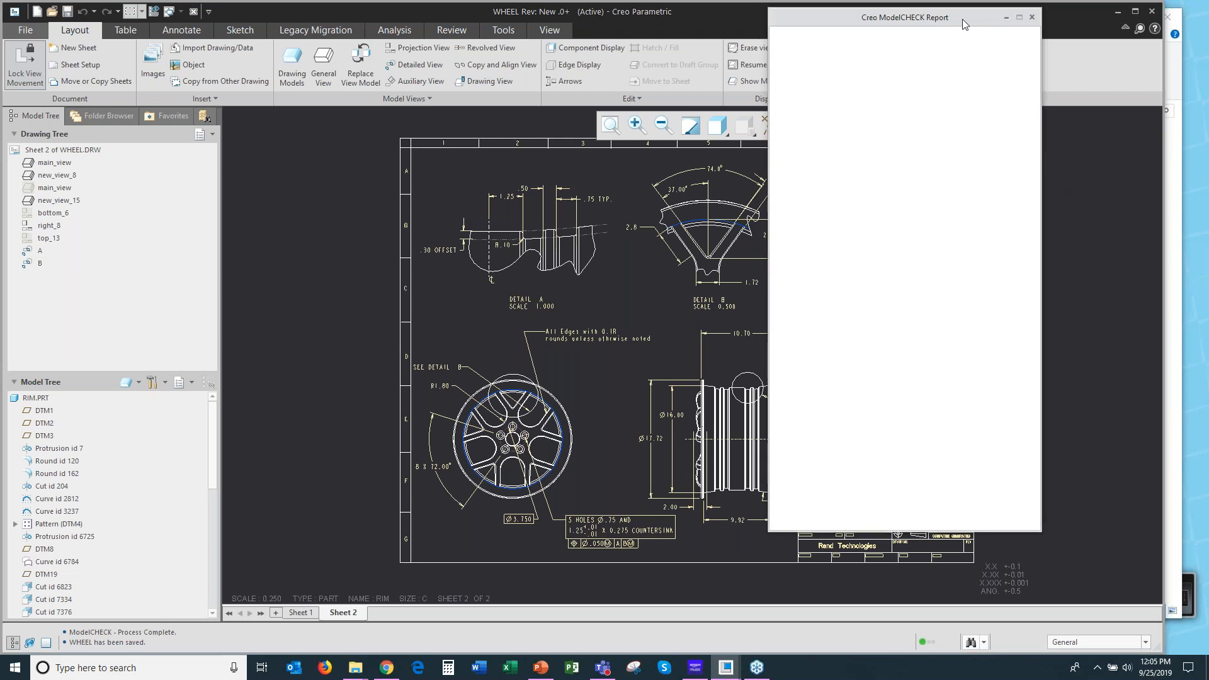
pyautogui.moveTo(984, 17); pyautogui.dragTo(1123, 13)
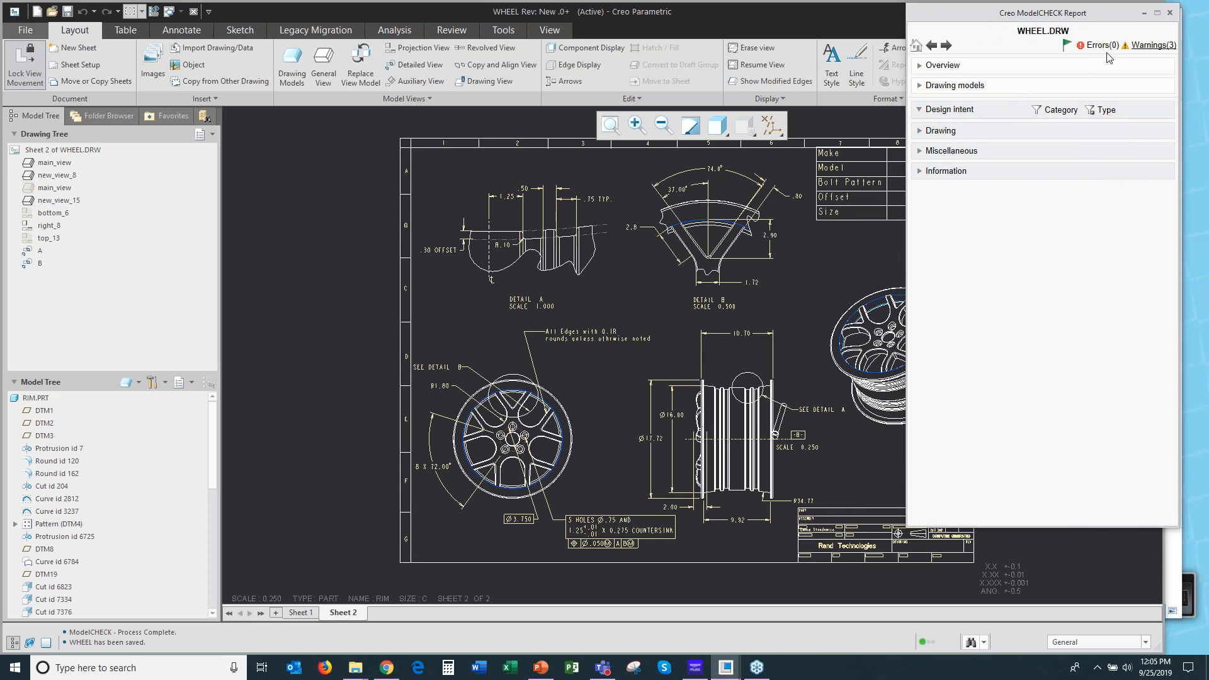
pyautogui.click(1139, 46)
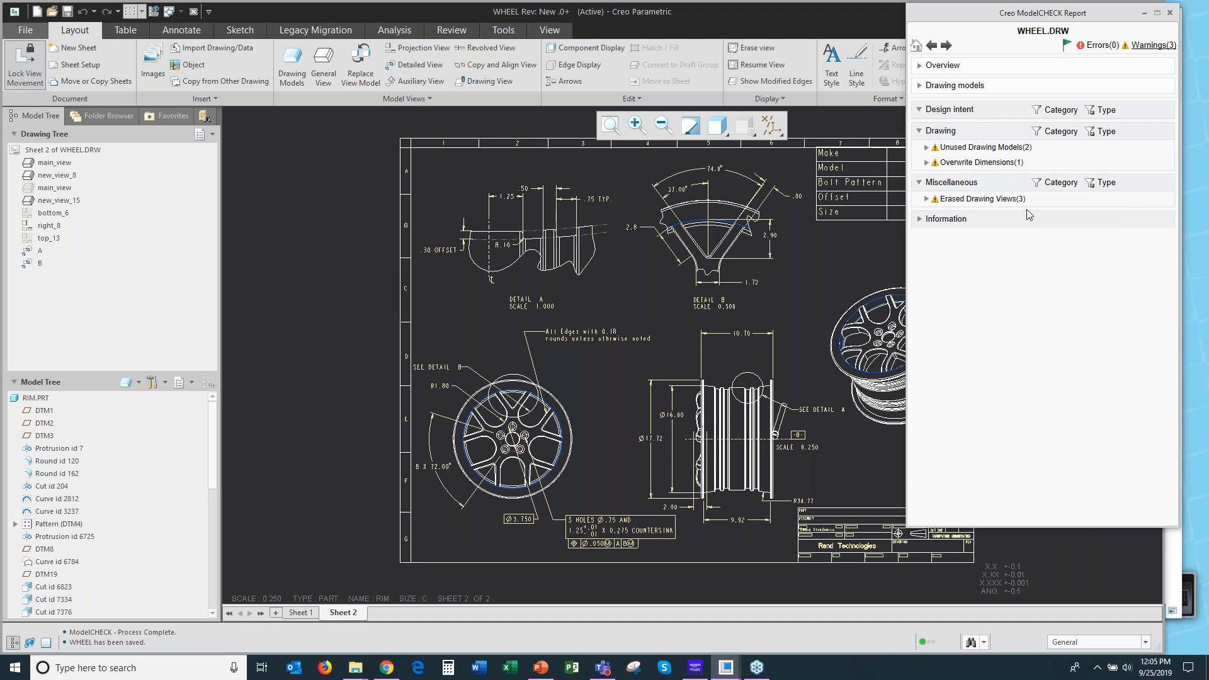
# Delete the unused drawing models SPINDLE.PRT and TIRE.PRT through the ModelCHECK report.
pyautogui.click(927, 149)
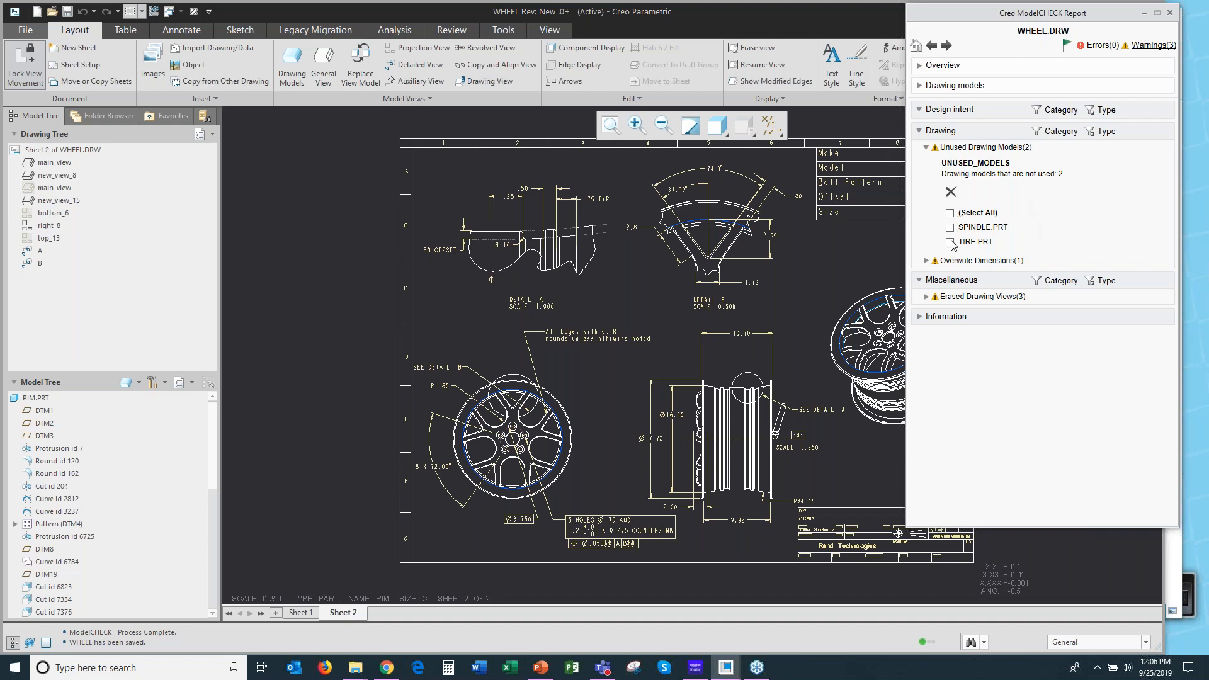
pyautogui.click(949, 213)
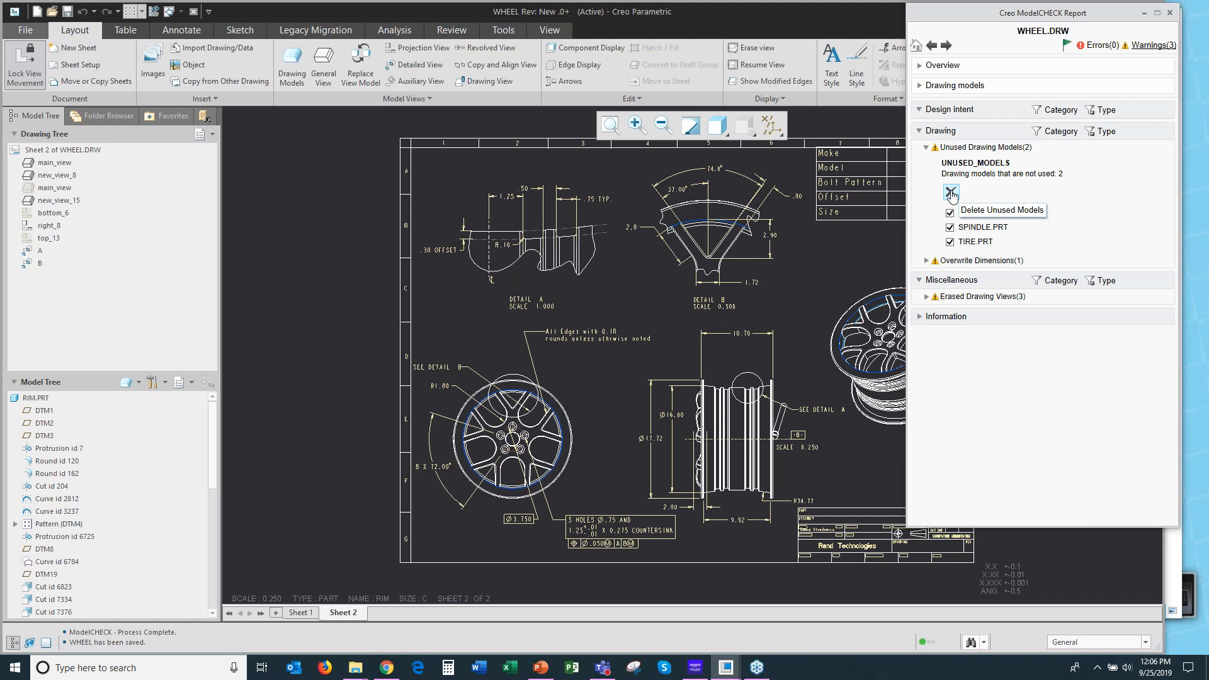
pyautogui.click(951, 192)
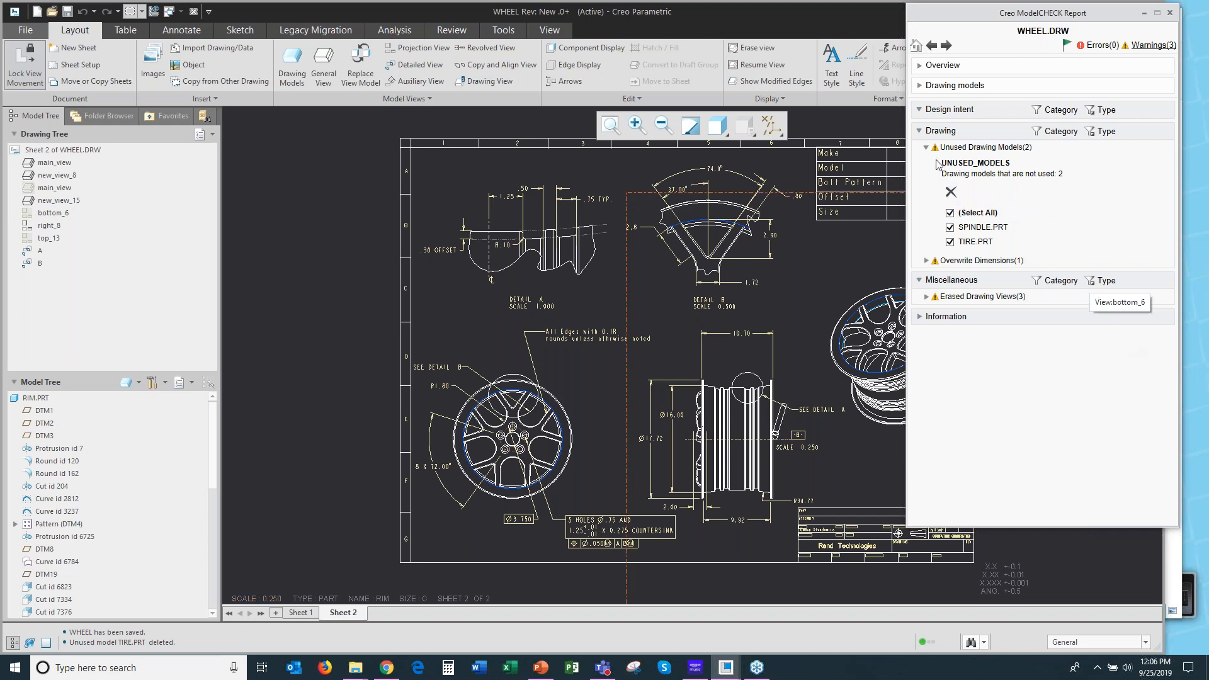
# Expand the Overwrite Dimensions warning and highlight Dimension #501 on sheet 2 in Detail B.
pyautogui.click(927, 260)
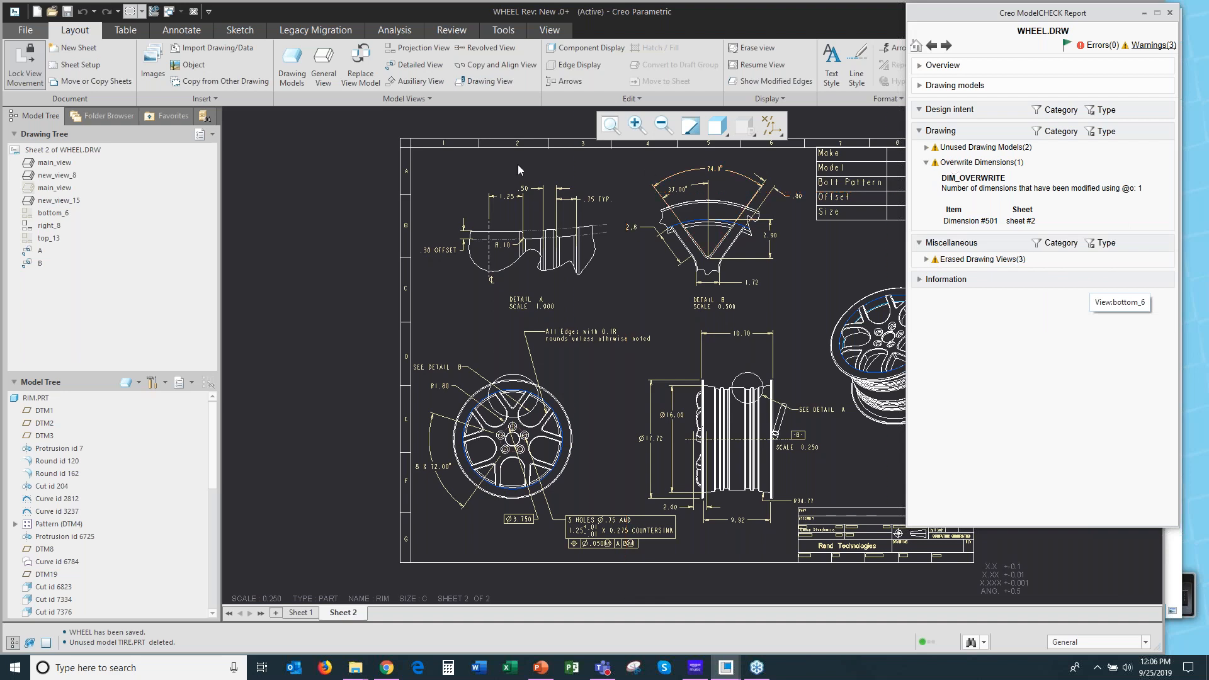
pyautogui.click(304, 235)
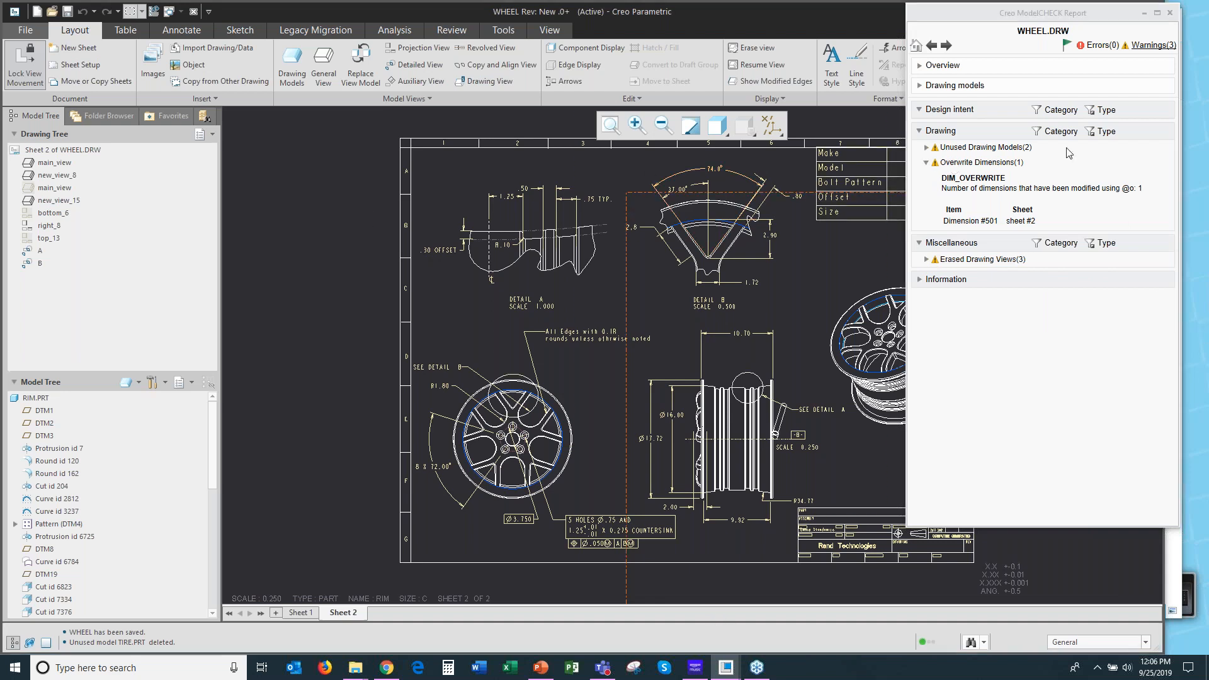
pyautogui.click(990, 221)
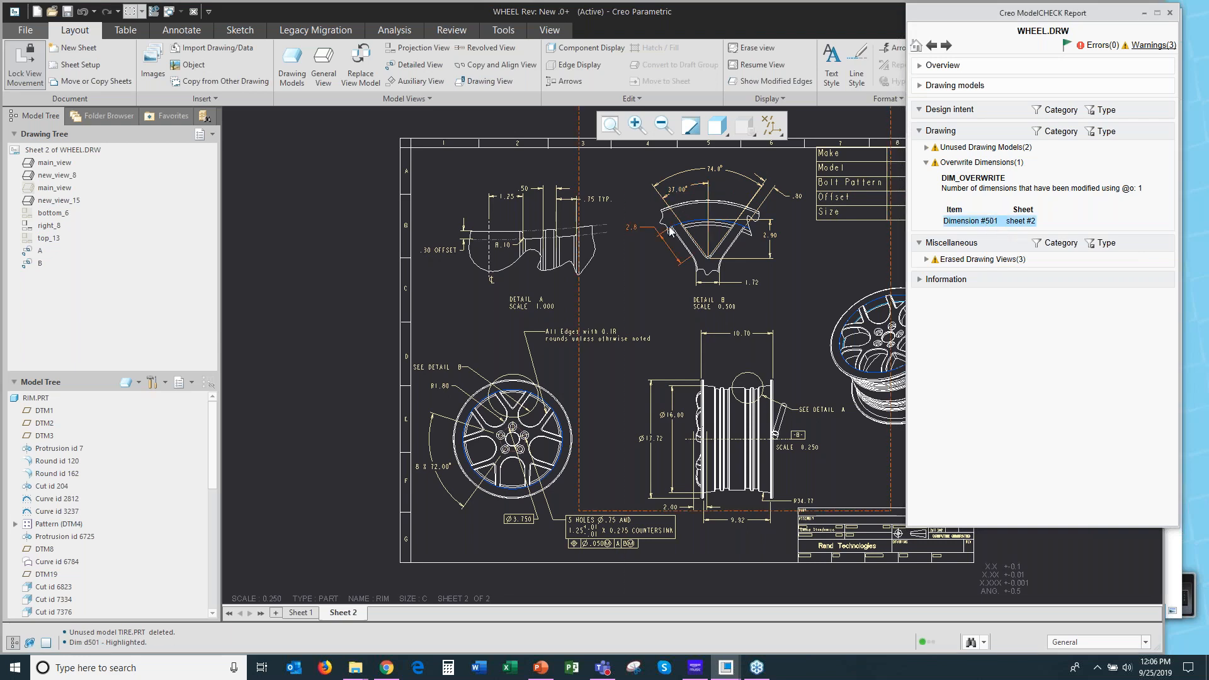
pyautogui.scroll(-5, 669, 222)
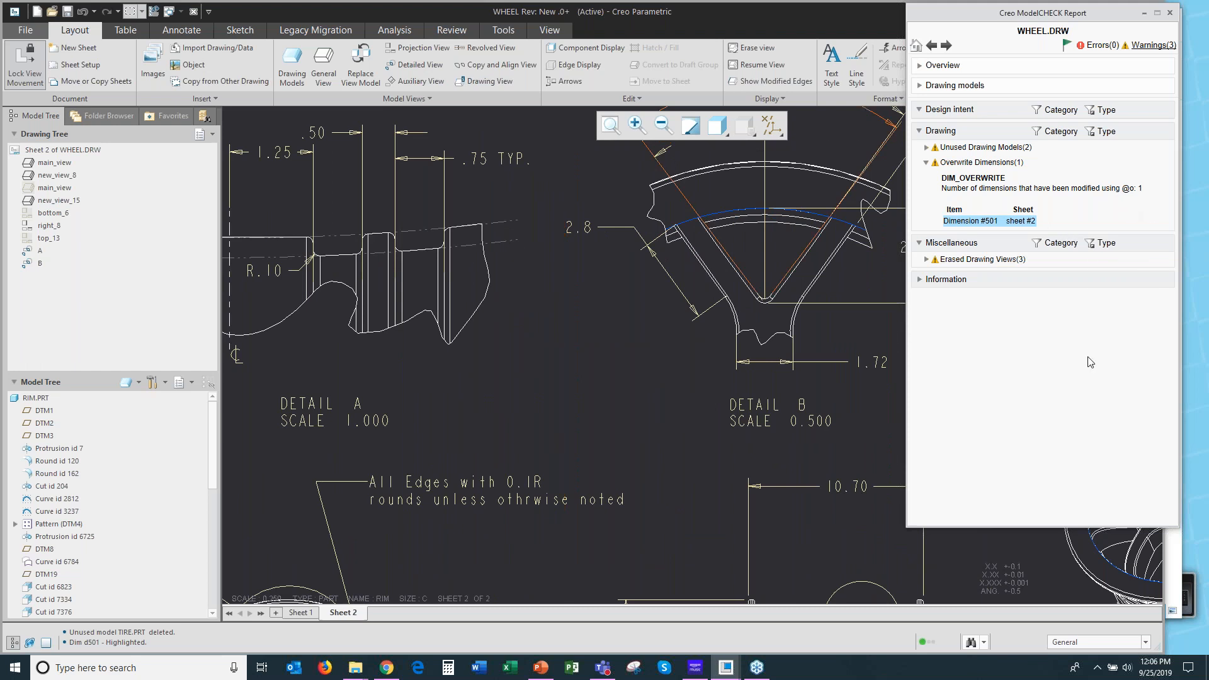
pyautogui.click(992, 221)
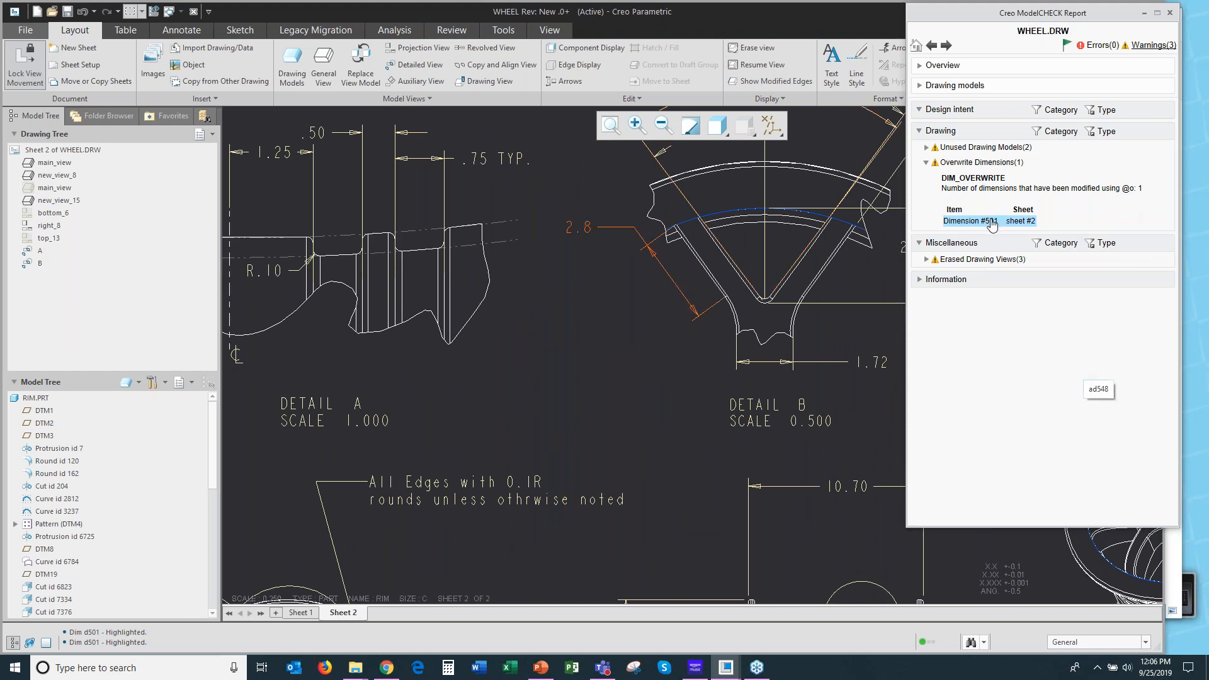
# Select the overwritten 2.8 dimension in Detail B and inspect its dimension text.
pyautogui.rightClick(584, 232)
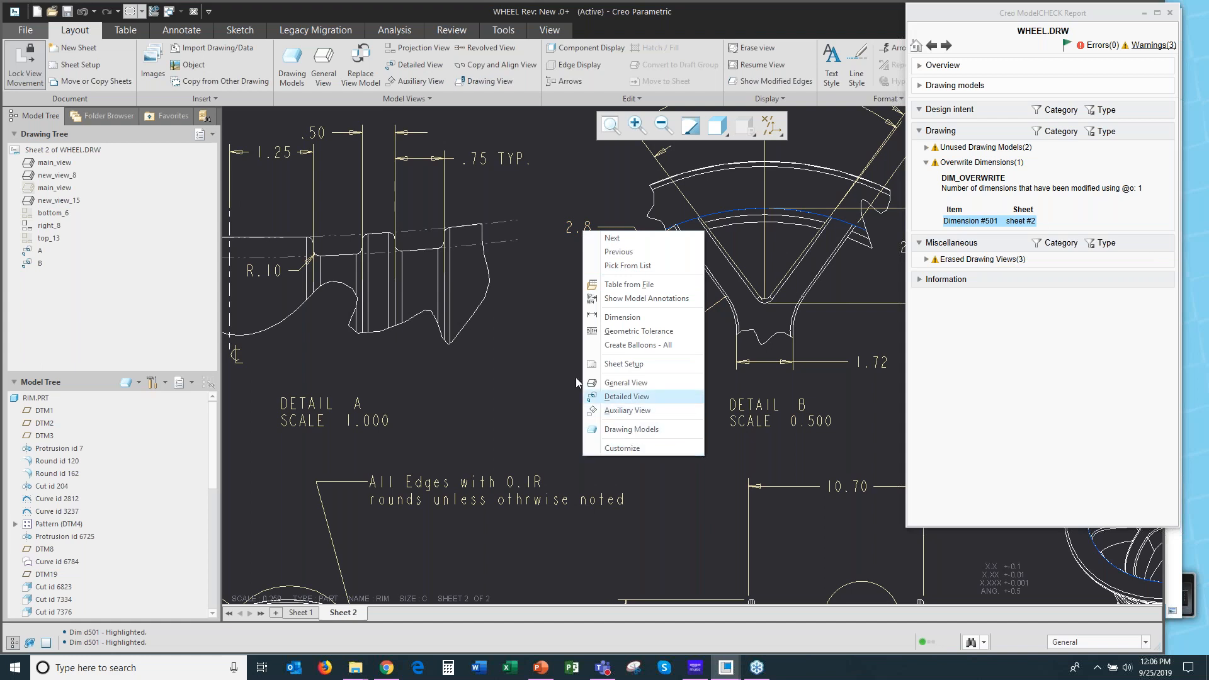
pyautogui.click(576, 283)
pyautogui.click(583, 226)
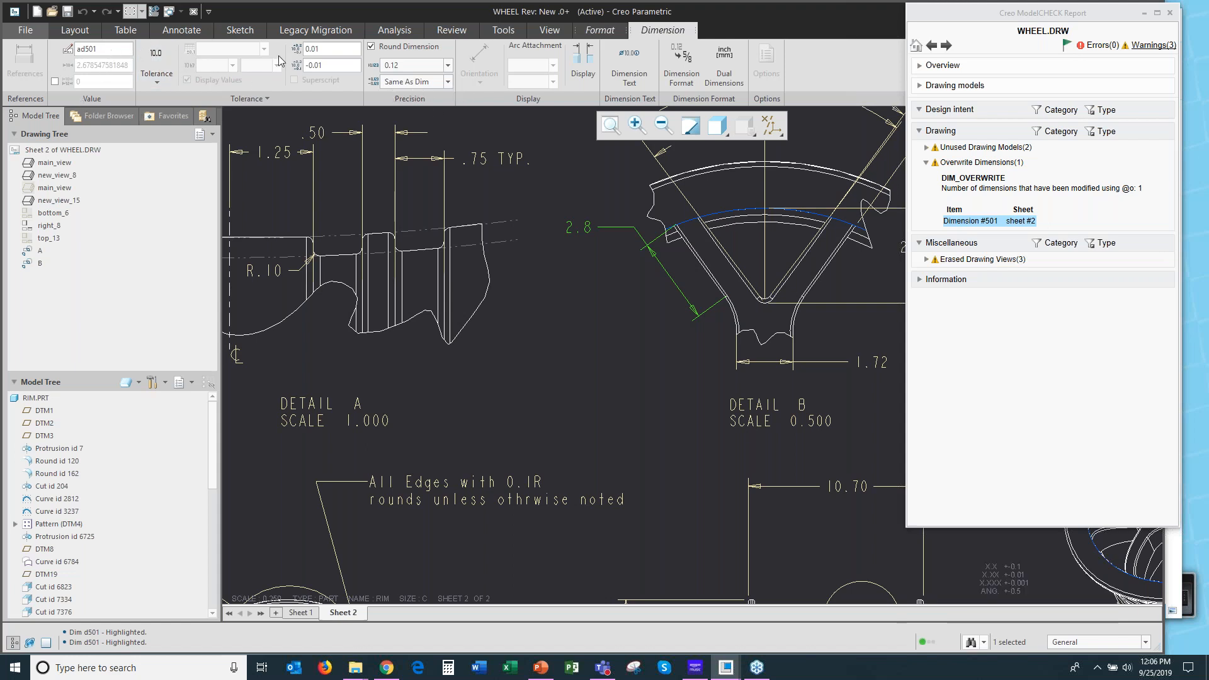
pyautogui.click(628, 69)
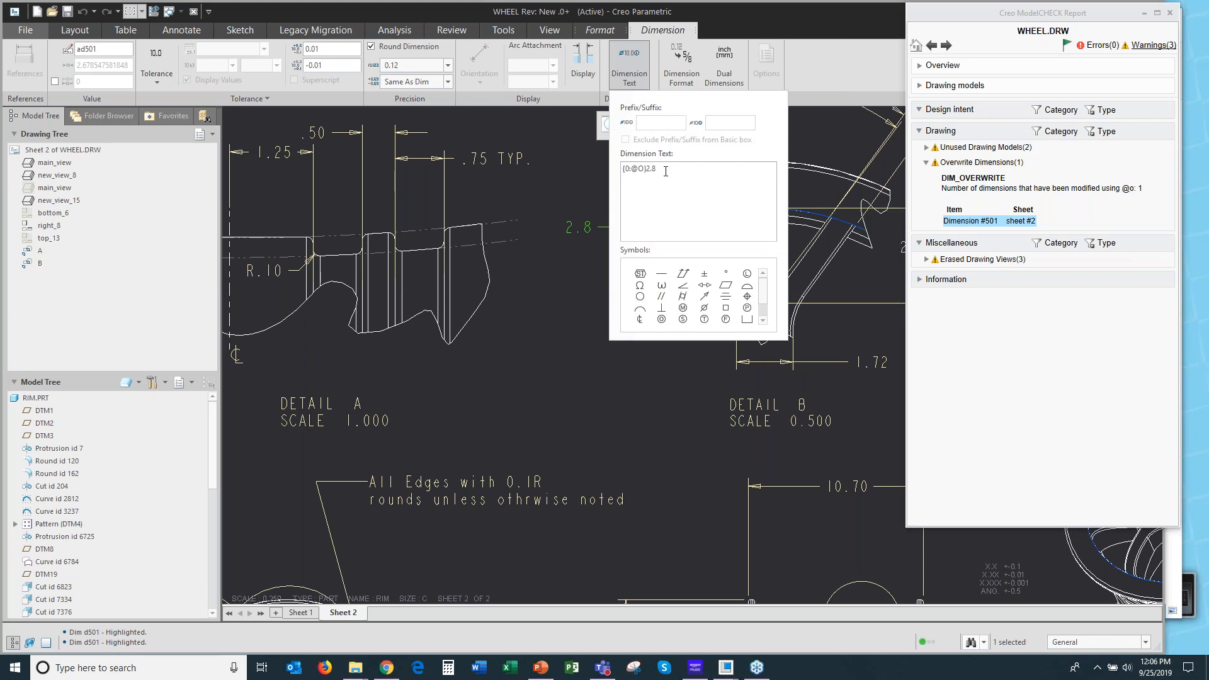
pyautogui.click(629, 61)
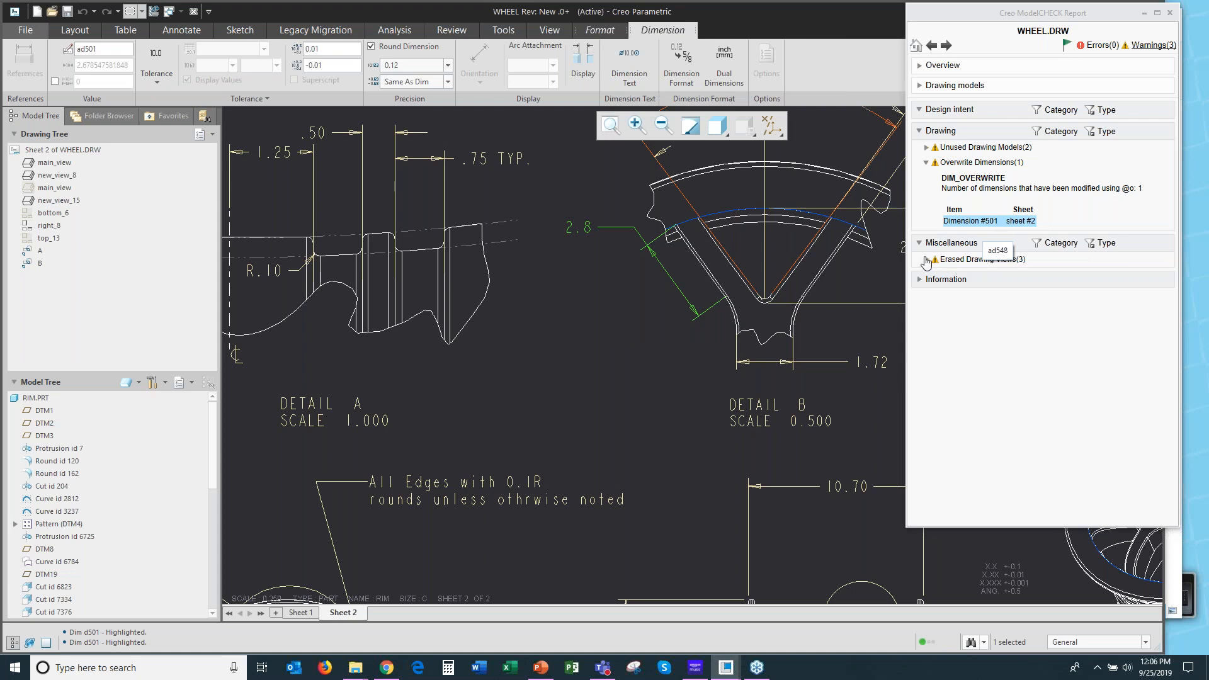
# Expand the Erased Drawing Views warning and highlight View #13 on the full drawing sheet.
pyautogui.scroll(-1, 569, 459)
pyautogui.scroll(-2, 568, 464)
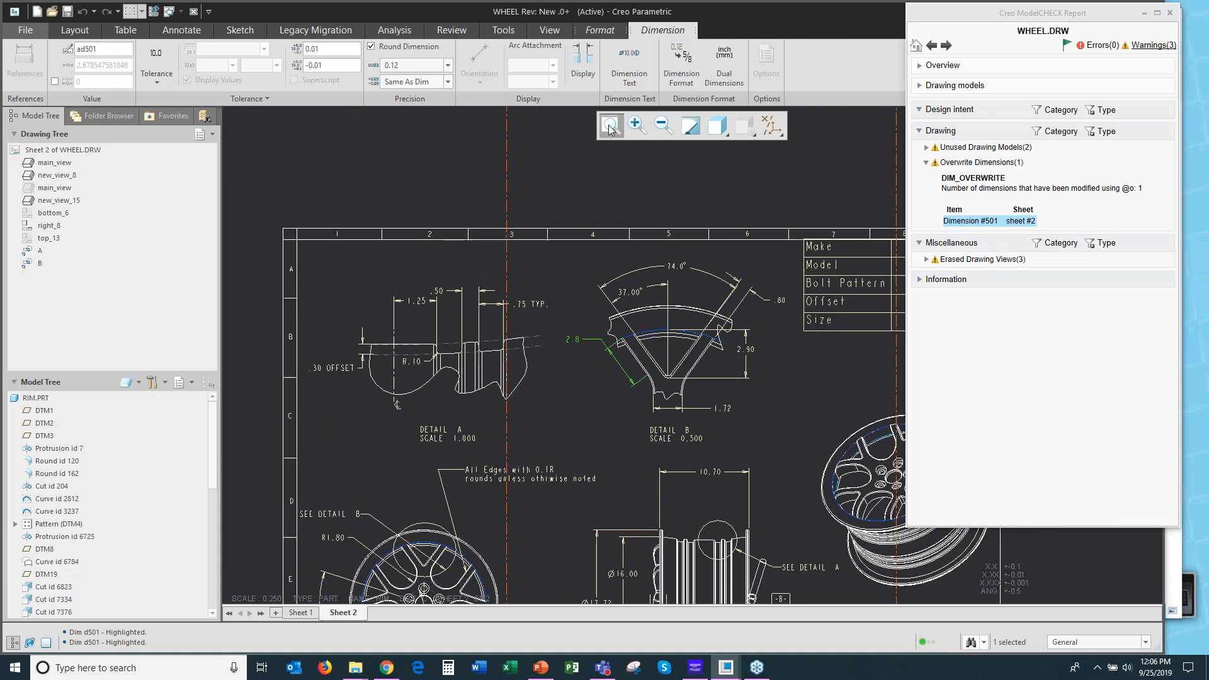
pyautogui.click(977, 259)
pyautogui.scroll(-2, 316, 350)
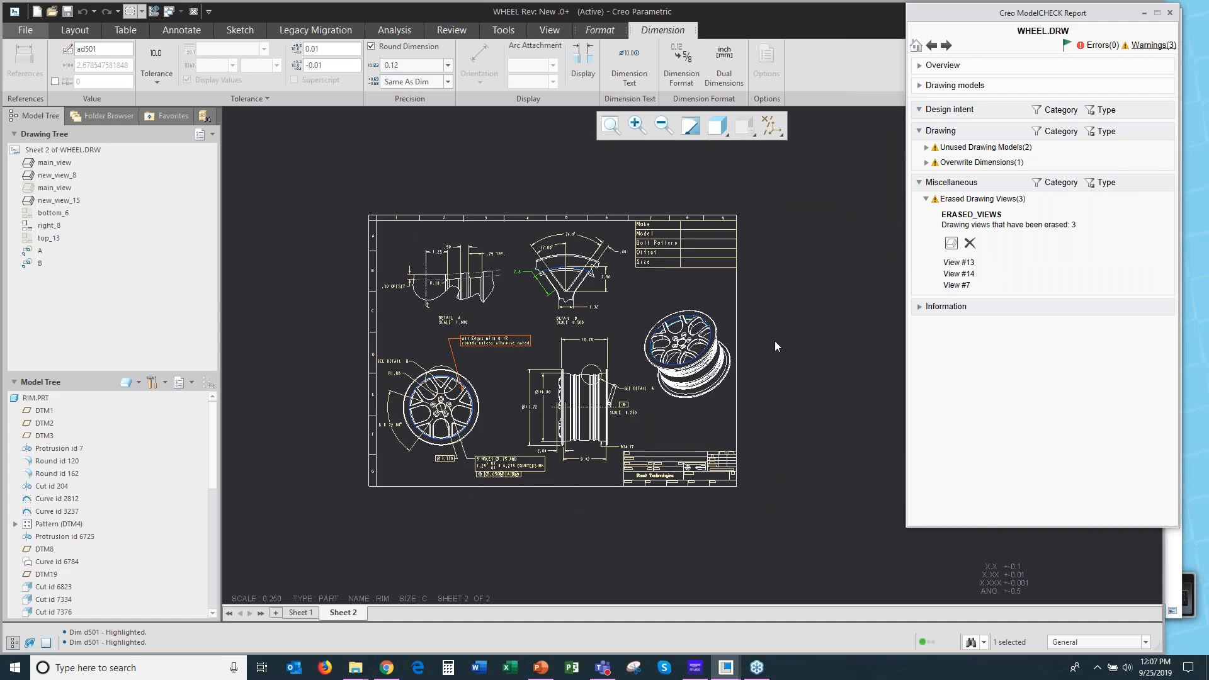
pyautogui.scroll(1, 848, 330)
pyautogui.click(964, 263)
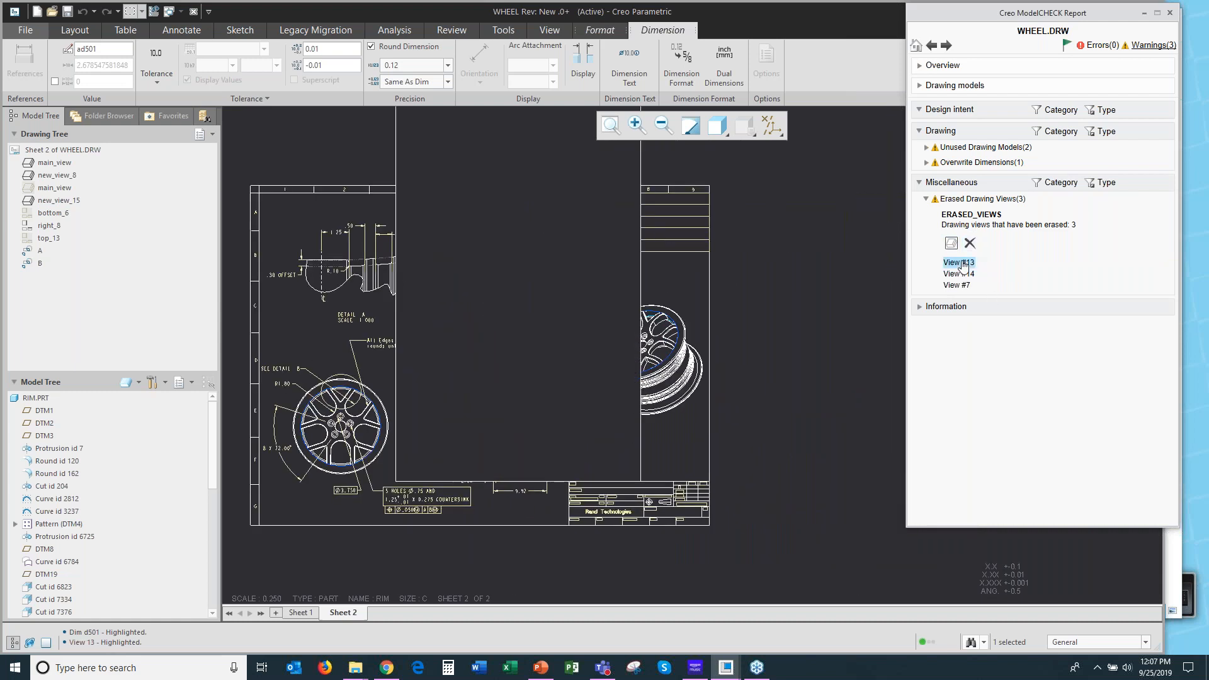
# Highlight View #14 and View #7 from the Erased Drawing Views warning and resume View #7 on sheet 2.
pyautogui.click(960, 275)
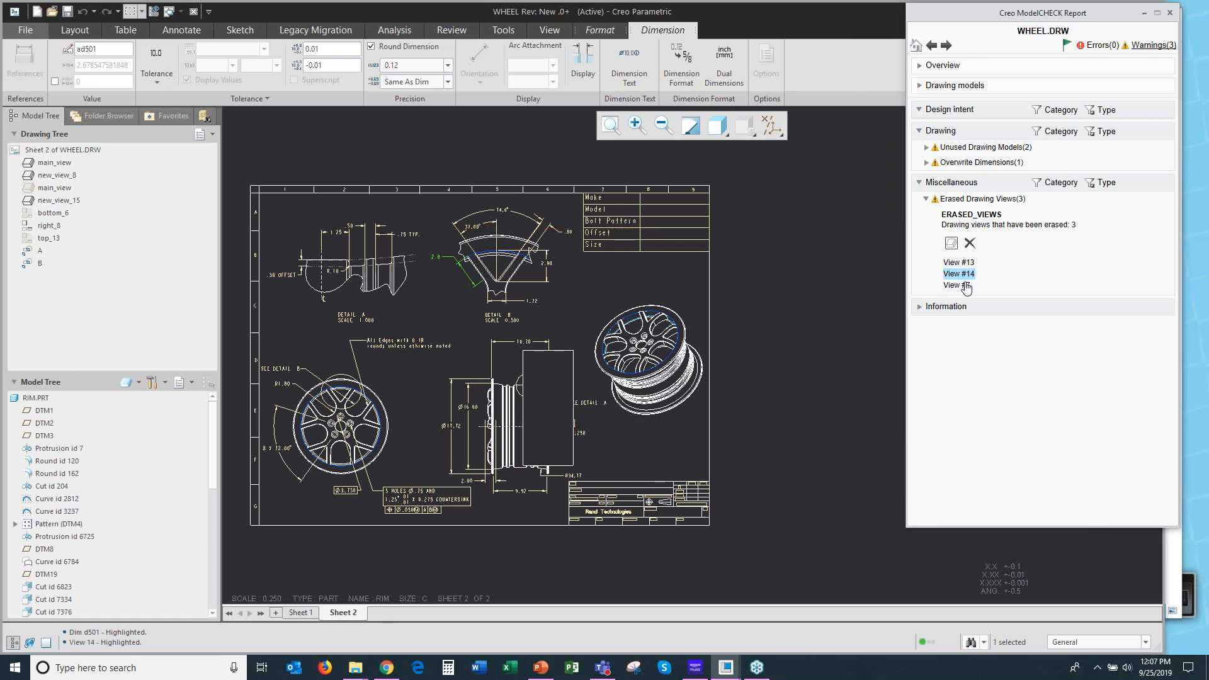
pyautogui.click(966, 285)
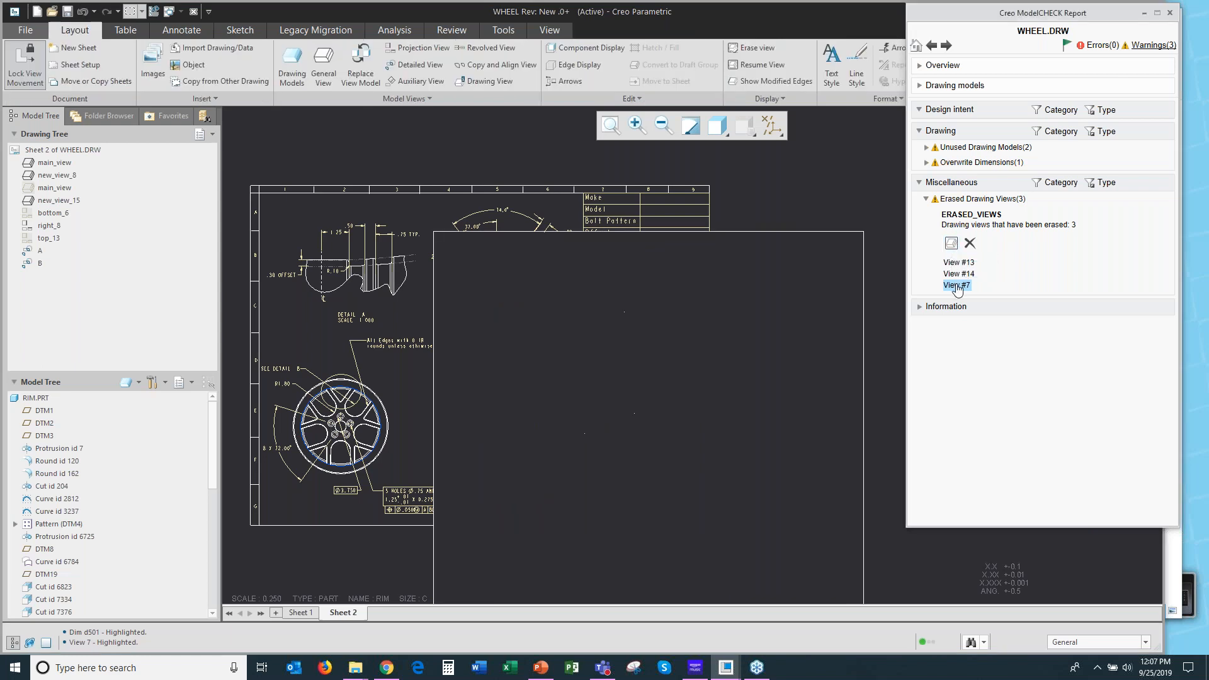
pyautogui.click(951, 245)
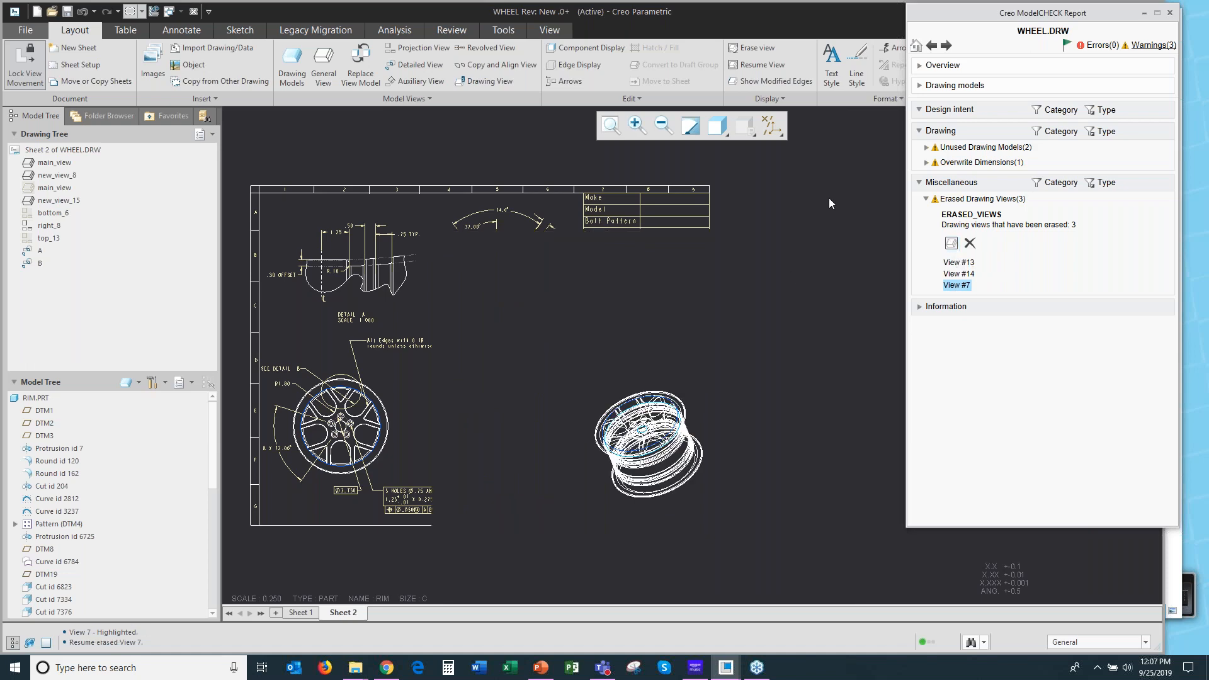
# Delete the resumed bottom_6 view that overlaps the isometric wheel view on sheet 2.
pyautogui.scroll(-1, 812, 186)
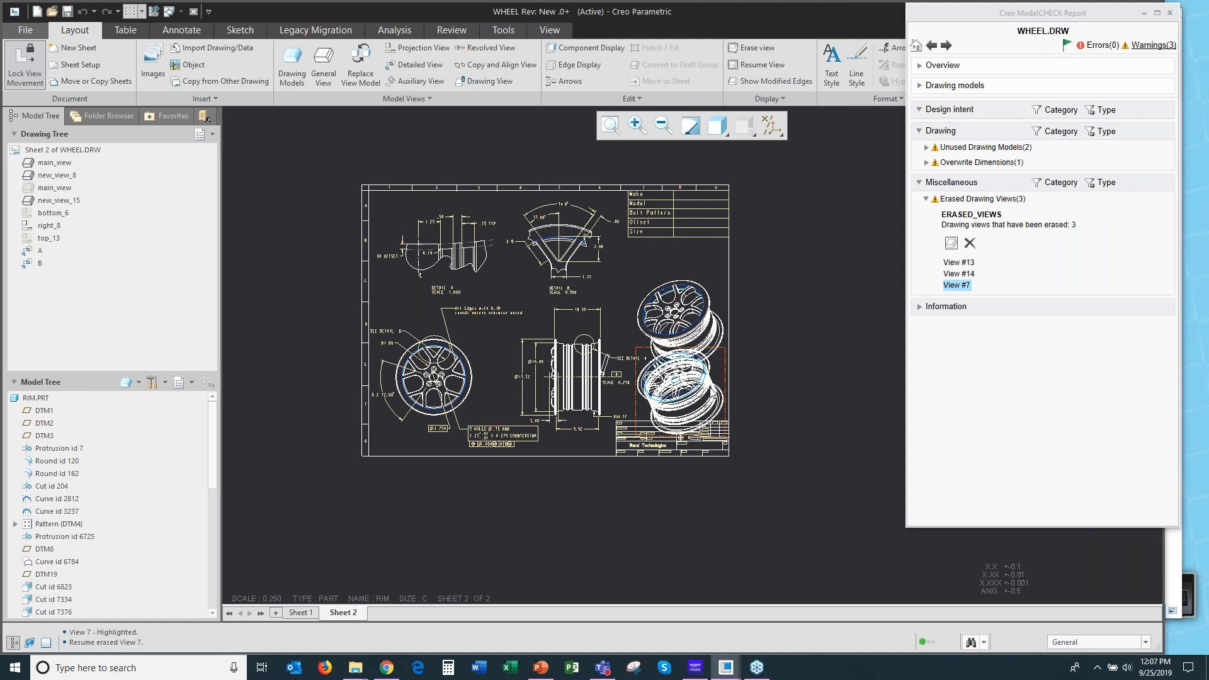
pyautogui.click(713, 386)
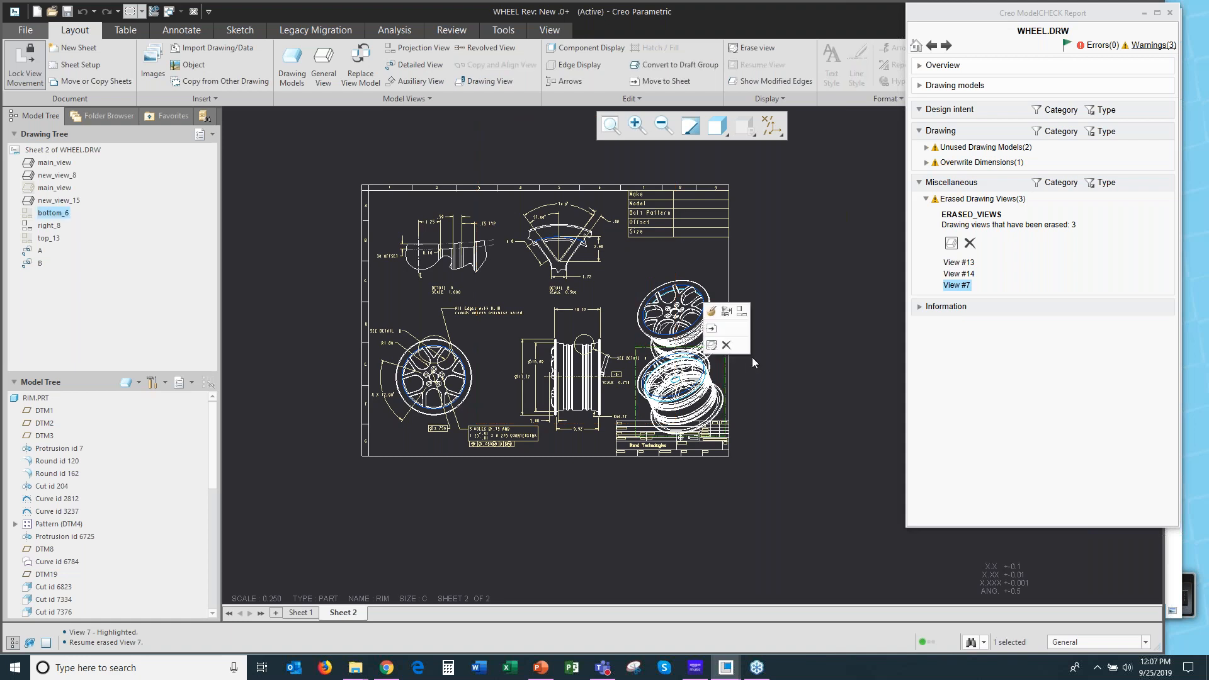
pyautogui.click(726, 345)
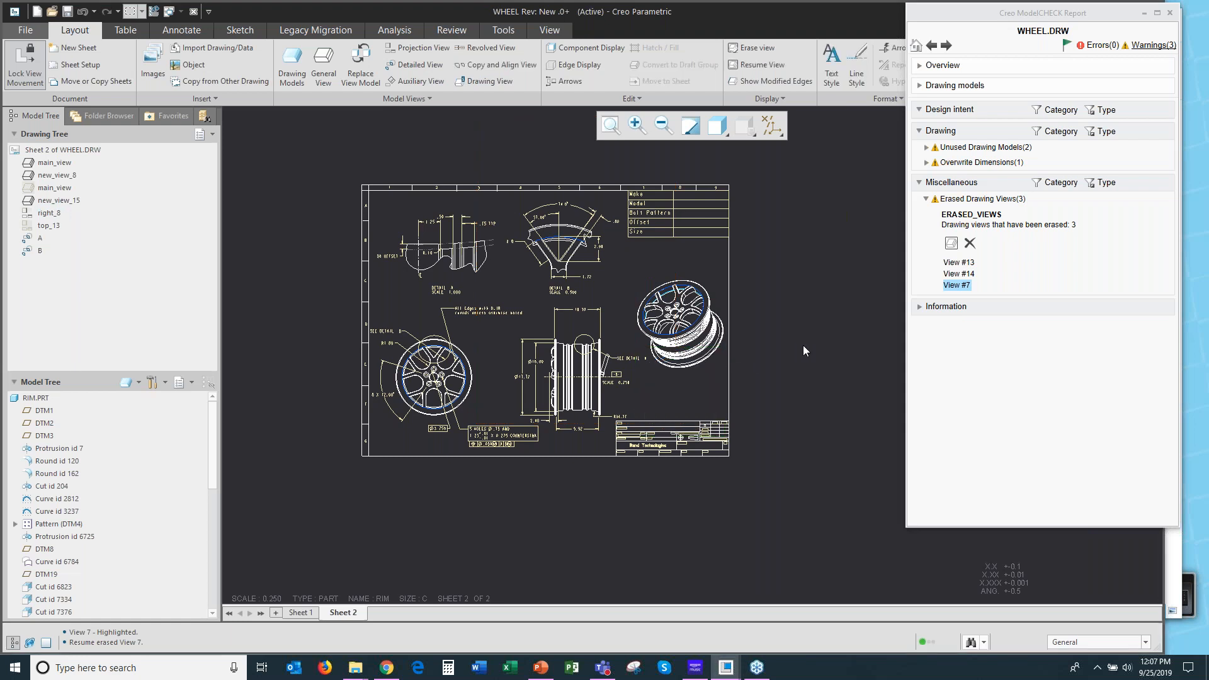
# Delete the erased views #13 and #14 through the ModelCHECK report.
pyautogui.click(959, 262)
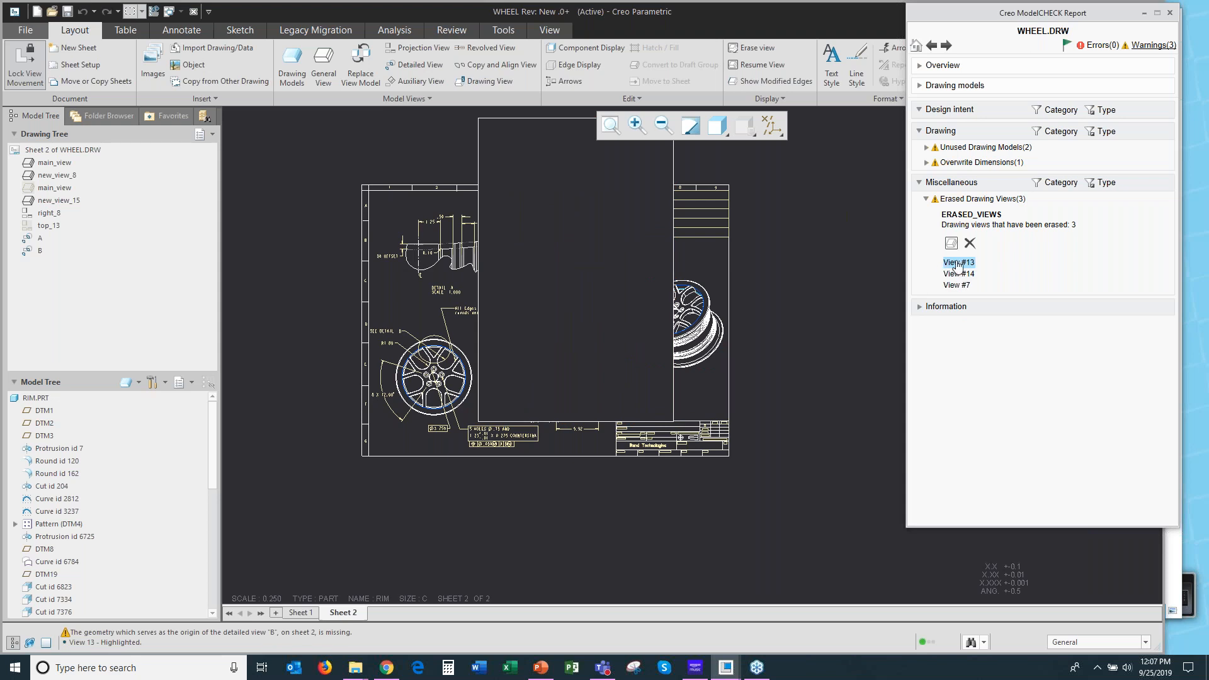
pyautogui.click(970, 245)
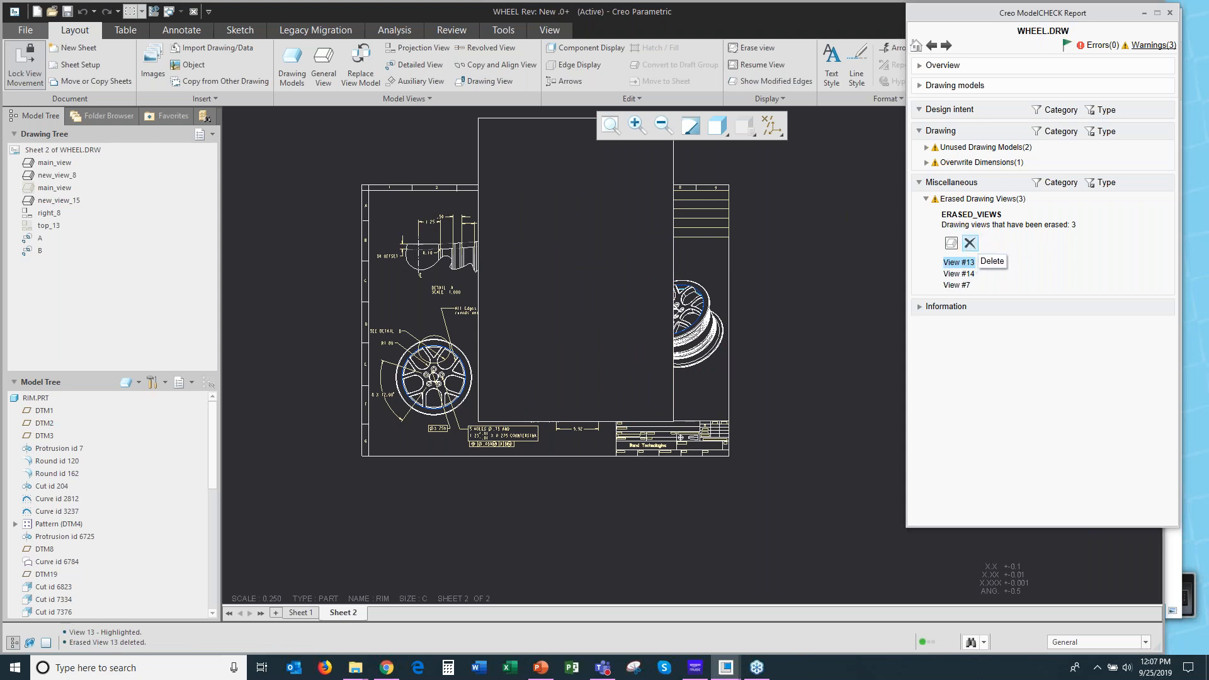
pyautogui.click(969, 245)
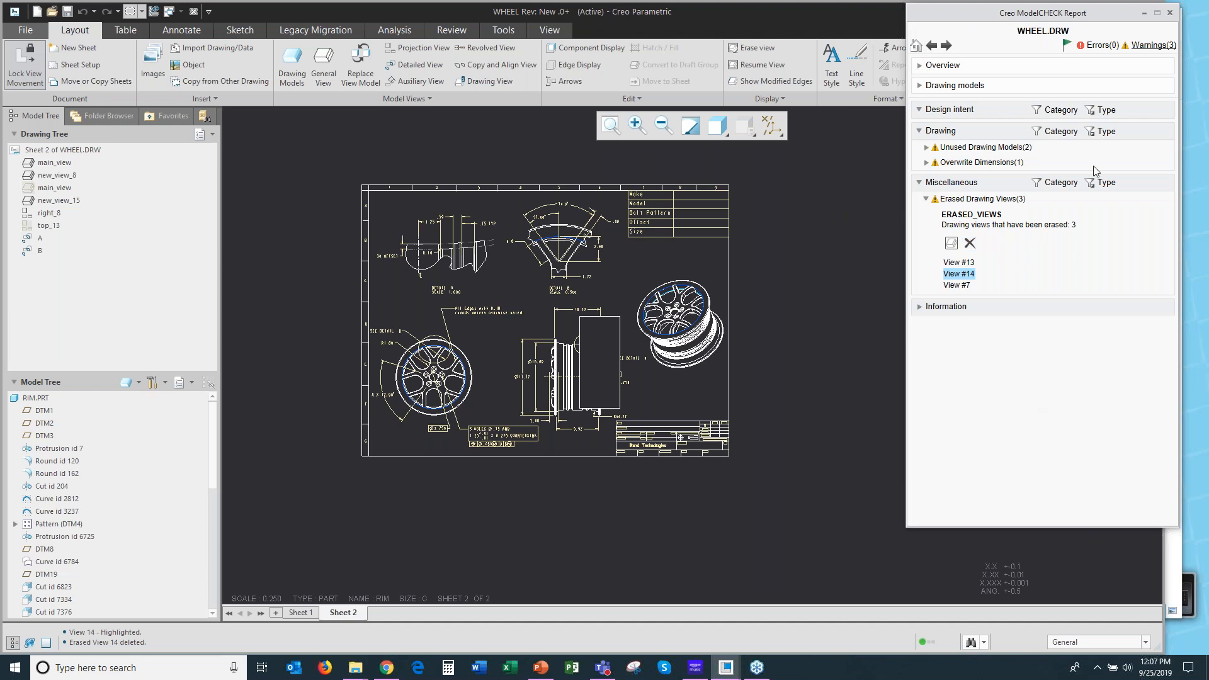
# Review the Information checks in the WHEEL.DRW report and close the report.
pyautogui.click(920, 182)
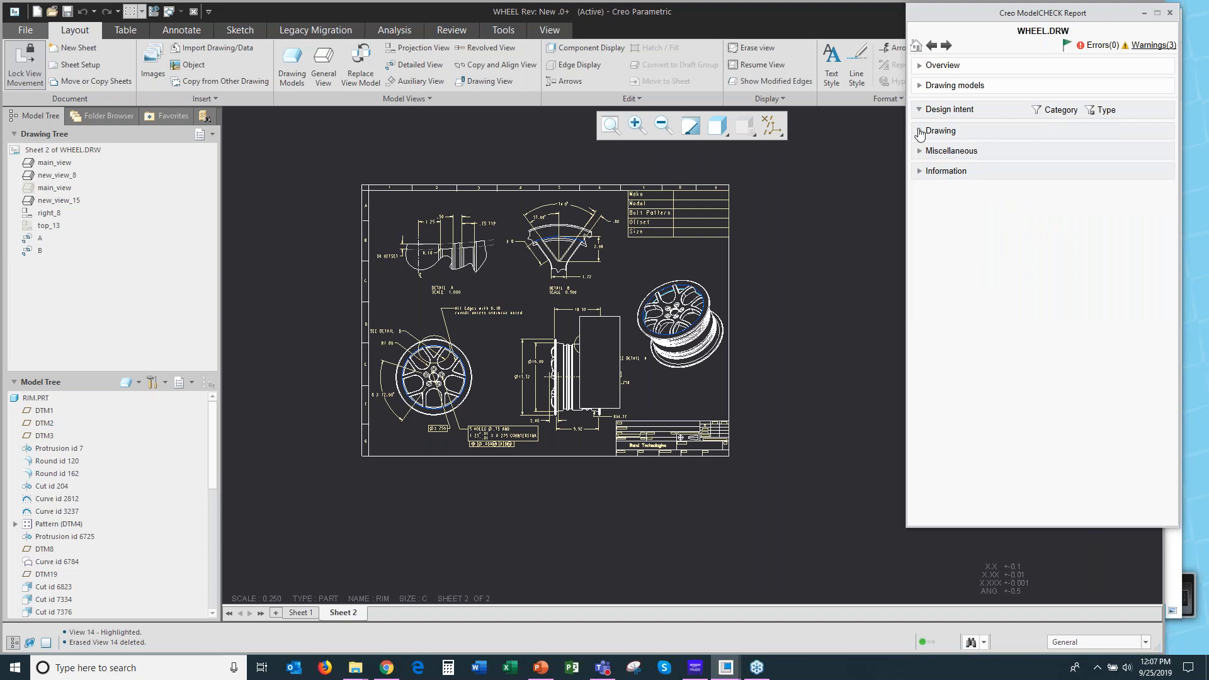
pyautogui.click(921, 171)
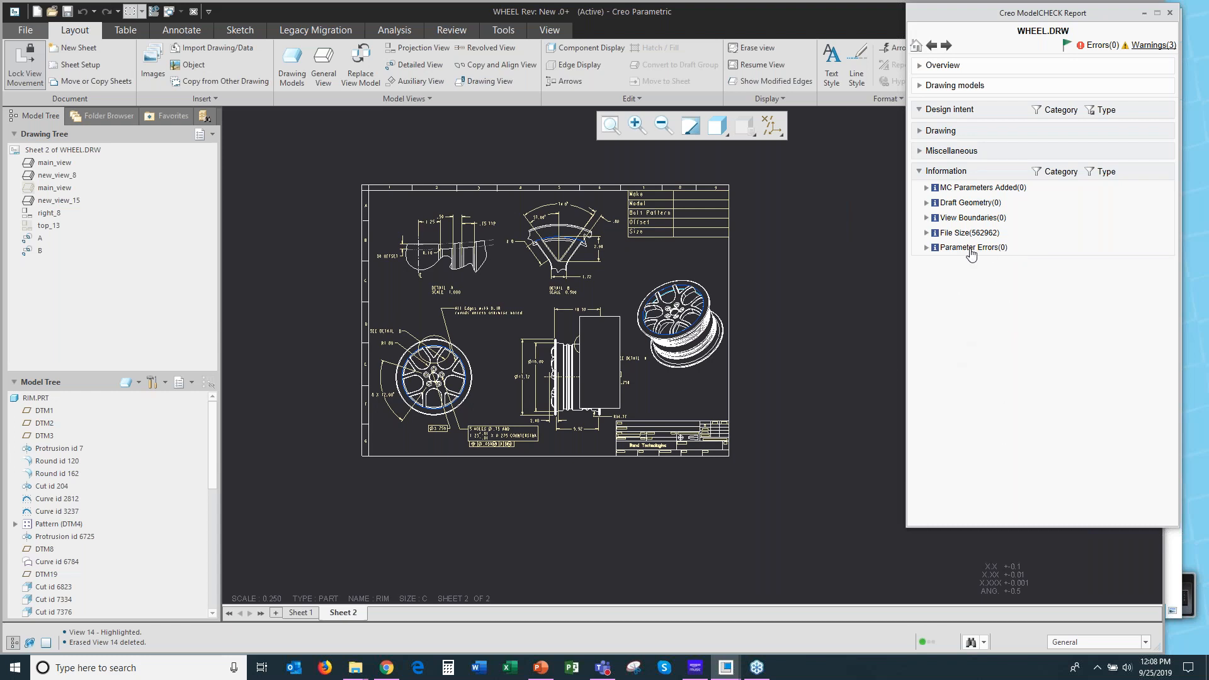
pyautogui.click(1171, 13)
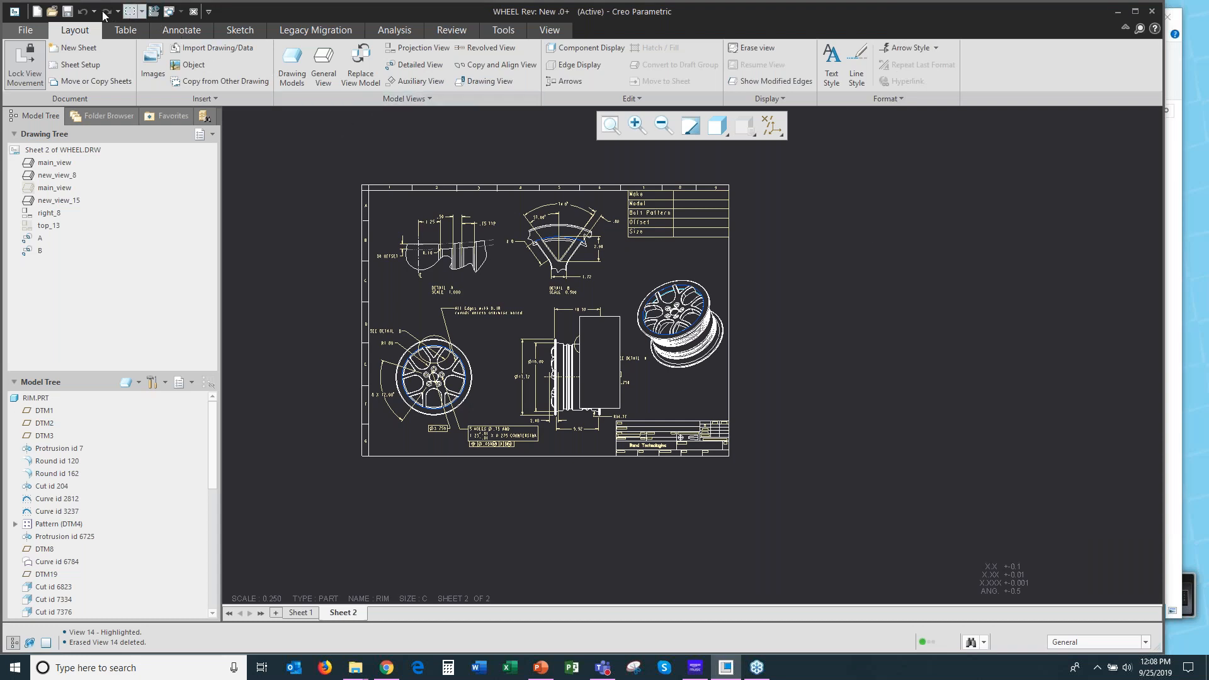
# Save the WHEEL drawing and rerun ModelCHECK, reviewing the Overwrite Dimensions warning in the new report.
pyautogui.click(67, 12)
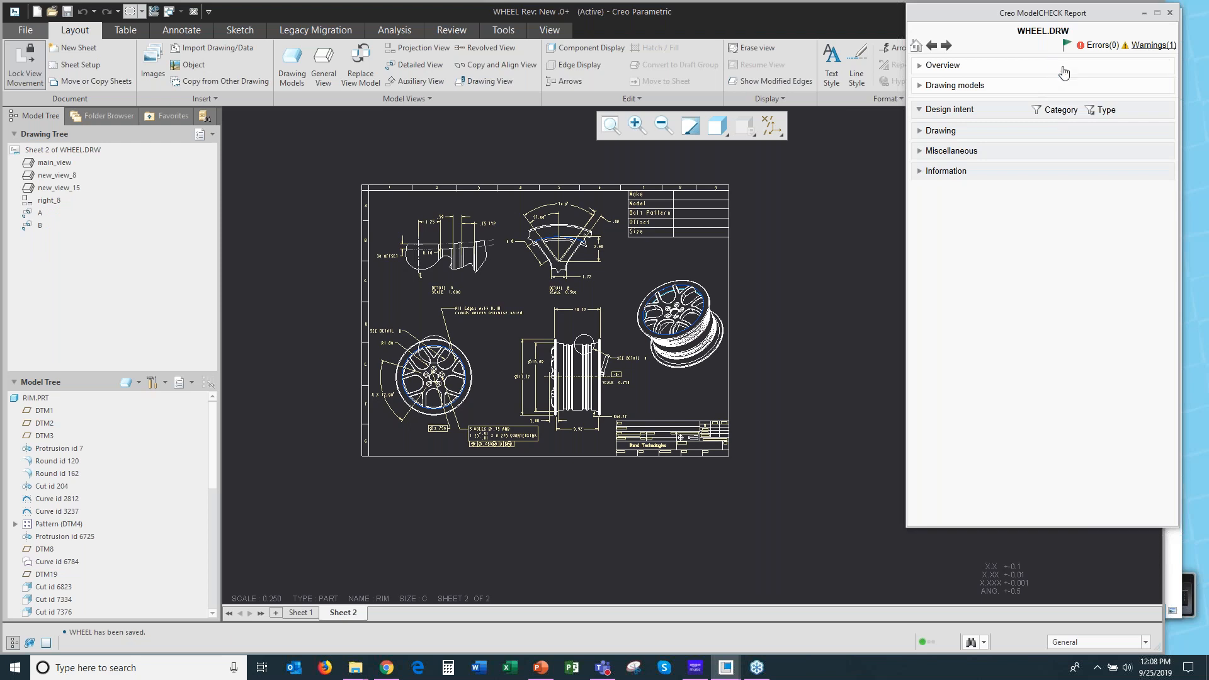
pyautogui.click(1151, 46)
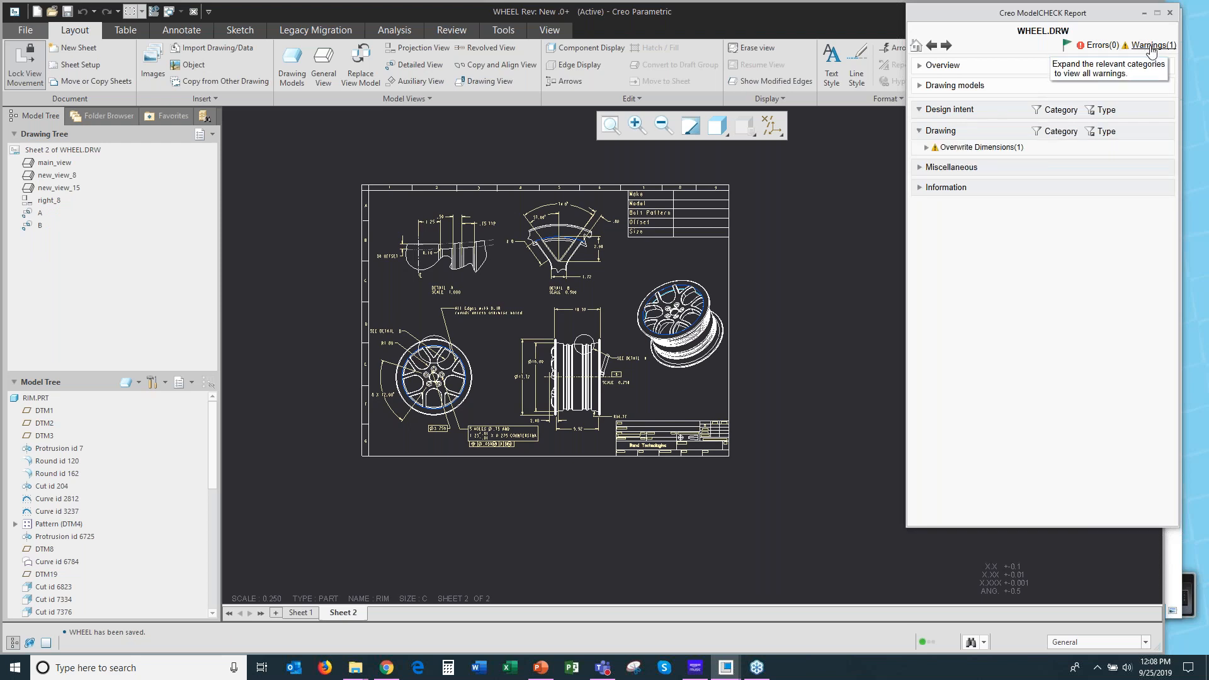
pyautogui.click(979, 150)
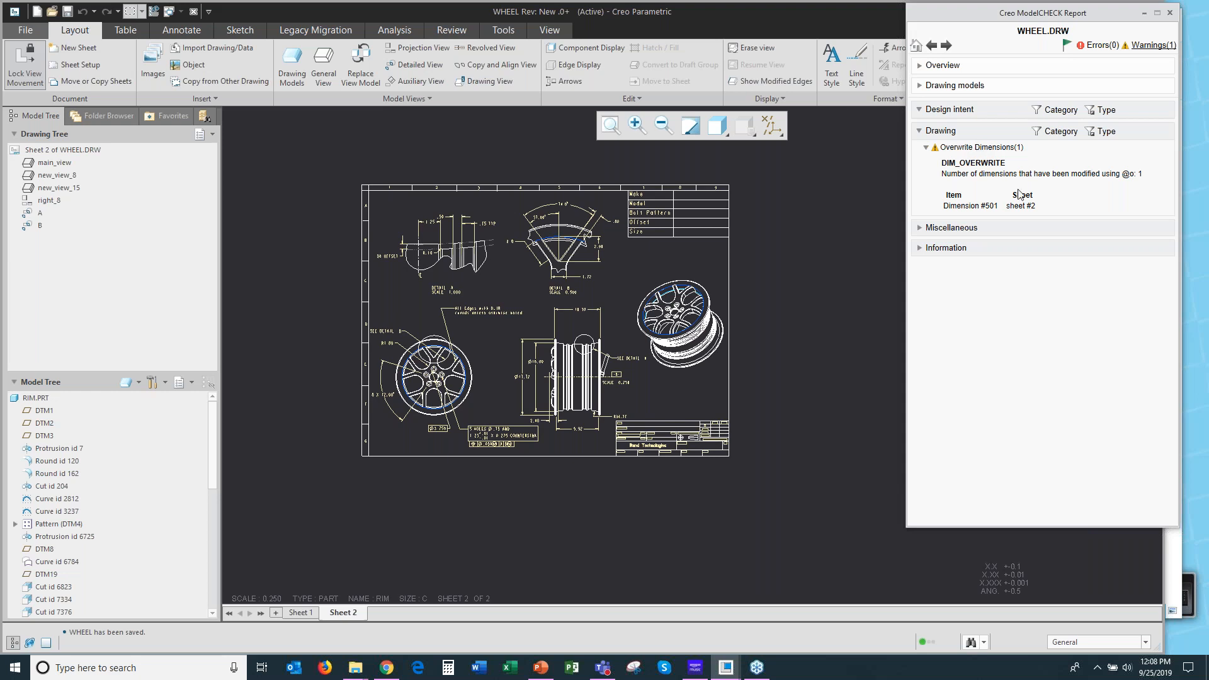
pyautogui.click(797, 381)
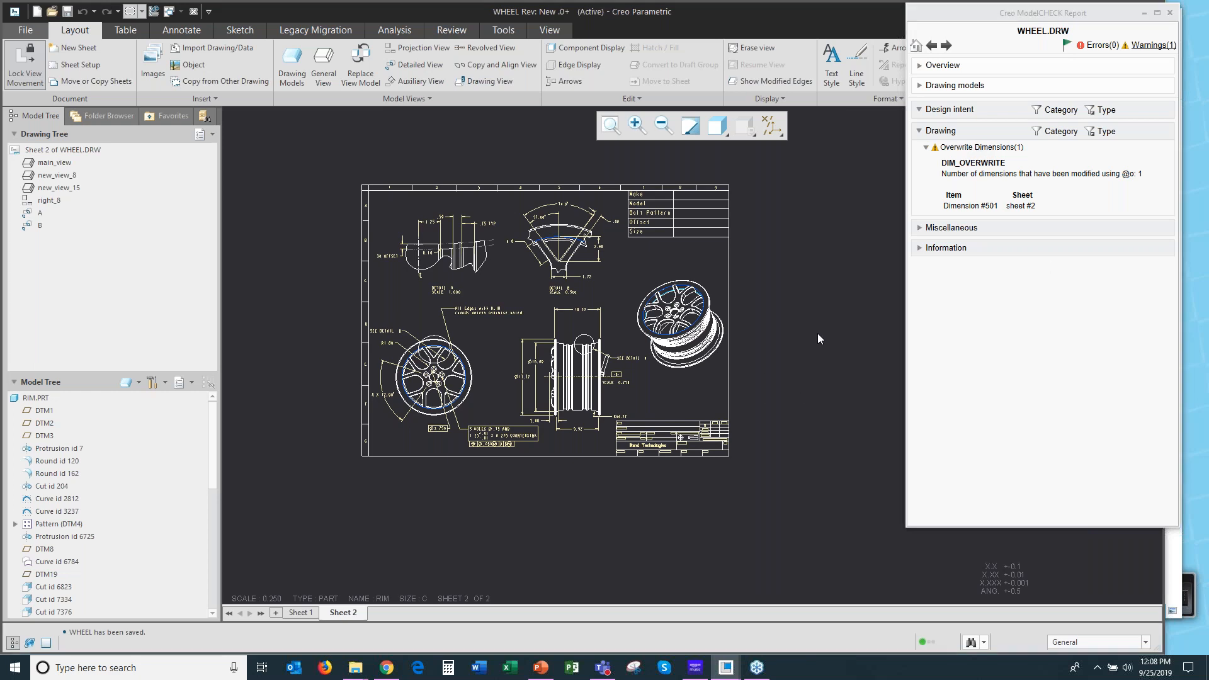
pyautogui.click(608, 127)
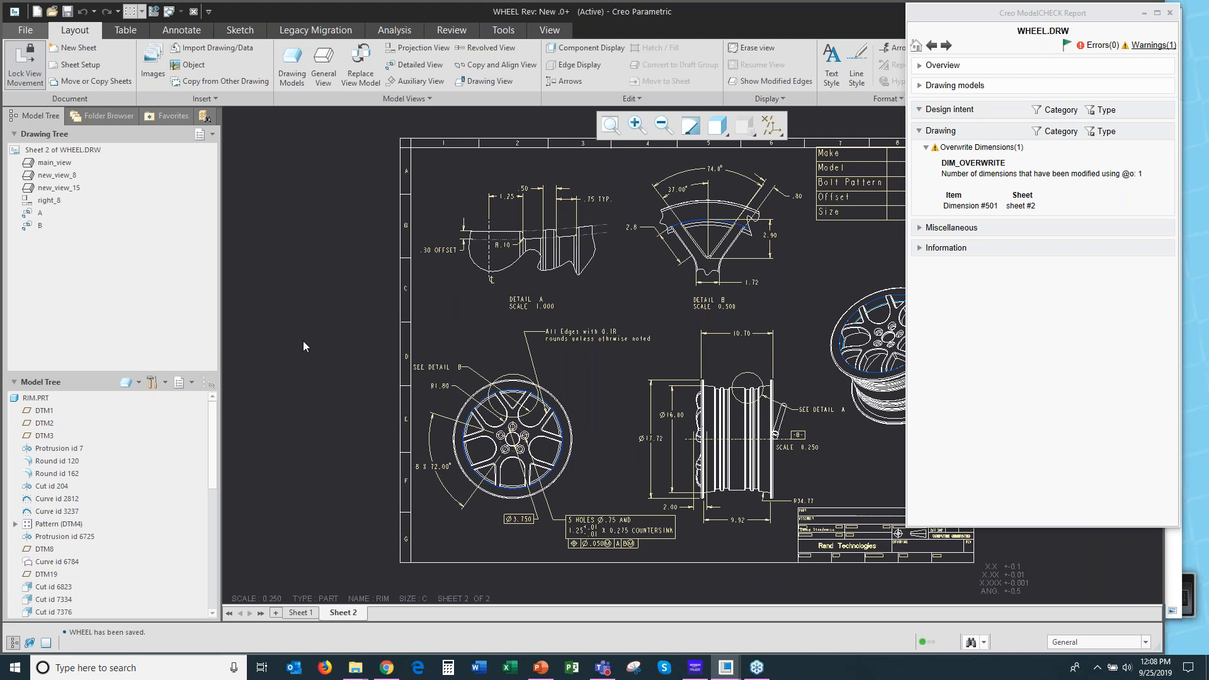
pyautogui.click(1171, 14)
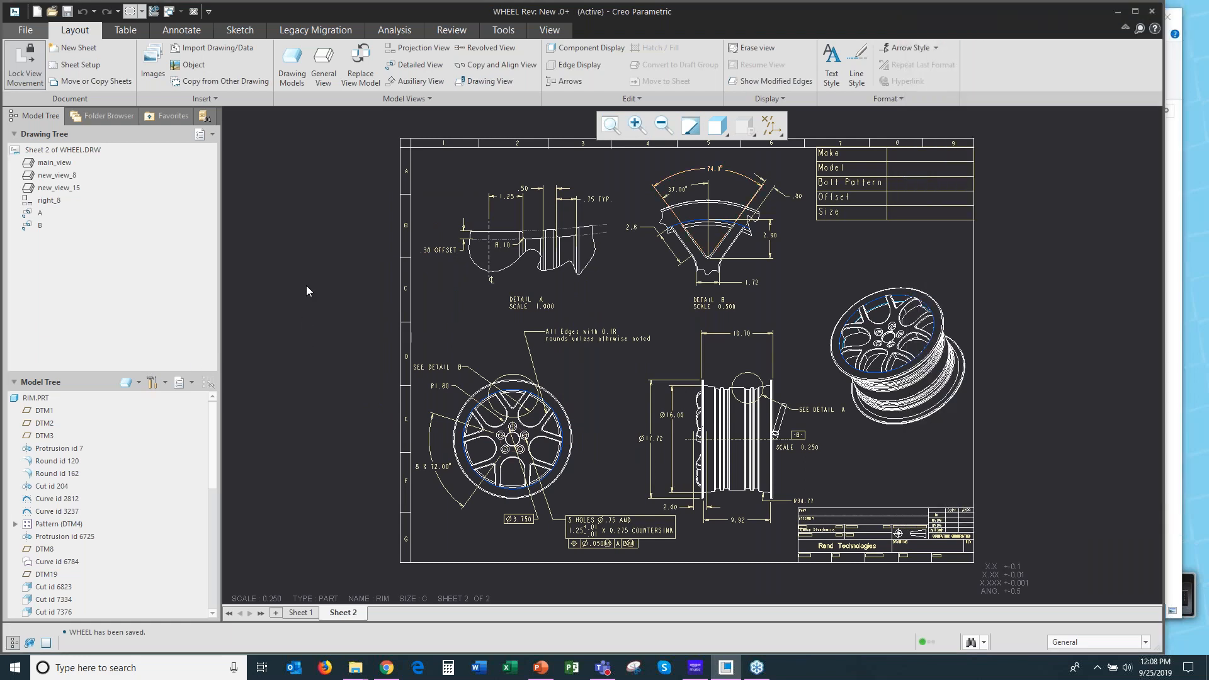
# Open RIM.PRT from the drawing's model tree using the generic instance.
pyautogui.click(36, 399)
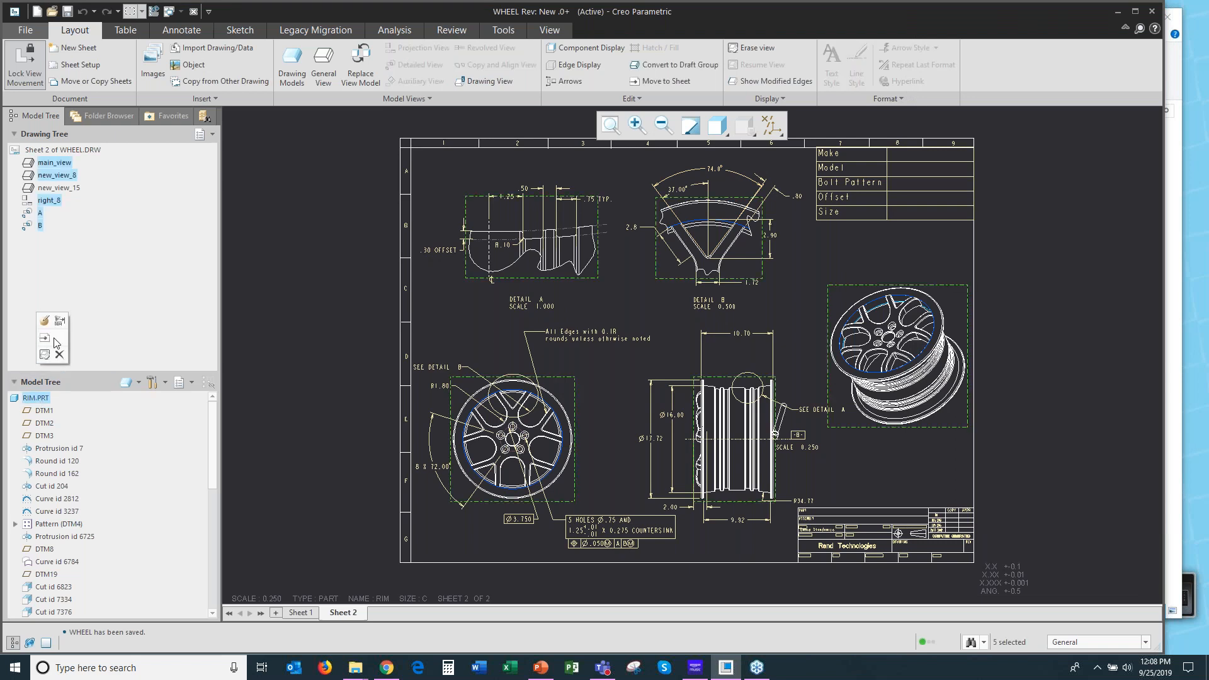
pyautogui.rightClick(44, 402)
pyautogui.click(71, 404)
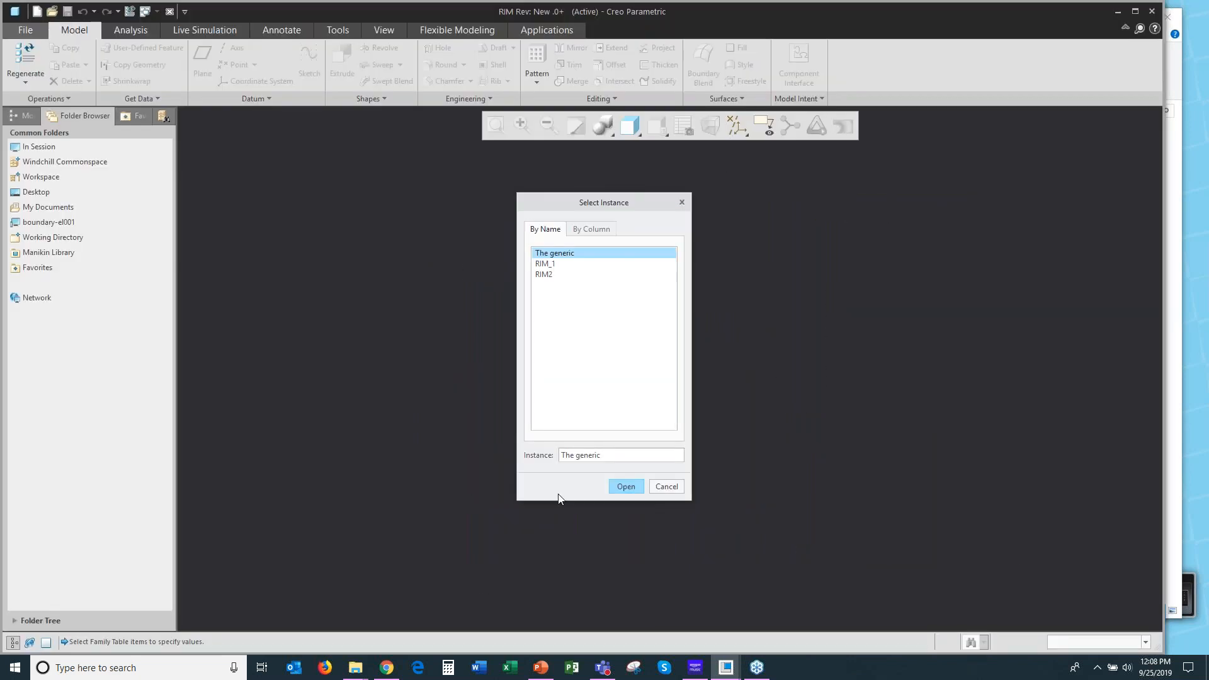
pyautogui.click(632, 486)
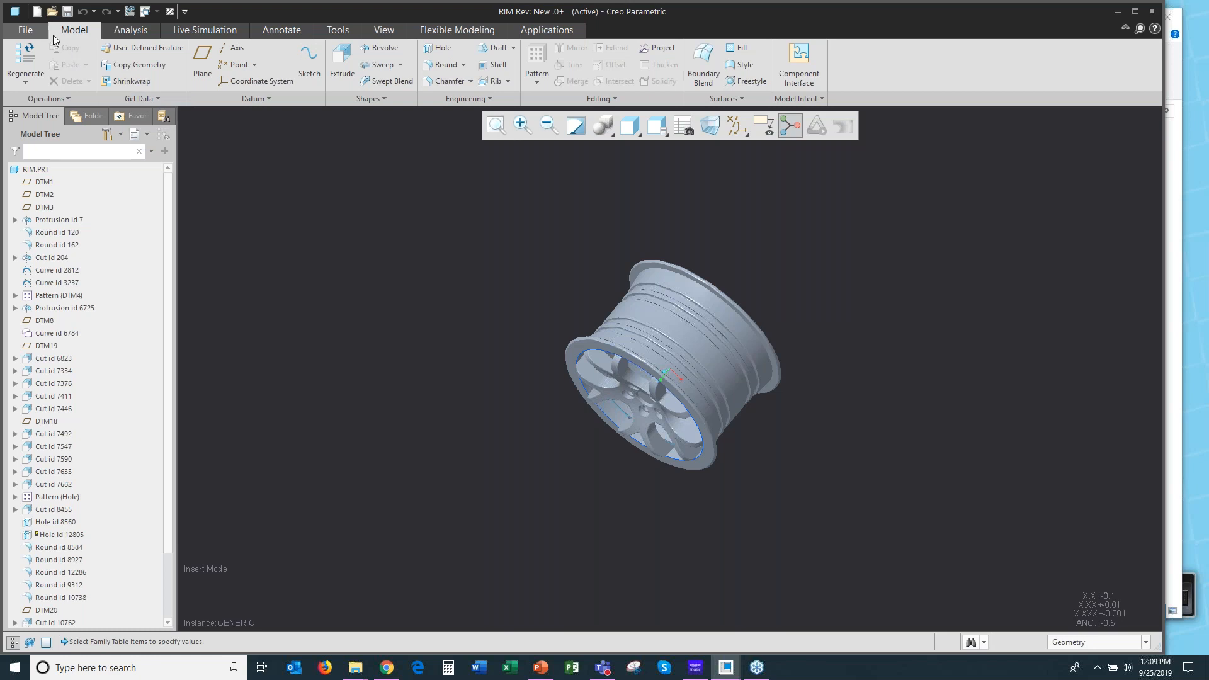
# Run ModelCHECK on RIM.PRT and review its Buried Features and Incomplete Features errors.
pyautogui.click(129, 13)
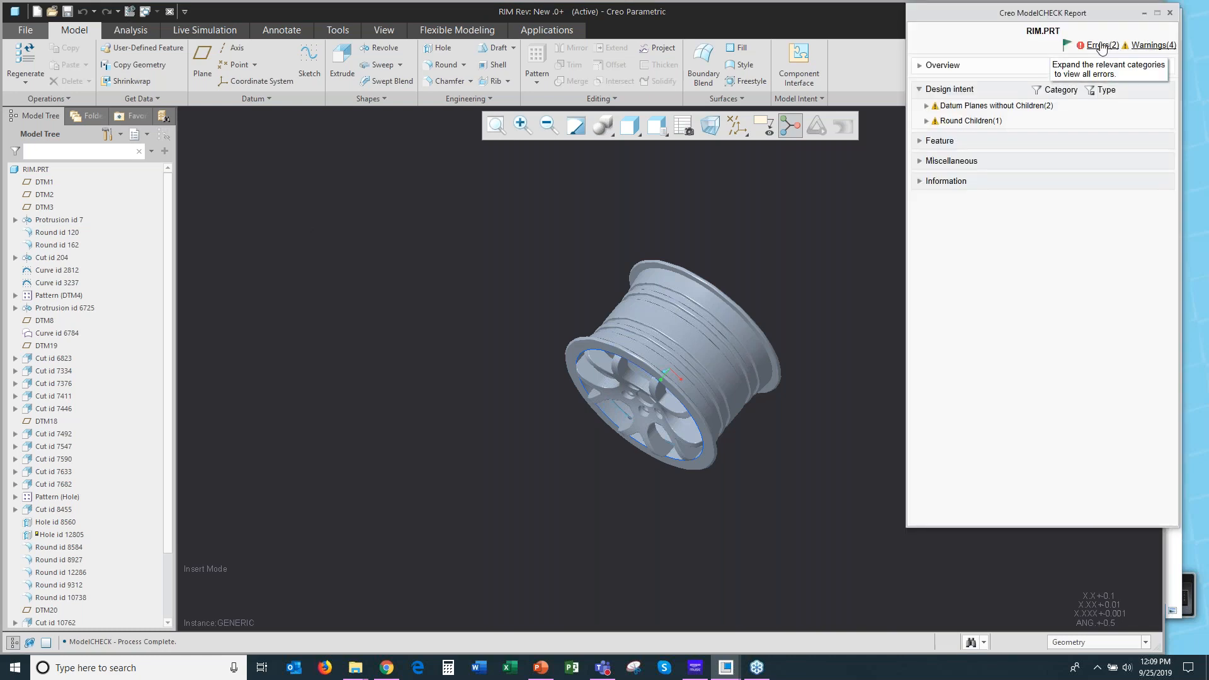
pyautogui.click(1103, 47)
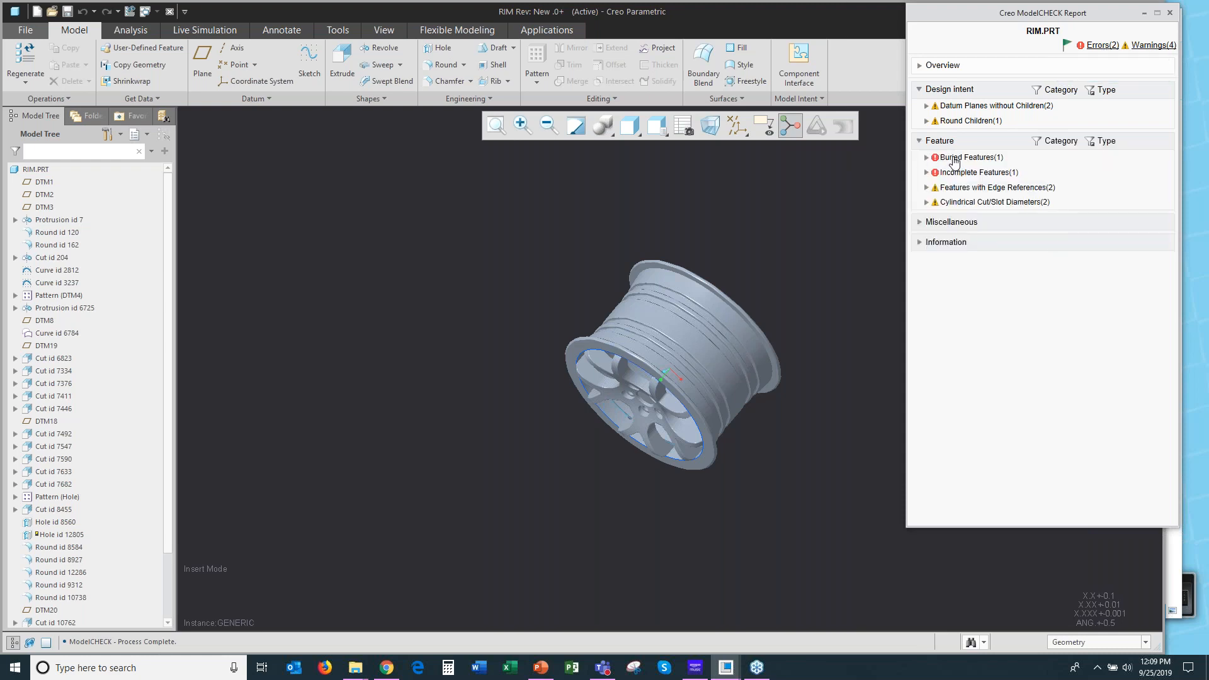
pyautogui.click(926, 158)
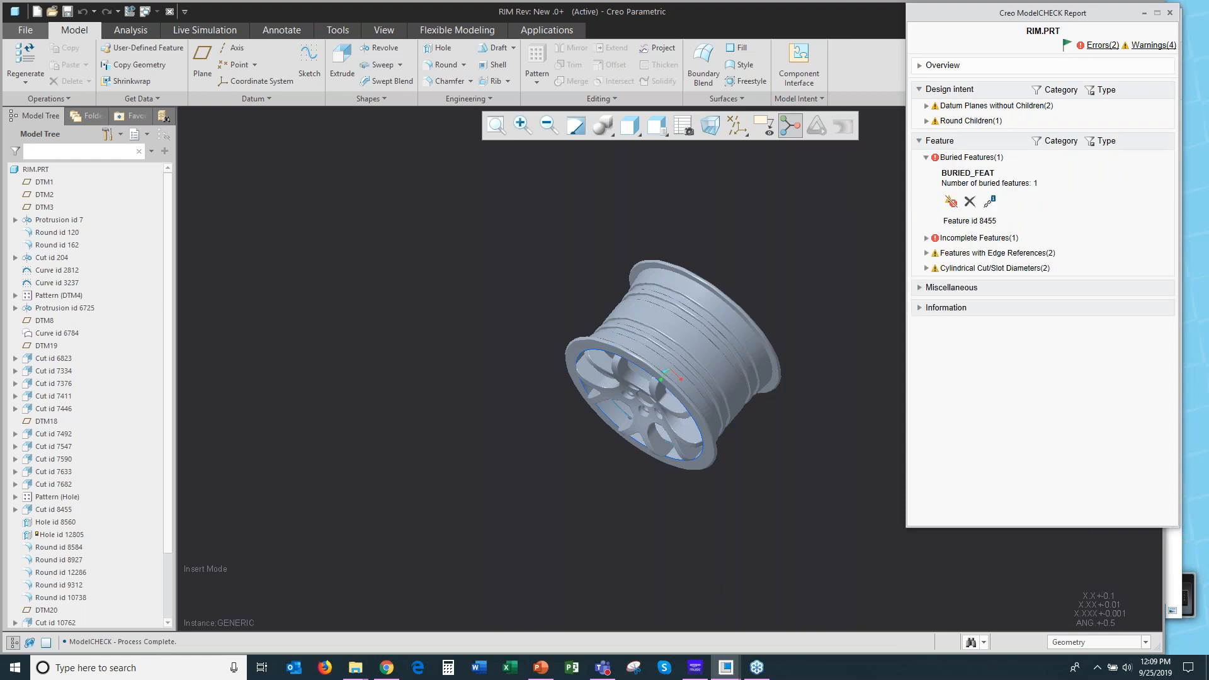
pyautogui.click(927, 238)
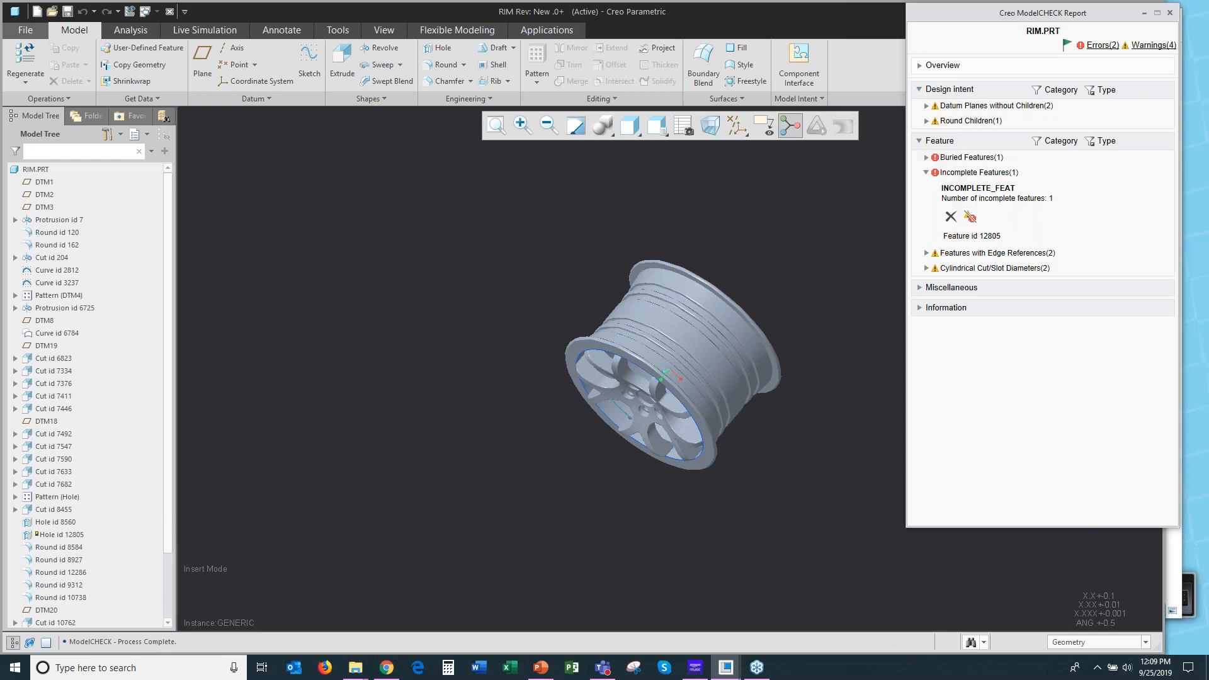
# Highlight buried Feature id 8455 from the report and inspect its location on the wheel's spoked face.
pyautogui.click(960, 158)
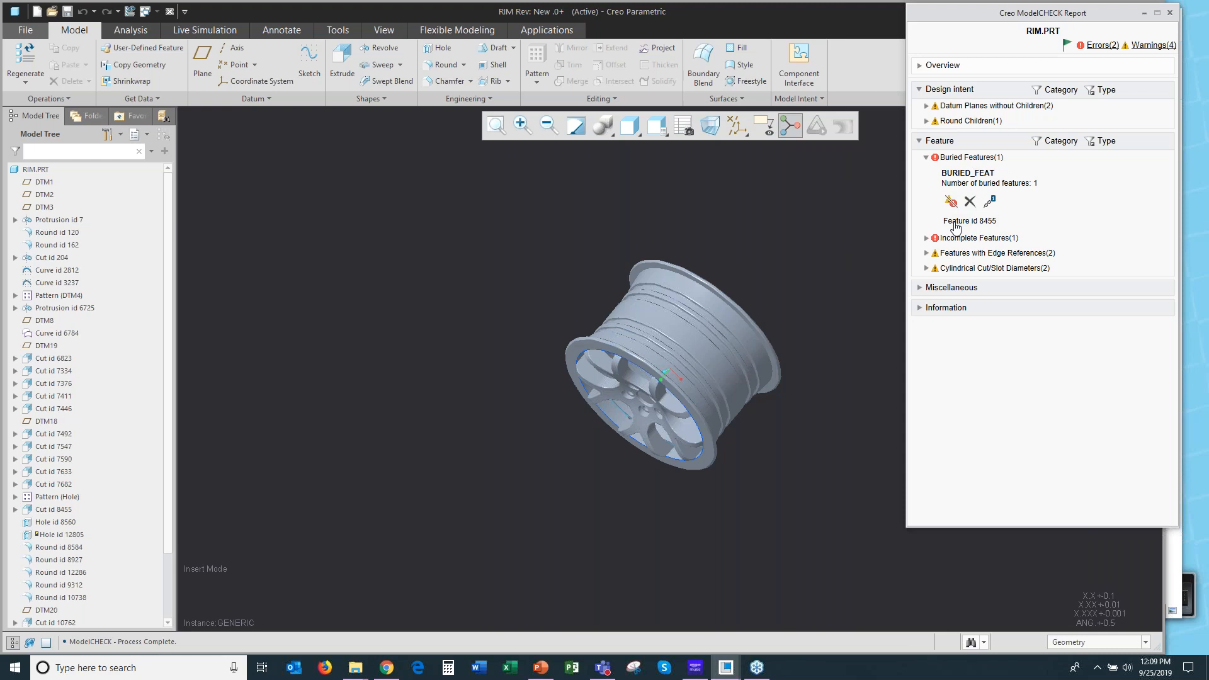
pyautogui.click(956, 222)
pyautogui.scroll(-5, 608, 432)
pyautogui.moveTo(640, 410); pyautogui.dragTo(738, 332, button='middle')
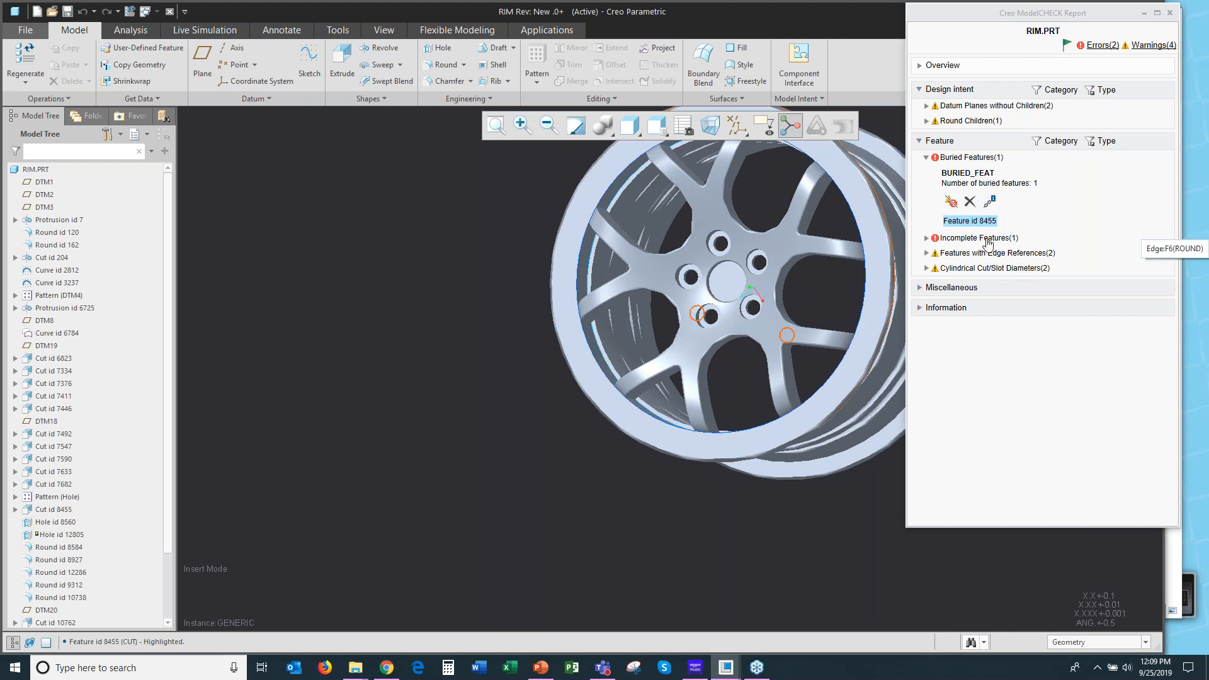
# Delete incomplete Feature id 12805 through the ModelCHECK report.
pyautogui.click(927, 238)
pyautogui.click(954, 237)
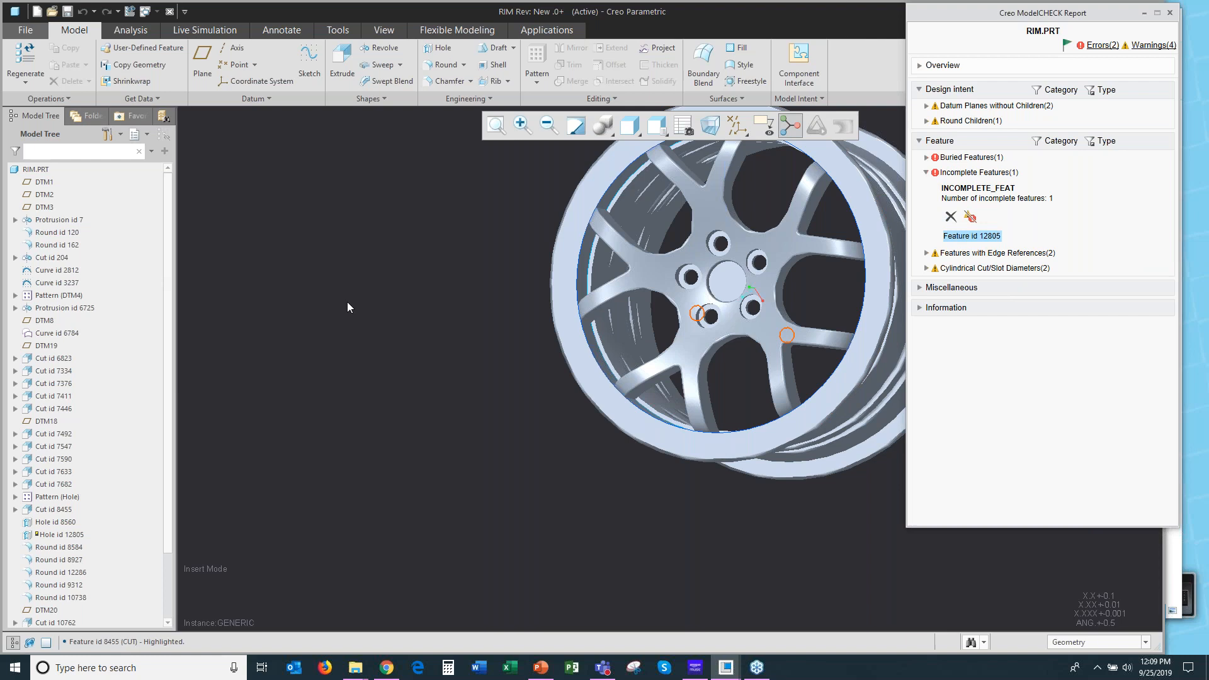
pyautogui.click(951, 218)
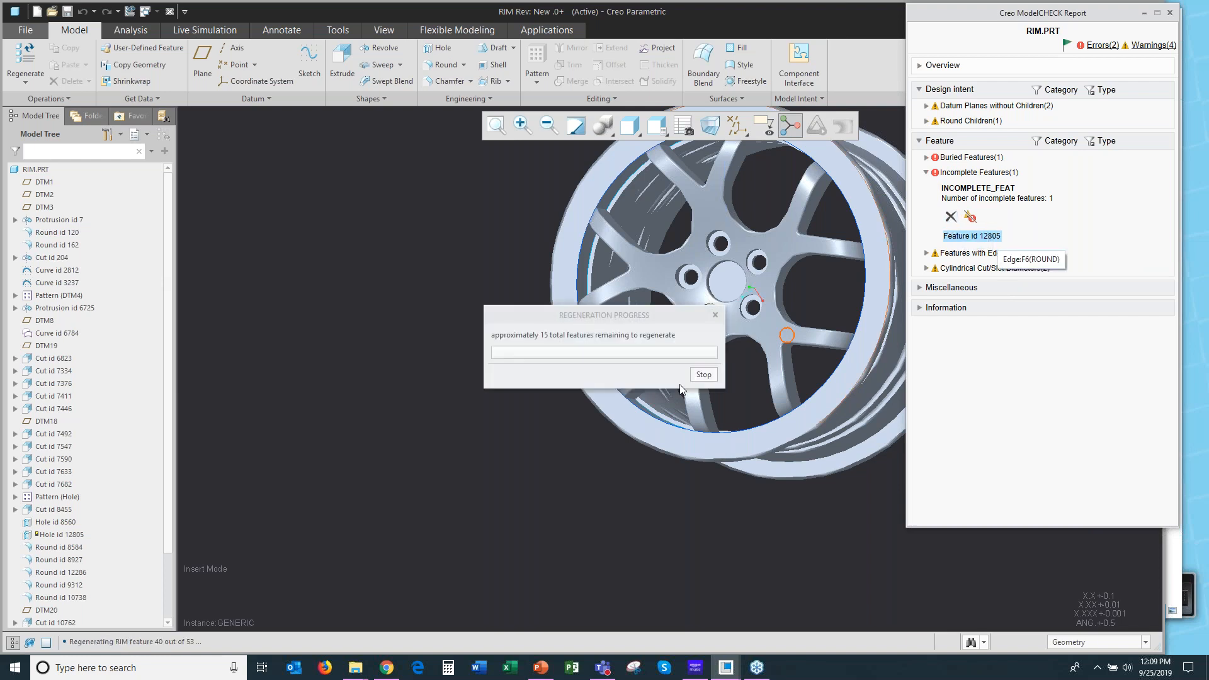
pyautogui.click(697, 373)
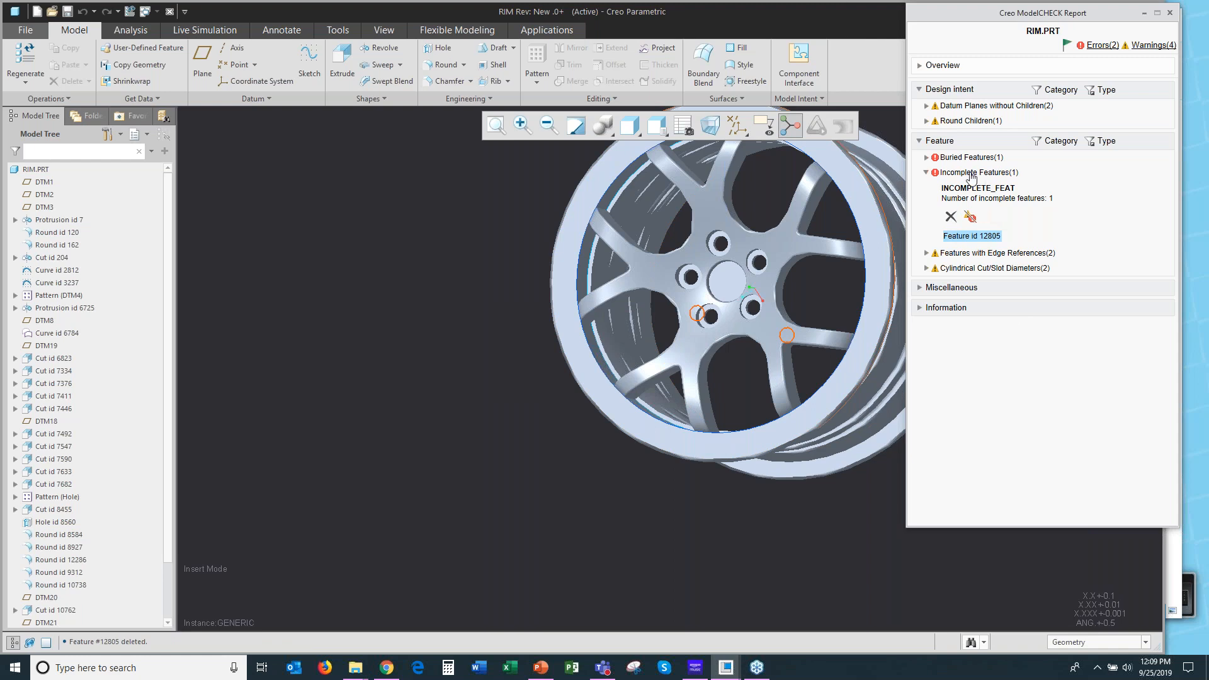
# Reopen the Buried Features error and examine the options for Feature id 8455 against the wheel model.
pyautogui.click(928, 157)
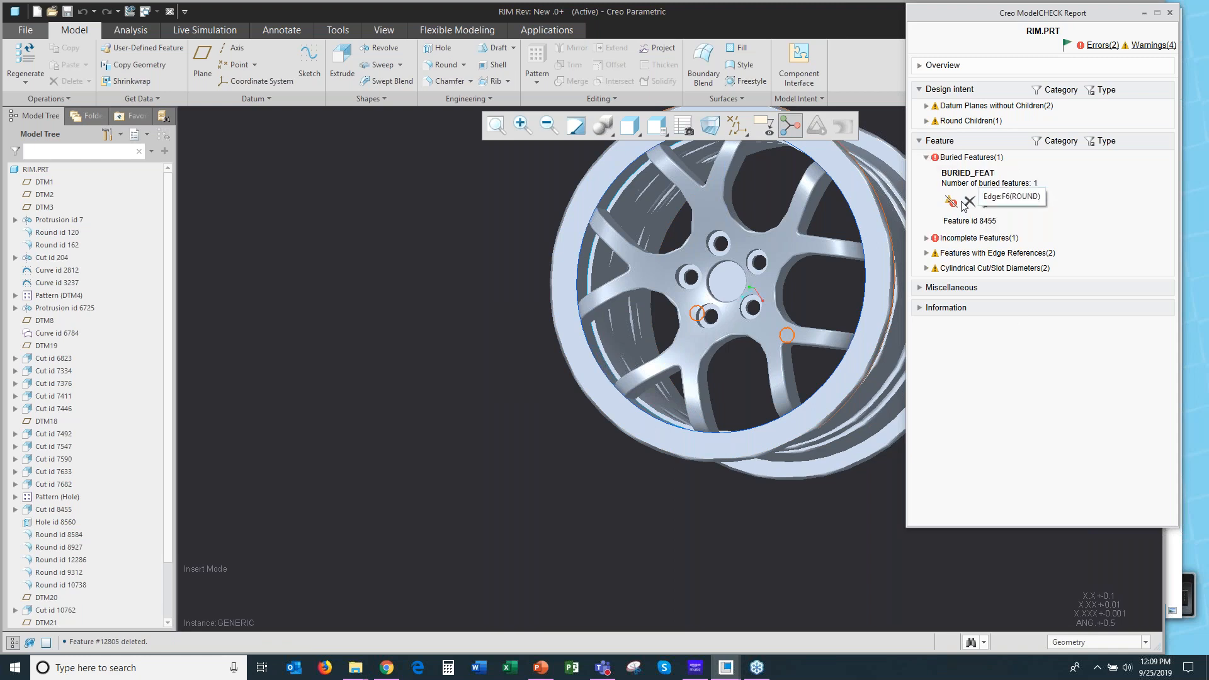
pyautogui.scroll(2, 714, 316)
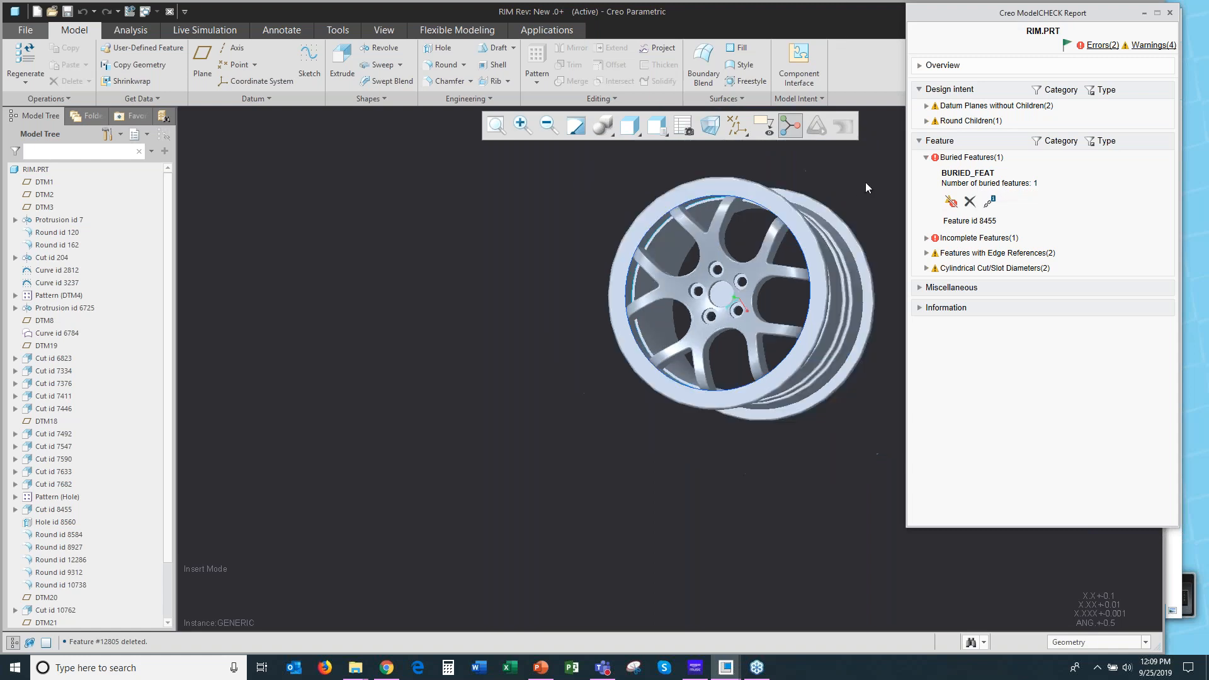
pyautogui.scroll(-2, 864, 206)
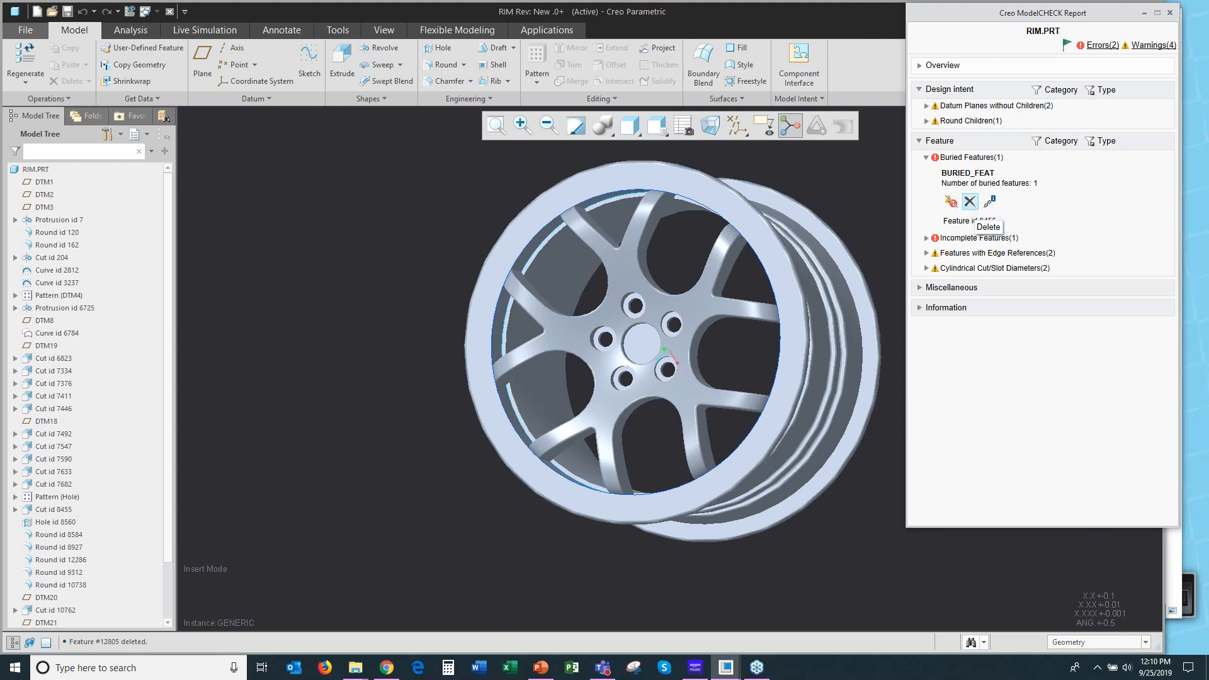
# Expand the Round Children warning and highlight Feature id 204 with its parent round on the rim.
pyautogui.click(926, 158)
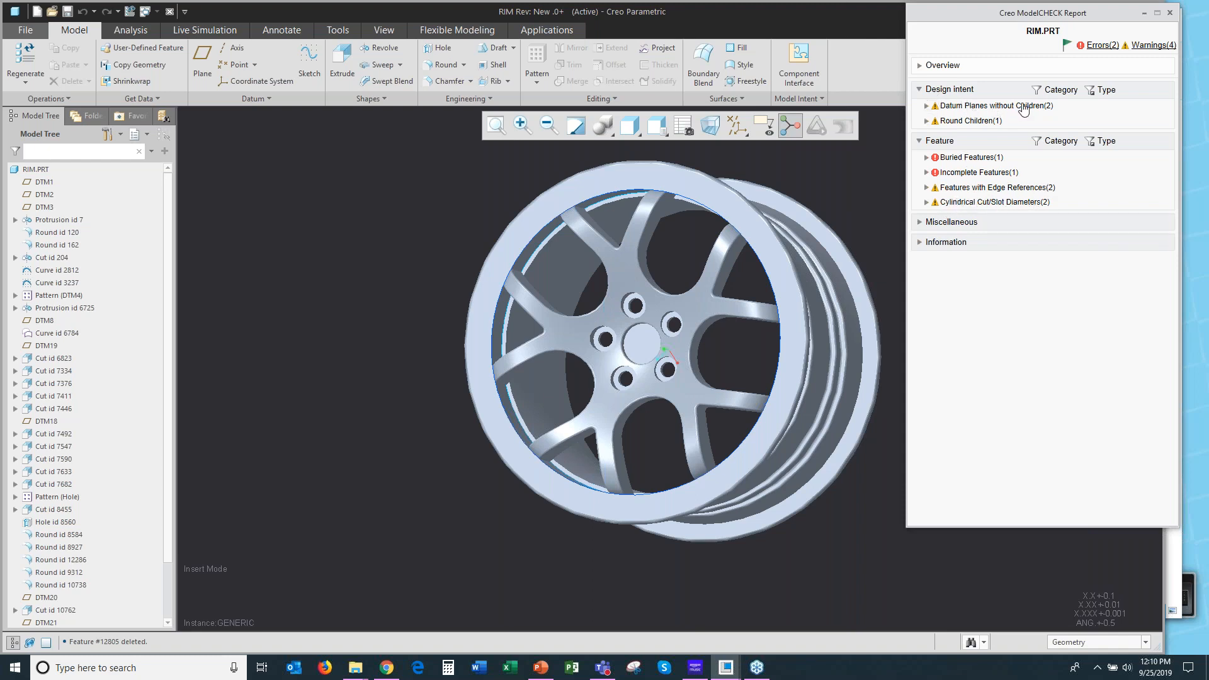
pyautogui.click(927, 121)
pyautogui.click(966, 184)
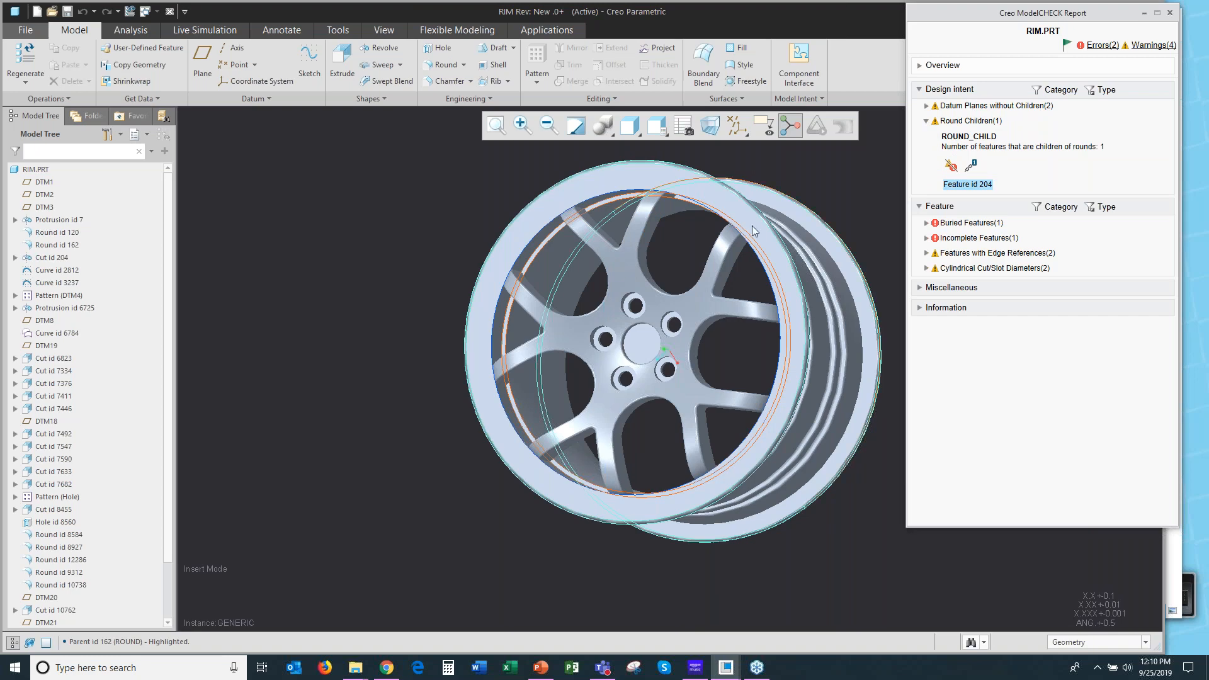
# Open the Reference Viewer for Feature id 204 and select Surface id 163 under its parent Round id 162.
pyautogui.click(861, 205)
pyautogui.moveTo(854, 214); pyautogui.dragTo(414, 234, button='middle')
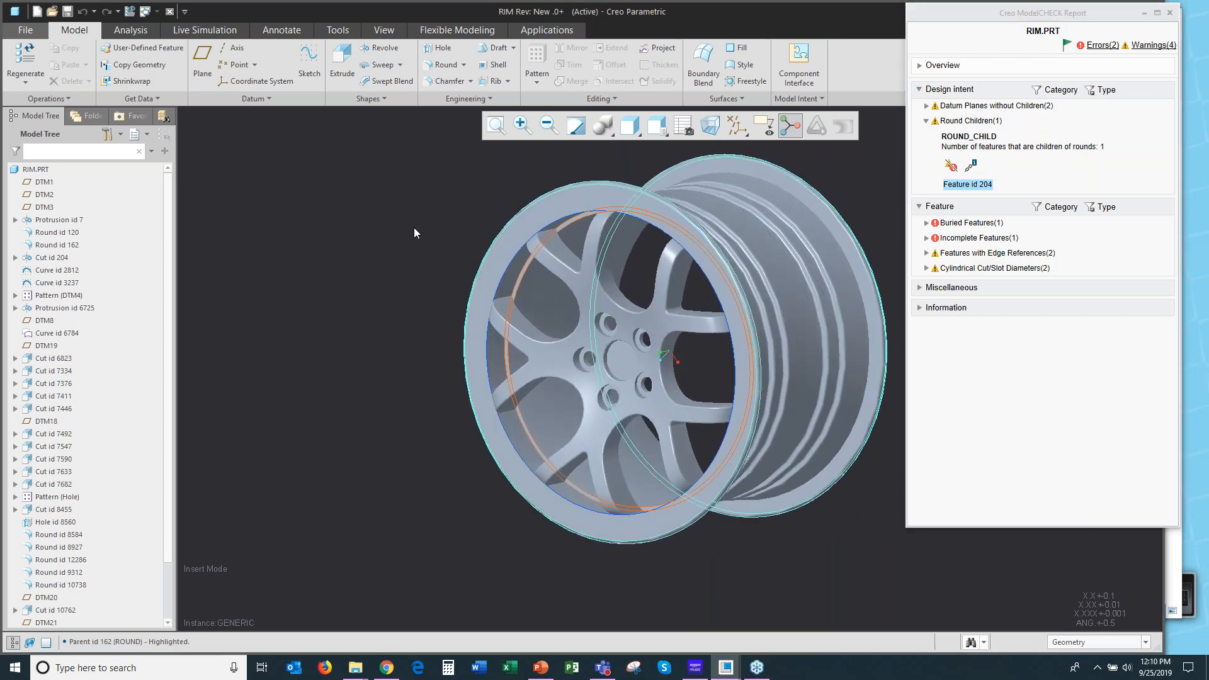
pyautogui.scroll(-2, 870, 171)
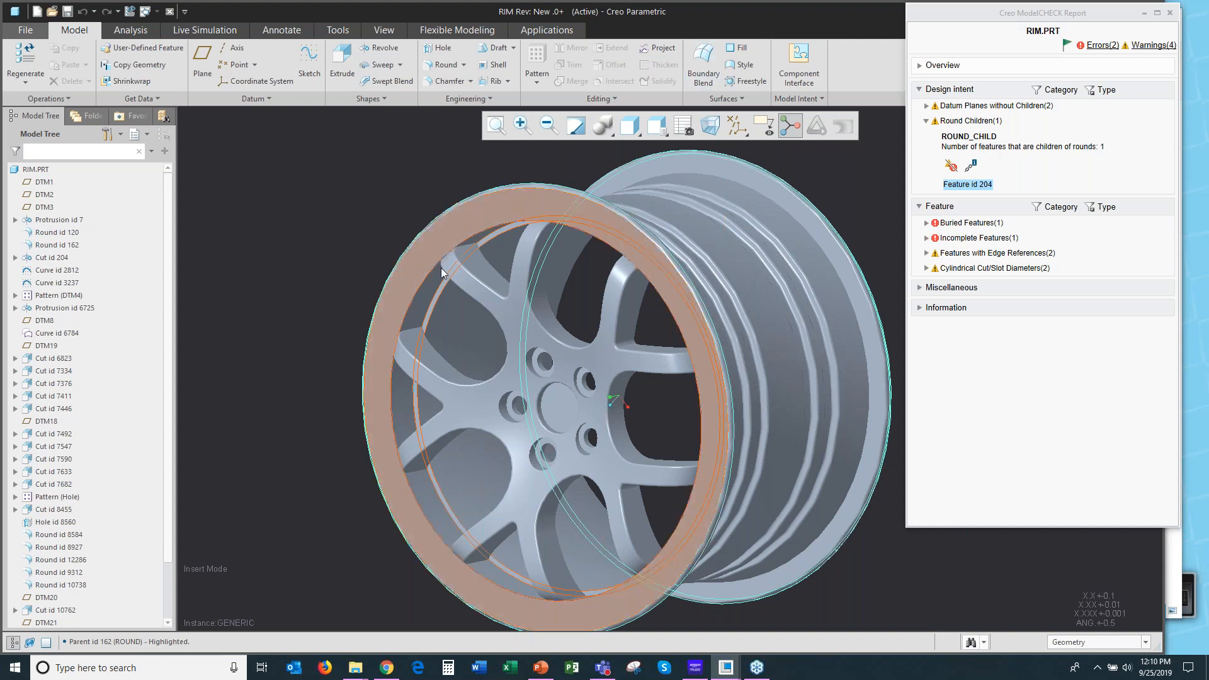
pyautogui.click(970, 167)
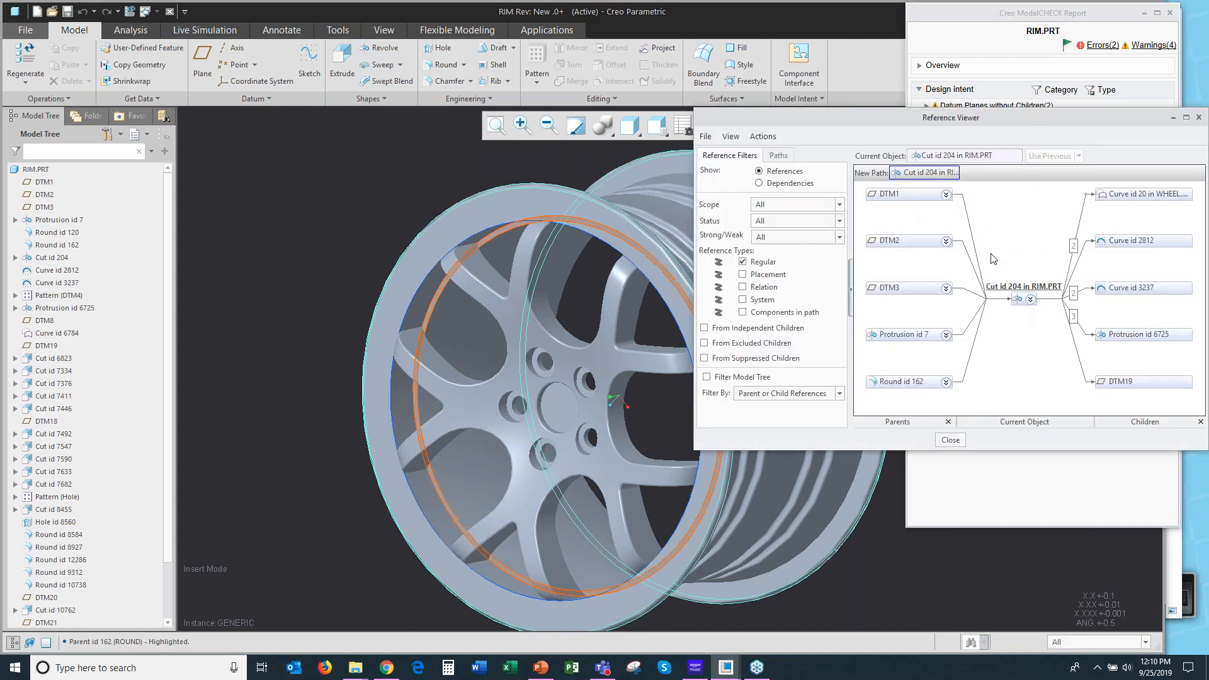
pyautogui.click(903, 383)
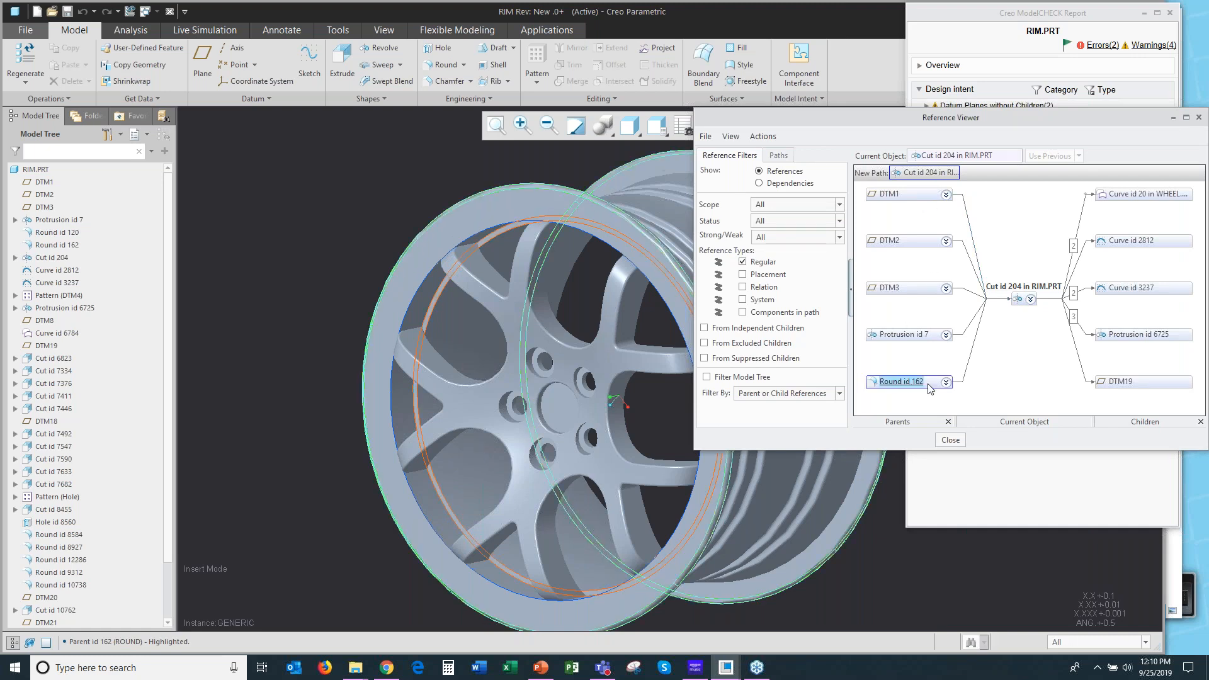
pyautogui.click(946, 383)
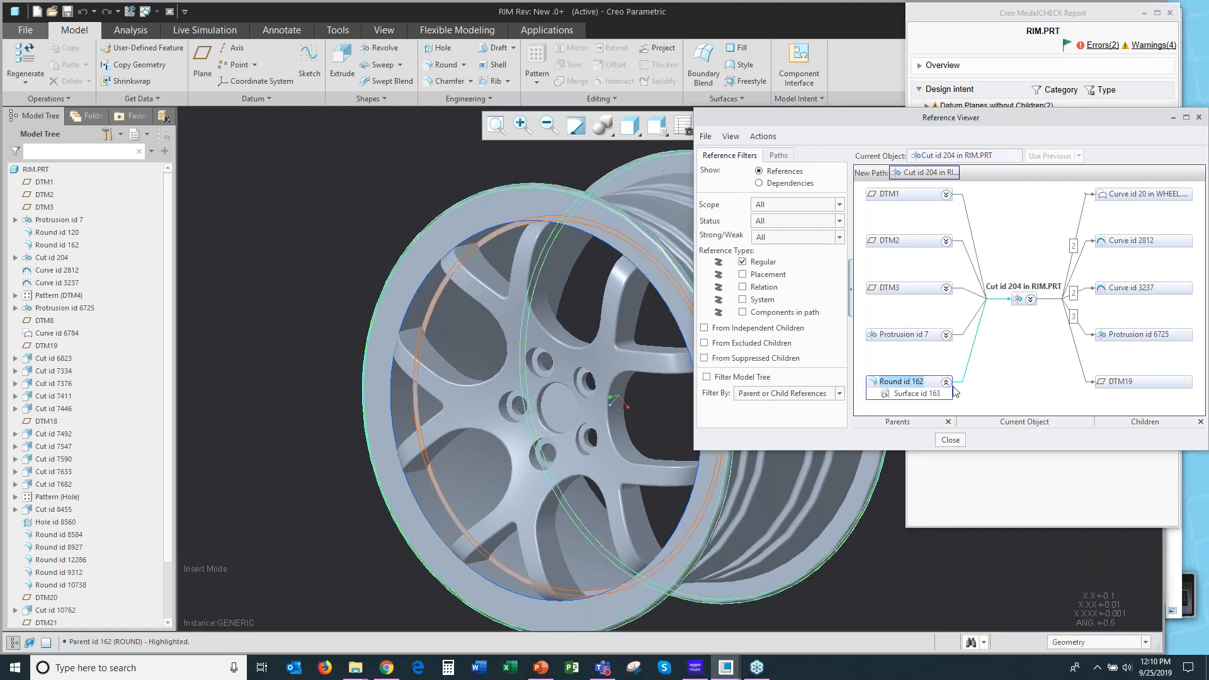
pyautogui.click(917, 395)
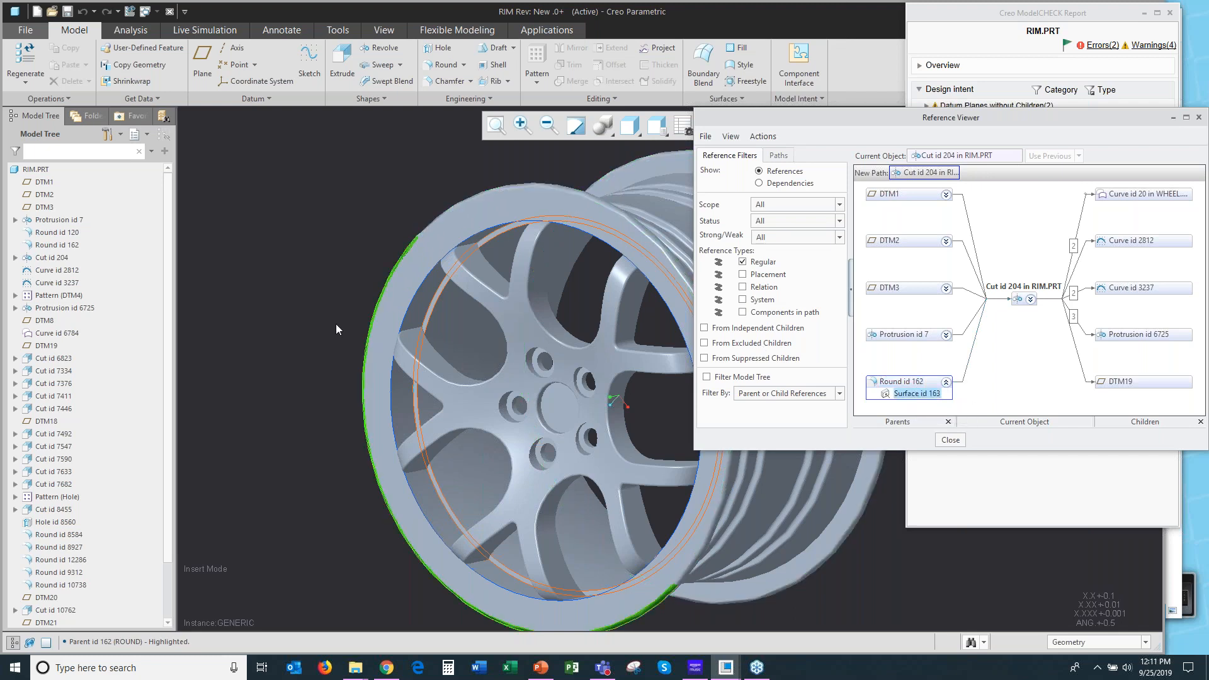
# Examine where Surface id 163 lies on the rim's outer edge, and close the Reference Viewer.
pyautogui.scroll(-3, 335, 324)
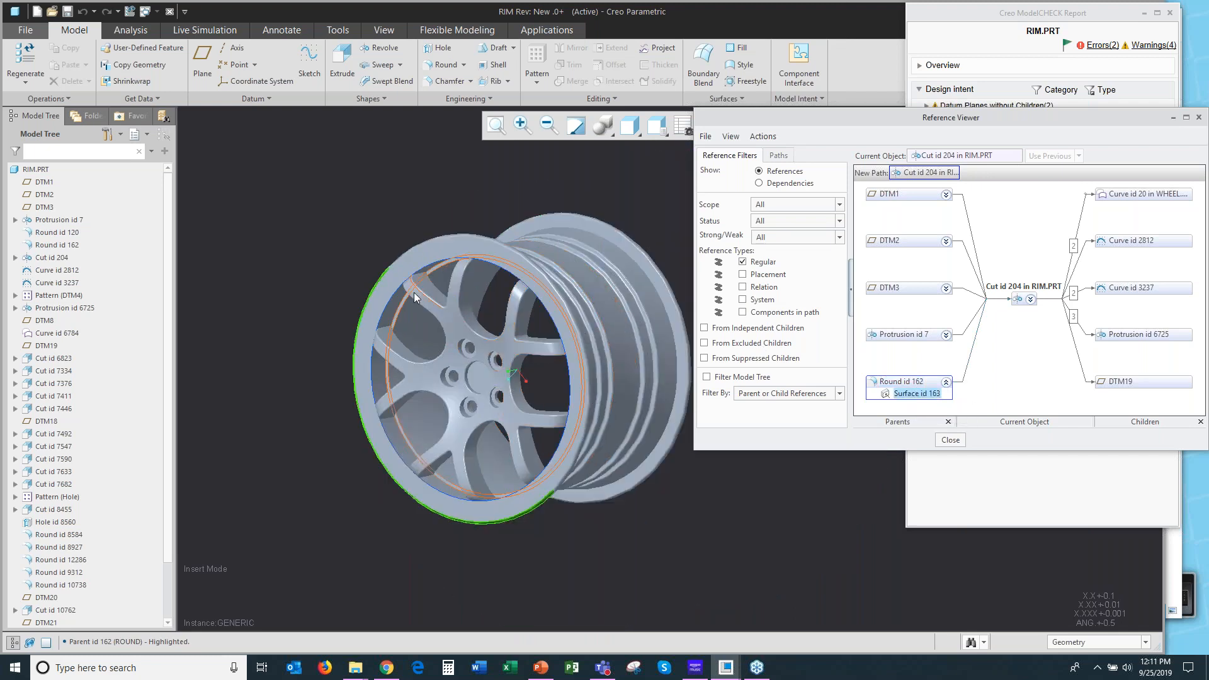
pyautogui.scroll(2, 410, 297)
pyautogui.scroll(2, 410, 297)
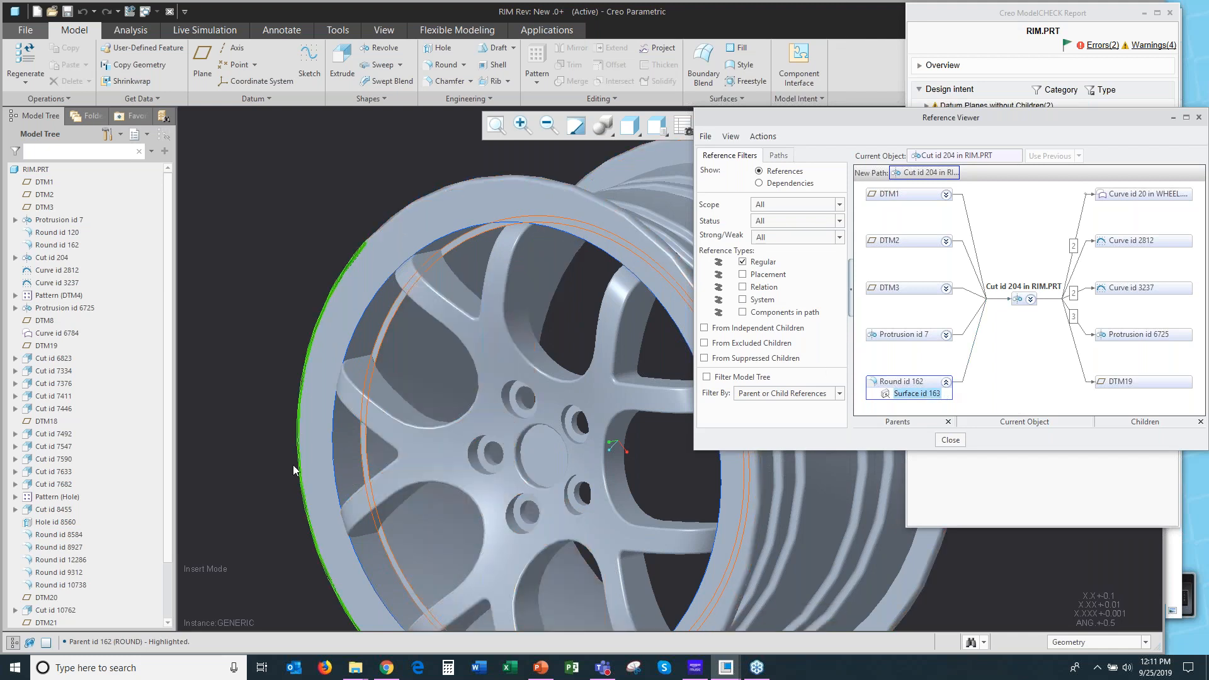
pyautogui.scroll(2, 398, 300)
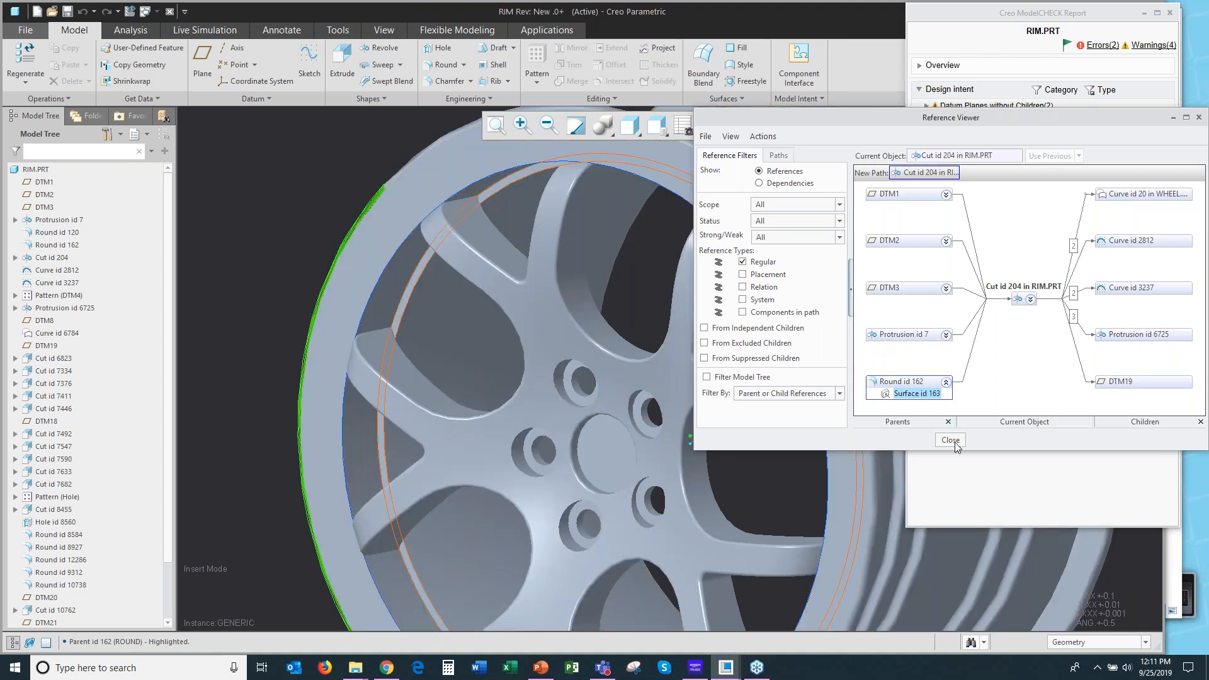
pyautogui.scroll(3, 543, 245)
pyautogui.moveTo(543, 245); pyautogui.dragTo(528, 251, button='middle')
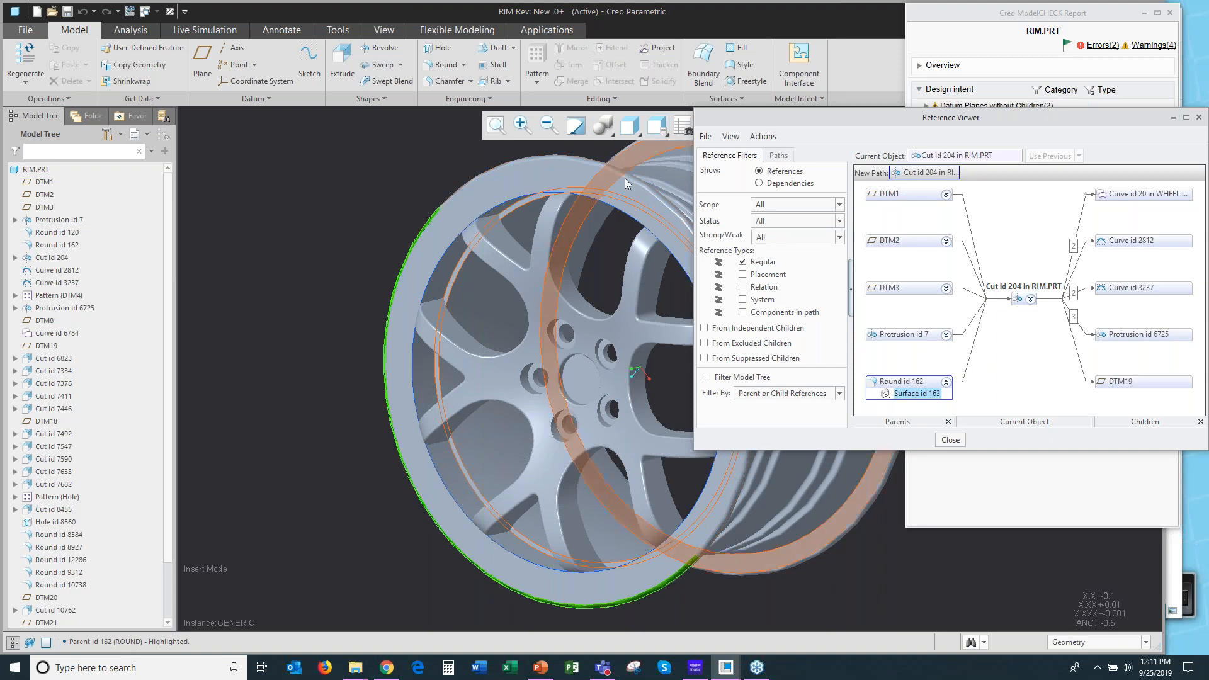
pyautogui.scroll(-4, 605, 158)
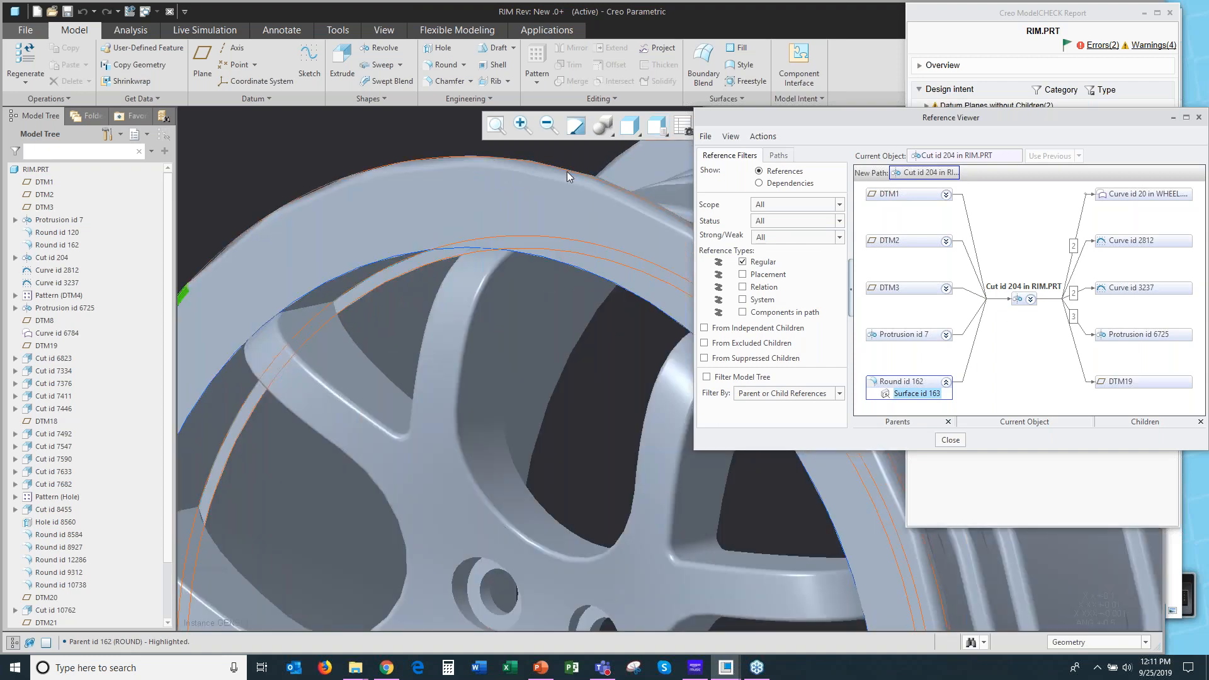
pyautogui.scroll(5, 566, 171)
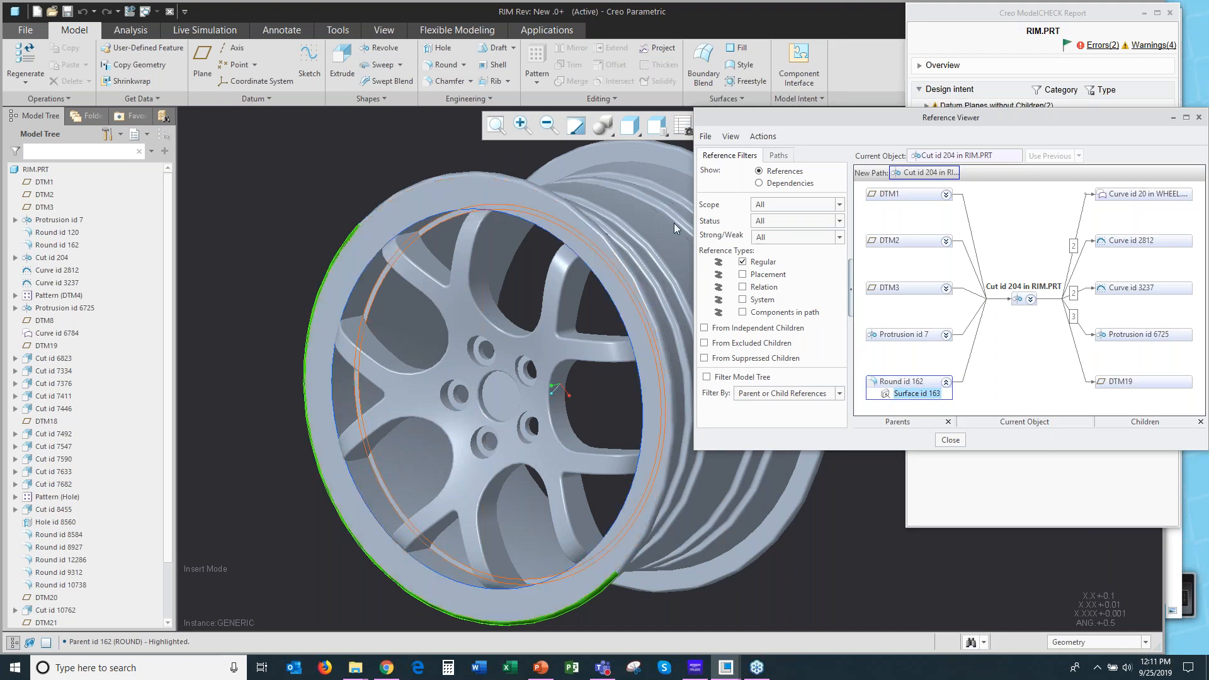
pyautogui.click(950, 440)
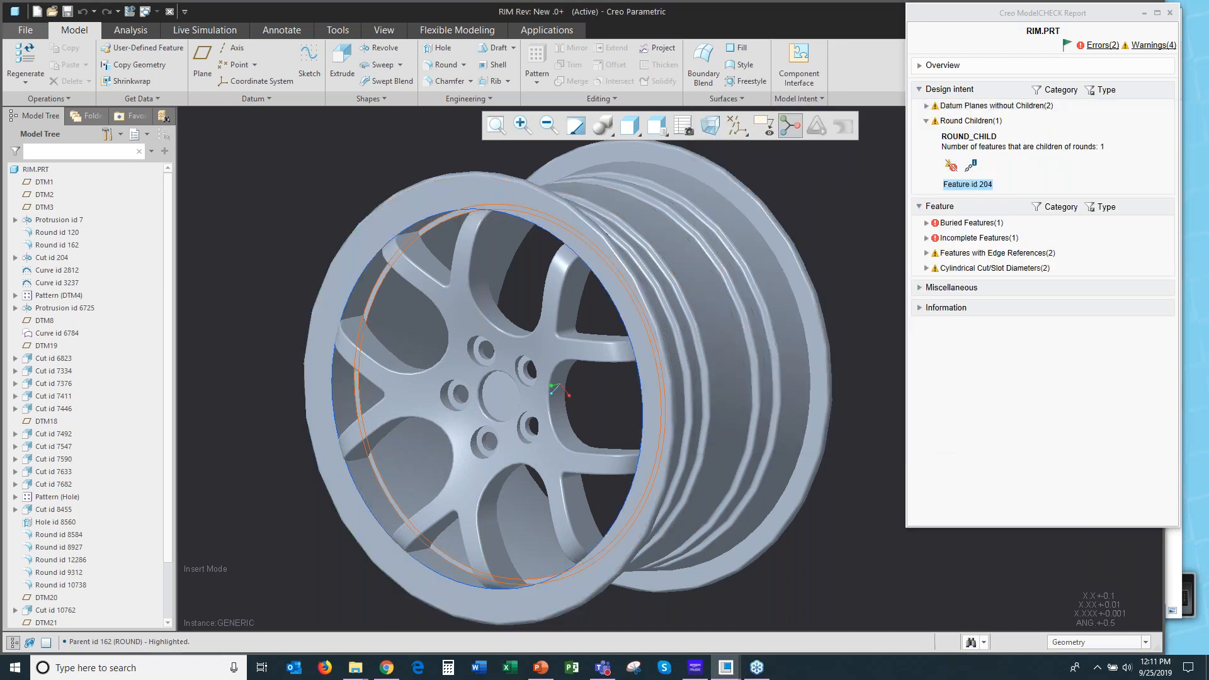
# Set Feature id 204 as ignored under the Round Children warning and collapse that warning.
pyautogui.click(951, 167)
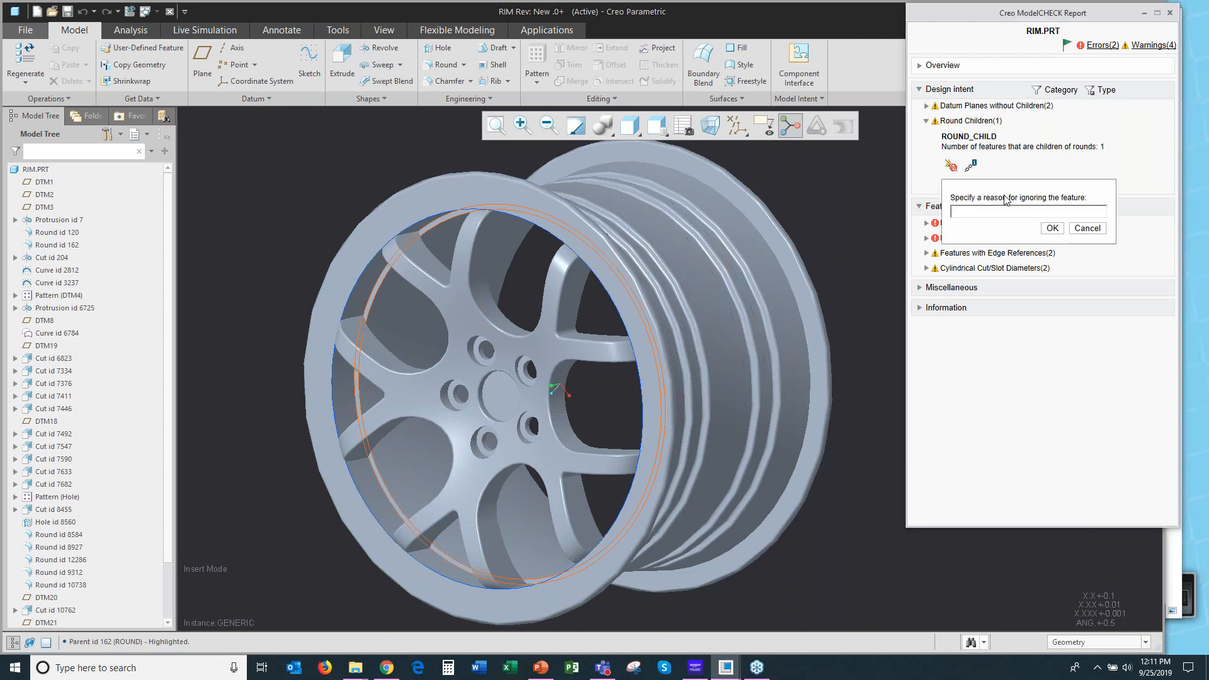
pyautogui.click(1005, 214)
pyautogui.click(1053, 228)
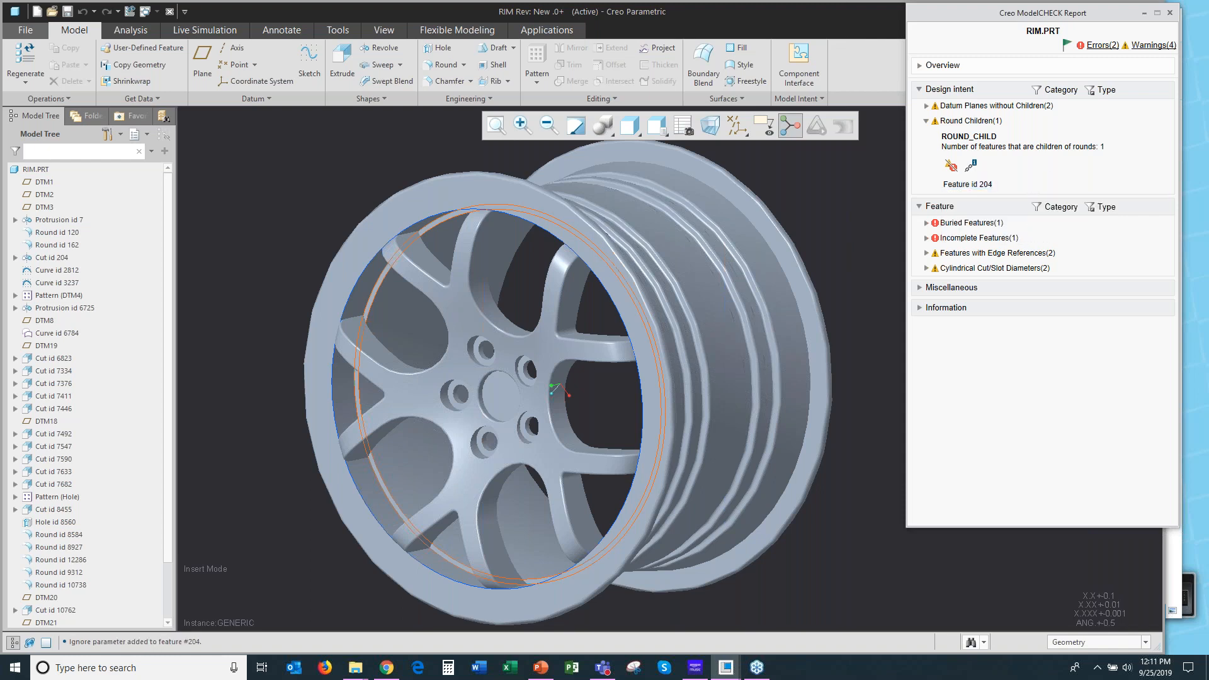
pyautogui.click(926, 121)
# Expand the Datum Planes without Children warning, highlight Feature id 11127 and collapse the warning again.
pyautogui.click(926, 106)
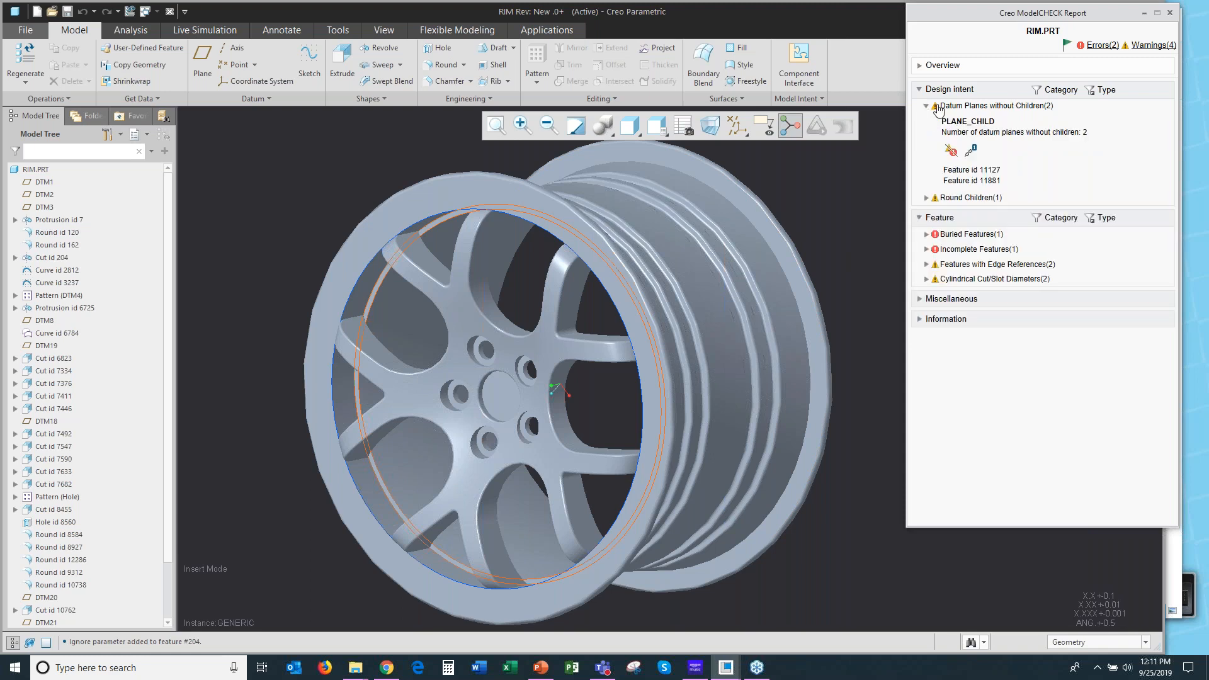
pyautogui.click(967, 170)
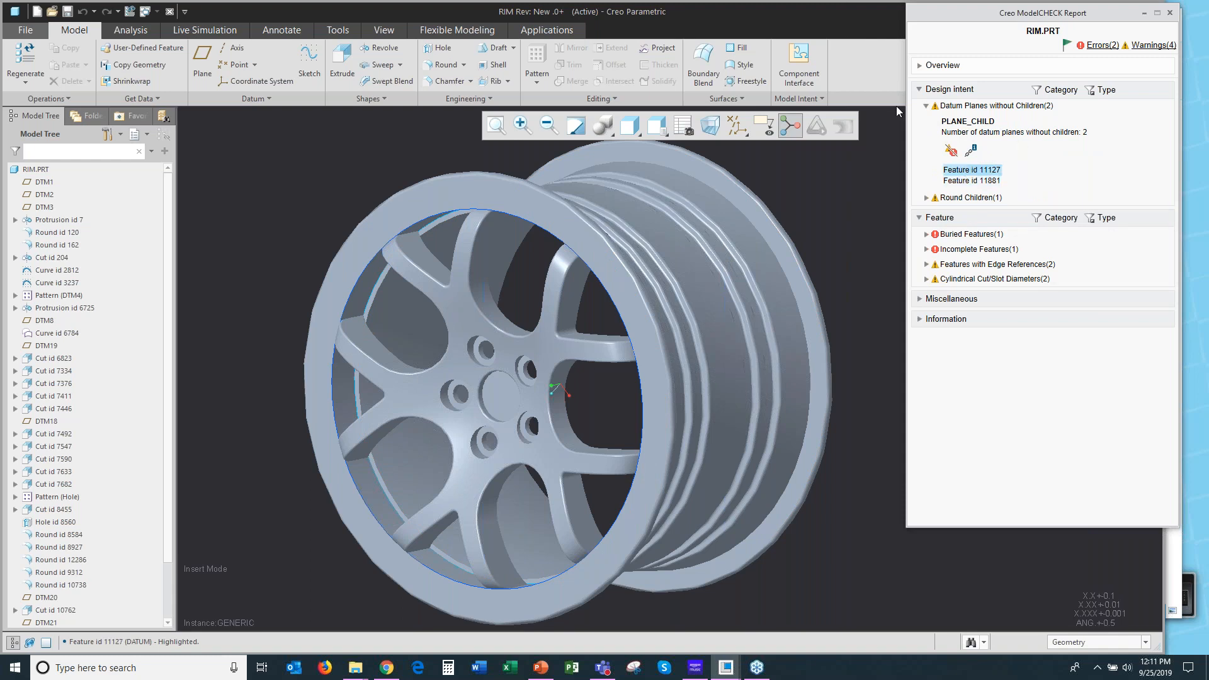
pyautogui.click(927, 105)
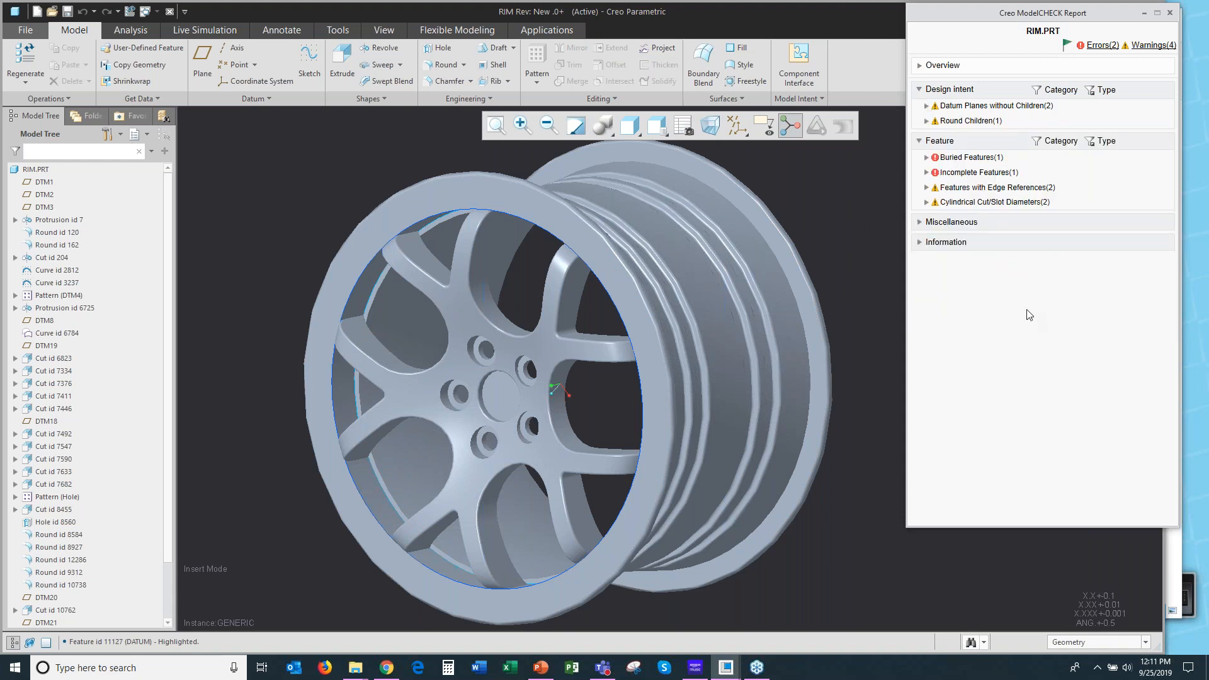
# Review the family table status and designated attributes in the report's Information section, and close the report.
pyautogui.click(920, 246)
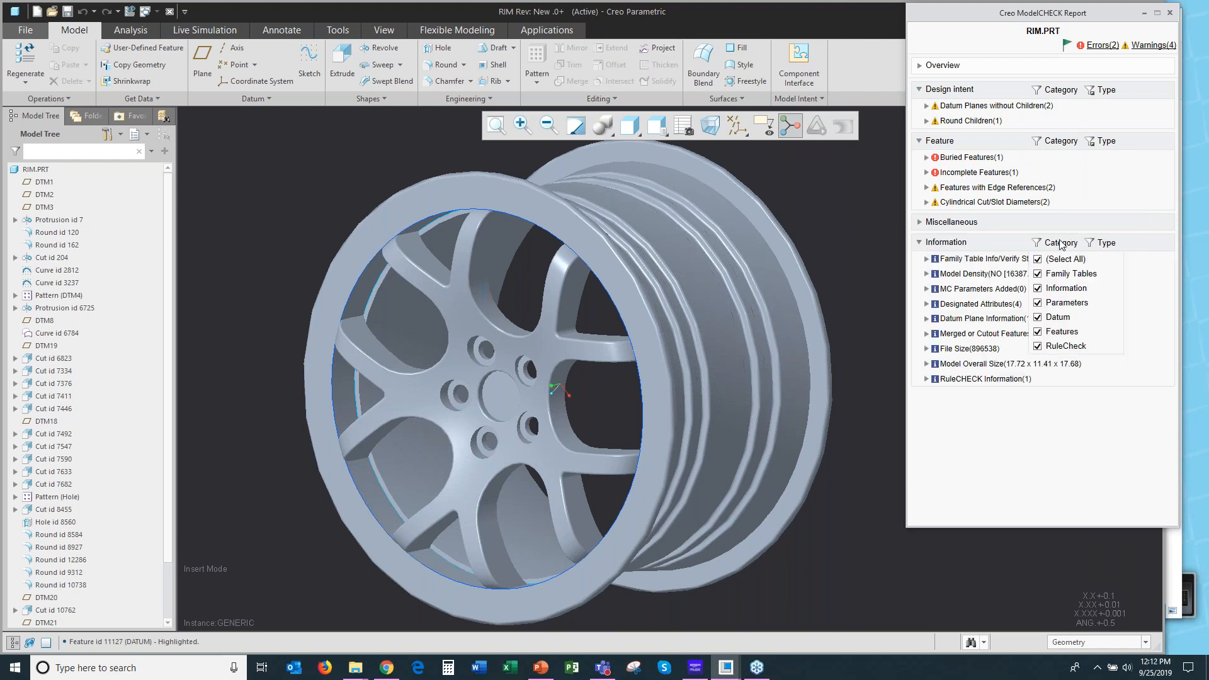
pyautogui.click(927, 261)
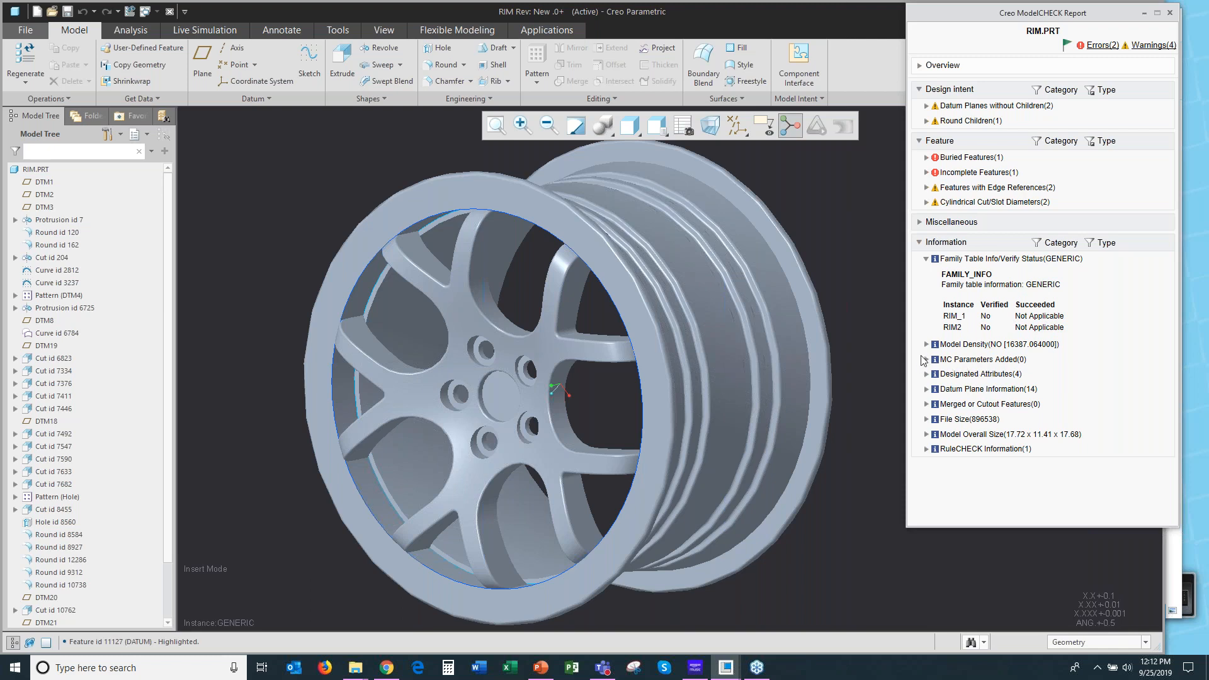
pyautogui.click(926, 375)
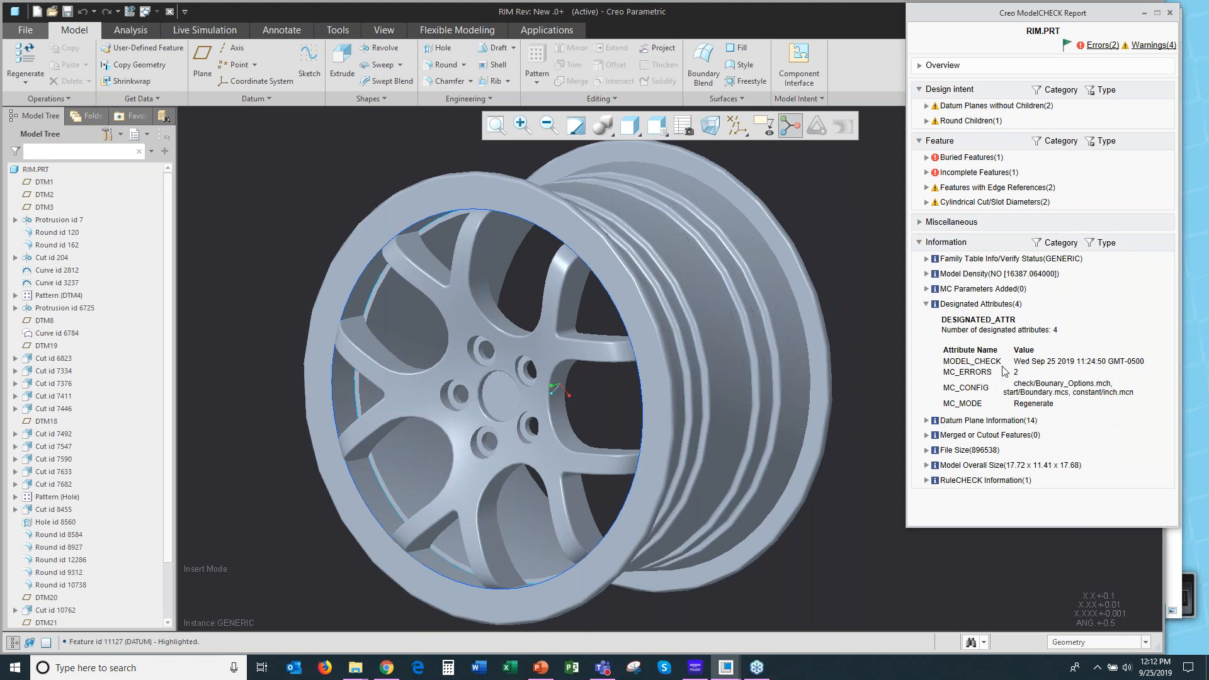
pyautogui.click(926, 305)
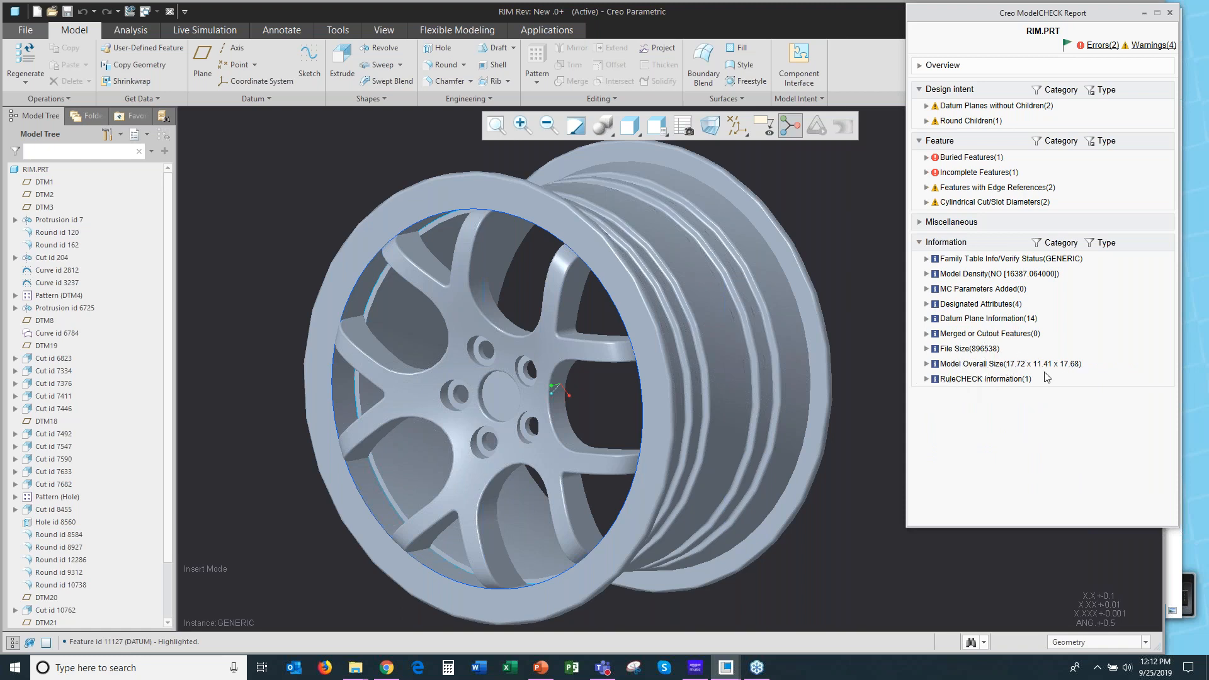
pyautogui.click(1171, 13)
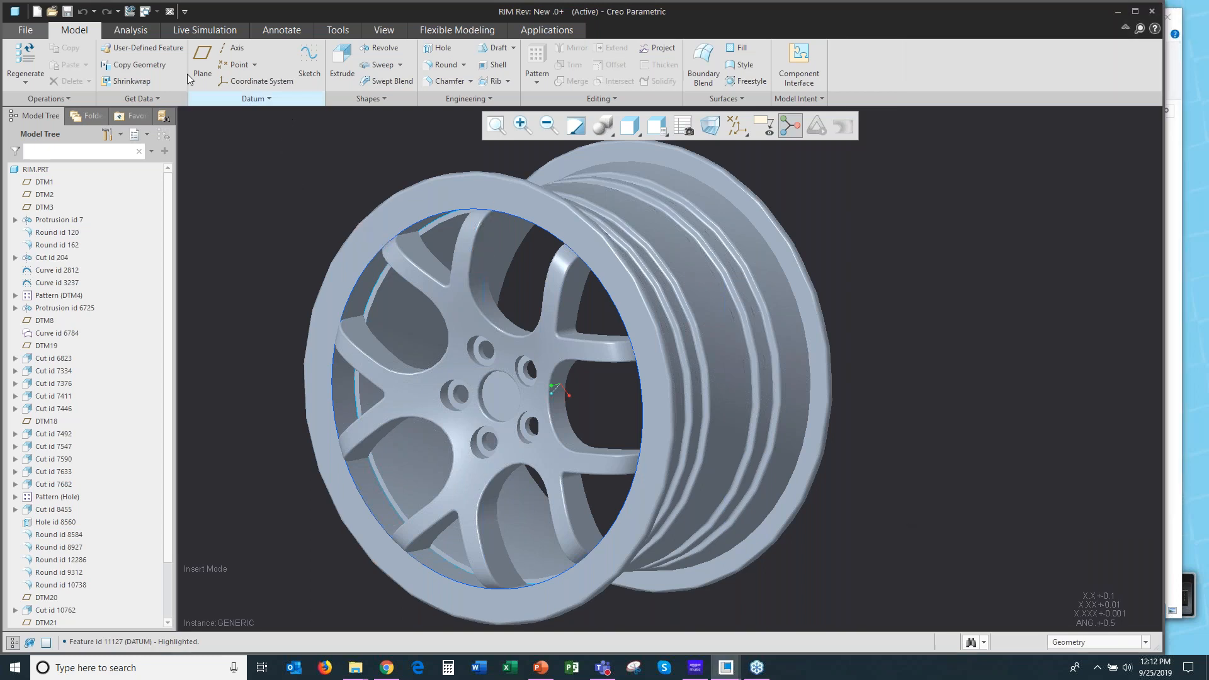
# Save the RIM part, setting the conflicts of both family table instances to Verify Now.
pyautogui.click(67, 12)
pyautogui.click(781, 245)
pyautogui.click(780, 287)
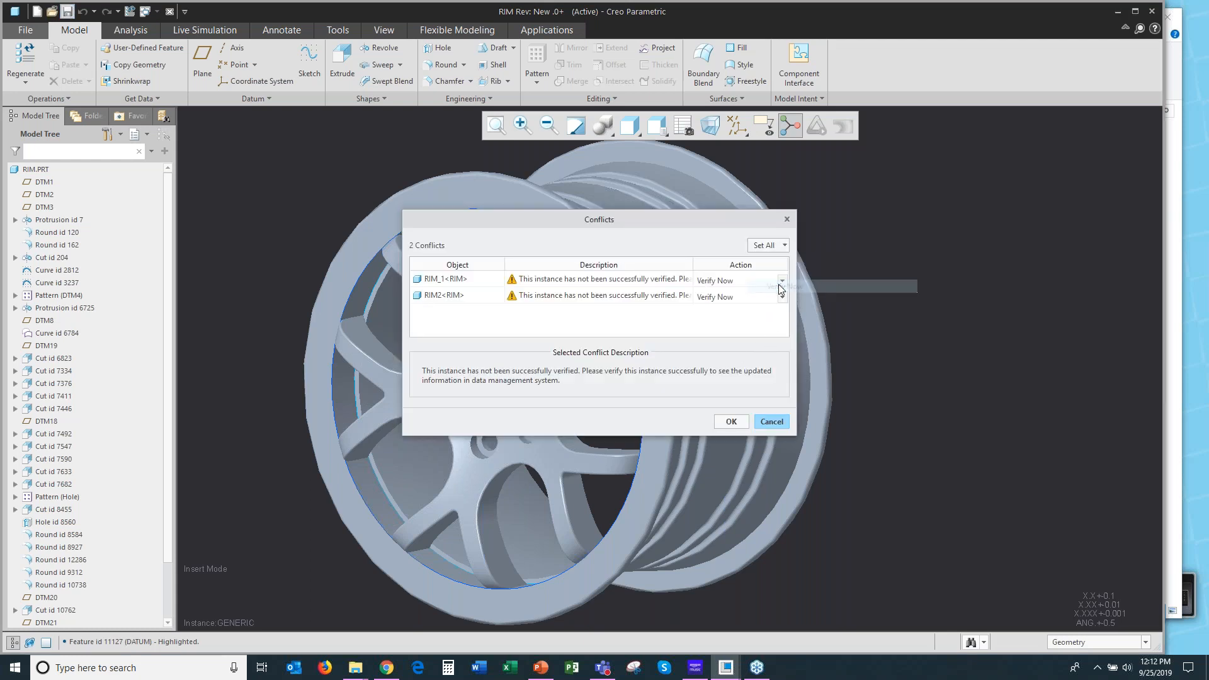
pyautogui.click(731, 421)
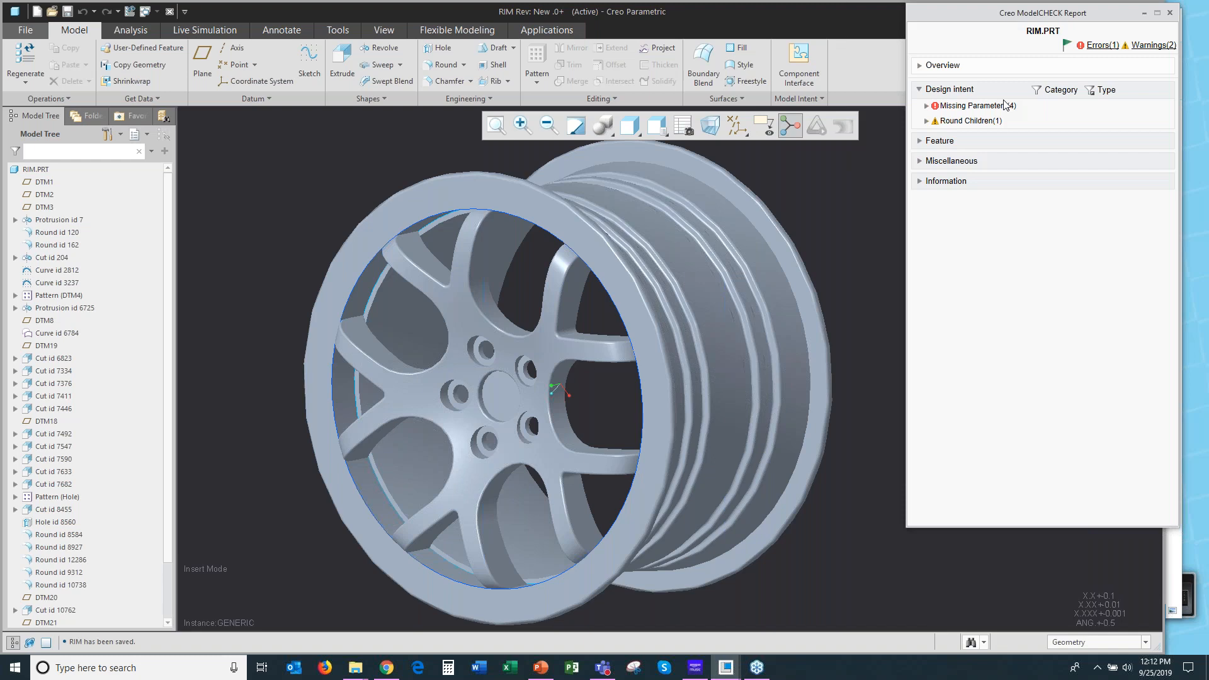
# Add all missing parameters through the report: DESCRIPTION Rim, FACILITY Here, VENDOR_NAME Boundary and VENDOR_PART_NUMBER Bsys001.
pyautogui.click(926, 106)
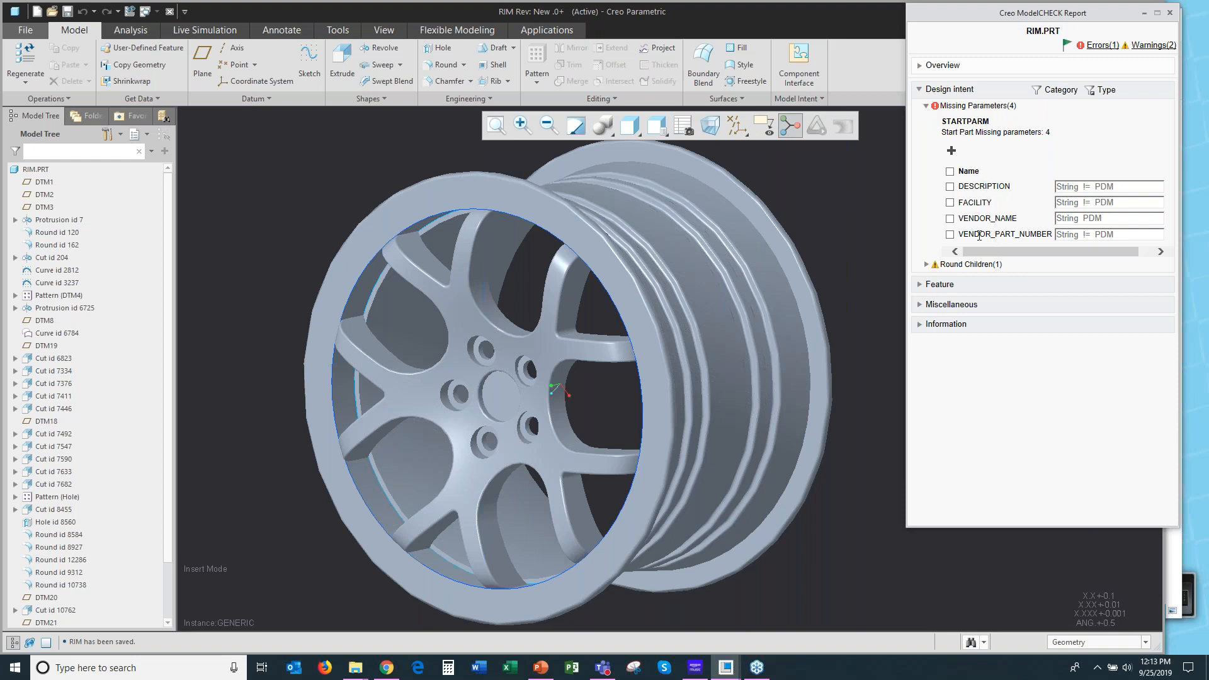
pyautogui.click(951, 172)
pyautogui.click(1135, 183)
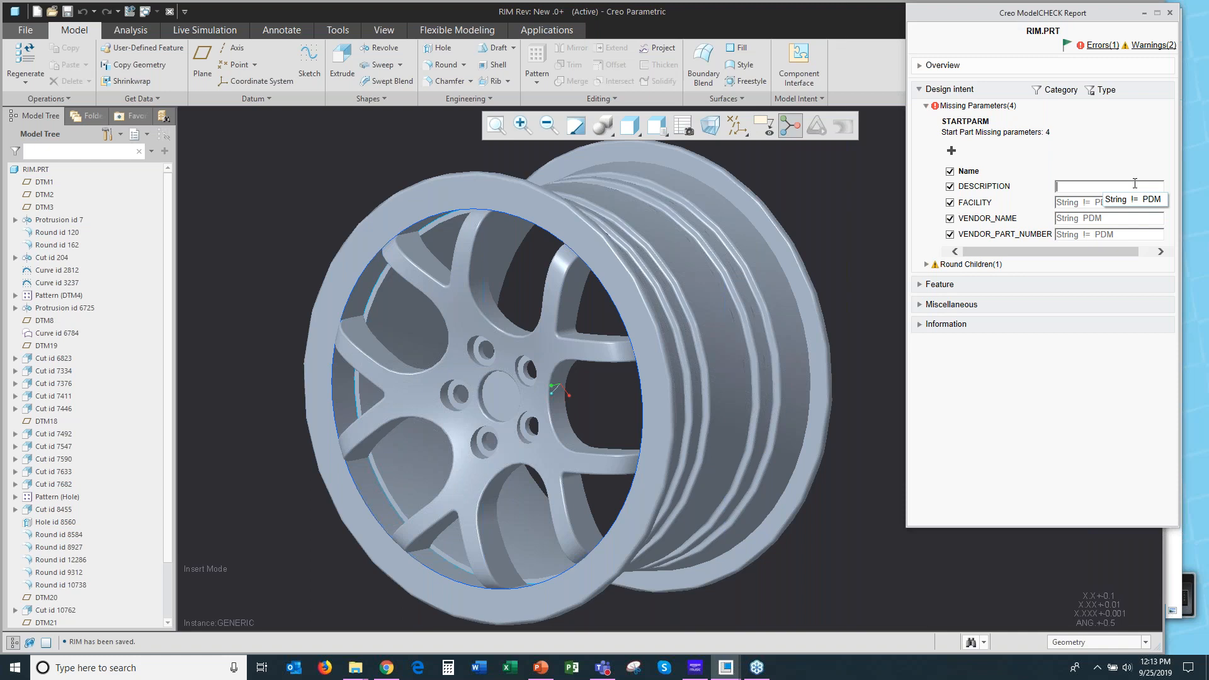
pyautogui.write('RI')
pyautogui.click(1119, 202)
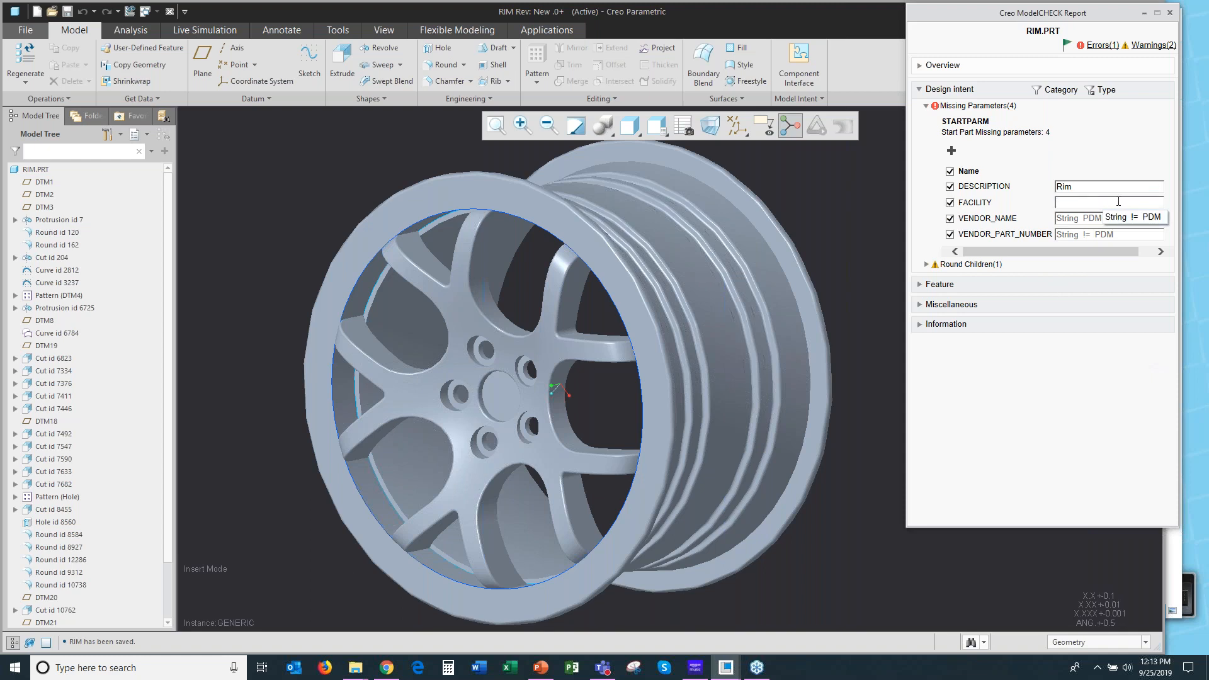
pyautogui.write('Here')
pyautogui.click(1116, 220)
pyautogui.write('Boundary')
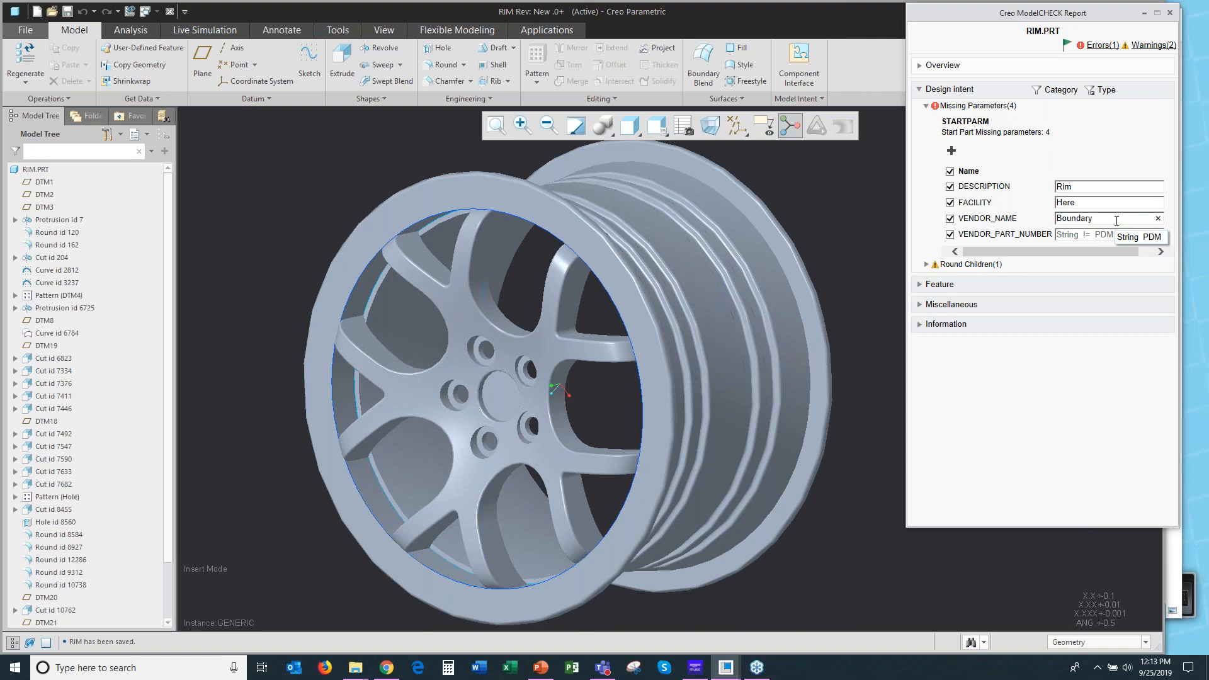
pyautogui.click(1109, 235)
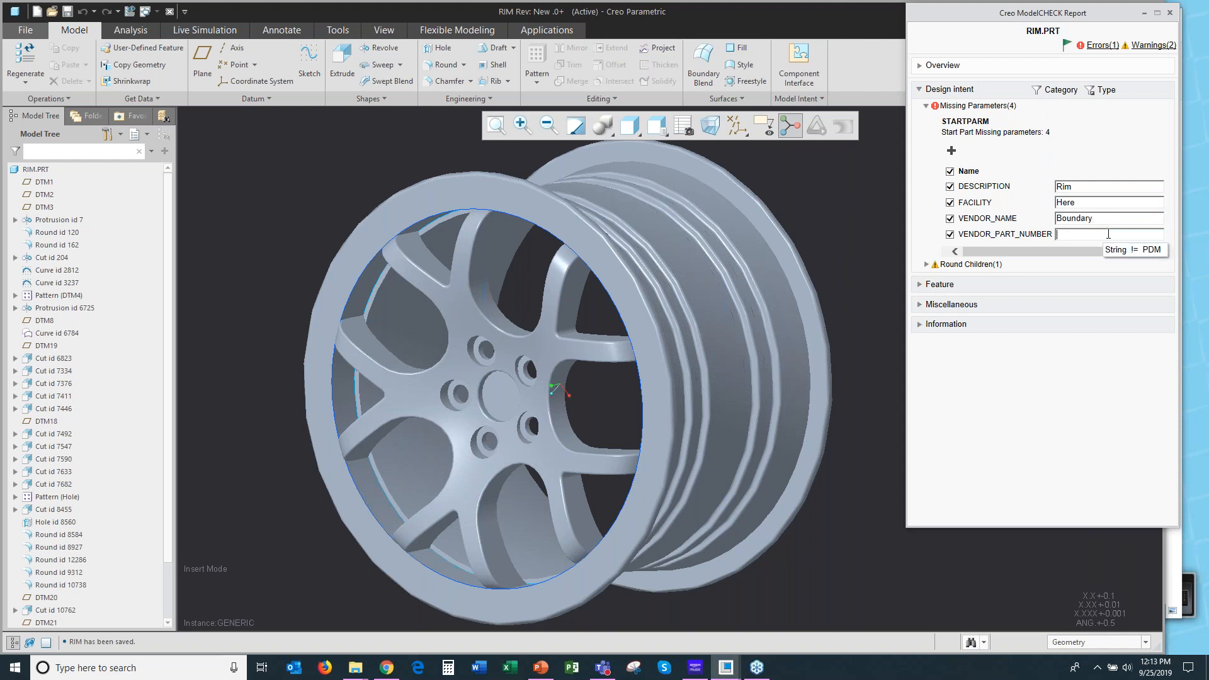
pyautogui.write('Bsys001')
pyautogui.click(951, 151)
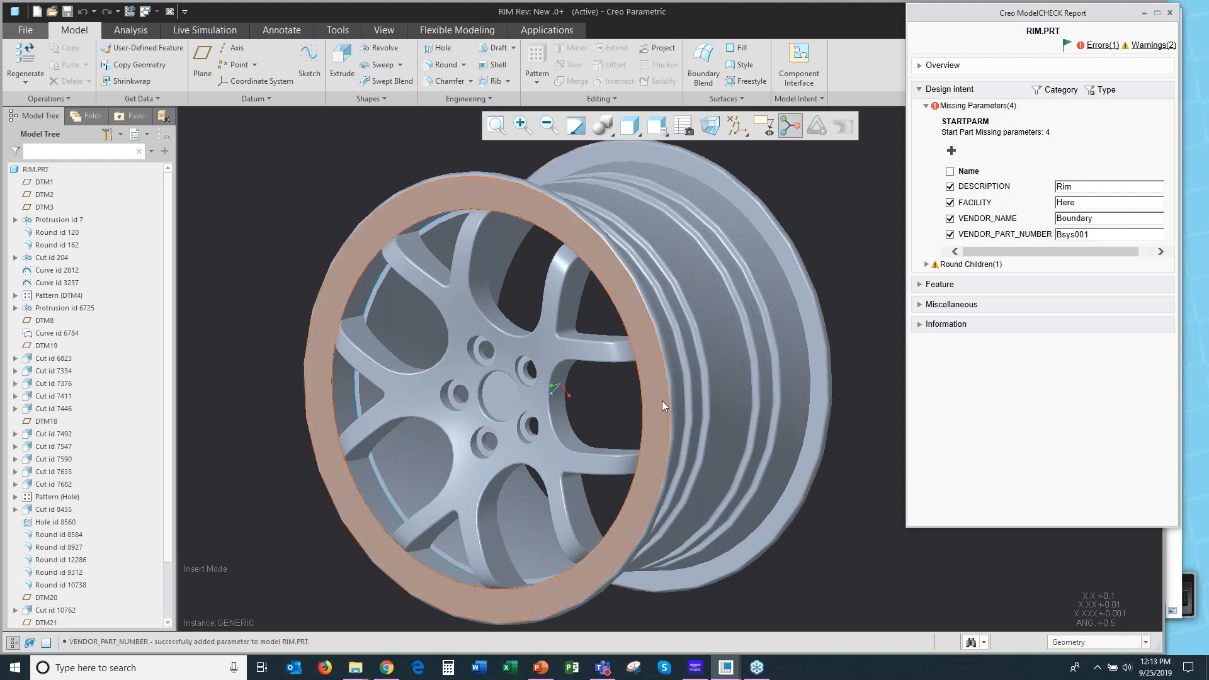
# Check the RIM part's parameter list for the four added parameters, and close the list.
pyautogui.click(797, 99)
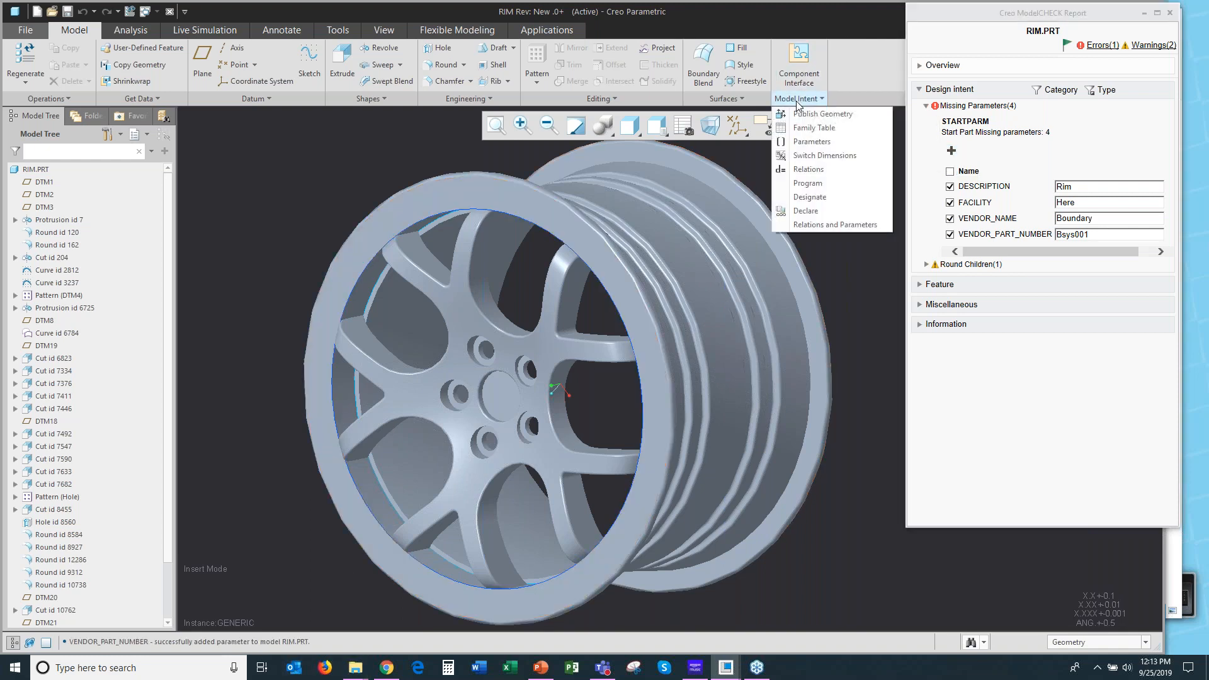
pyautogui.click(804, 144)
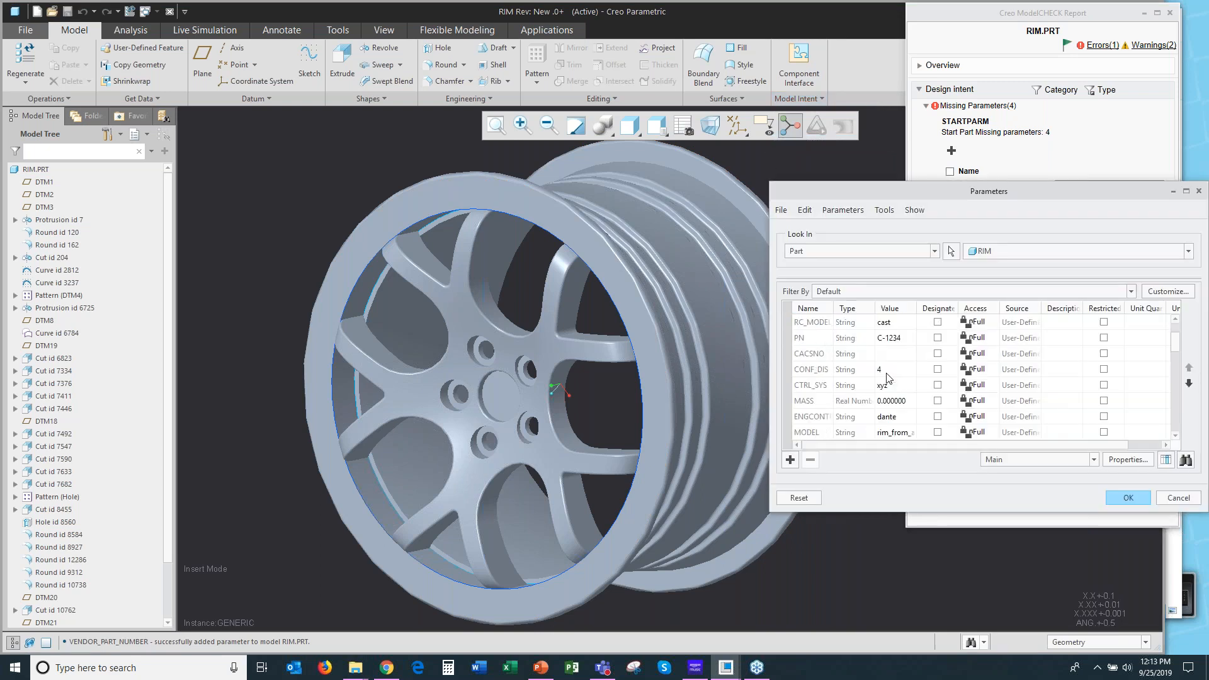
pyautogui.scroll(-6, 888, 378)
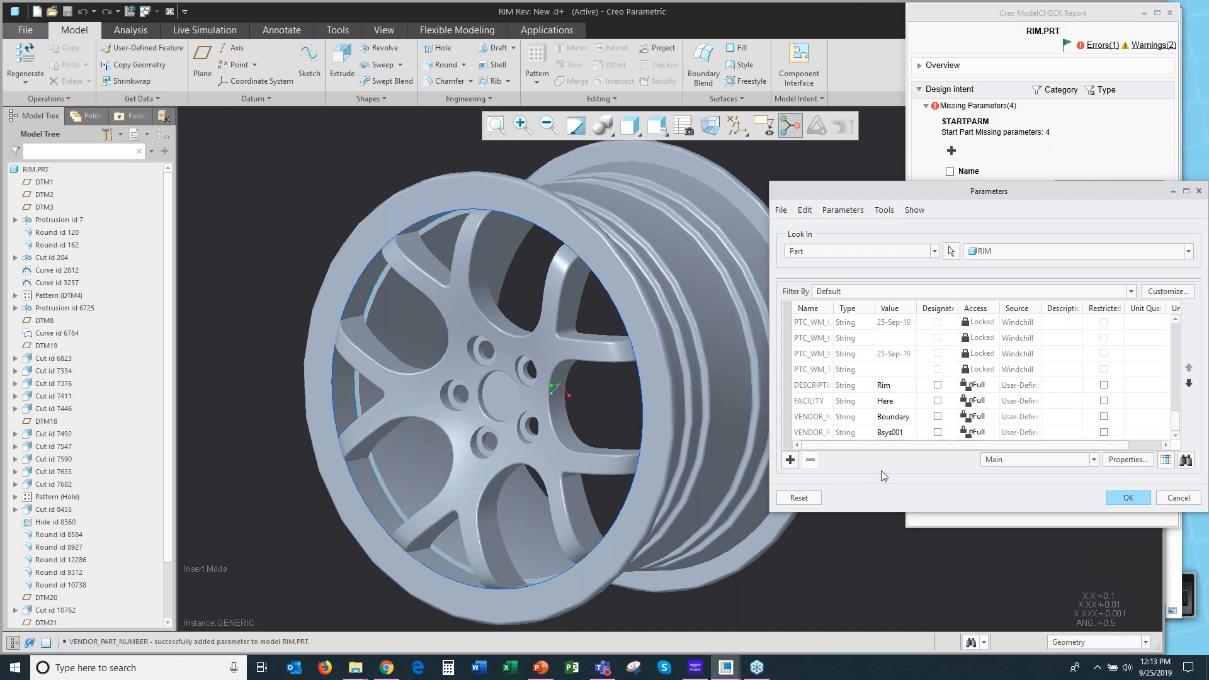
pyautogui.click(1133, 501)
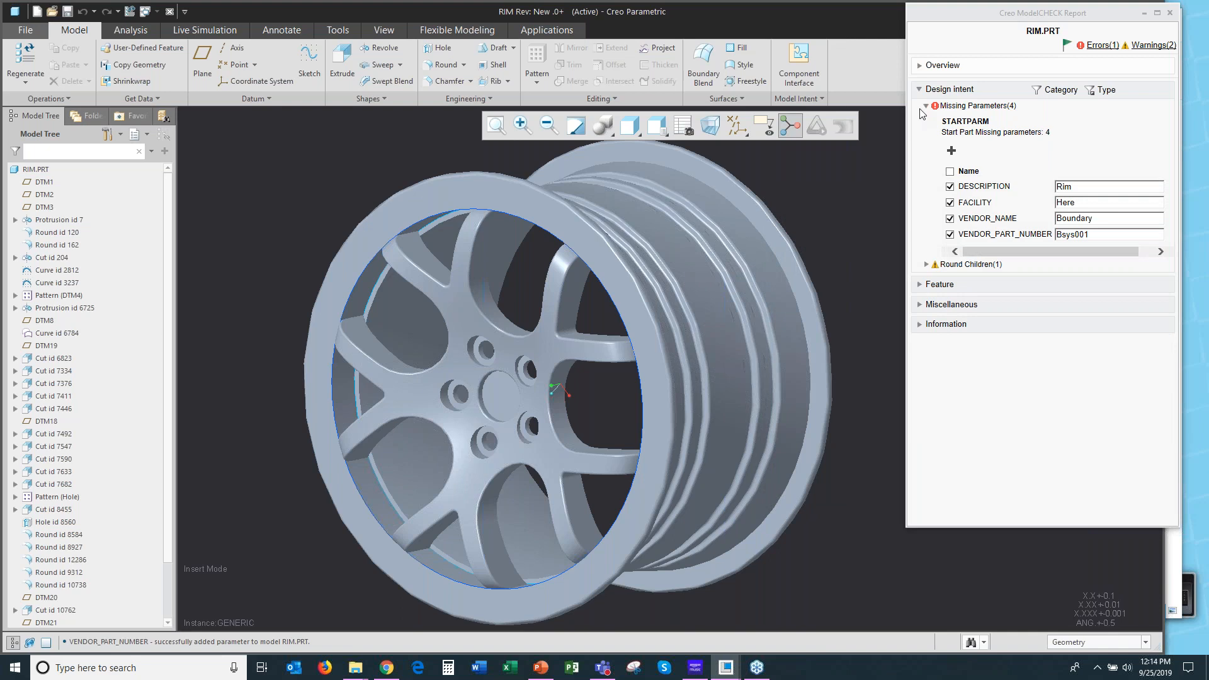
# Examine the Round Children warning in the RIM report and highlight Feature id 204 in the model.
pyautogui.click(927, 107)
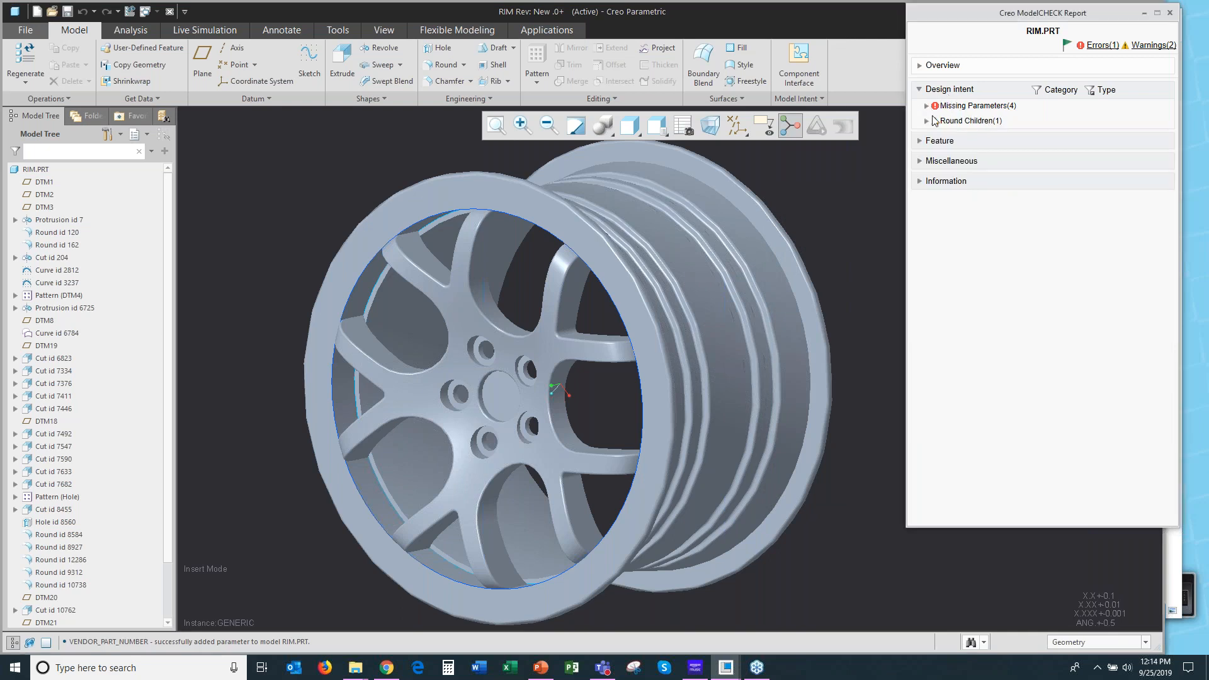
pyautogui.click(926, 121)
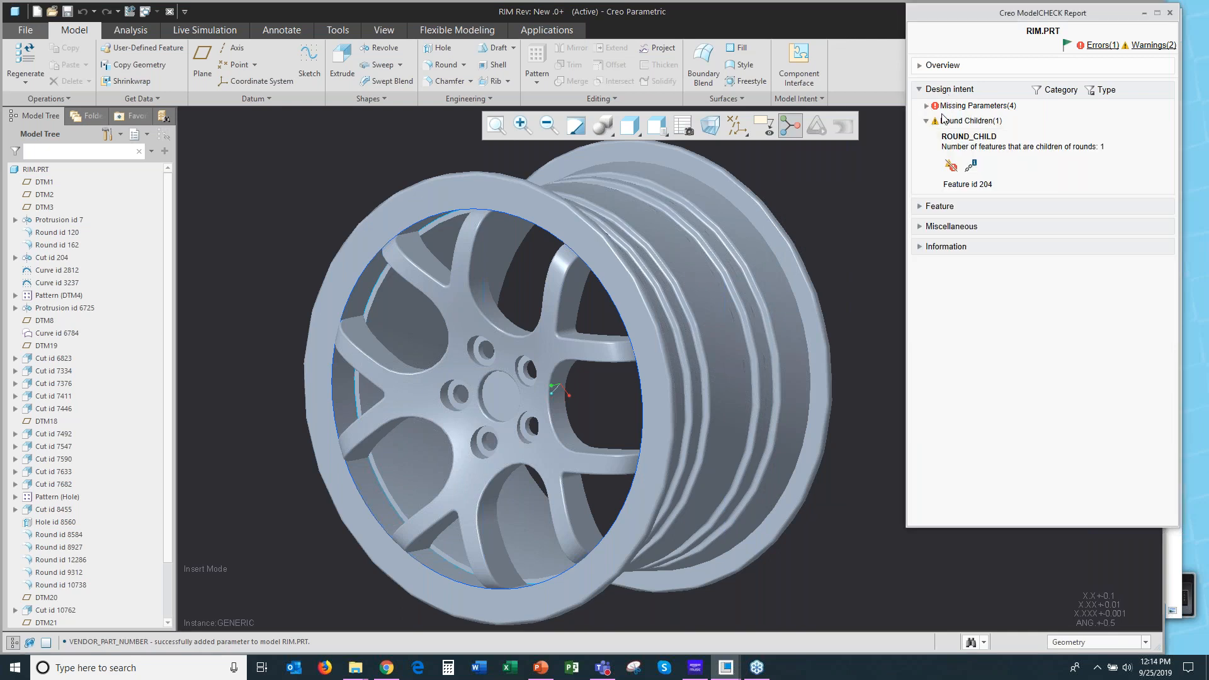
pyautogui.click(968, 184)
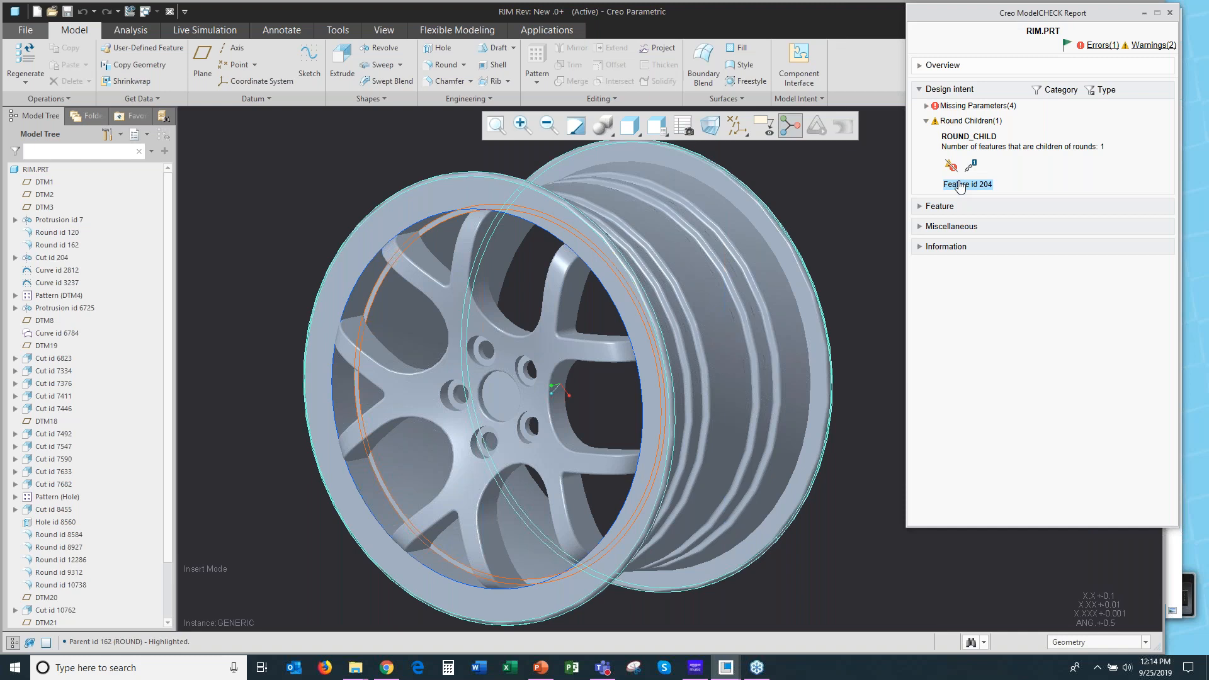
# Review the family table instances' verify status in the report's Information section, and leave the report.
pyautogui.click(921, 248)
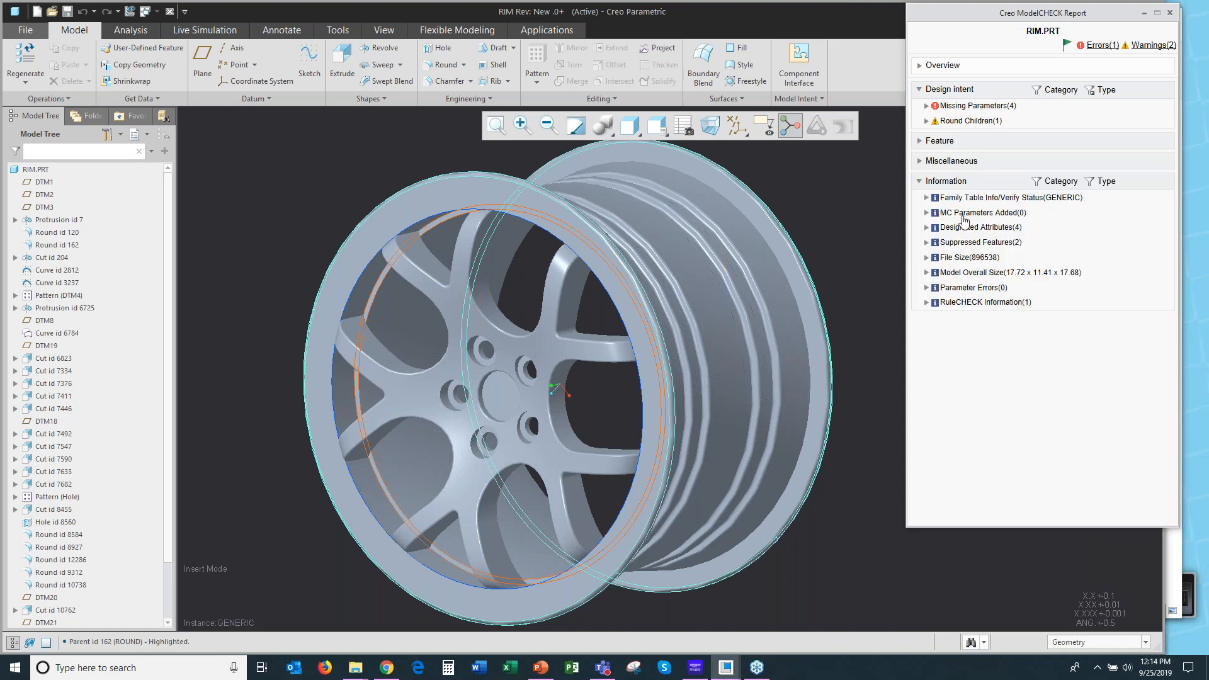
pyautogui.click(928, 198)
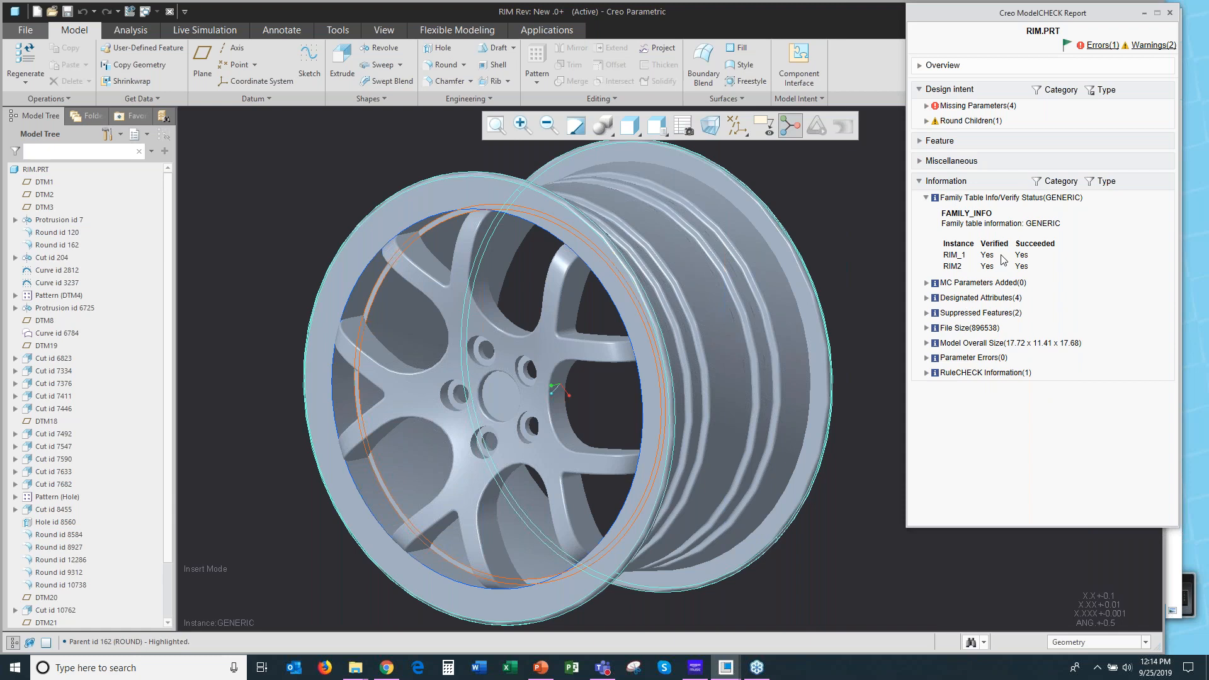
pyautogui.click(926, 198)
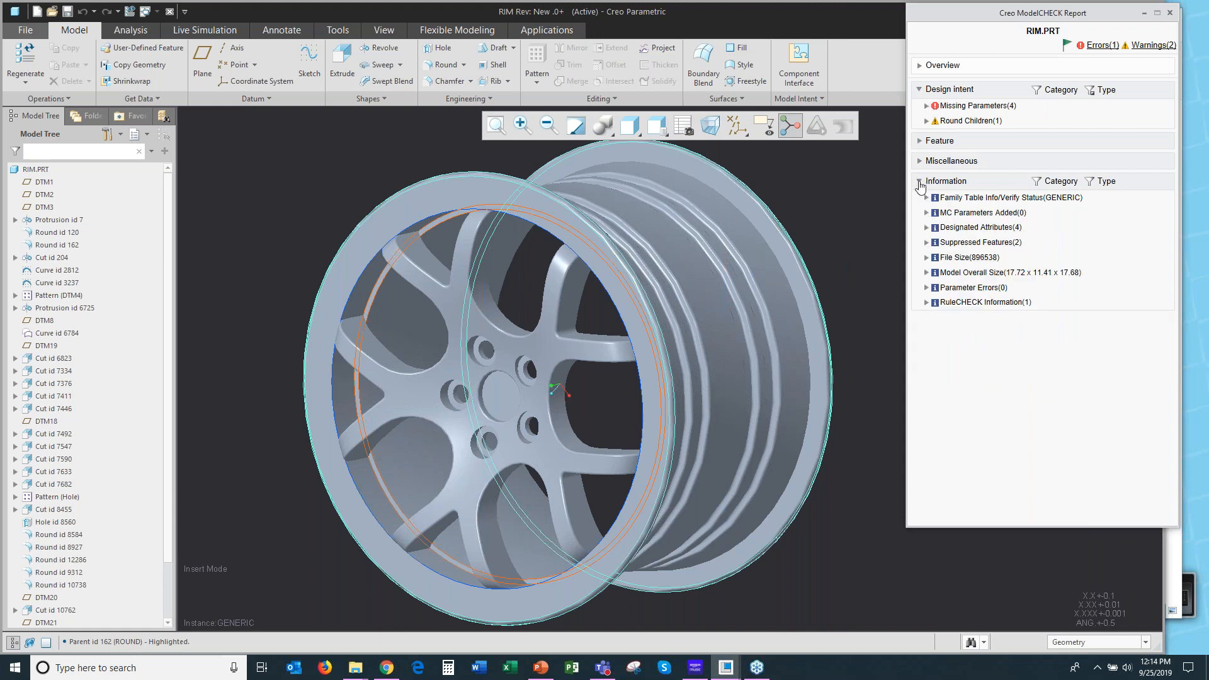
pyautogui.click(920, 182)
pyautogui.click(834, 184)
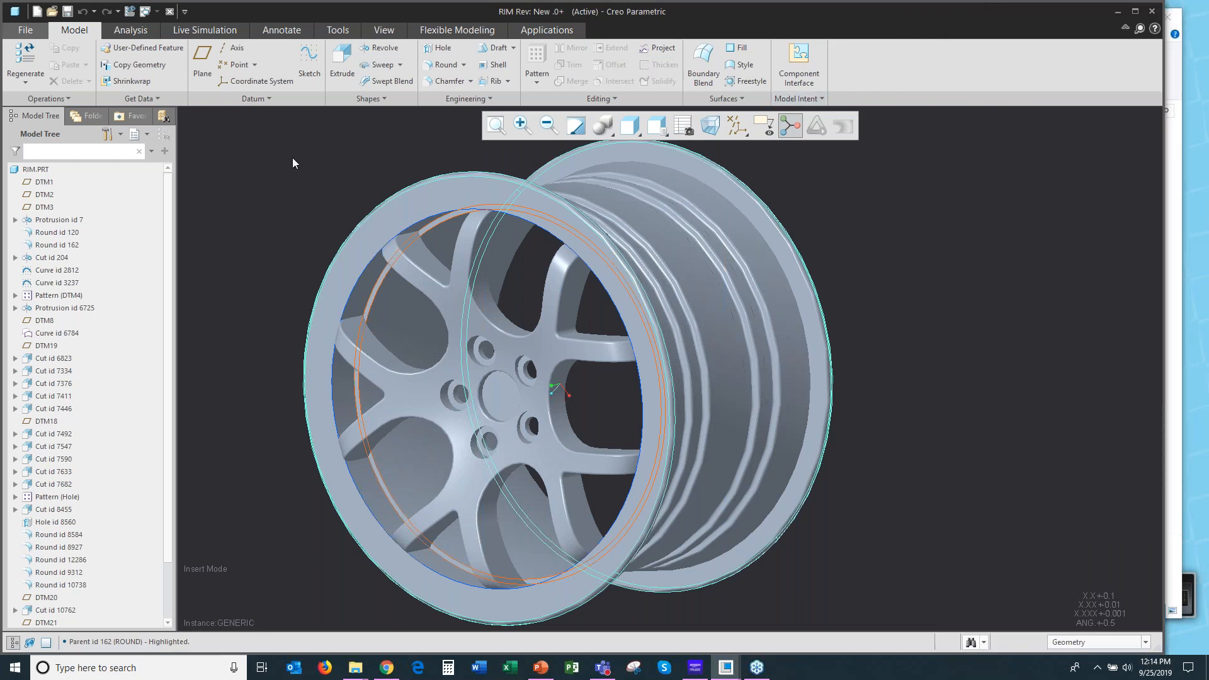
# Open the Windchill Commonspace in the embedded browser and list the recent products in its navigator.
pyautogui.click(86, 118)
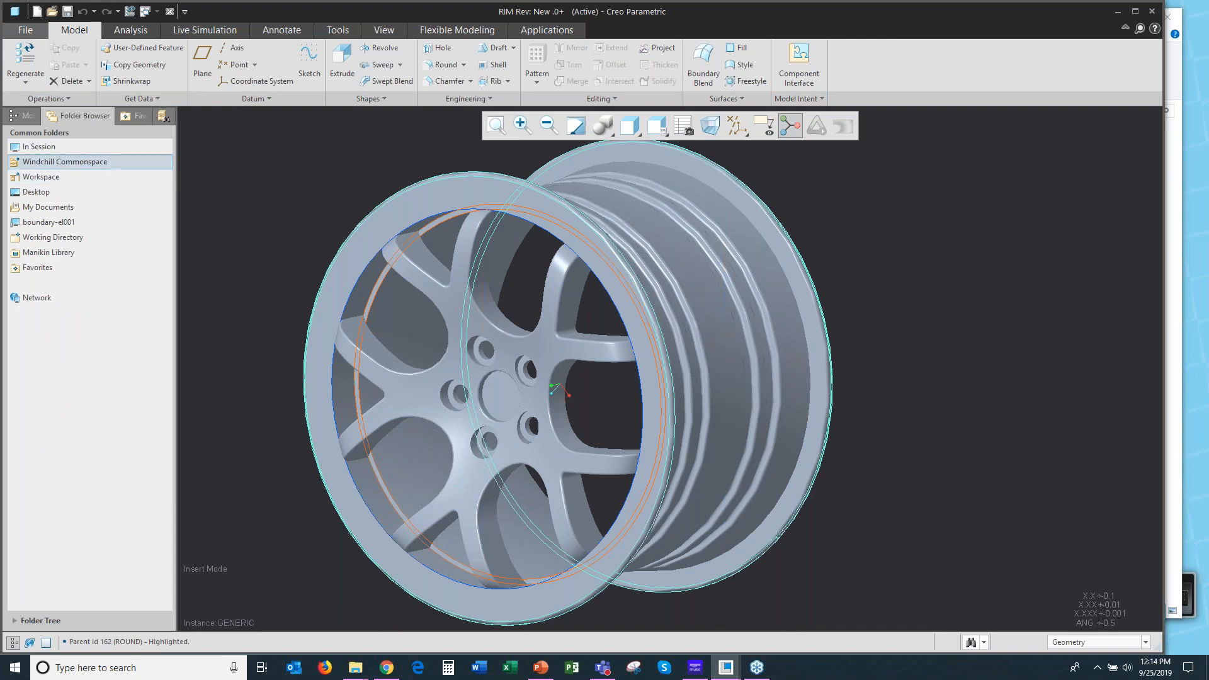
pyautogui.click(62, 162)
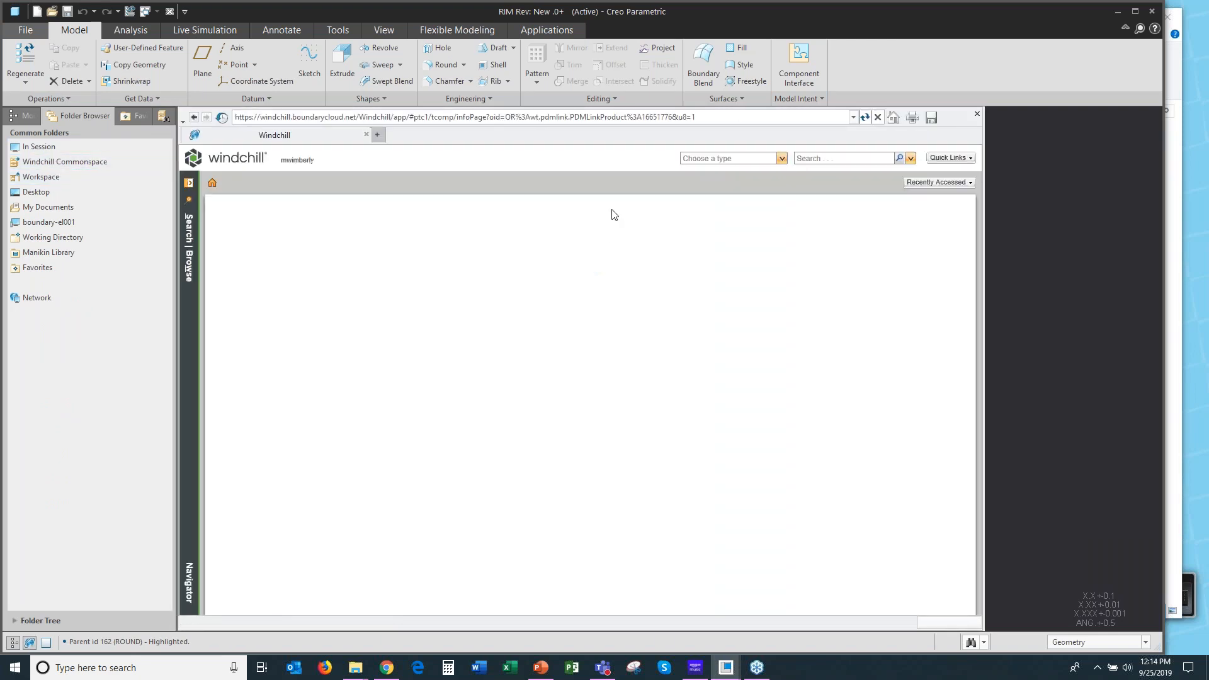
pyautogui.click(190, 275)
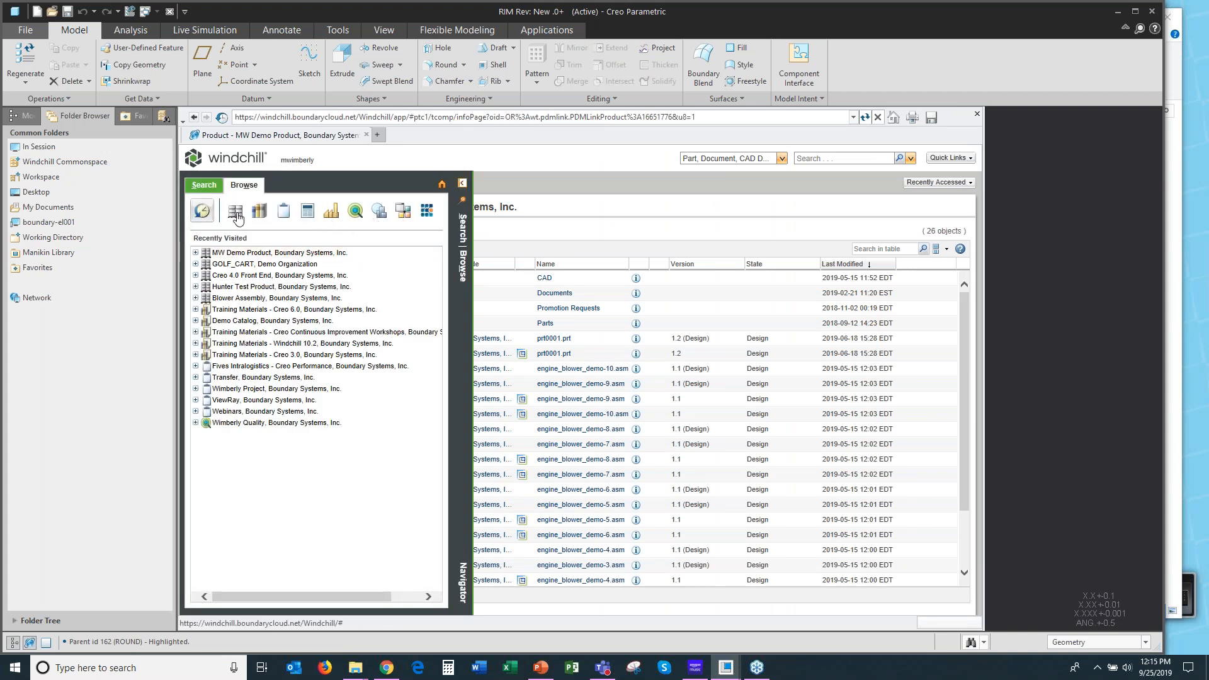
pyautogui.click(380, 212)
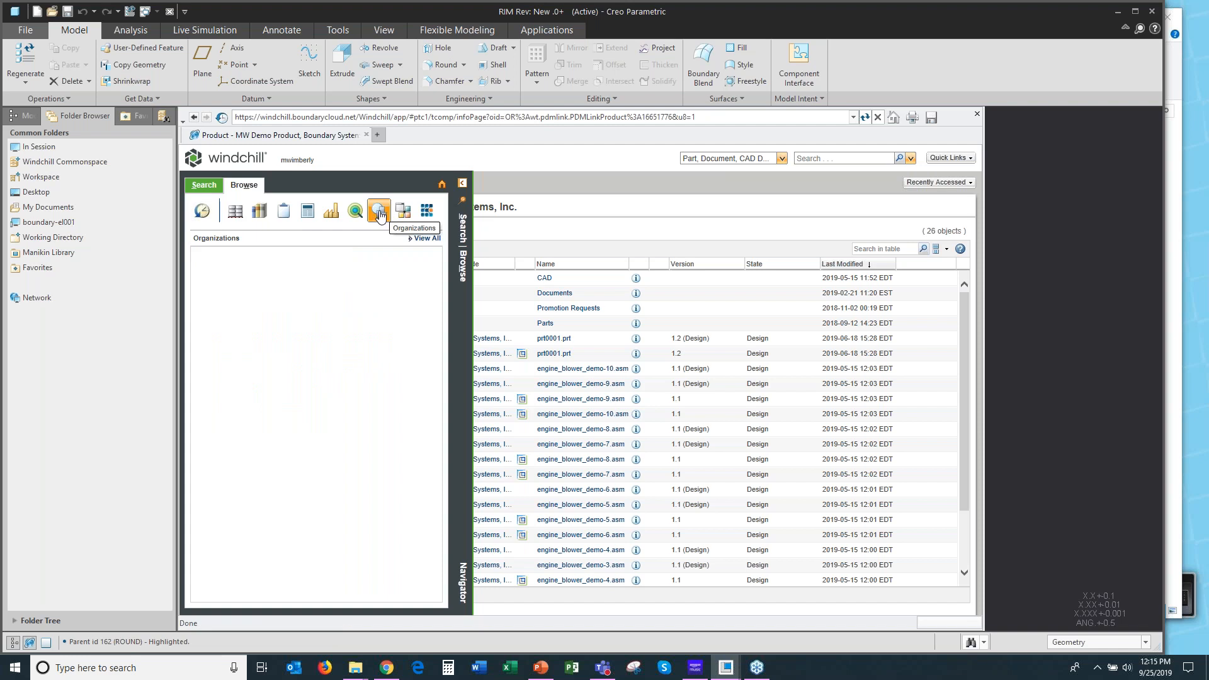
pyautogui.click(235, 211)
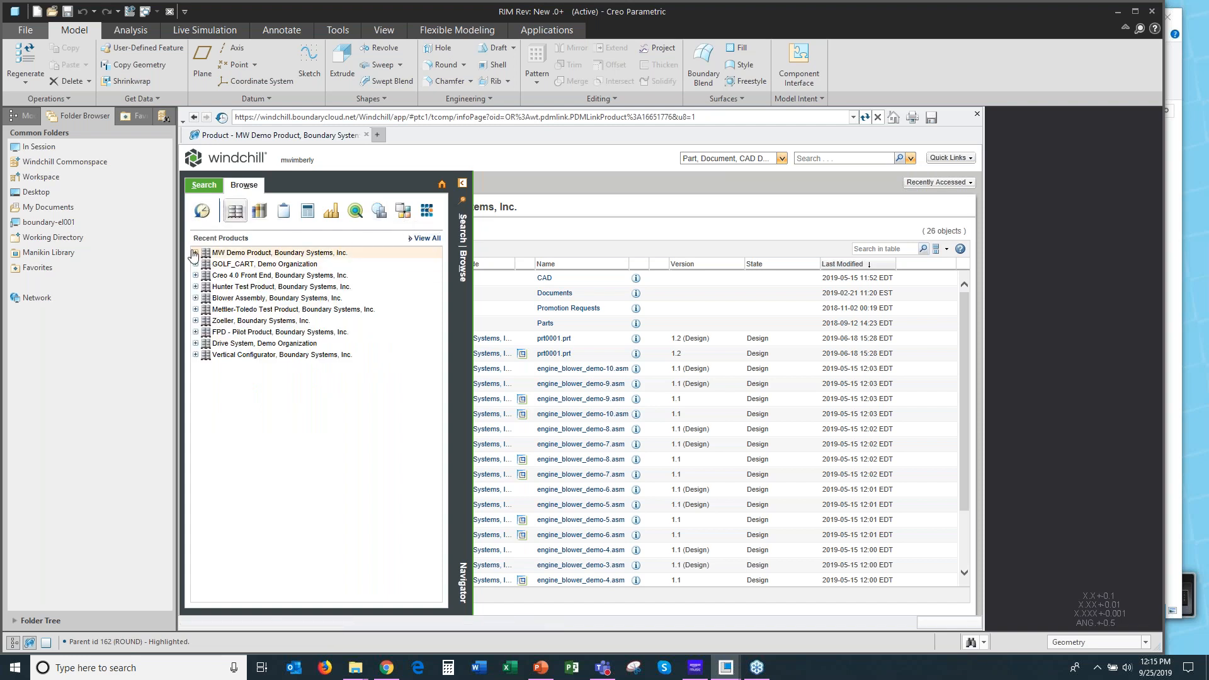
# Open Preference Management from the utilities of MW Demo Product in Windchill.
pyautogui.click(520, 234)
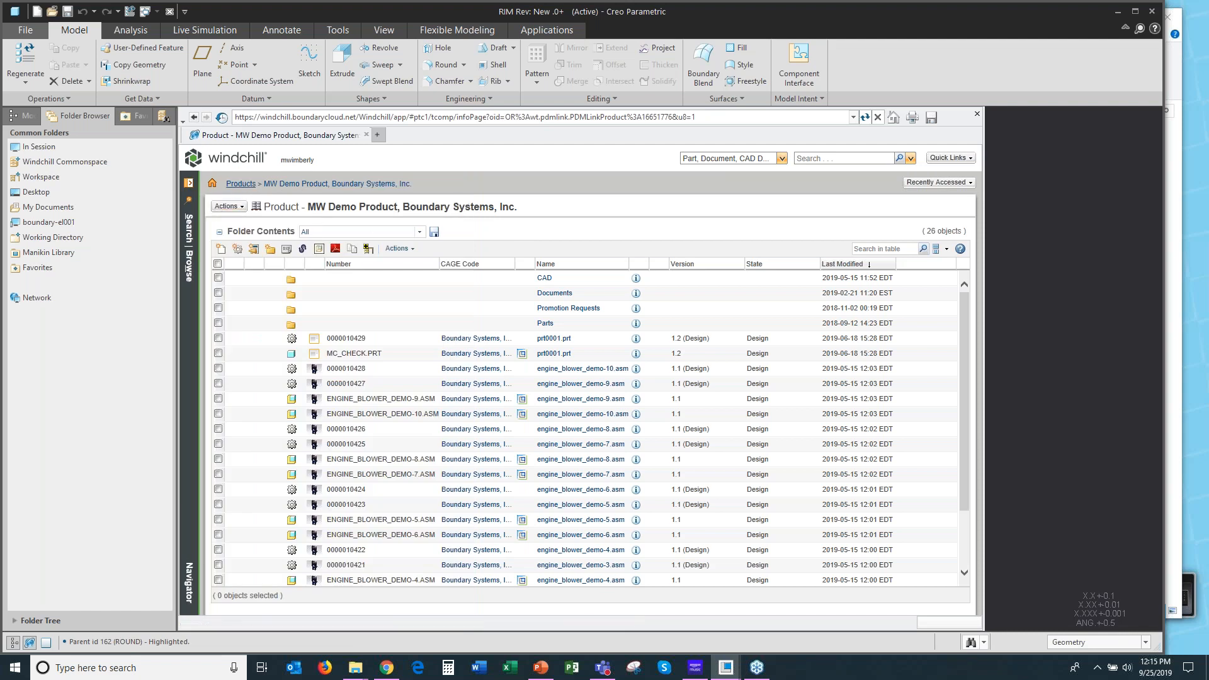
pyautogui.click(183, 321)
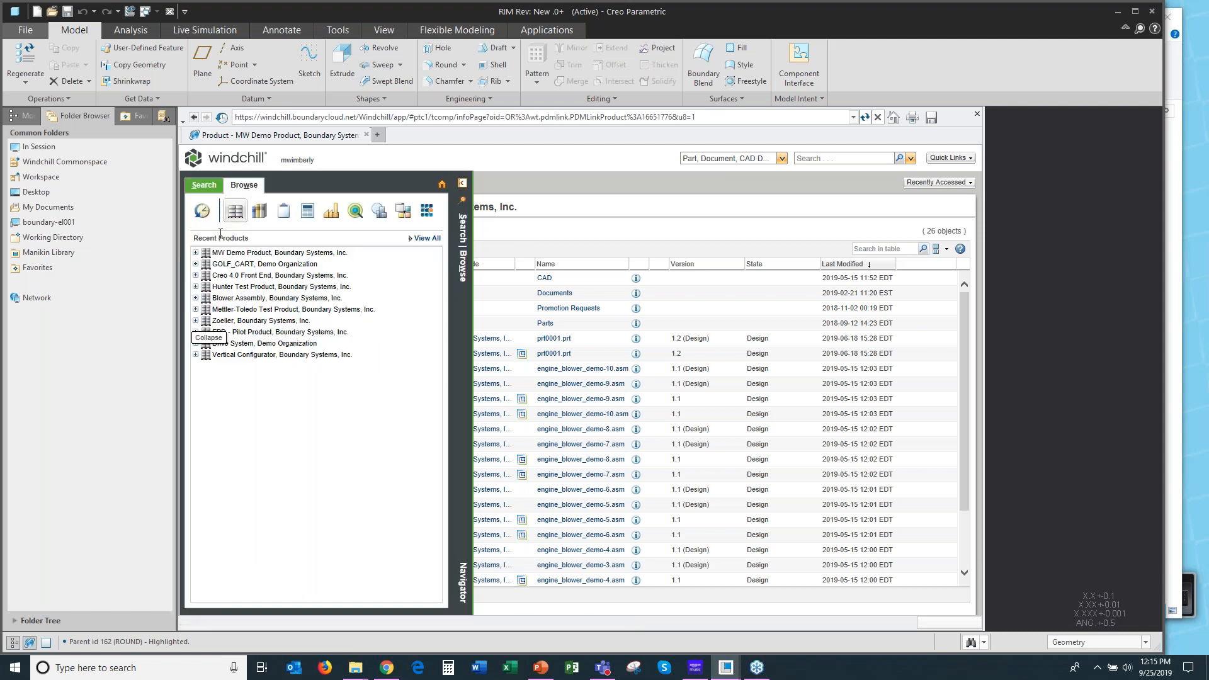
pyautogui.click(196, 253)
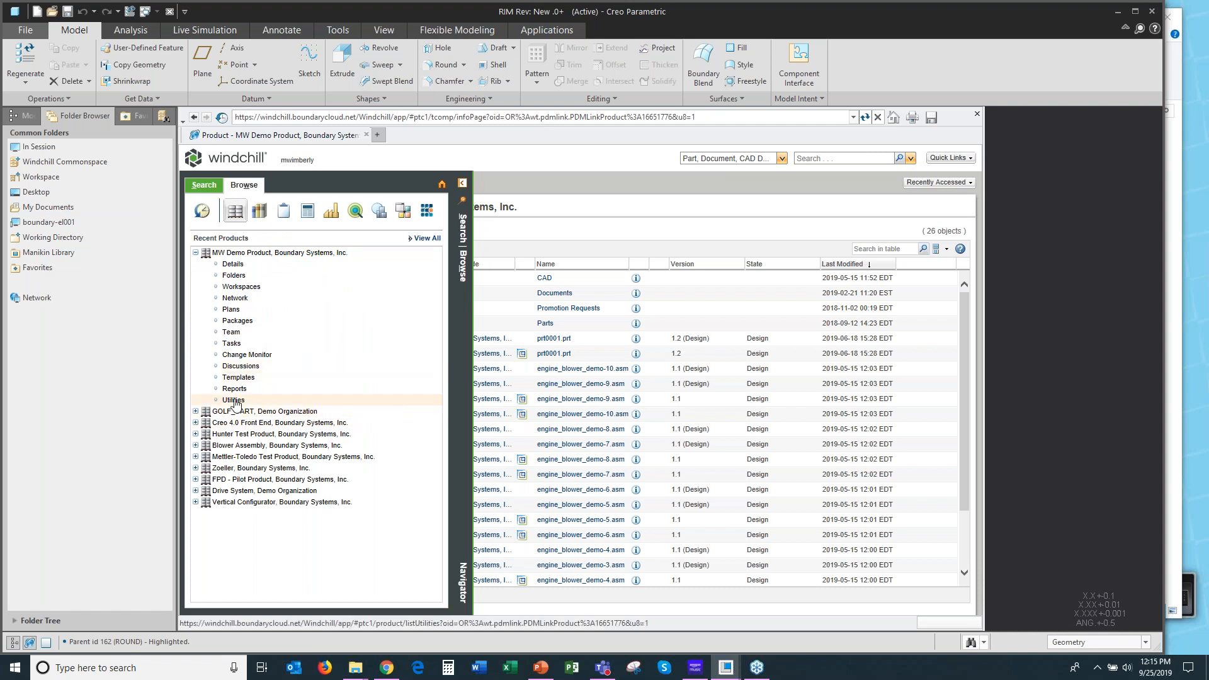
pyautogui.click(234, 401)
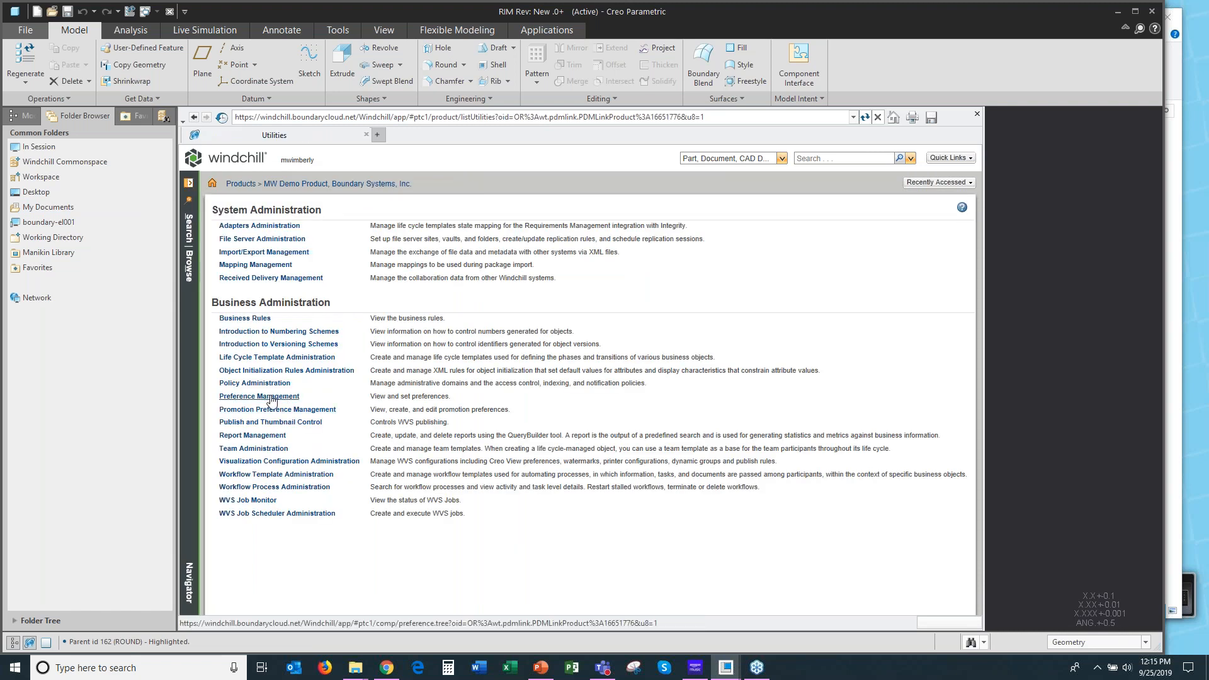
pyautogui.click(272, 396)
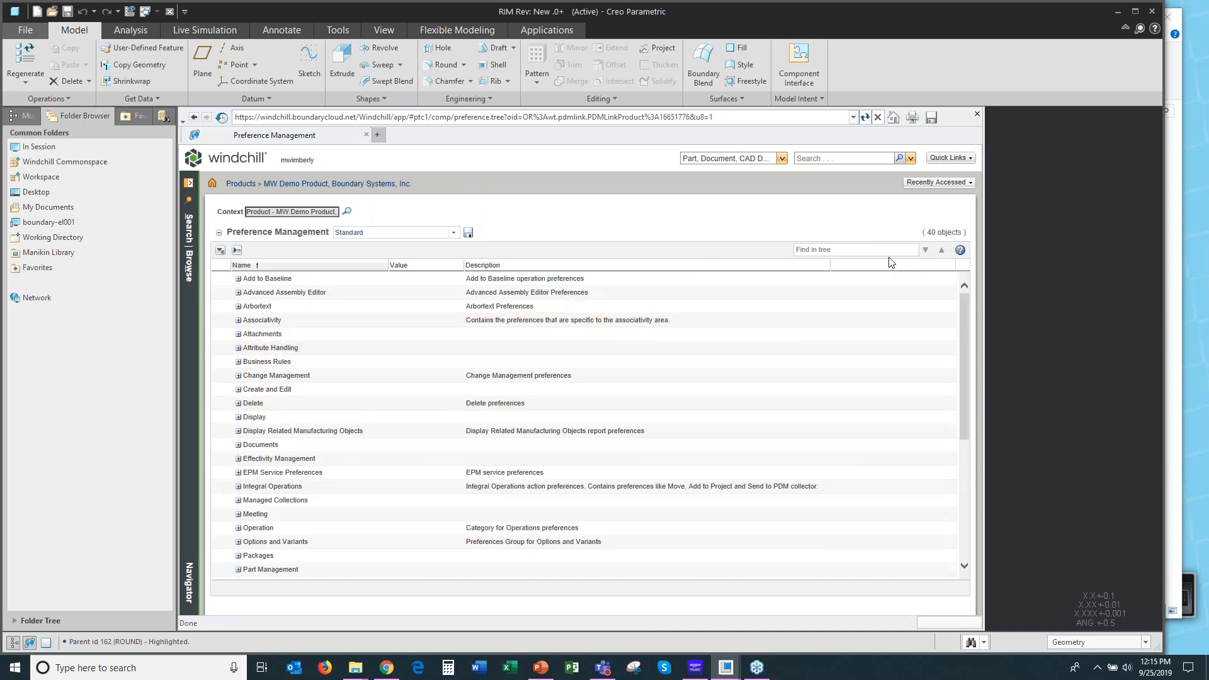
# Search the product's preference tree for MC and for Modelcheck.
pyautogui.click(875, 249)
pyautogui.write('MC')
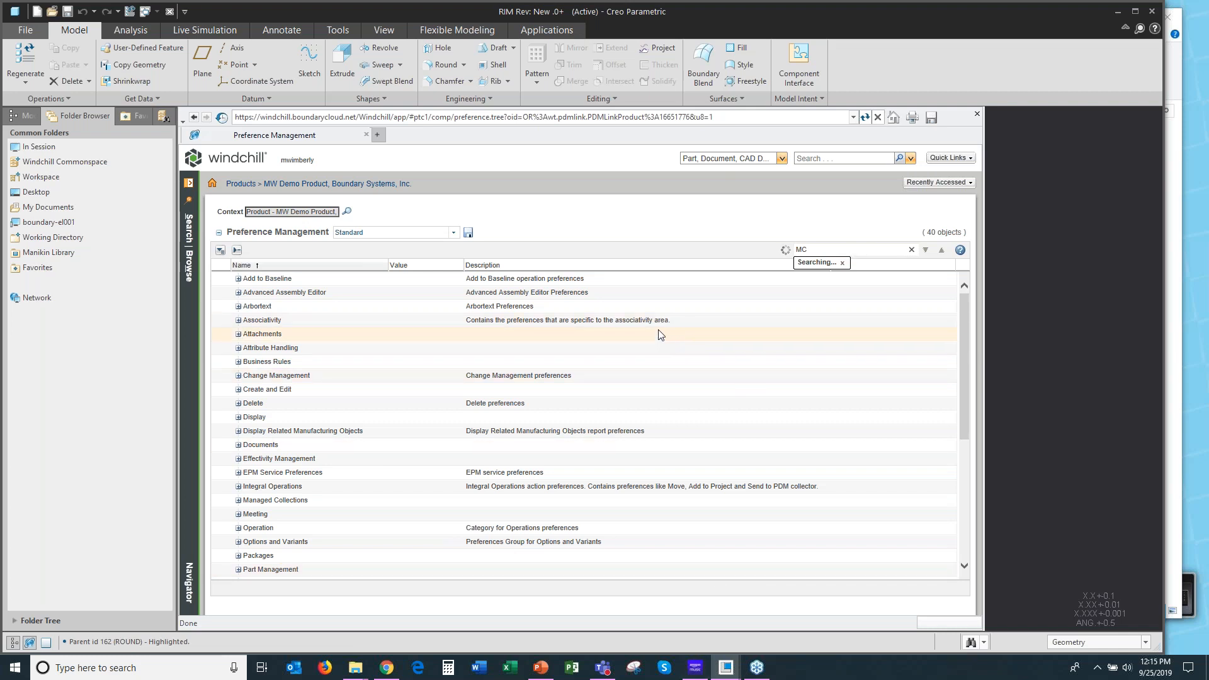
pyautogui.click(863, 250)
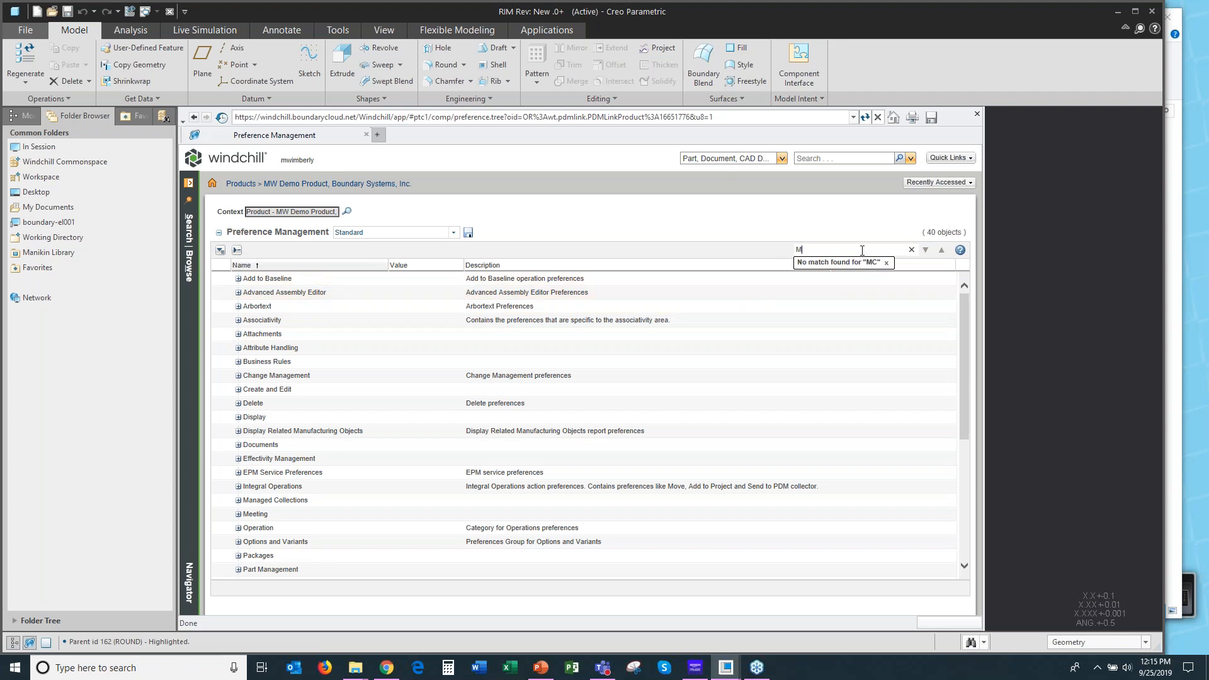
pyautogui.write('o')
pyautogui.press('Return')
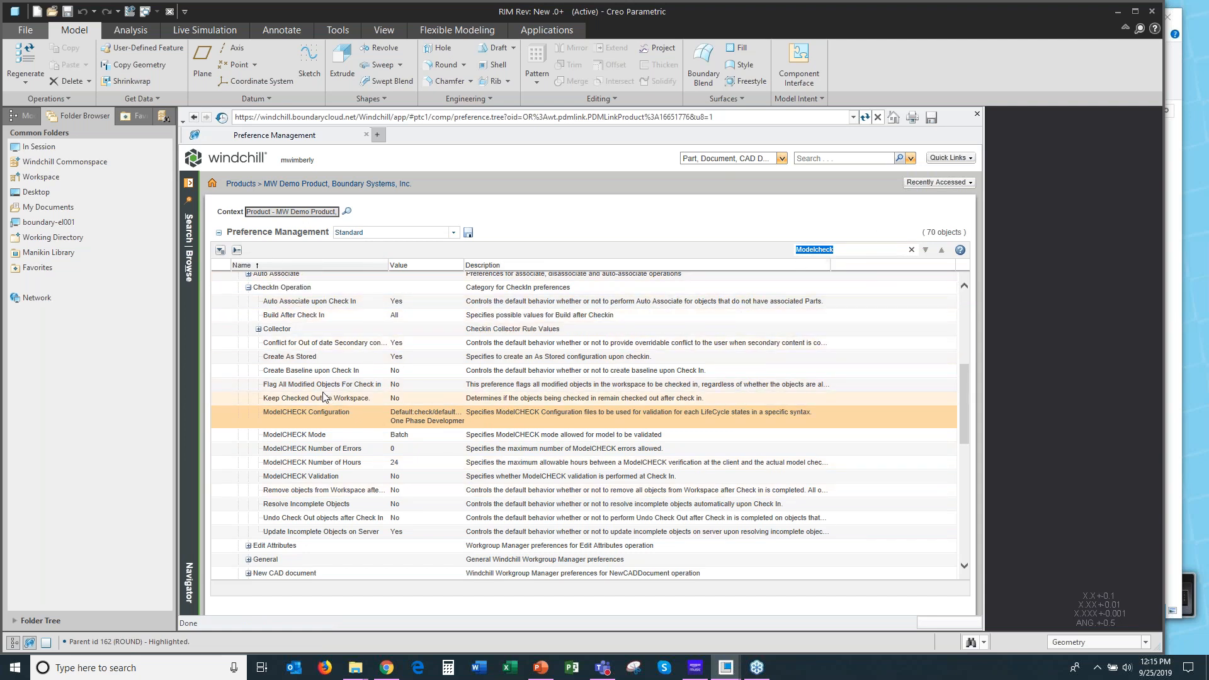
# Review the check-in preferences for ModelCHECK Configuration, Mode, Number of Errors and Number of Hours.
pyautogui.scroll(1, 325, 397)
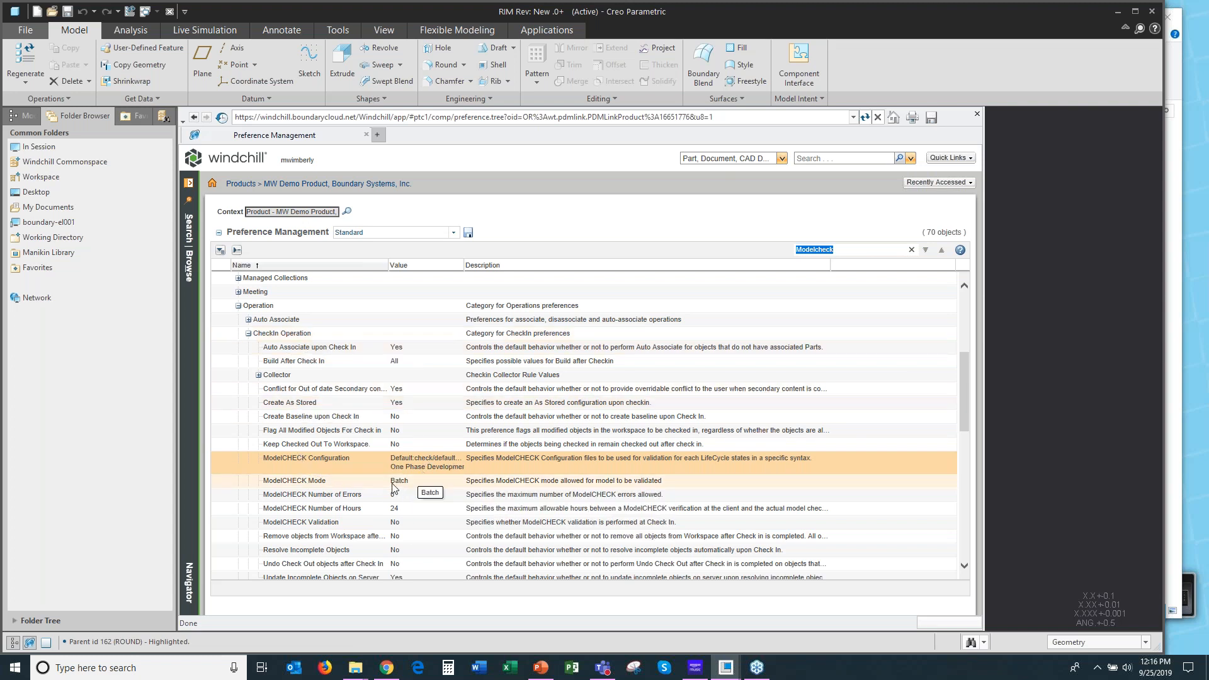
pyautogui.click(347, 483)
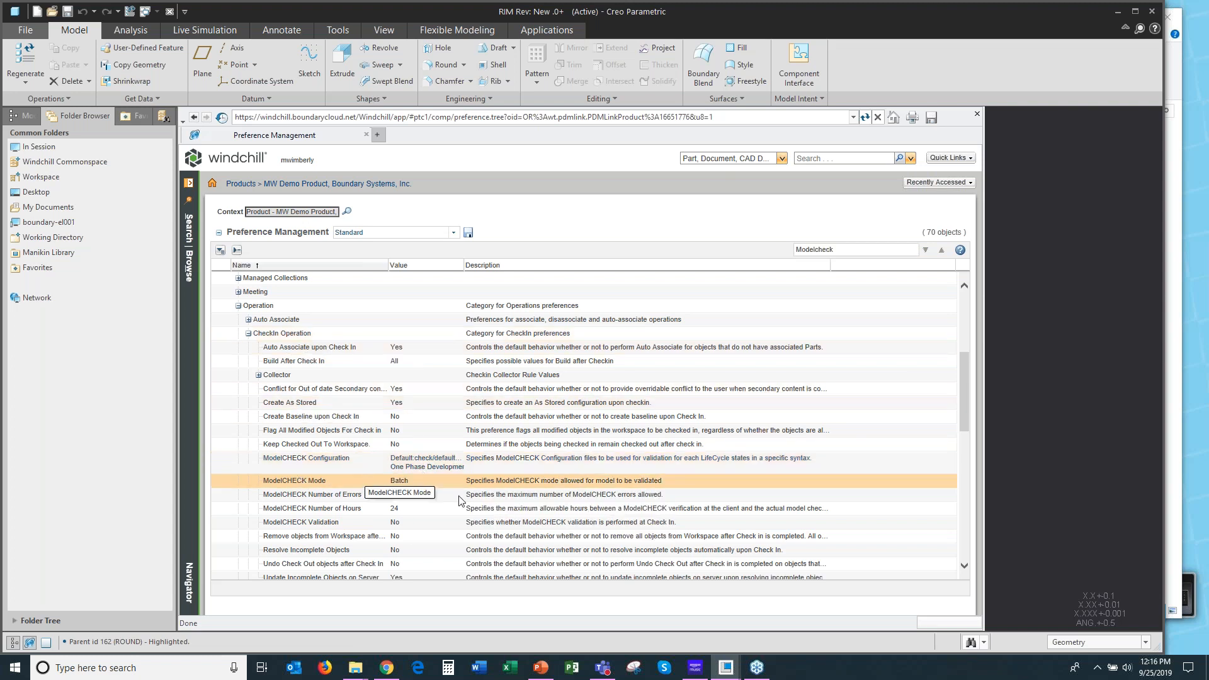
pyautogui.click(369, 498)
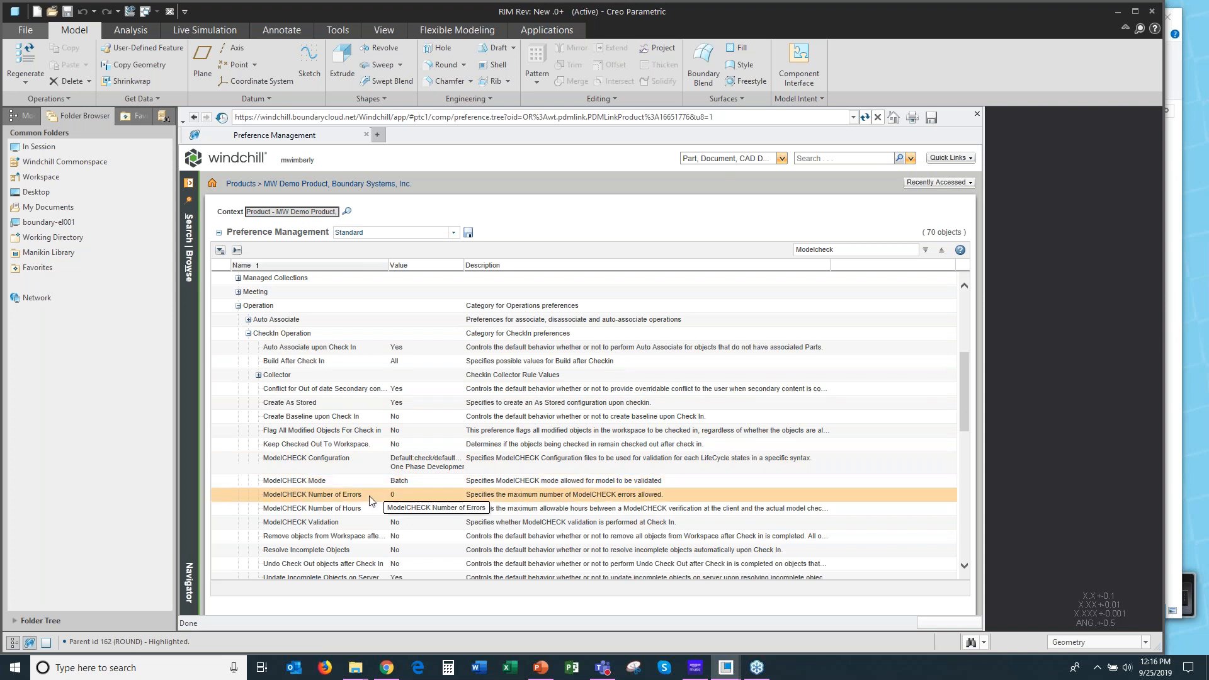
pyautogui.click(371, 512)
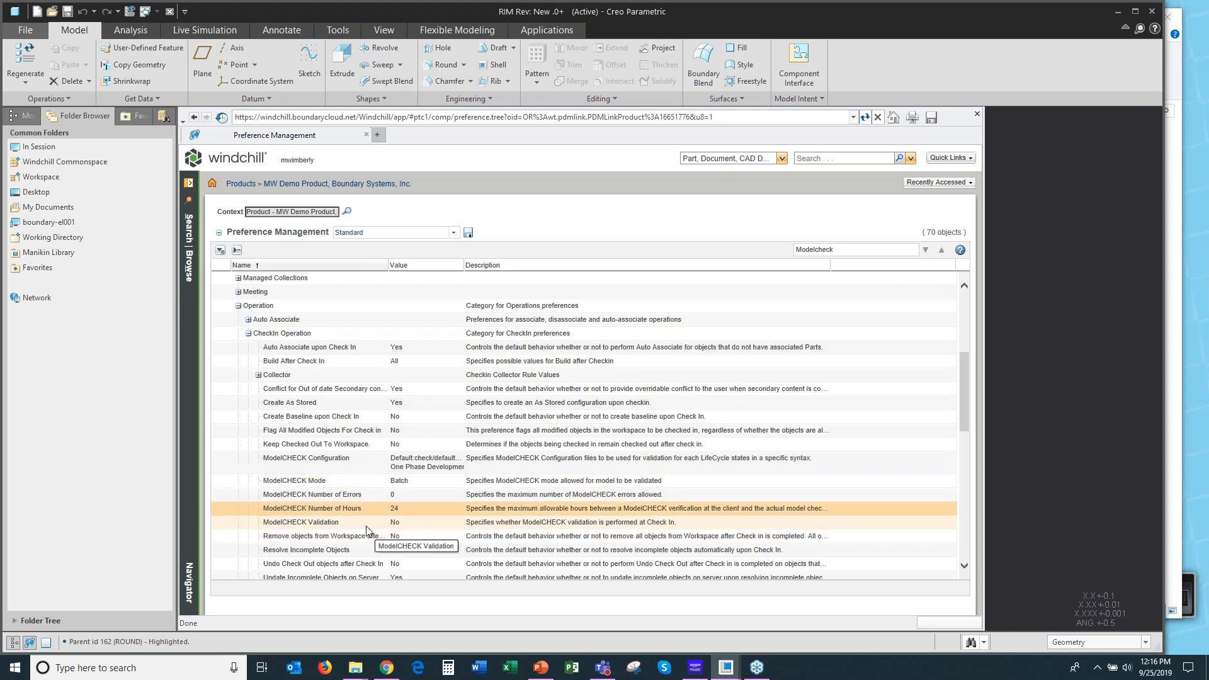
# Set the ModelCHECK Validation preference to Yes for MW Demo Product, and check the ModelCHECK Mode entry.
pyautogui.click(366, 526)
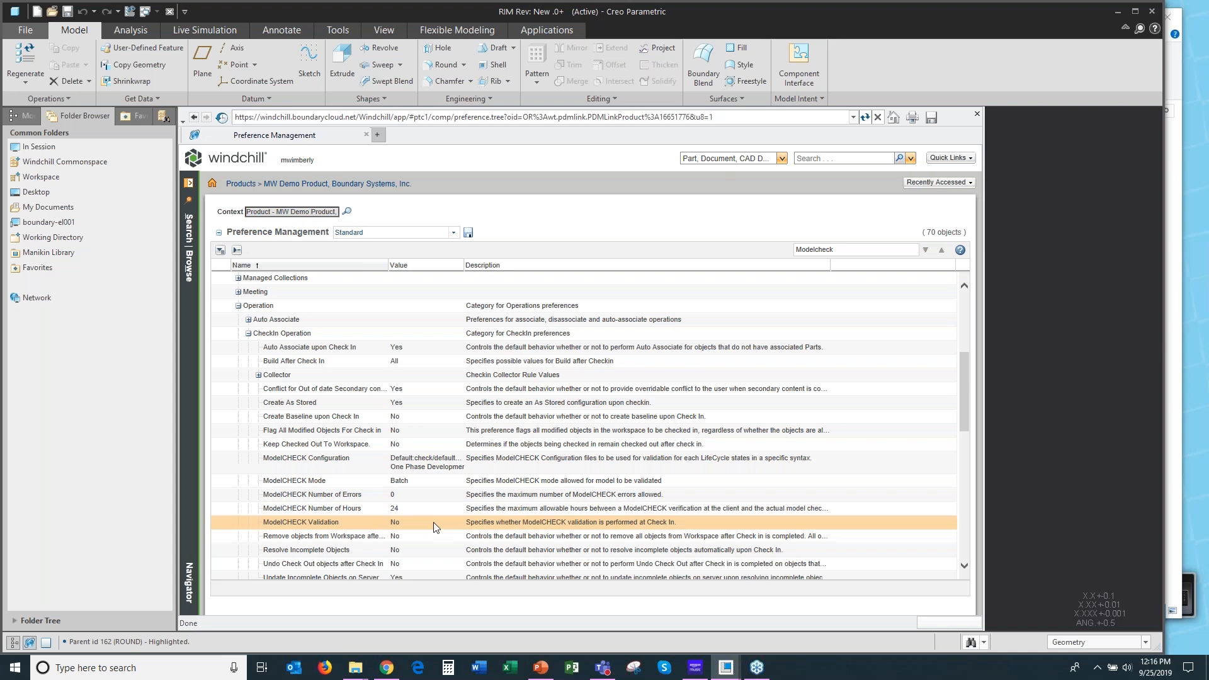
pyautogui.rightClick(398, 525)
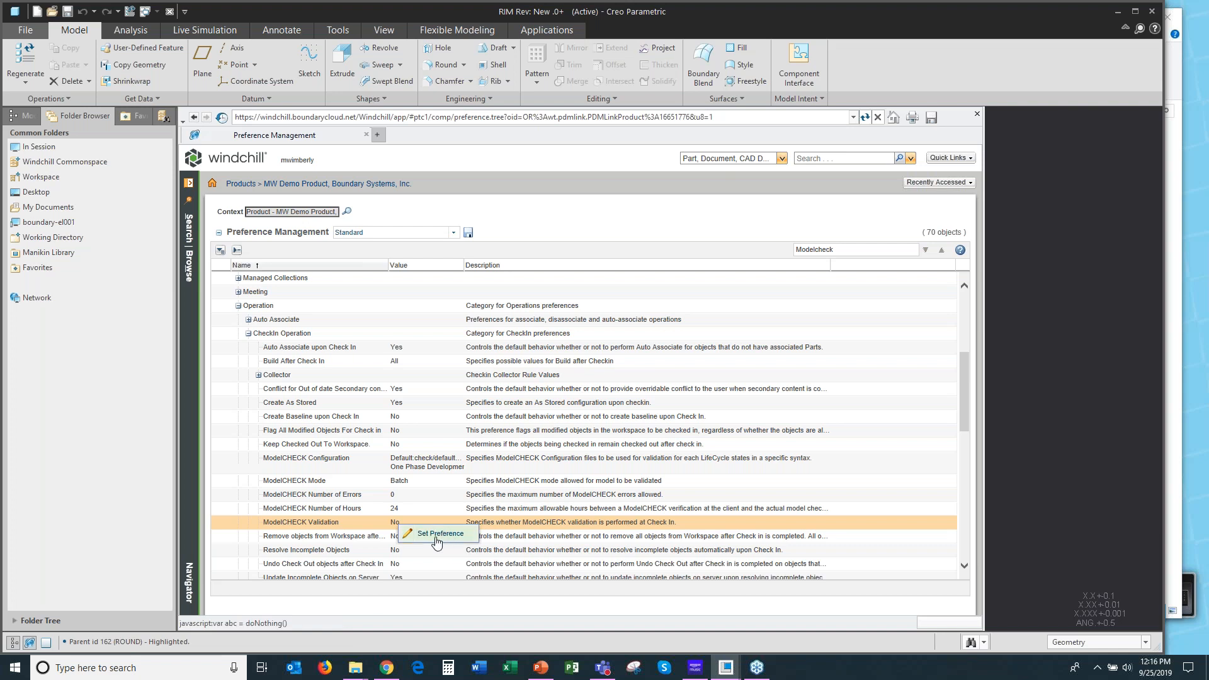
pyautogui.click(437, 535)
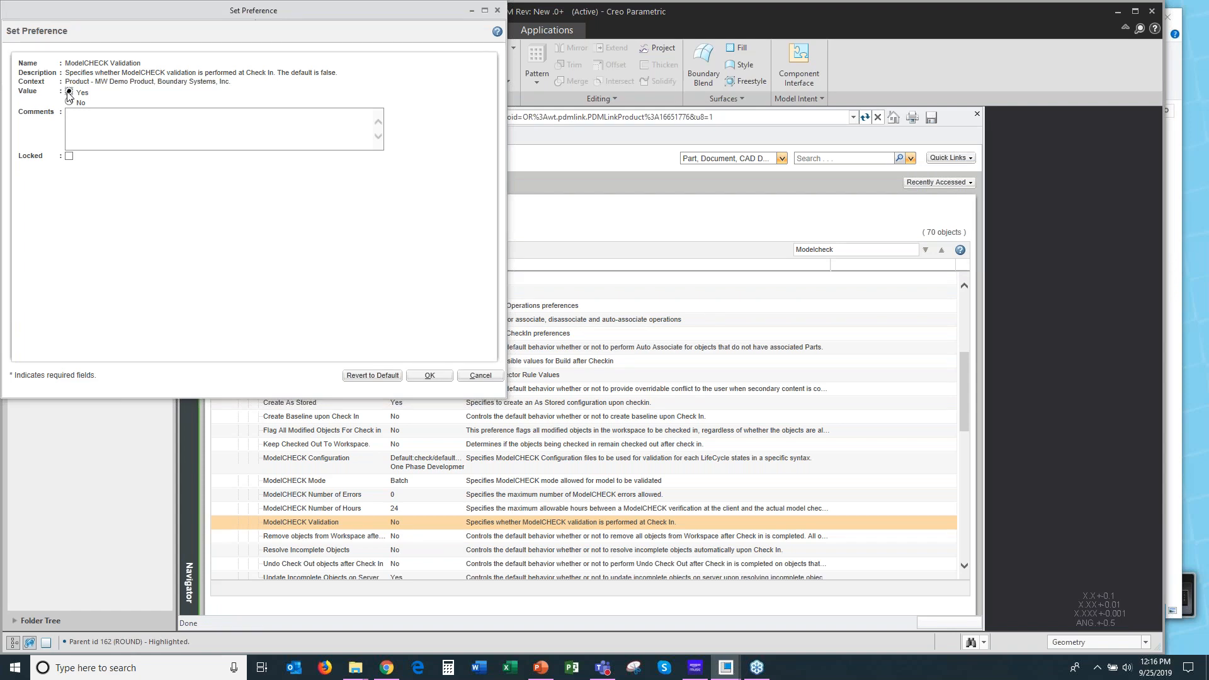
pyautogui.click(430, 376)
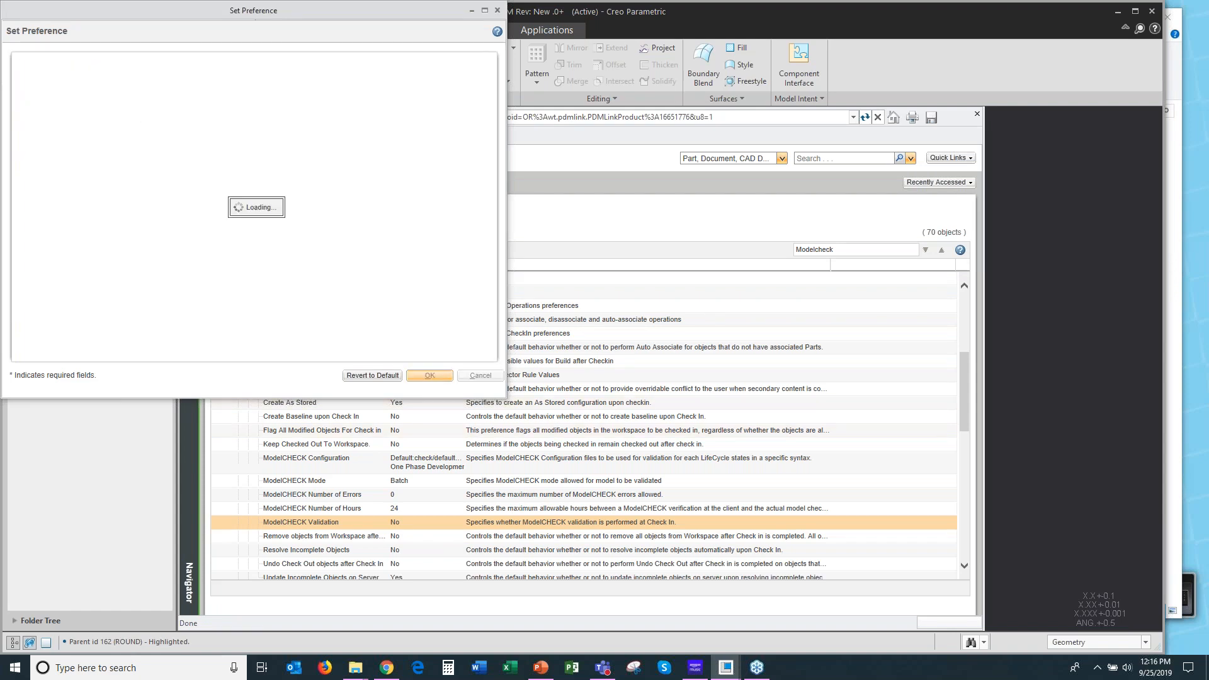
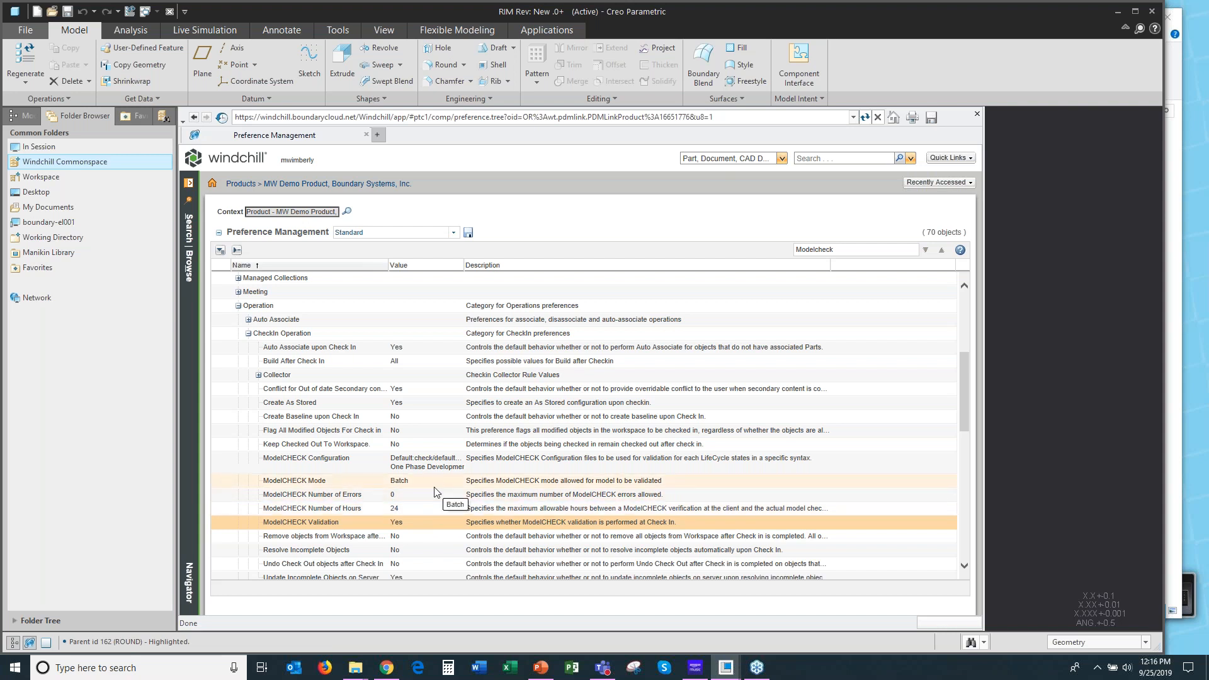
pyautogui.click(428, 481)
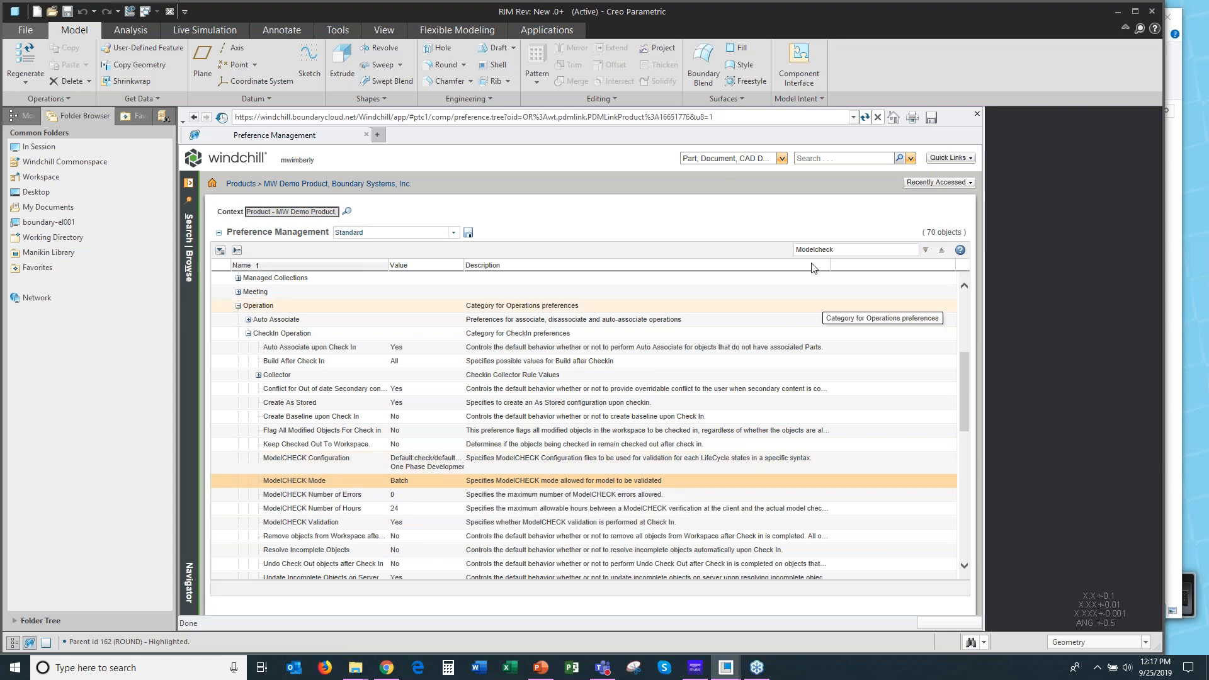
# Review the RIM part's parameters, widening the columns and the dialog to read the ModelCHECK entries including MC_MODE.
pyautogui.click(815, 99)
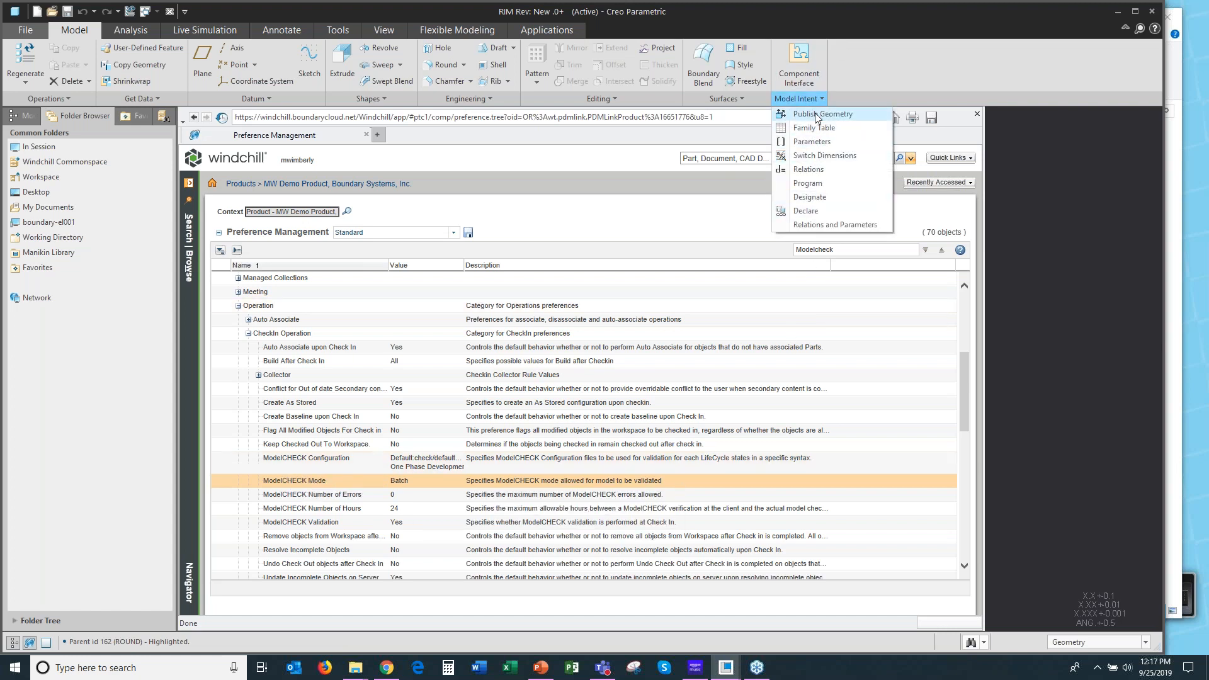
pyautogui.click(821, 142)
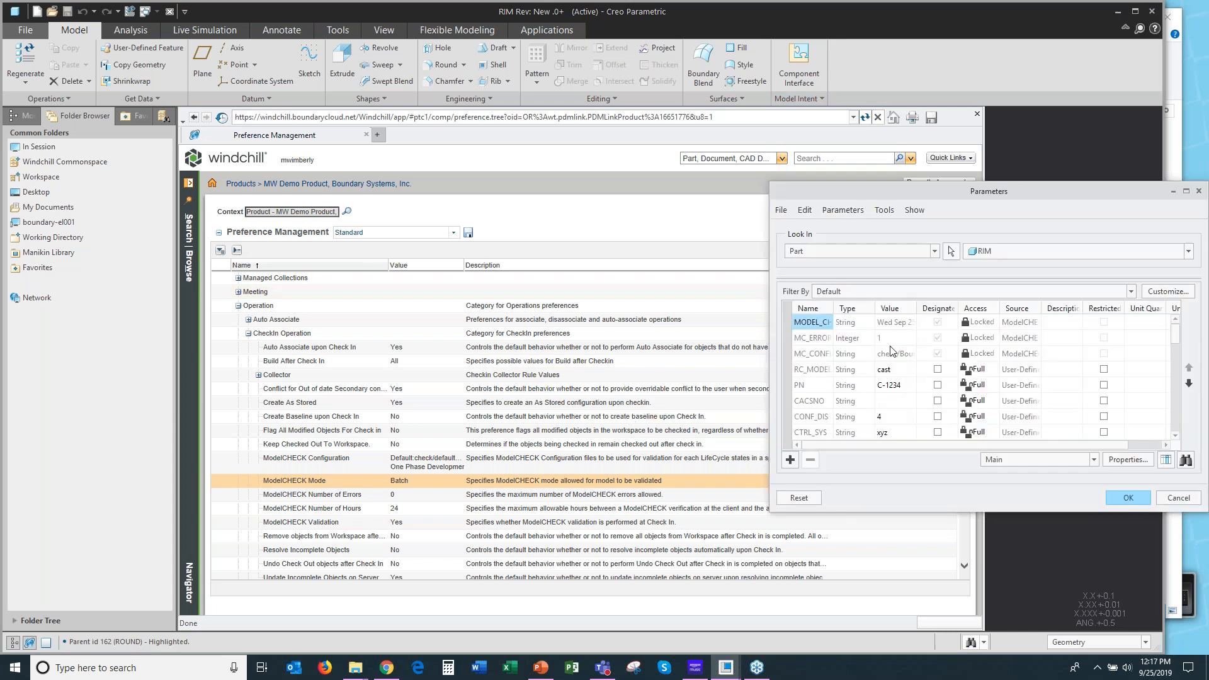
pyautogui.moveTo(875, 308); pyautogui.dragTo(940, 308)
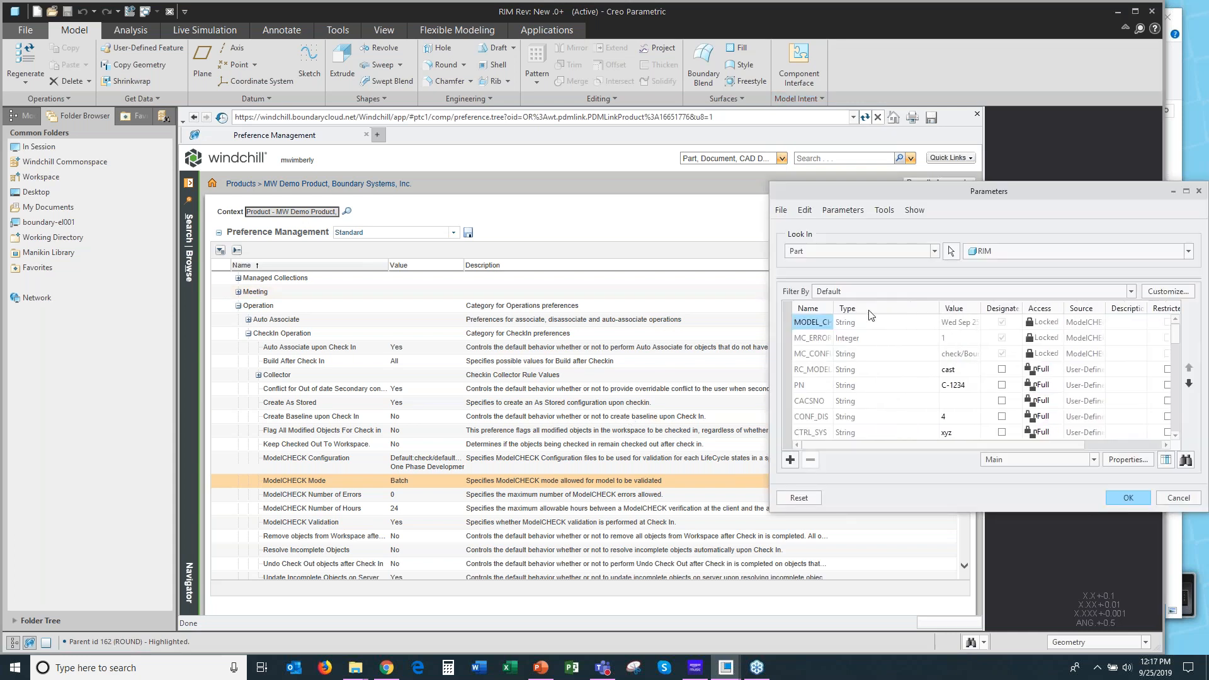
pyautogui.moveTo(833, 308); pyautogui.dragTo(873, 308)
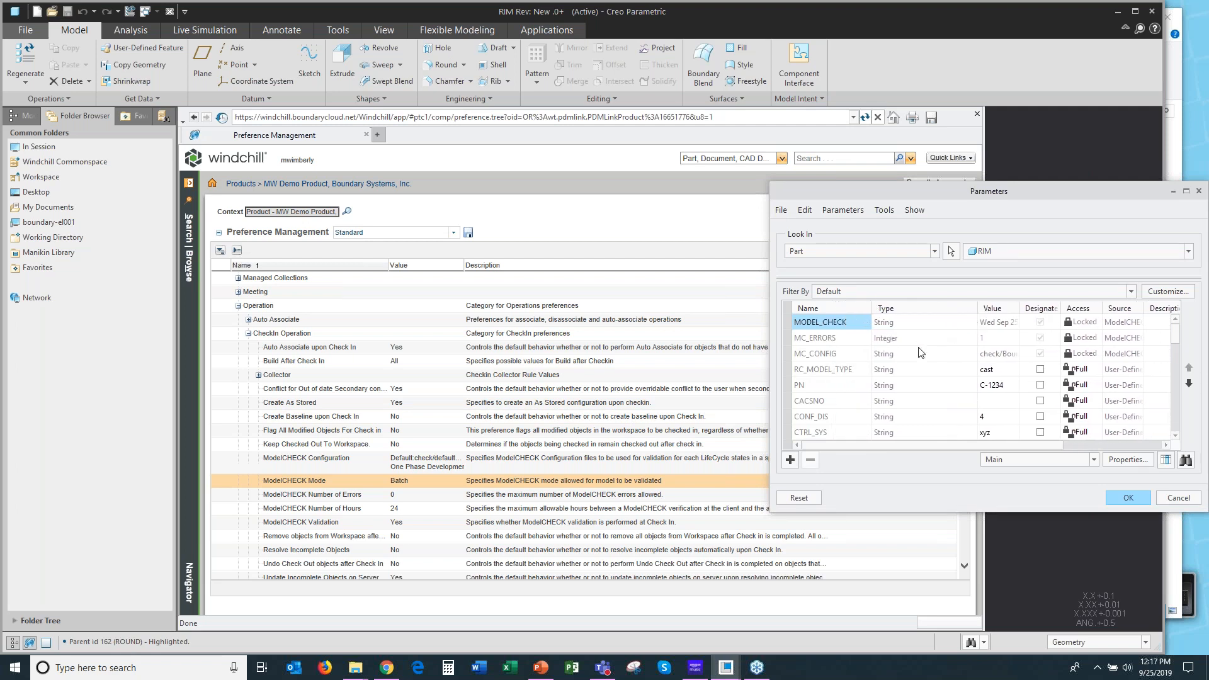
pyautogui.scroll(-3, 928, 370)
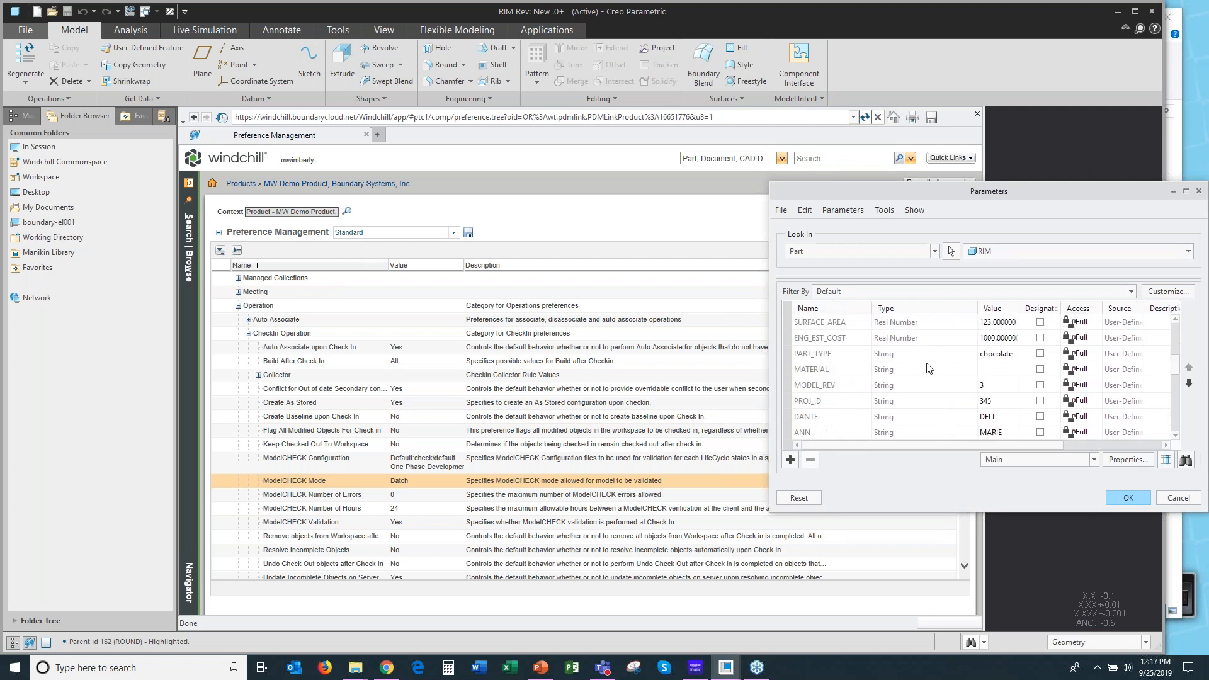
pyautogui.scroll(-3, 854, 365)
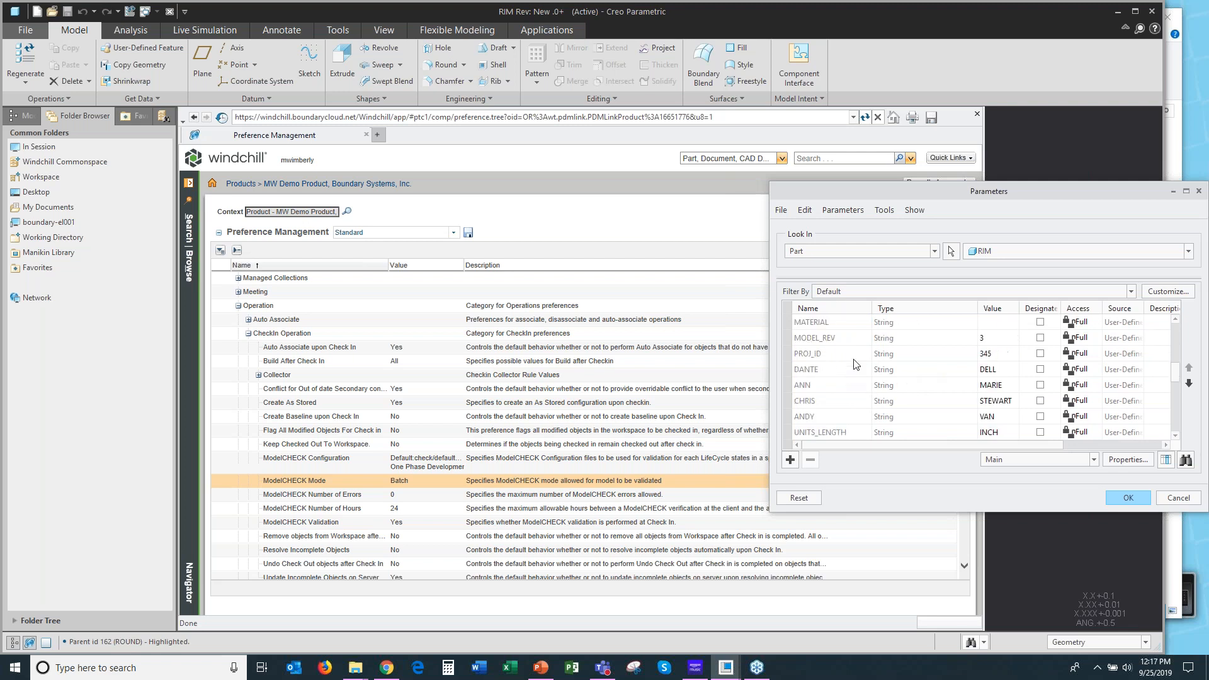
pyautogui.scroll(-3, 853, 359)
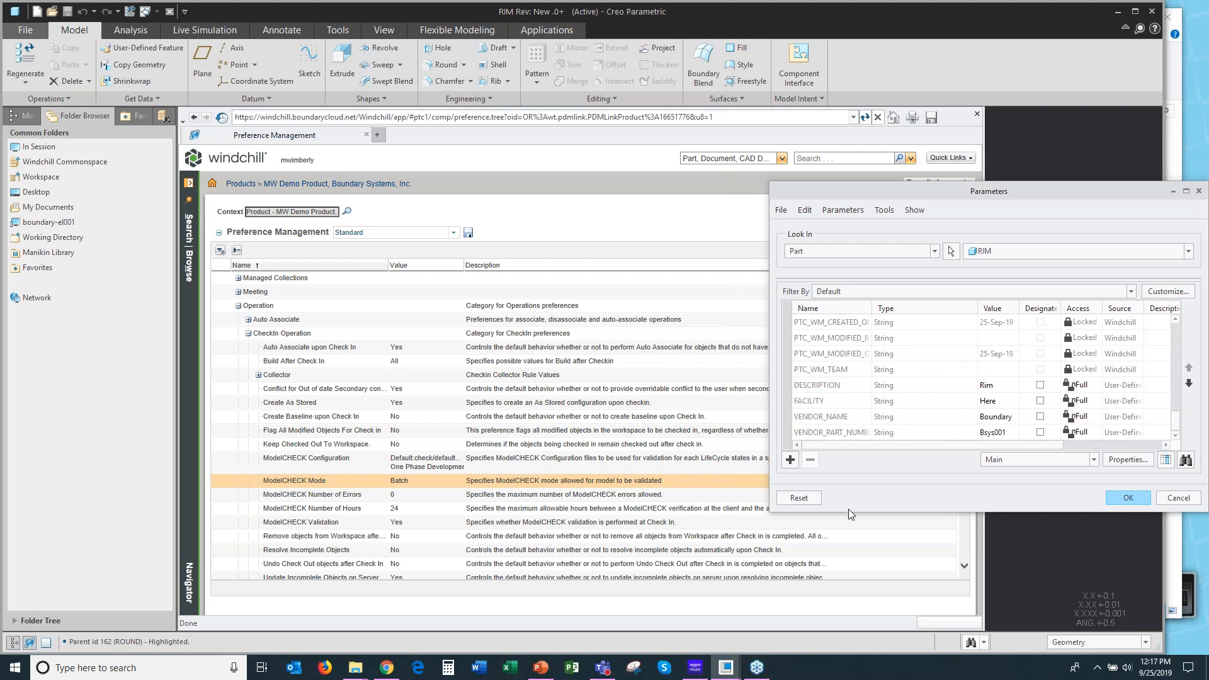
pyautogui.moveTo(848, 511); pyautogui.dragTo(845, 631)
pyautogui.scroll(3, 861, 491)
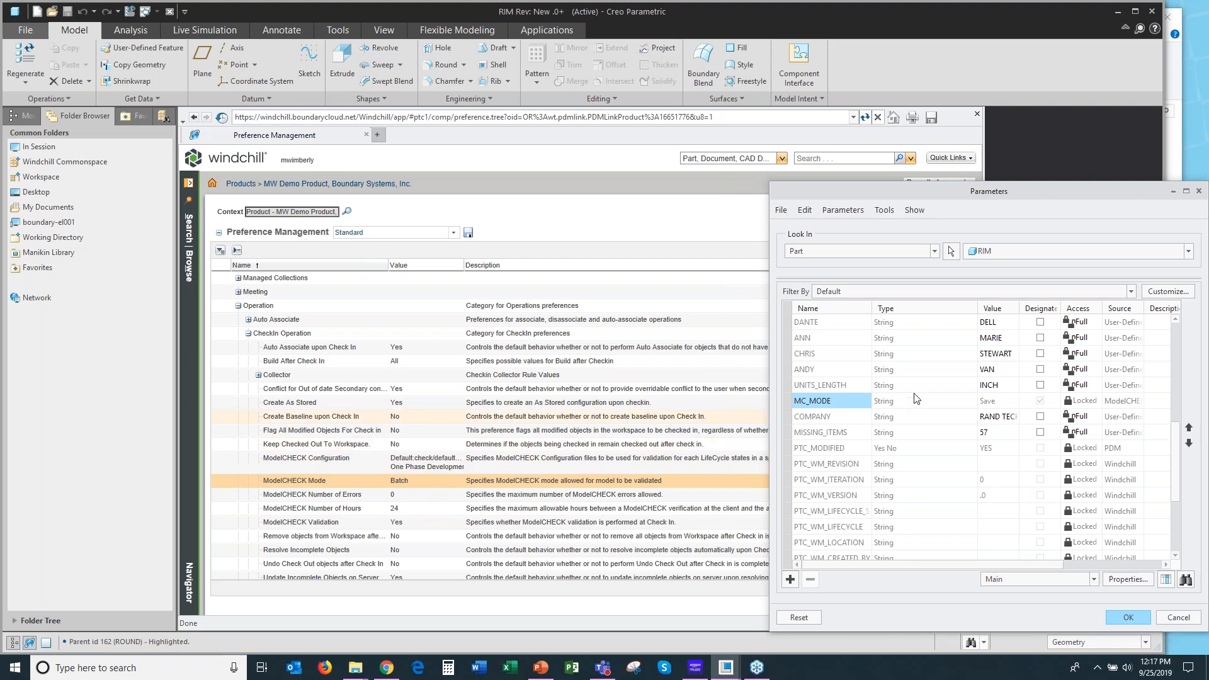
pyautogui.click(1128, 617)
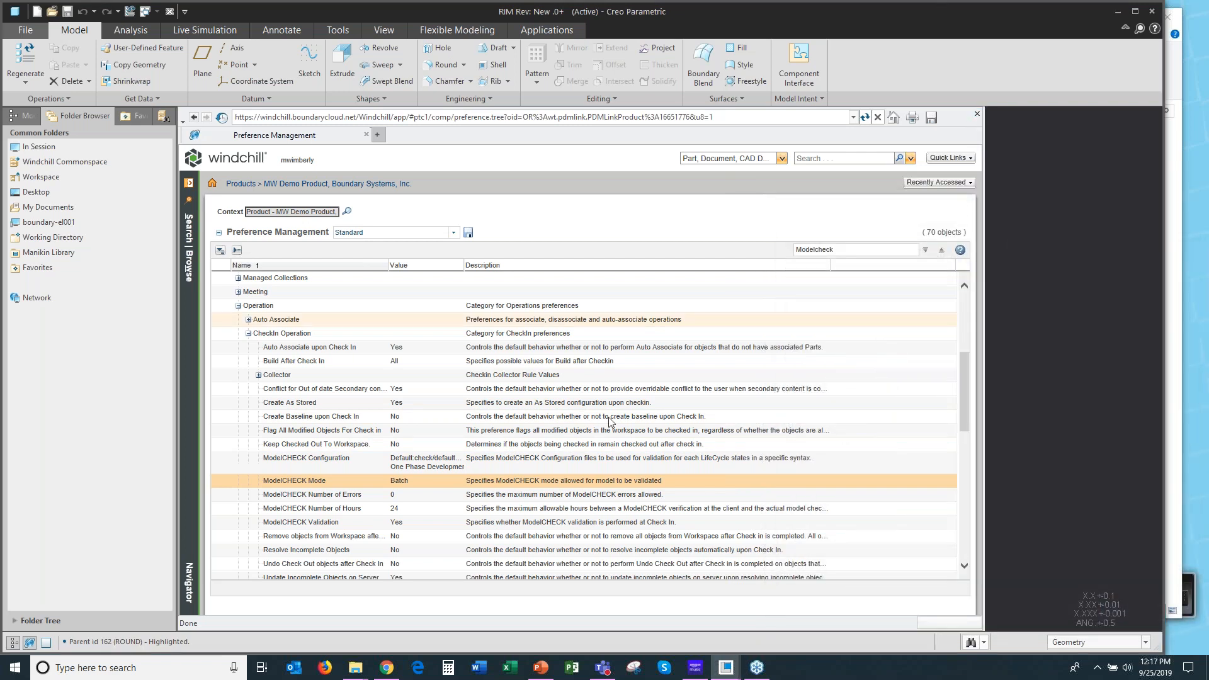
# Close the embedded browser and try to upload the RIM part to Windchill, ignoring the unverified instance warnings.
pyautogui.click(976, 113)
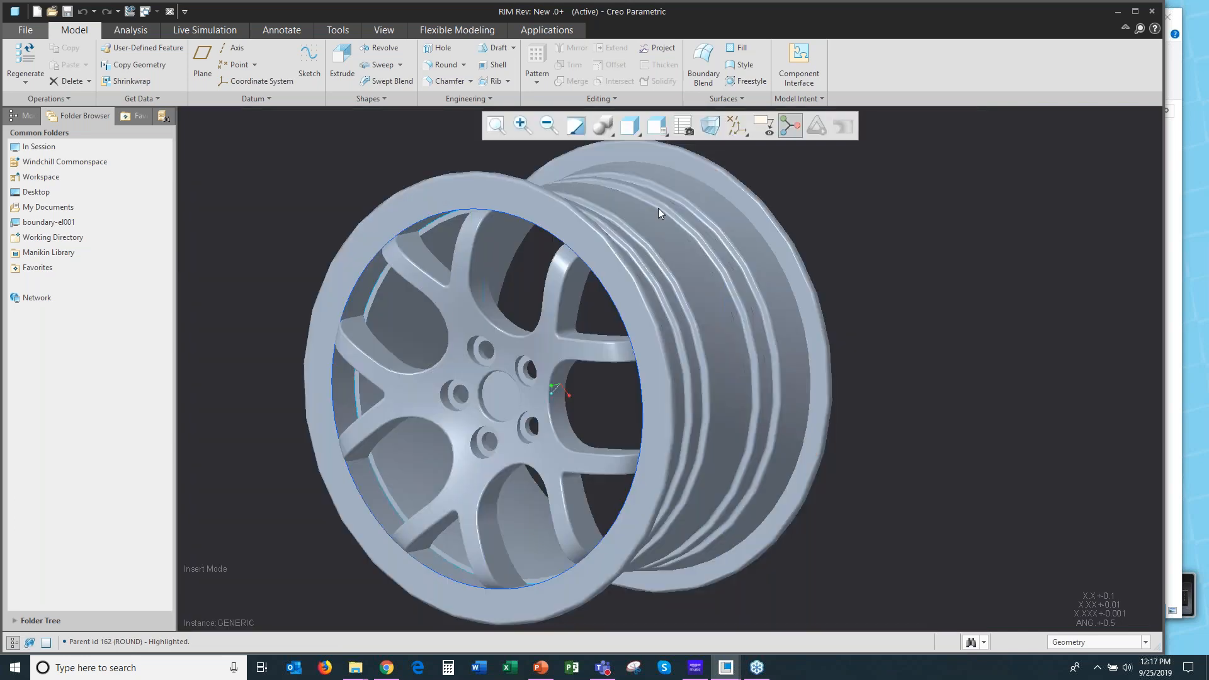
pyautogui.click(21, 34)
pyautogui.click(21, 116)
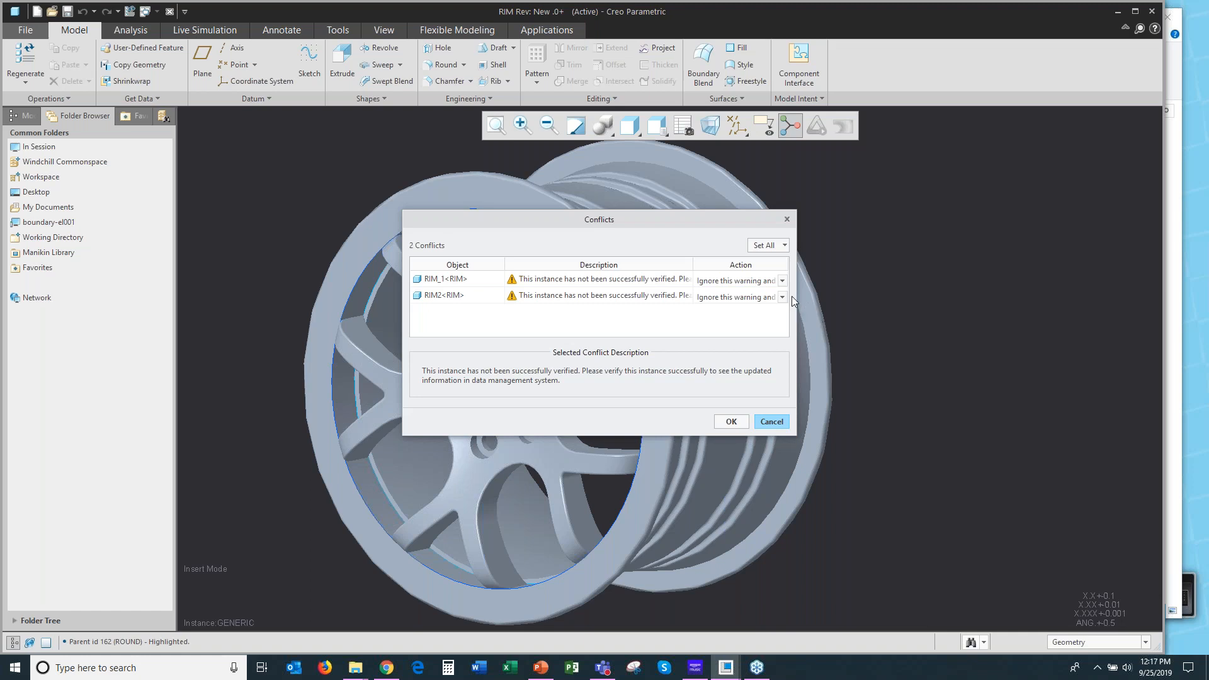
pyautogui.click(726, 422)
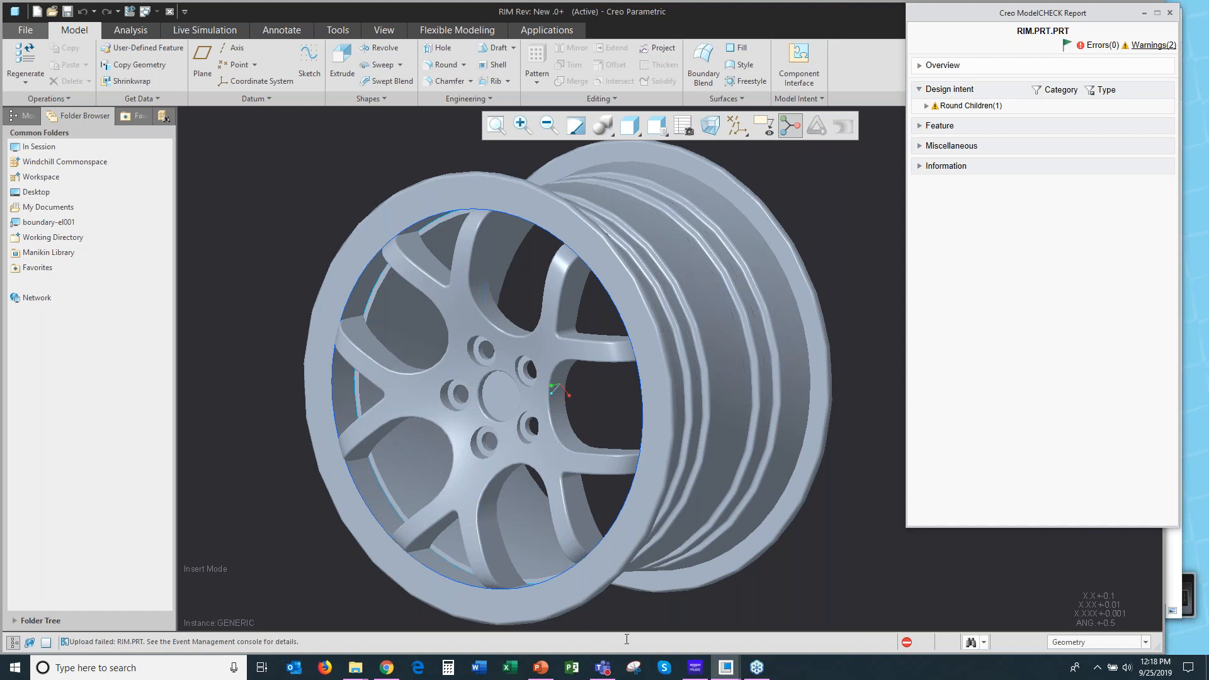
# Examine the conflict description of the failed RIM upload in Event Management and close the console.
pyautogui.click(907, 643)
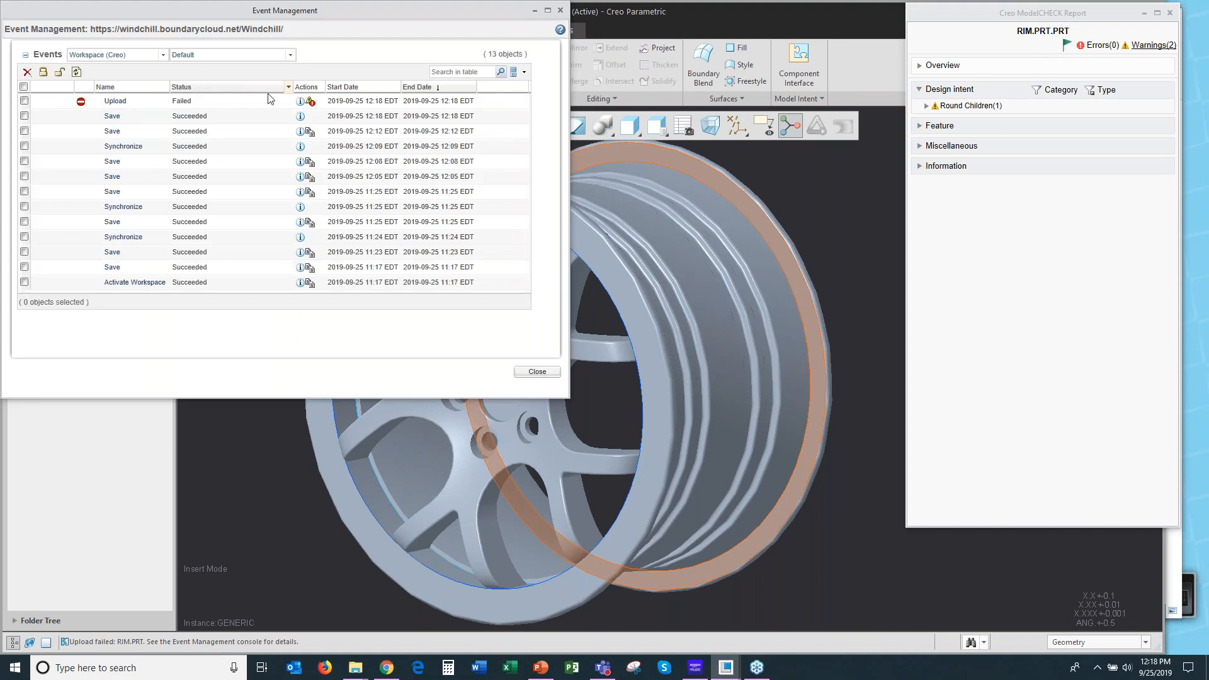
pyautogui.click(310, 102)
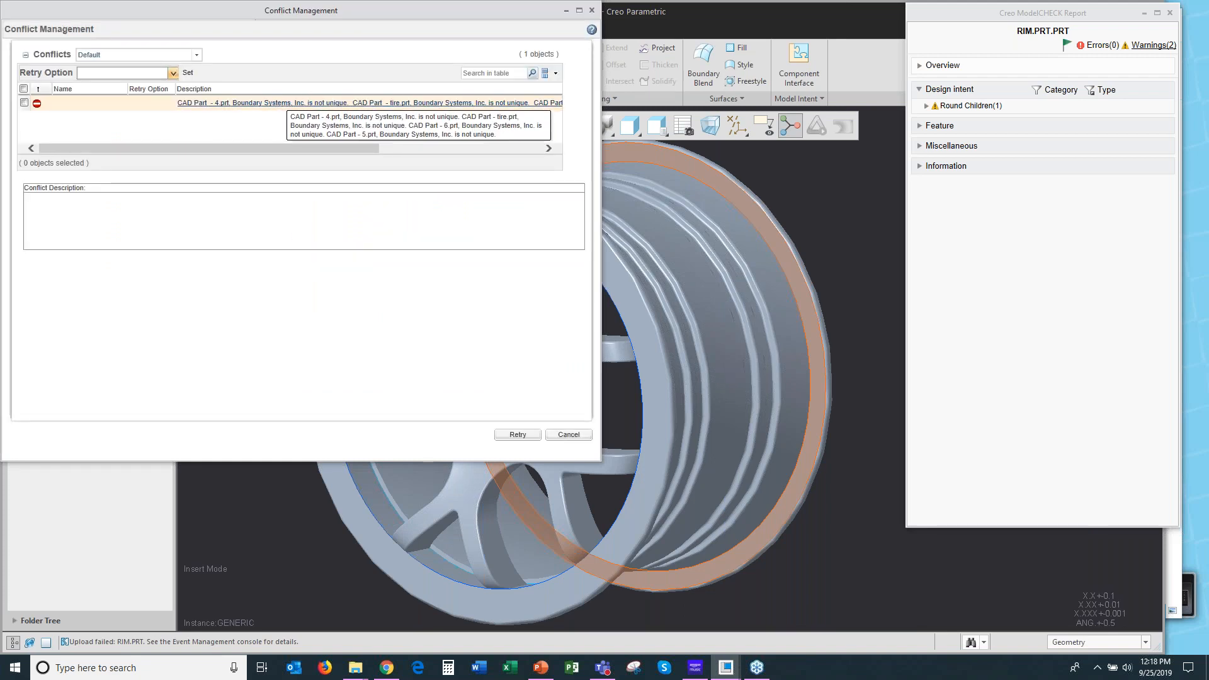
pyautogui.click(280, 104)
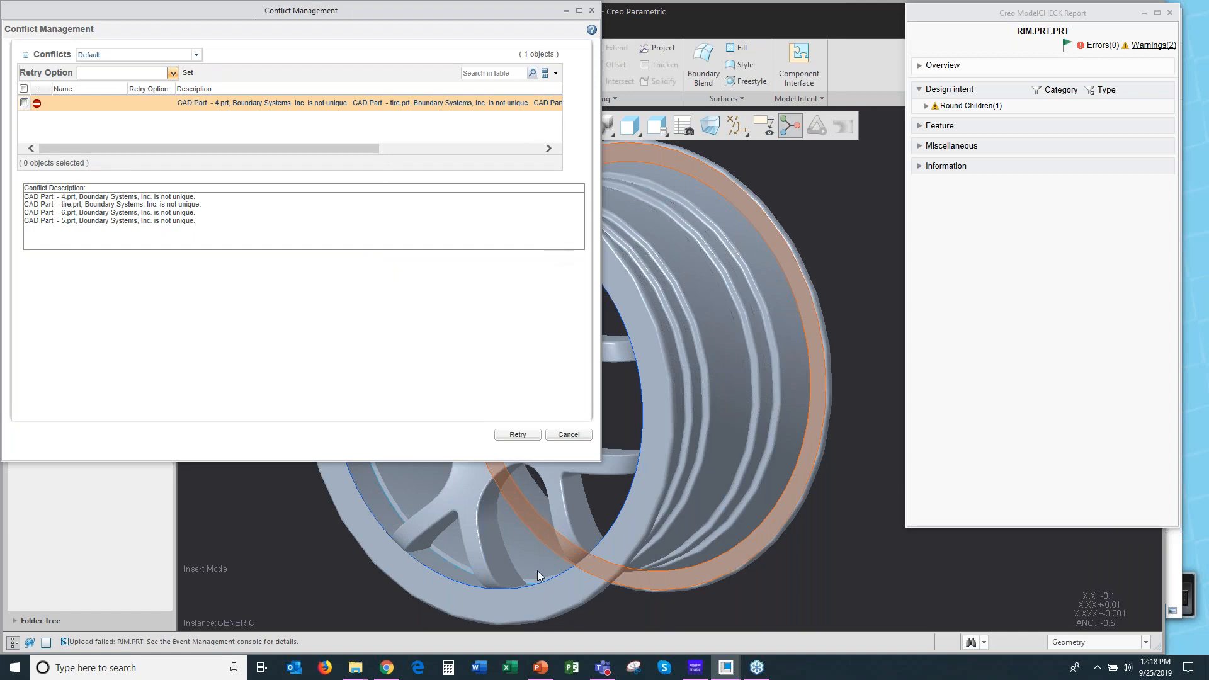
pyautogui.click(568, 434)
pyautogui.click(538, 372)
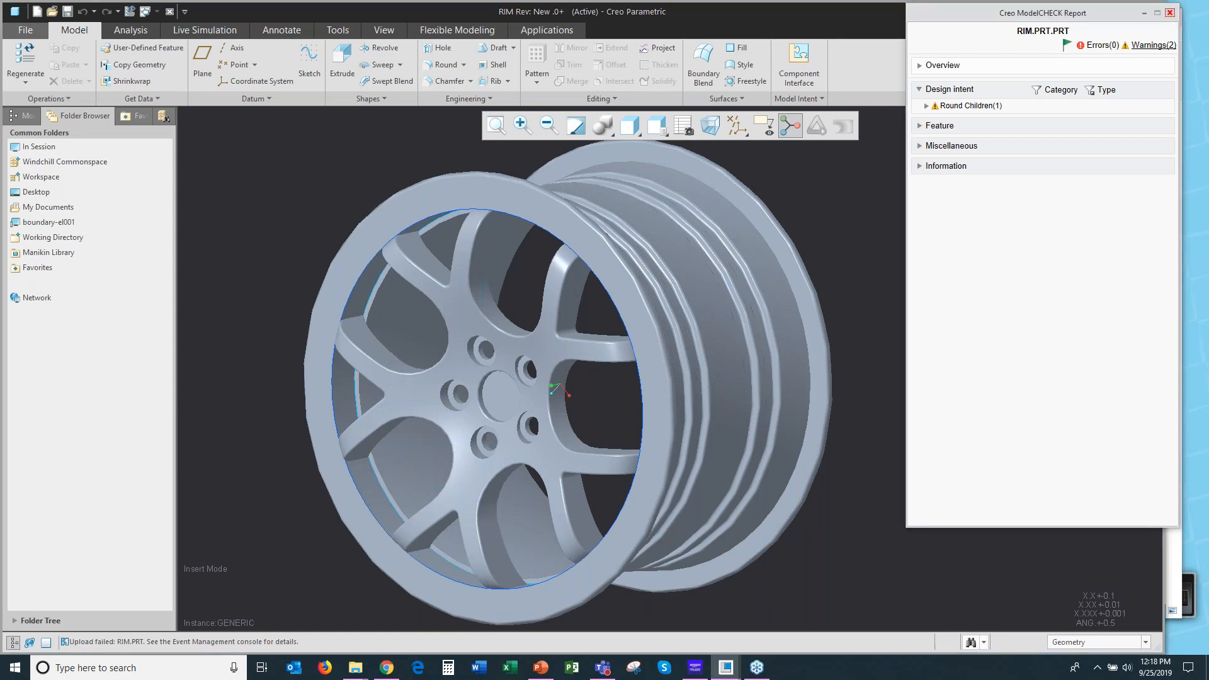
# Close the ModelCHECK report, the RIM part window and the WHEEL drawing window.
pyautogui.click(1169, 12)
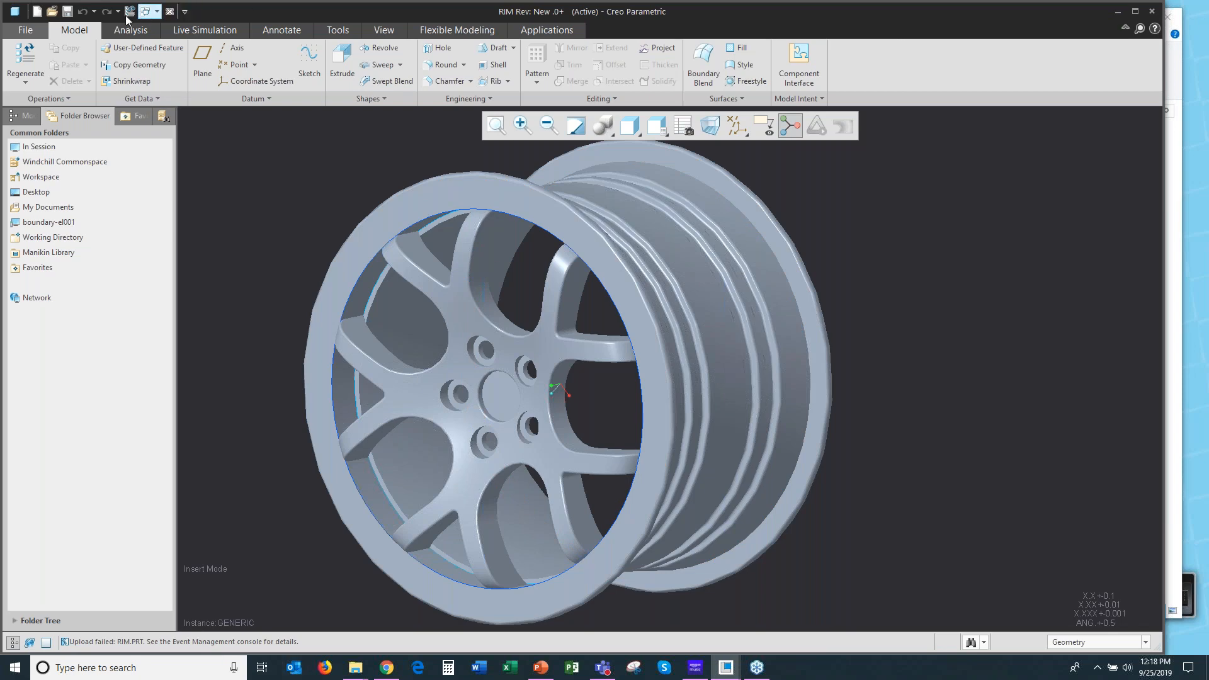
pyautogui.click(169, 13)
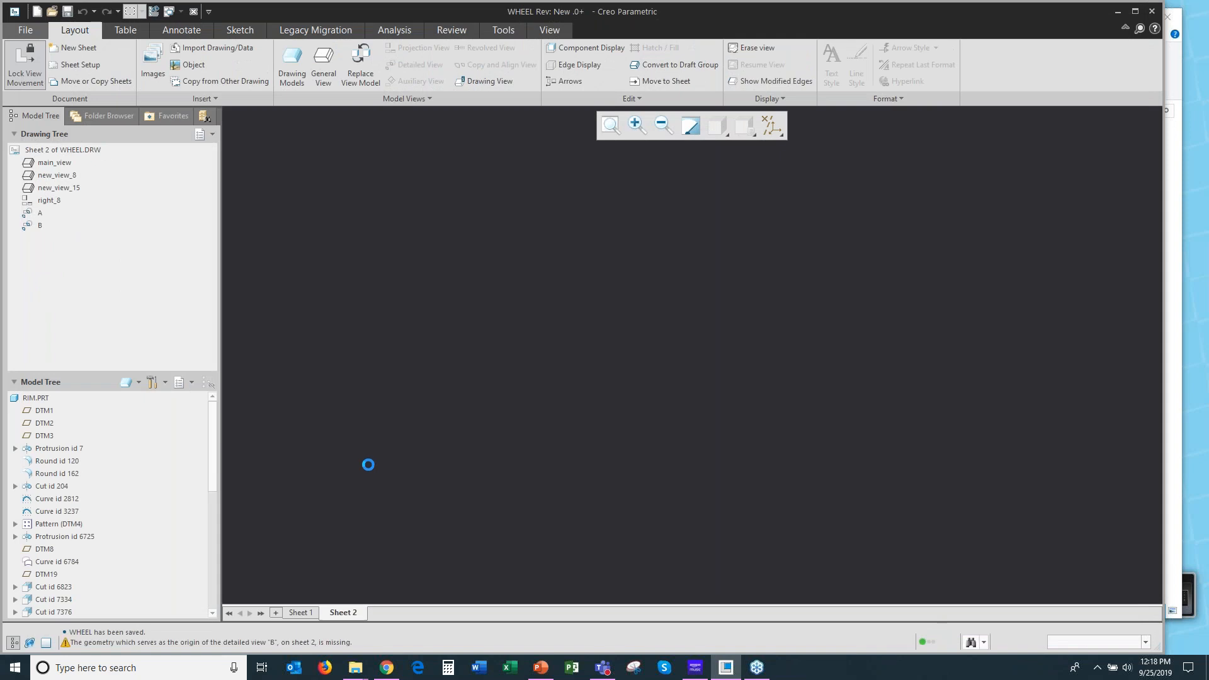
pyautogui.click(194, 12)
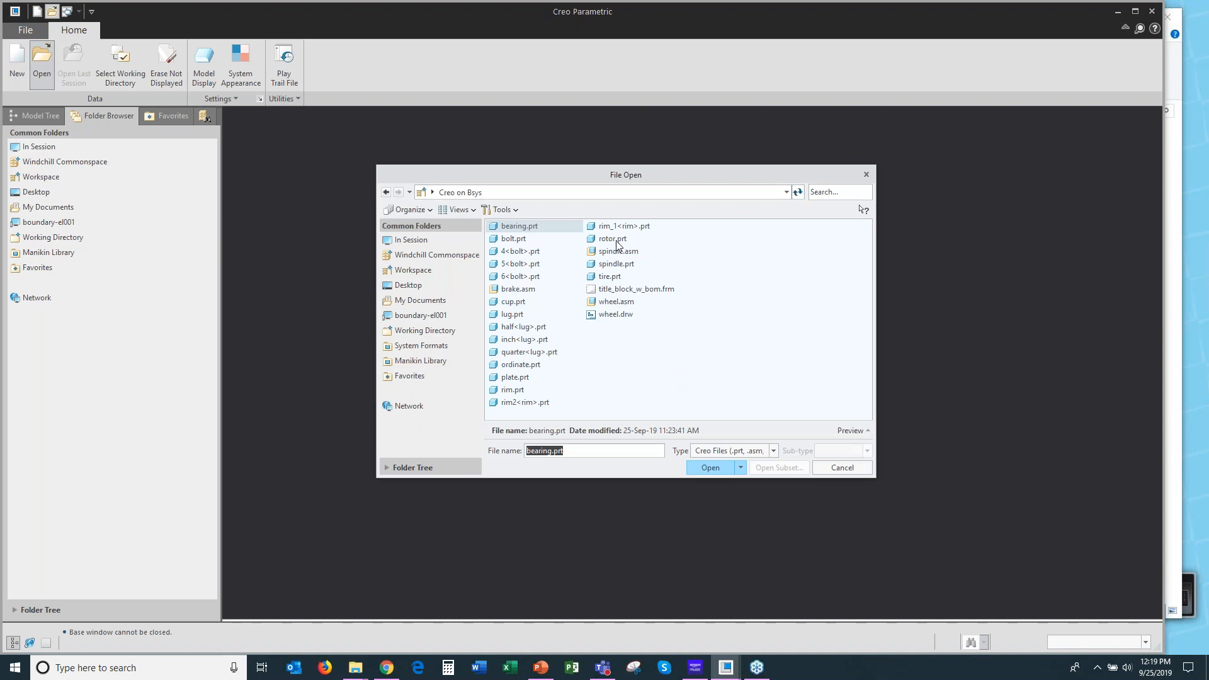
# Open the generic rim.prt from the workspace, save it, and close its ModelCHECK report and window.
pyautogui.doubleClick(511, 390)
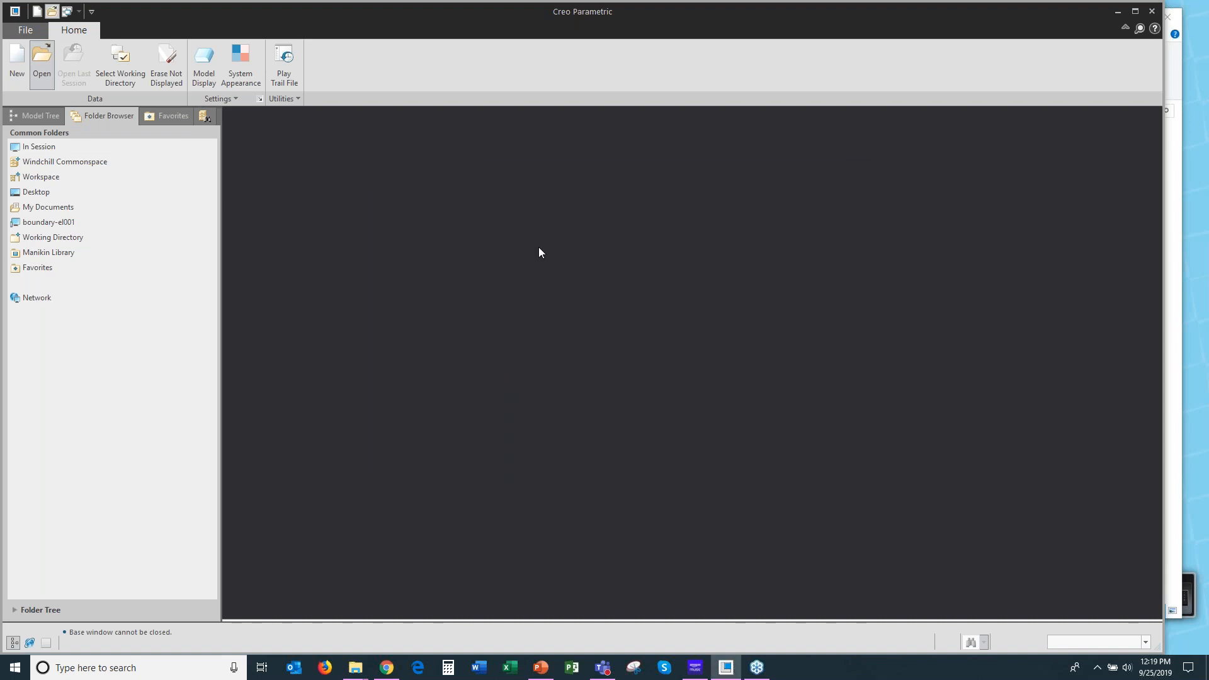
pyautogui.click(622, 487)
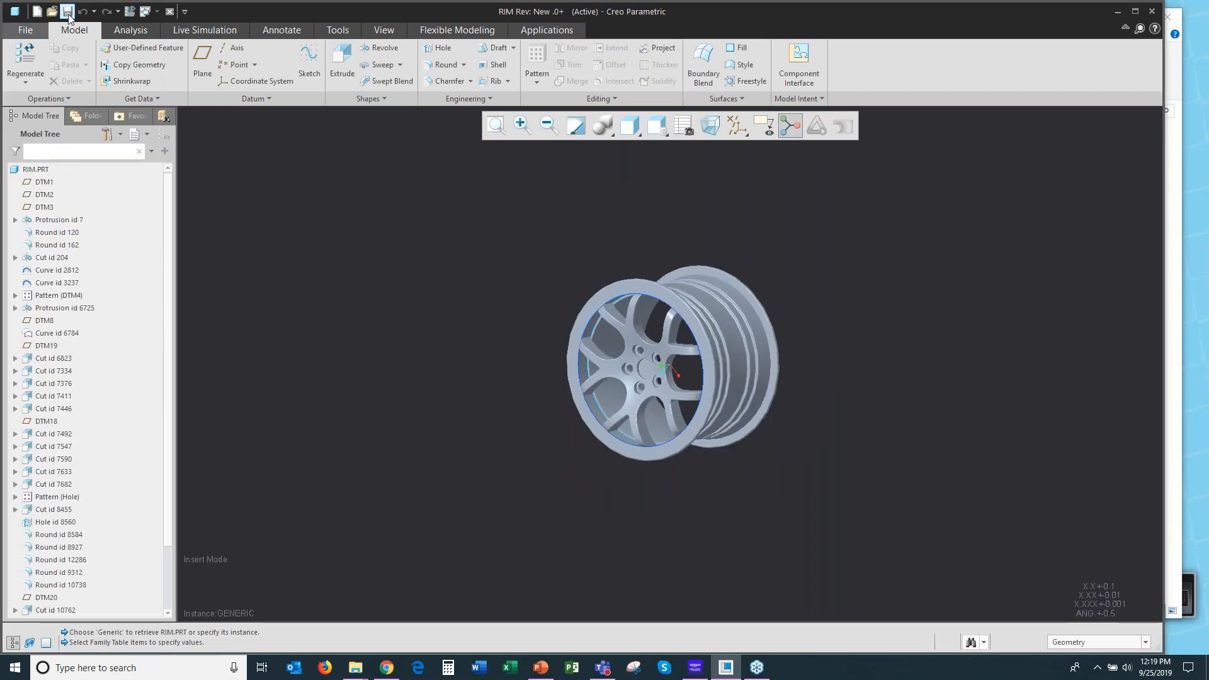
pyautogui.click(67, 13)
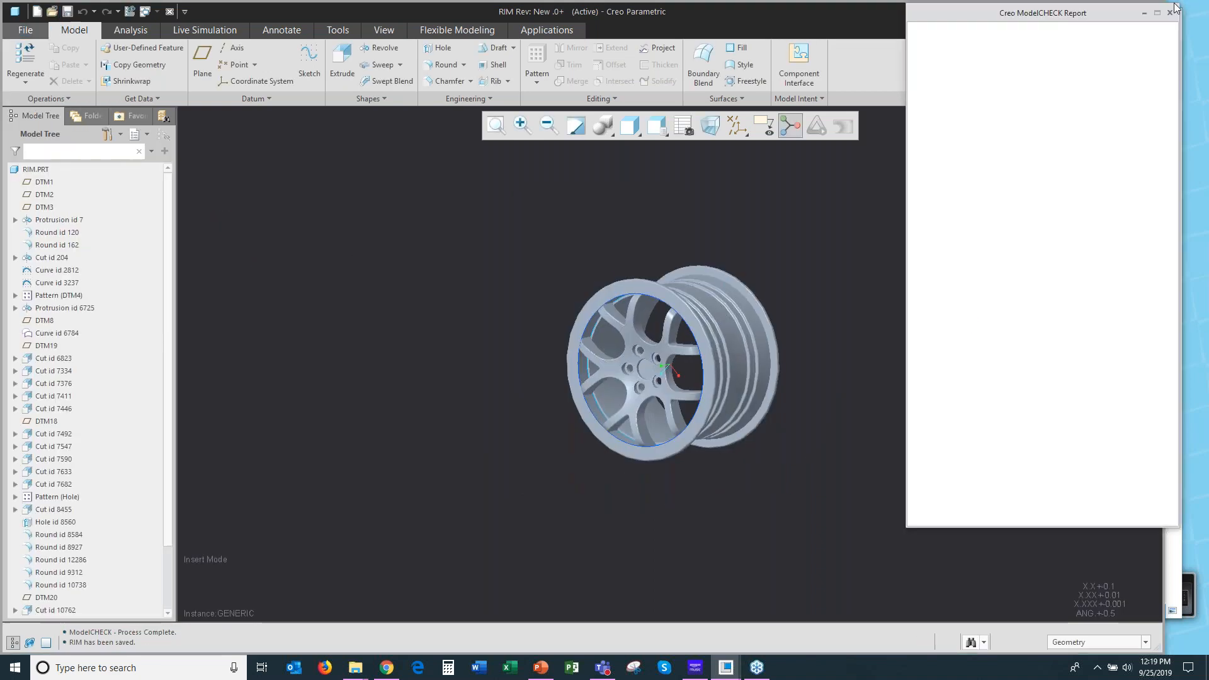
pyautogui.click(1171, 12)
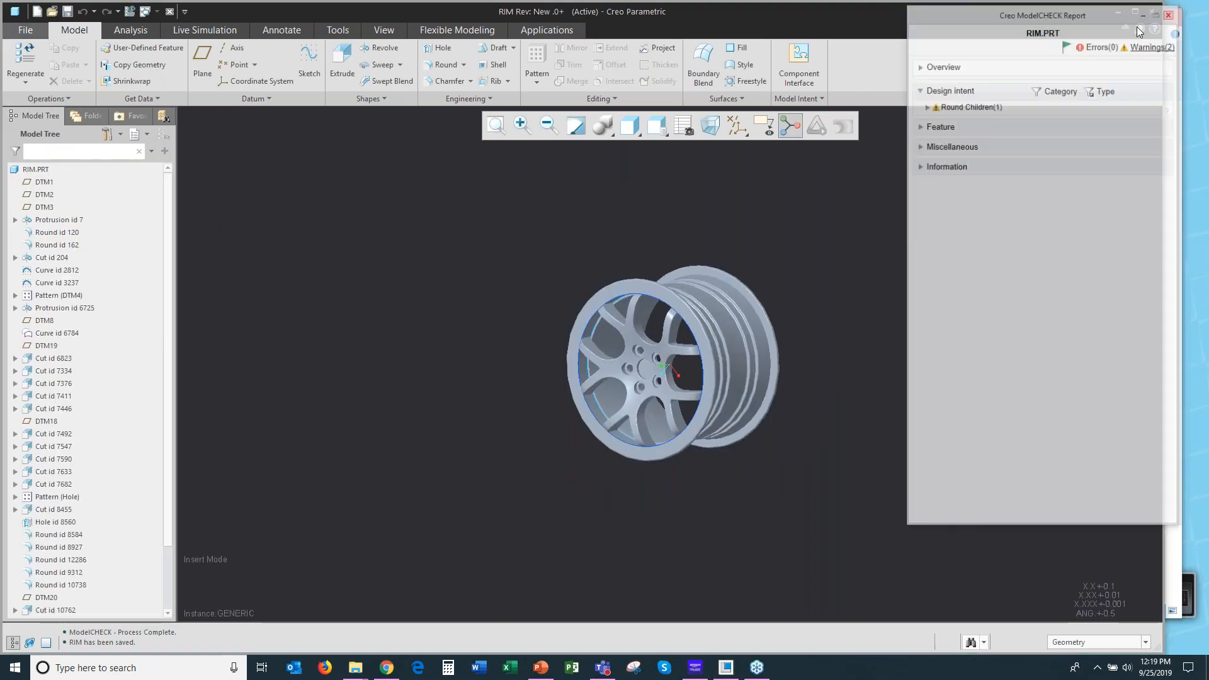
pyautogui.click(169, 12)
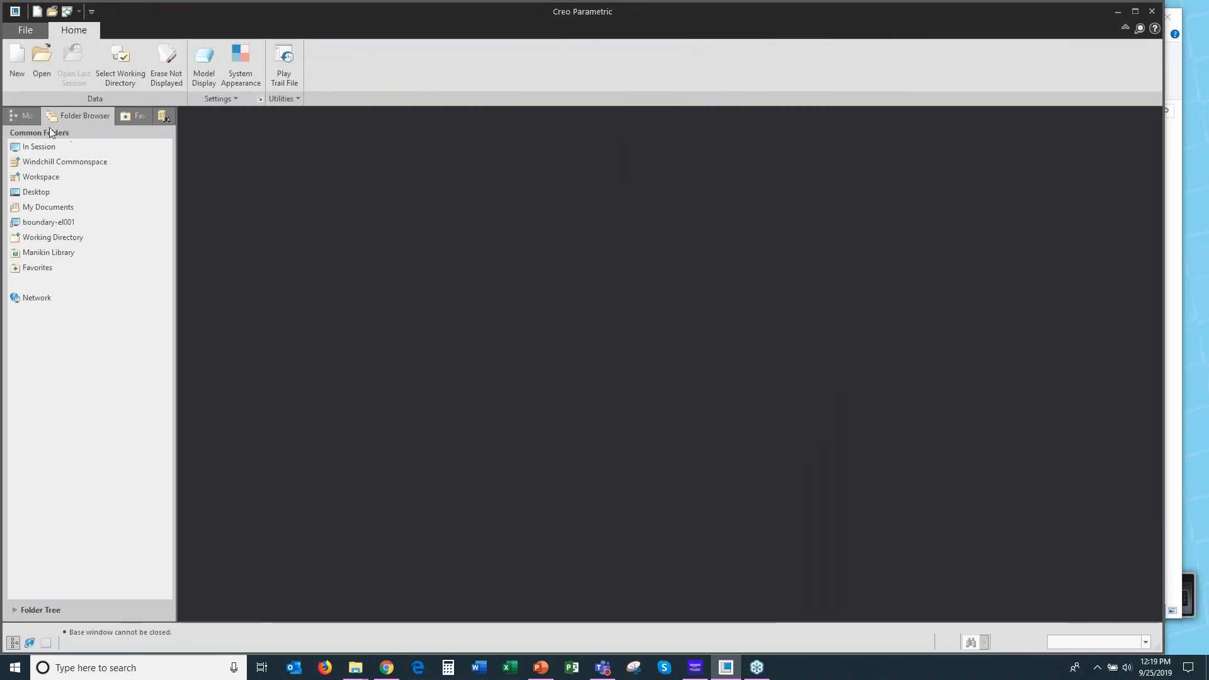
# Start renaming rim.prt in the Windchill workspace, collecting its family instances rim_1.prt and rim2.prt and selecting all three.
pyautogui.click(31, 177)
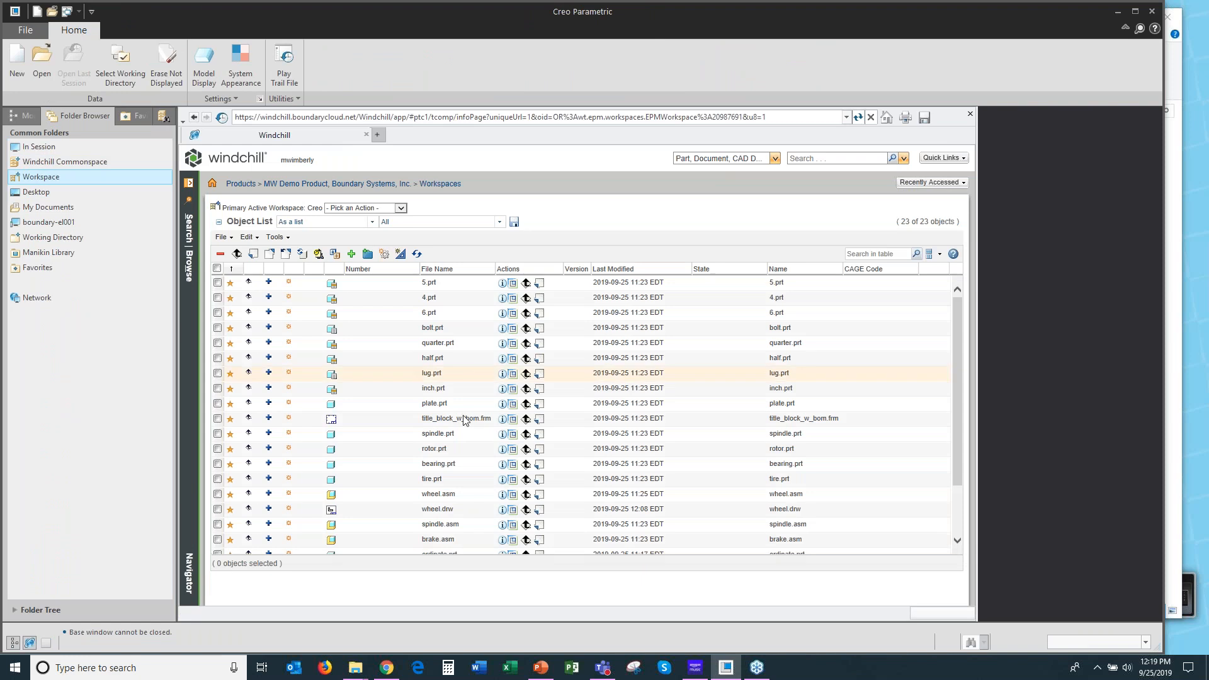
pyautogui.scroll(-3, 455, 453)
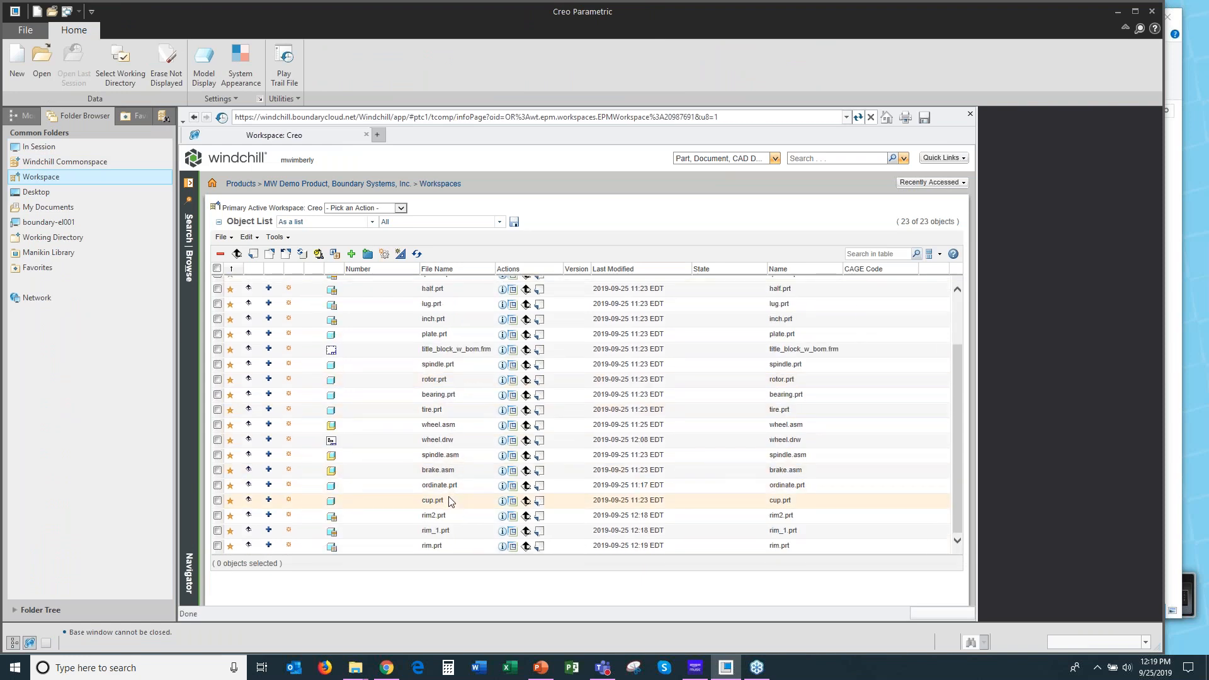
pyautogui.rightClick(450, 547)
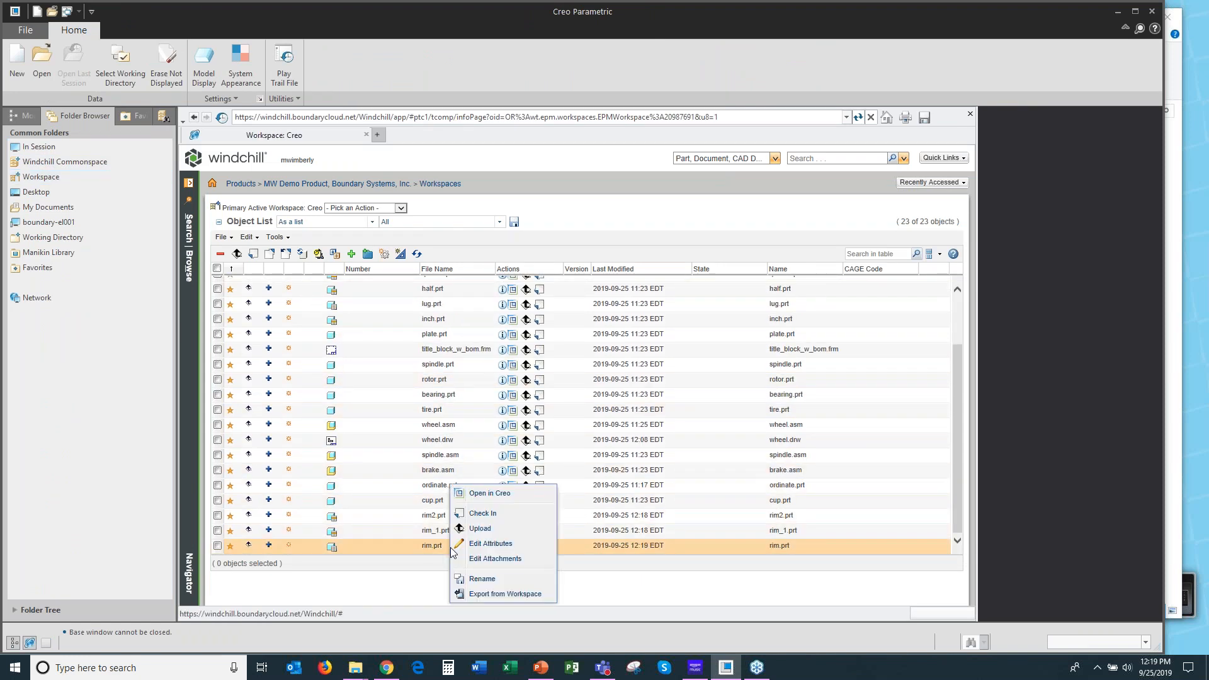
pyautogui.click(477, 582)
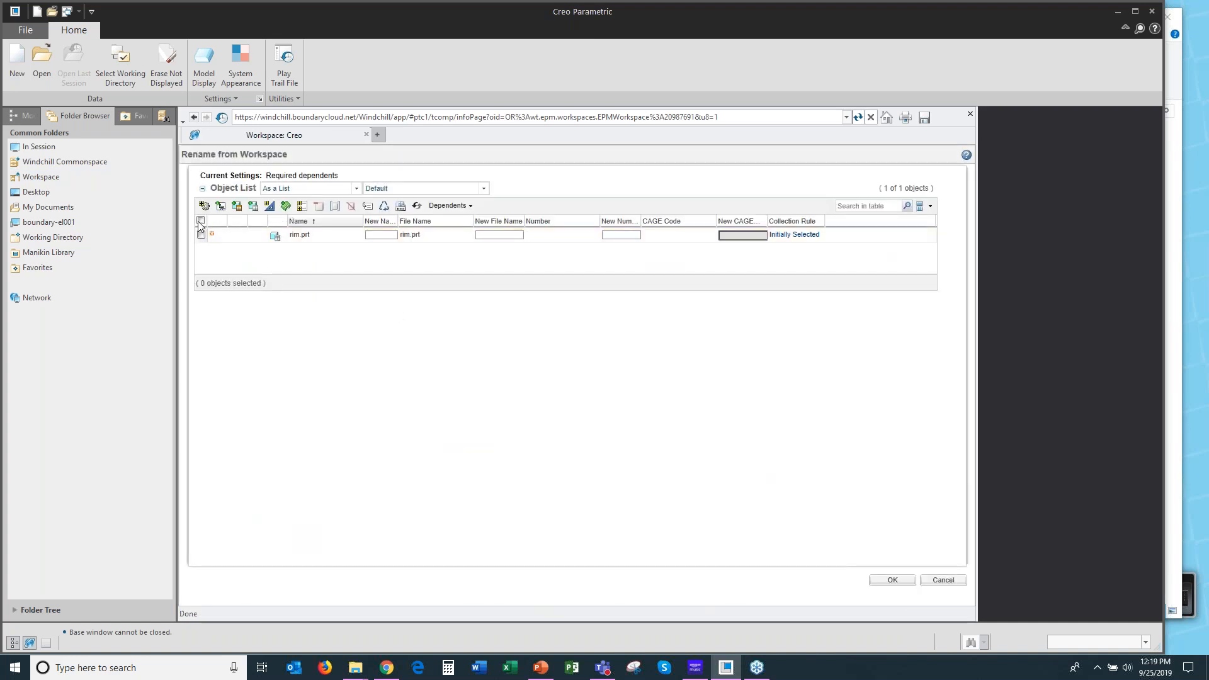
pyautogui.click(200, 222)
pyautogui.click(235, 206)
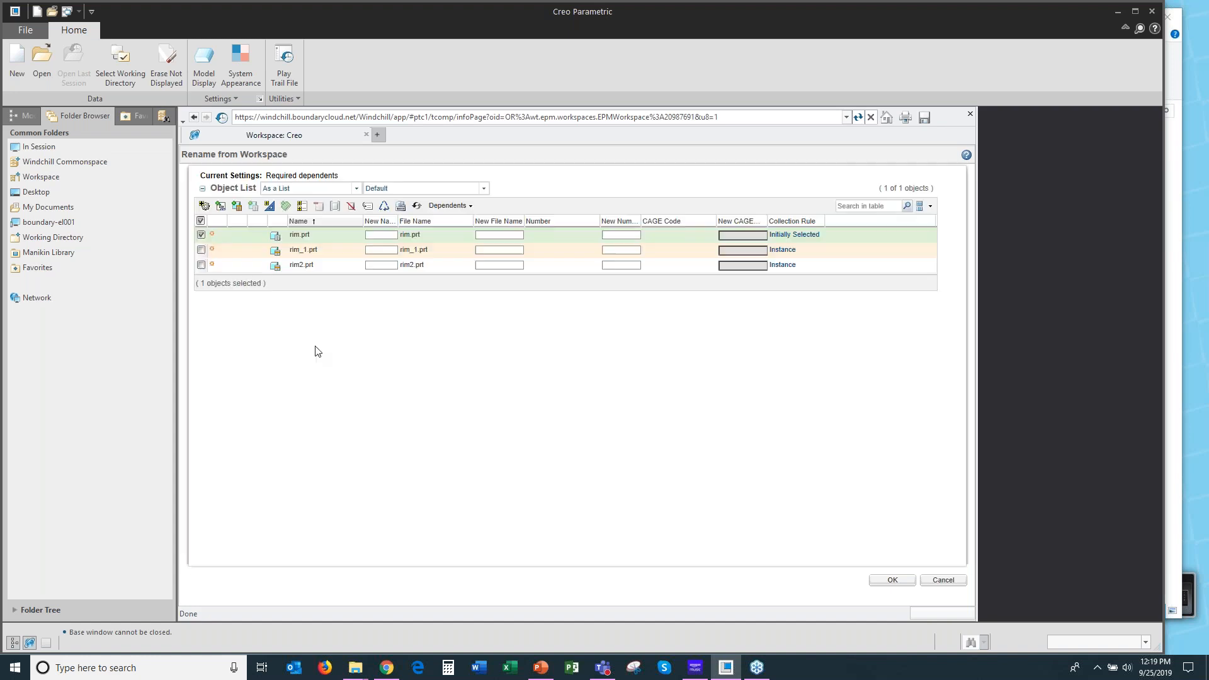
pyautogui.click(200, 221)
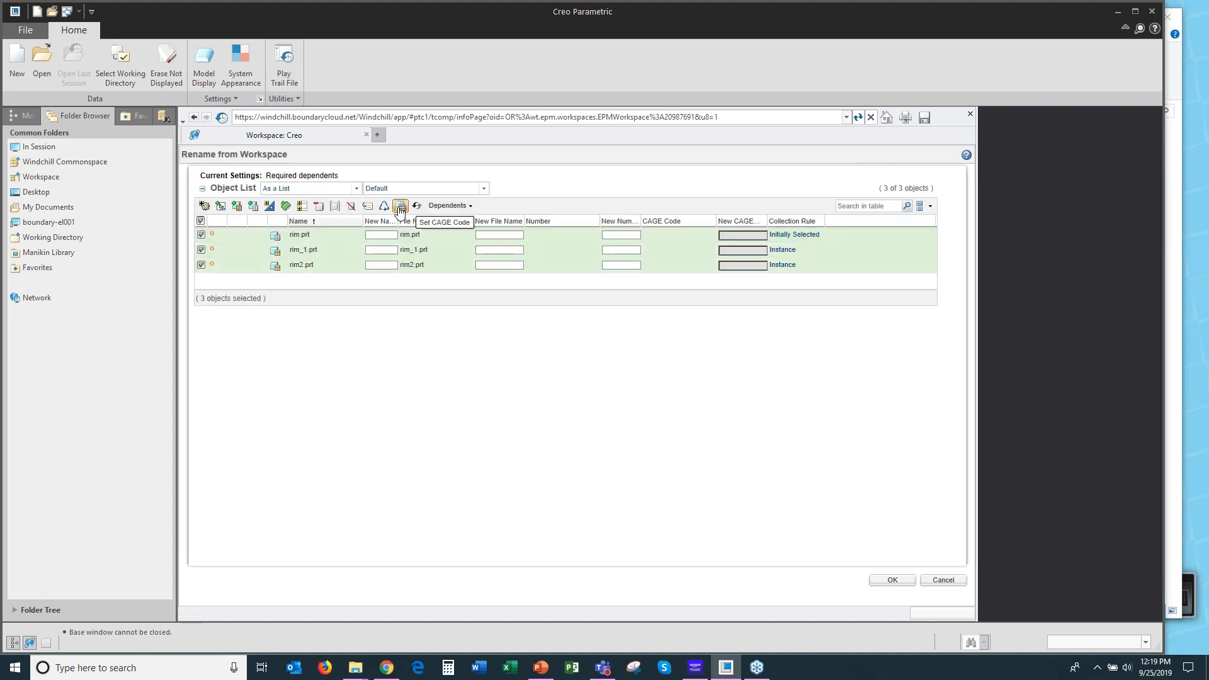
# Set the rename rule for the three rim parts: change the number from *.* to mw-*.*, with name and file name same as number.
pyautogui.click(369, 206)
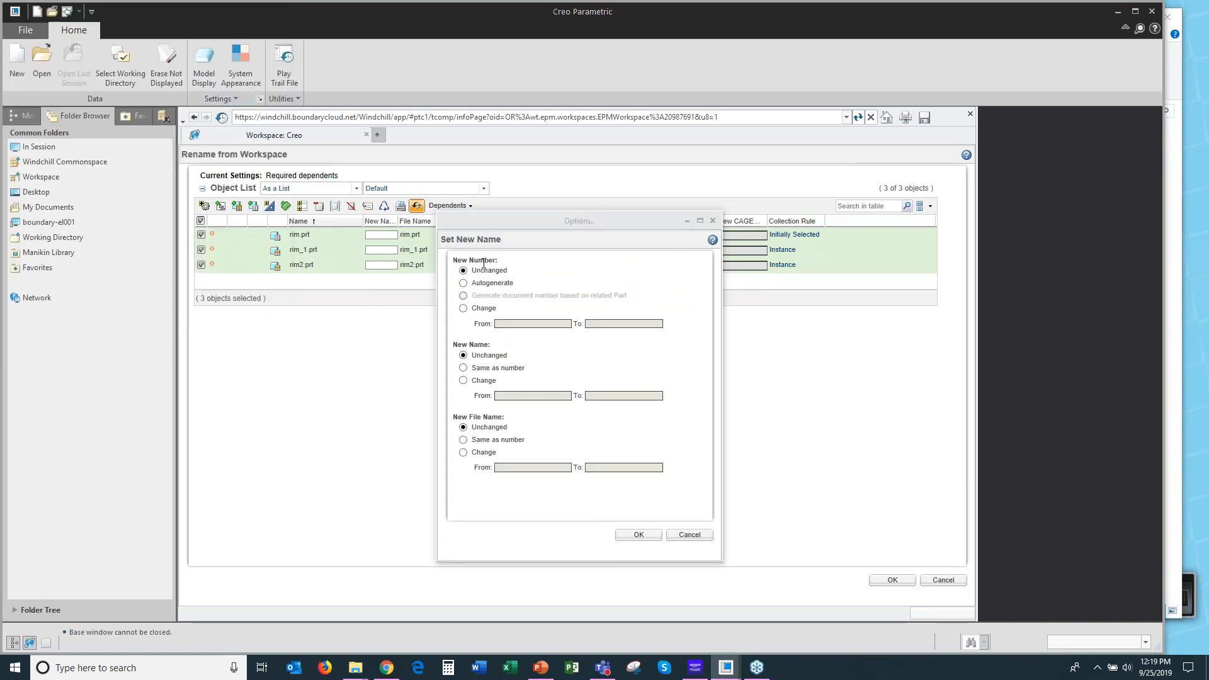
pyautogui.click(464, 308)
pyautogui.click(506, 324)
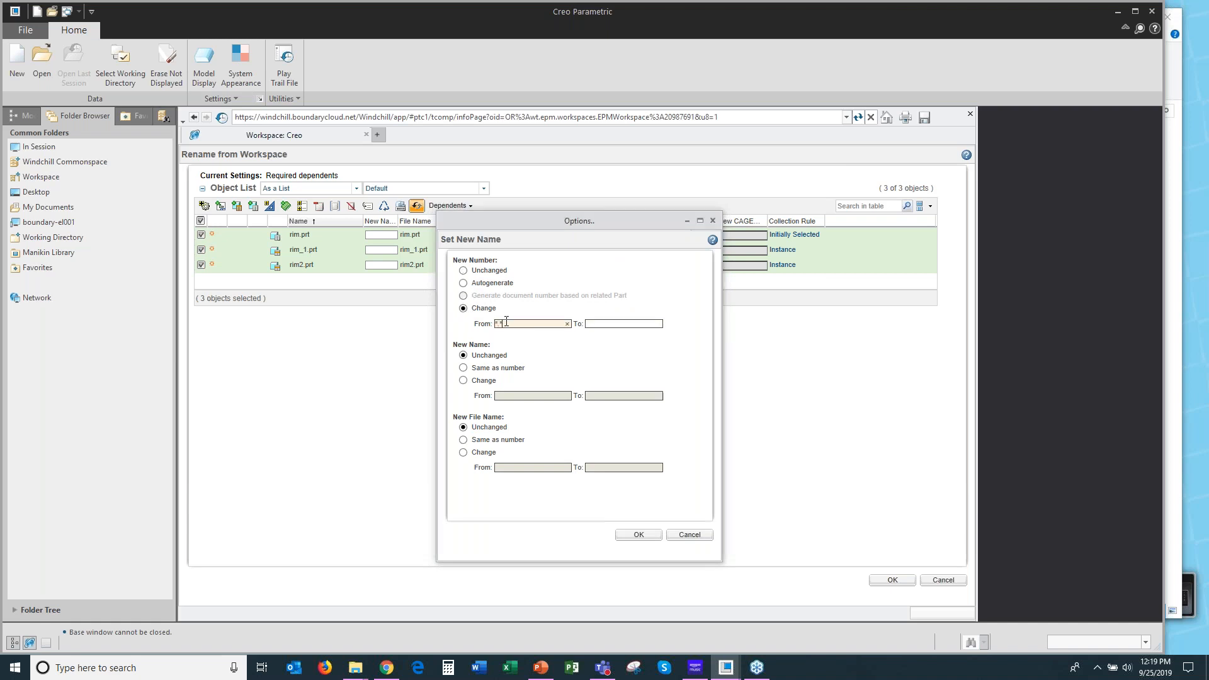
pyautogui.click(598, 325)
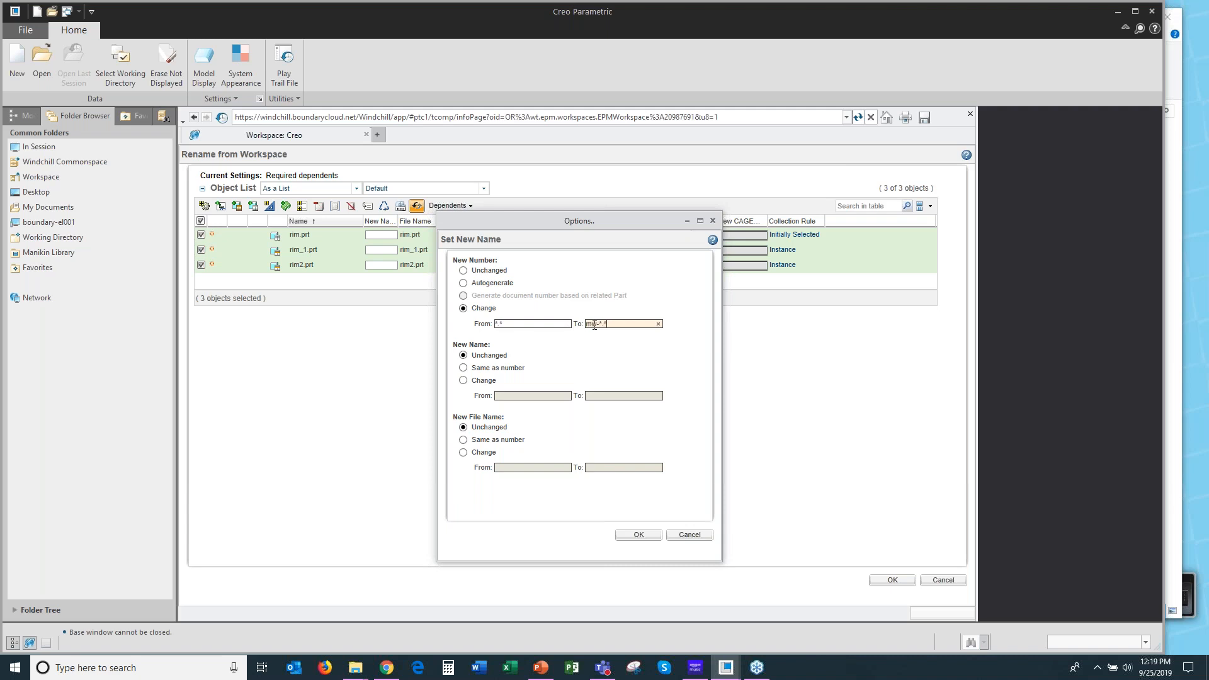
pyautogui.click(464, 381)
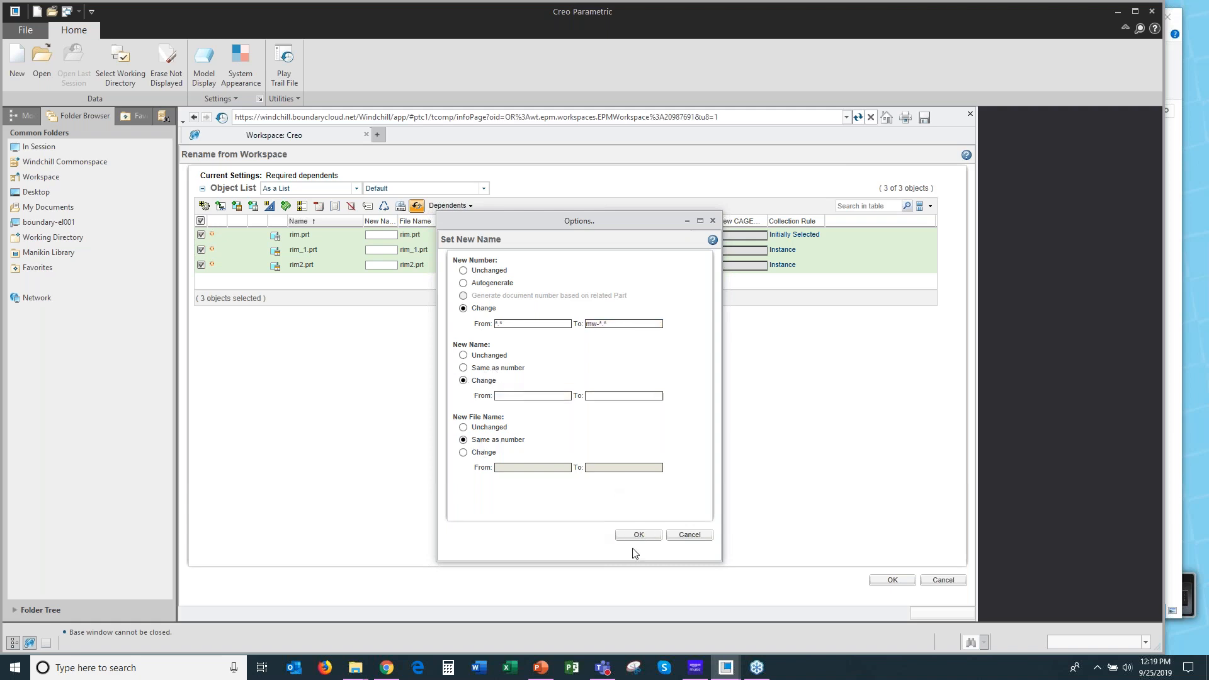
pyautogui.click(465, 368)
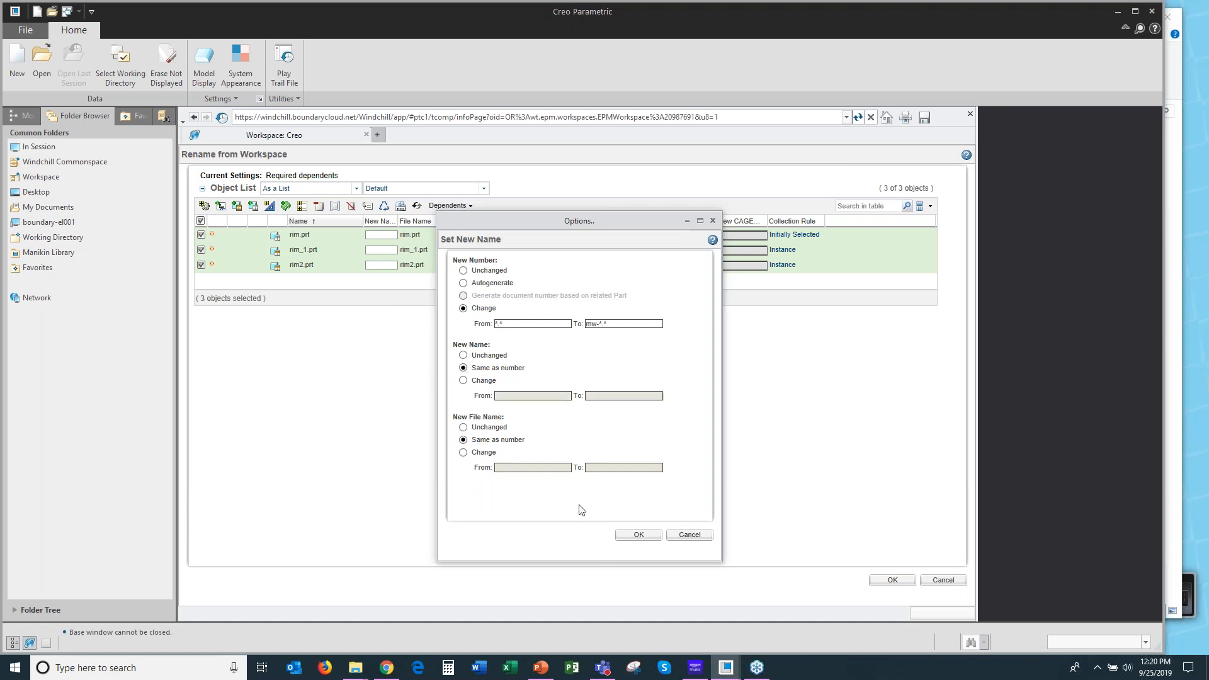
pyautogui.click(646, 541)
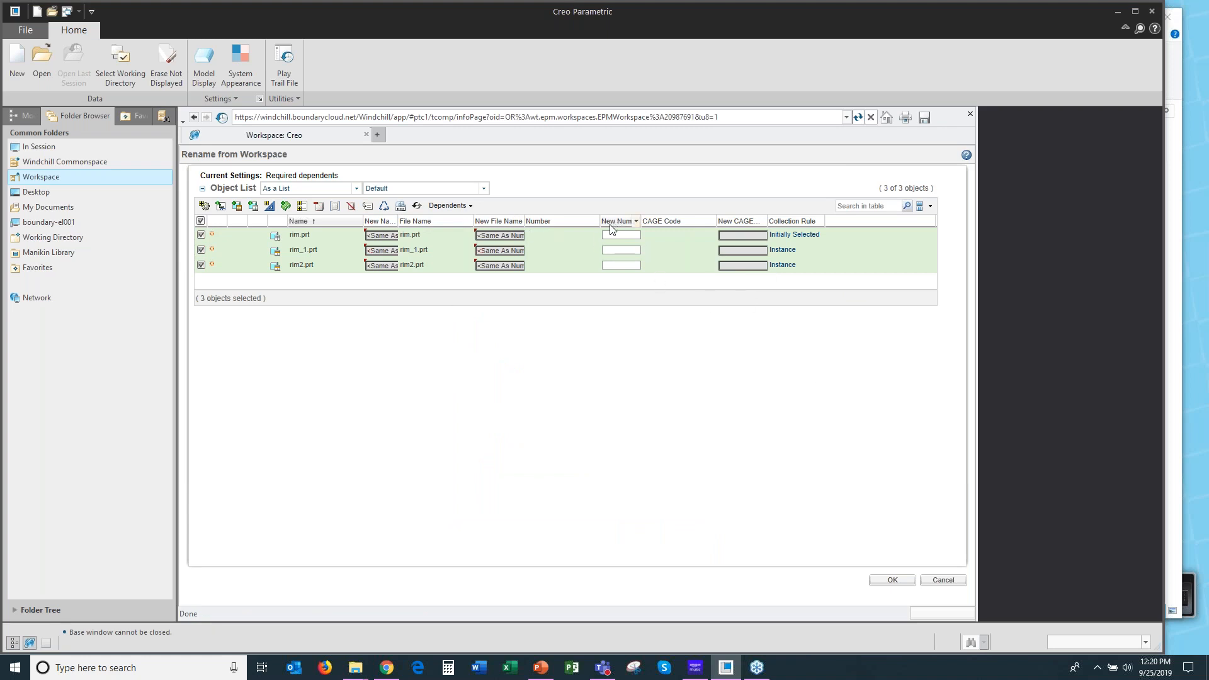
# Recheck the new-name options, reapply them, and try to submit the rename of the three rim parts.
pyautogui.click(367, 205)
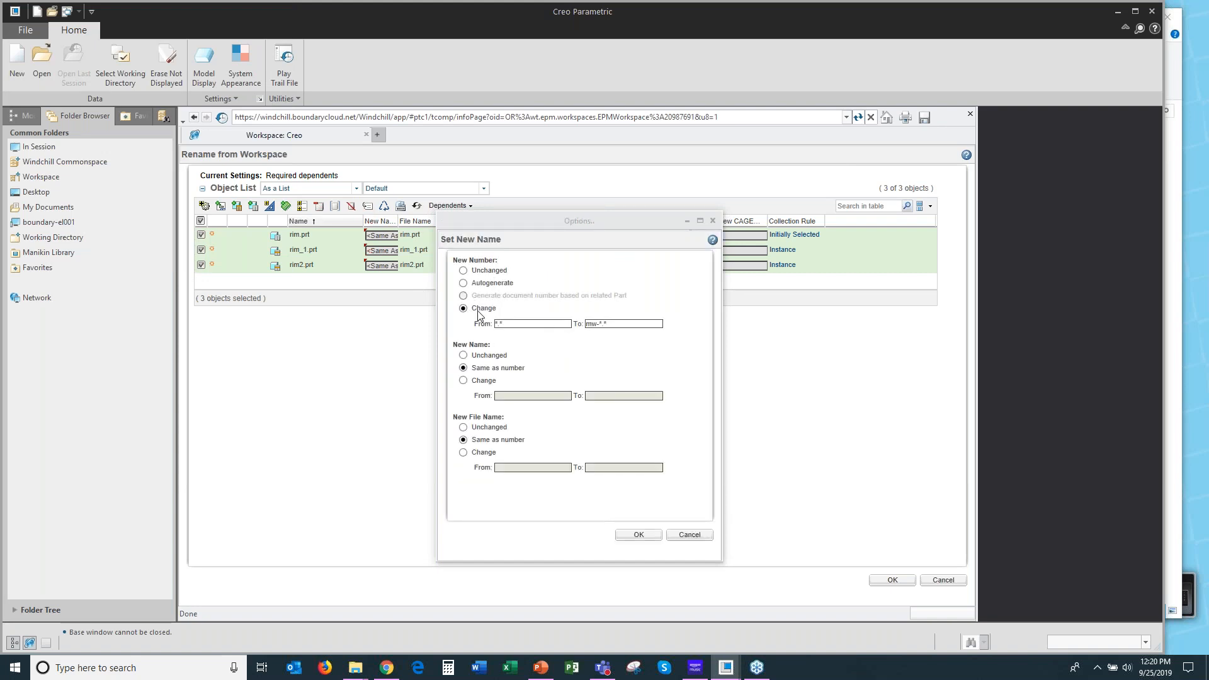
pyautogui.click(638, 537)
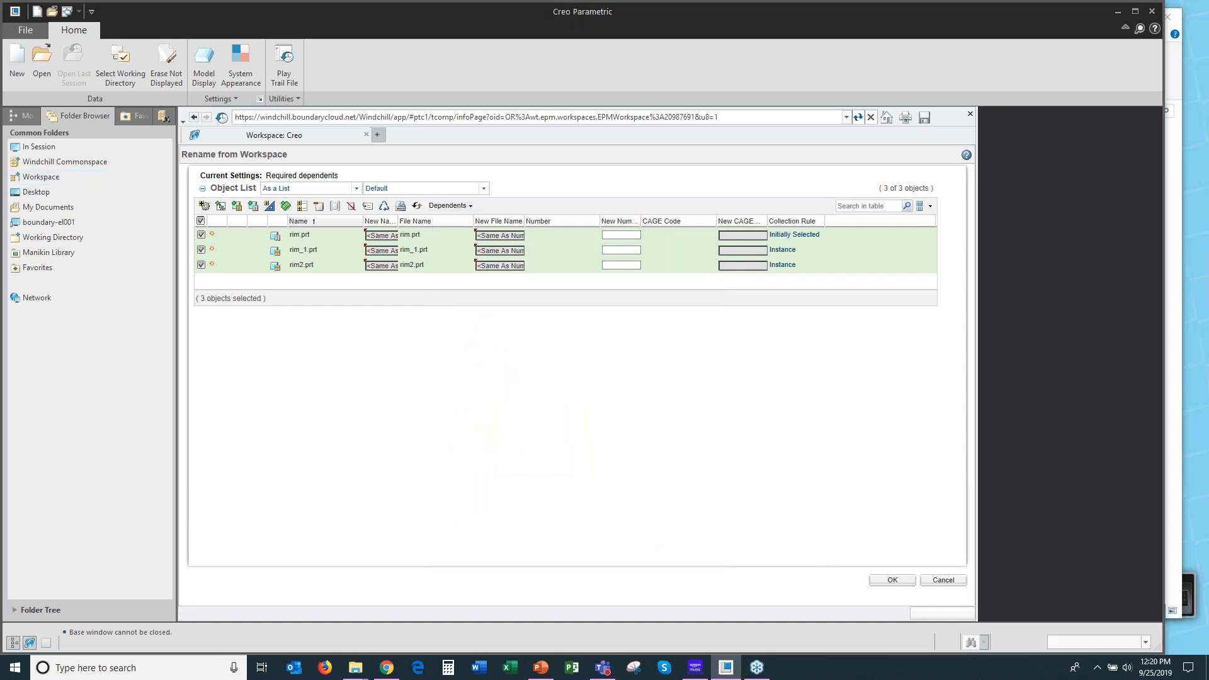
pyautogui.click(892, 580)
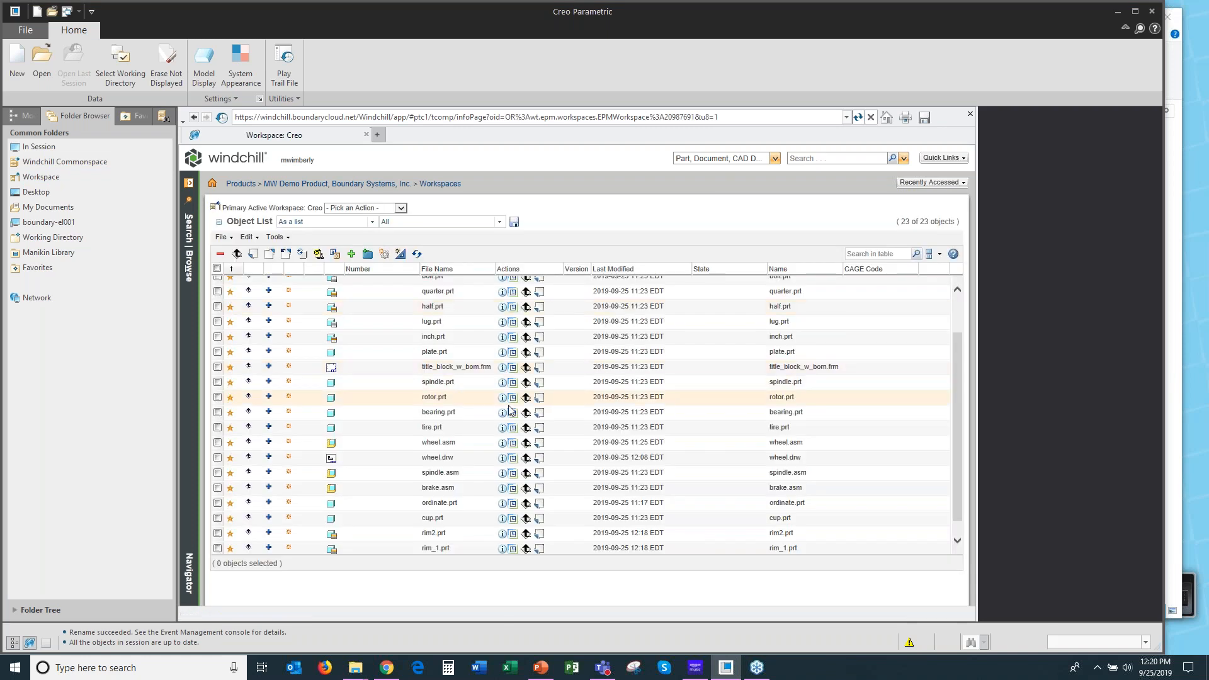
# Start another rename of rim.prt from the workspace, collect its family instances and select all three parts.
pyautogui.scroll(-3, 504, 397)
pyautogui.scroll(-1, 485, 478)
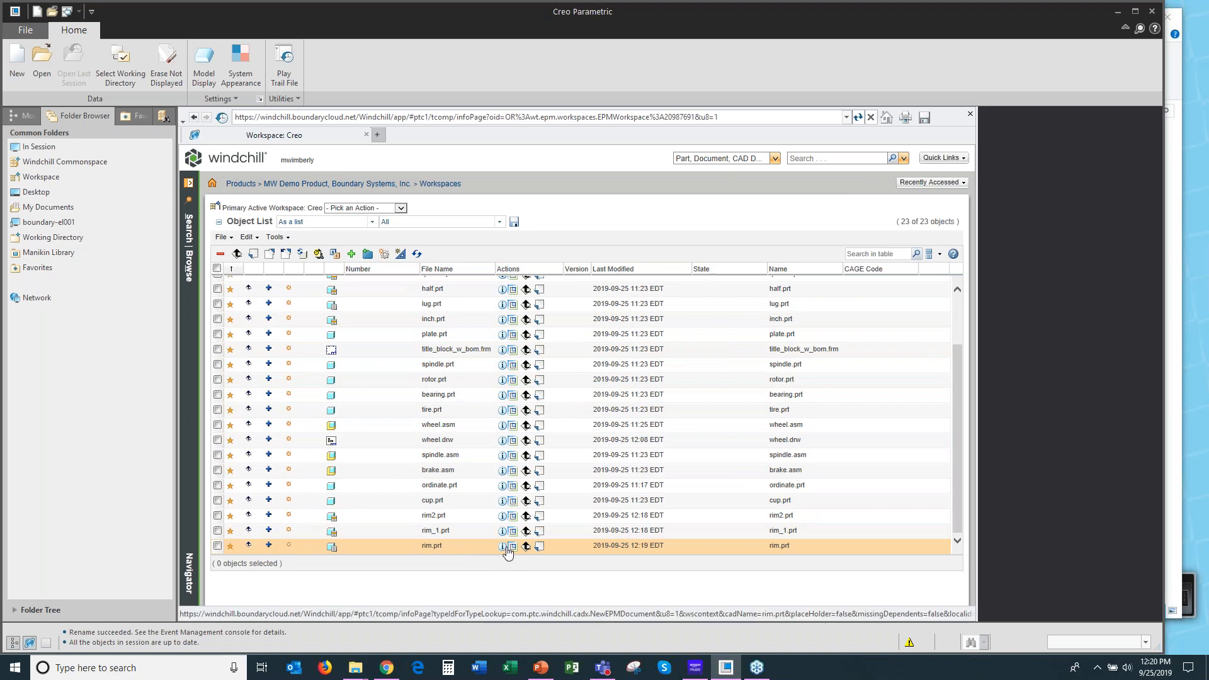
pyautogui.rightClick(383, 544)
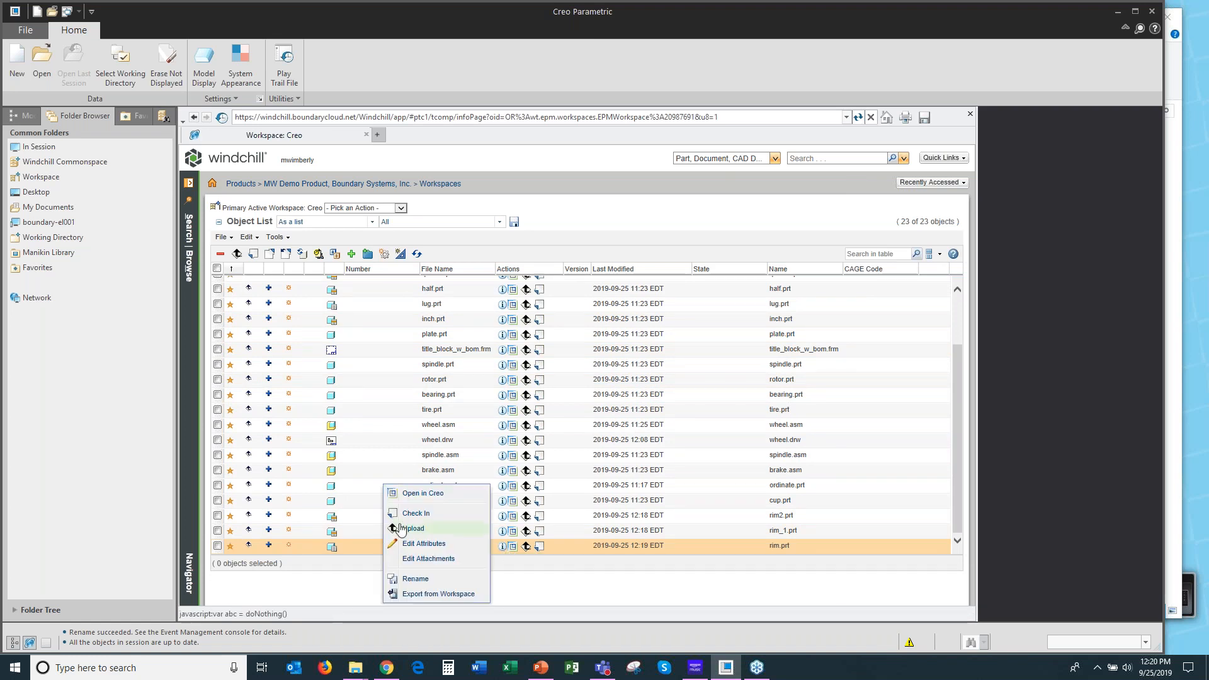
pyautogui.click(415, 579)
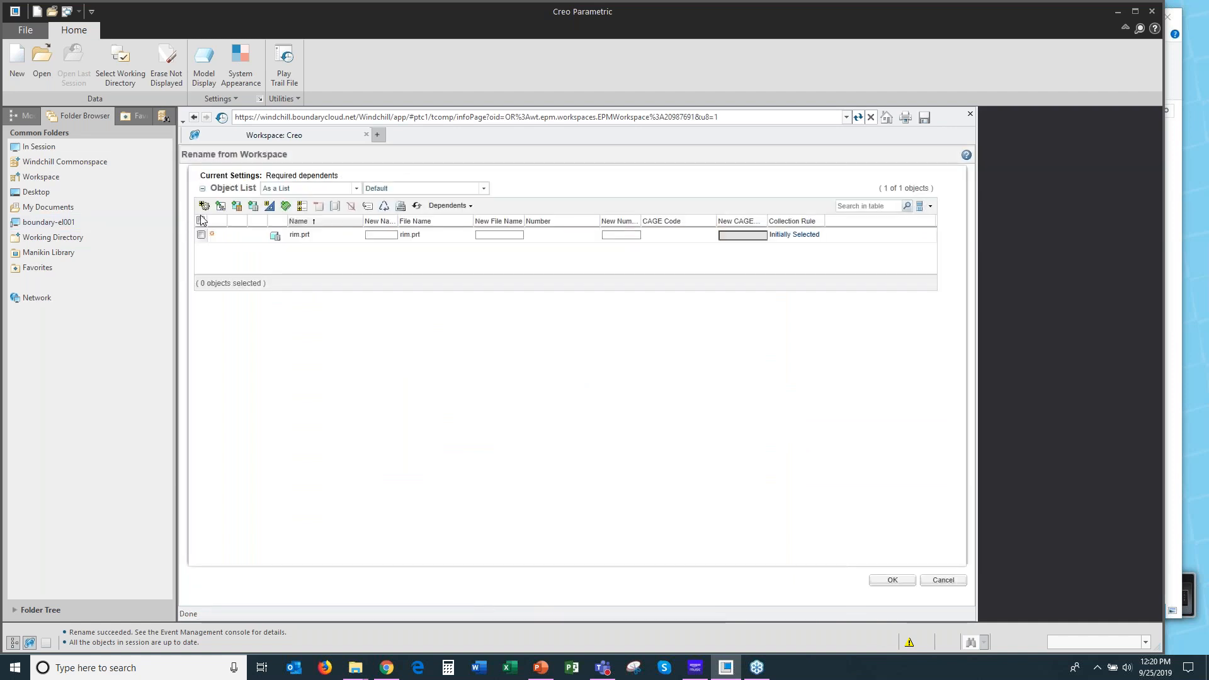
pyautogui.click(225, 207)
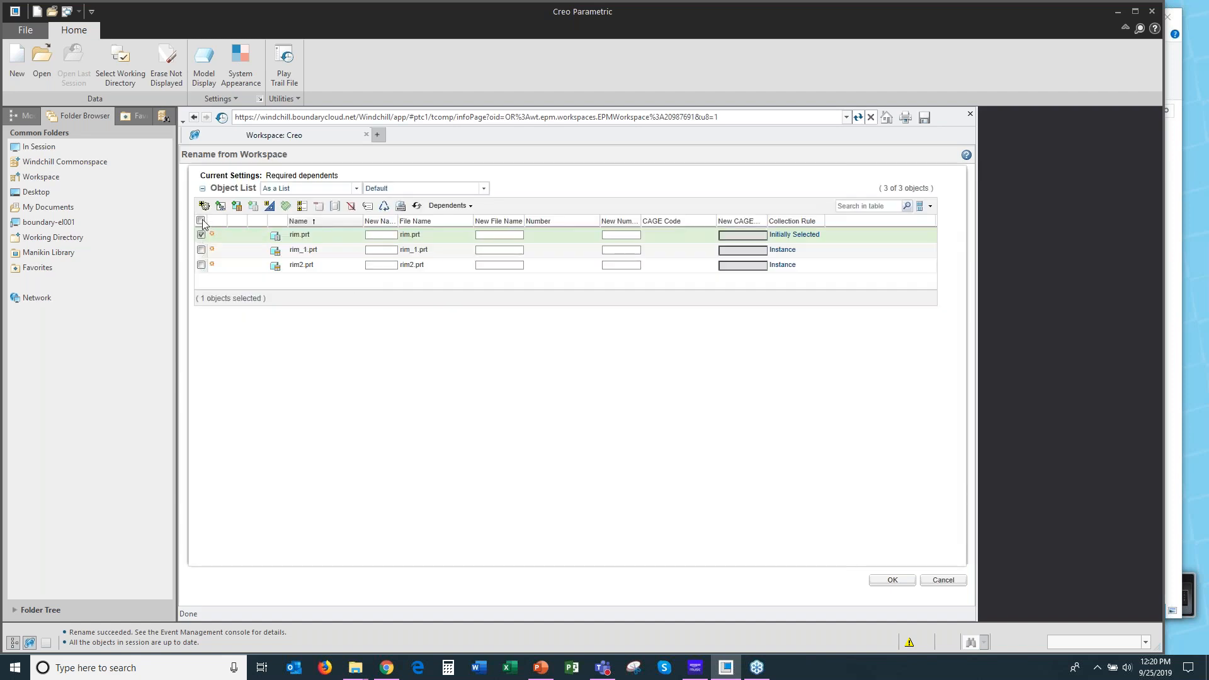
pyautogui.click(201, 221)
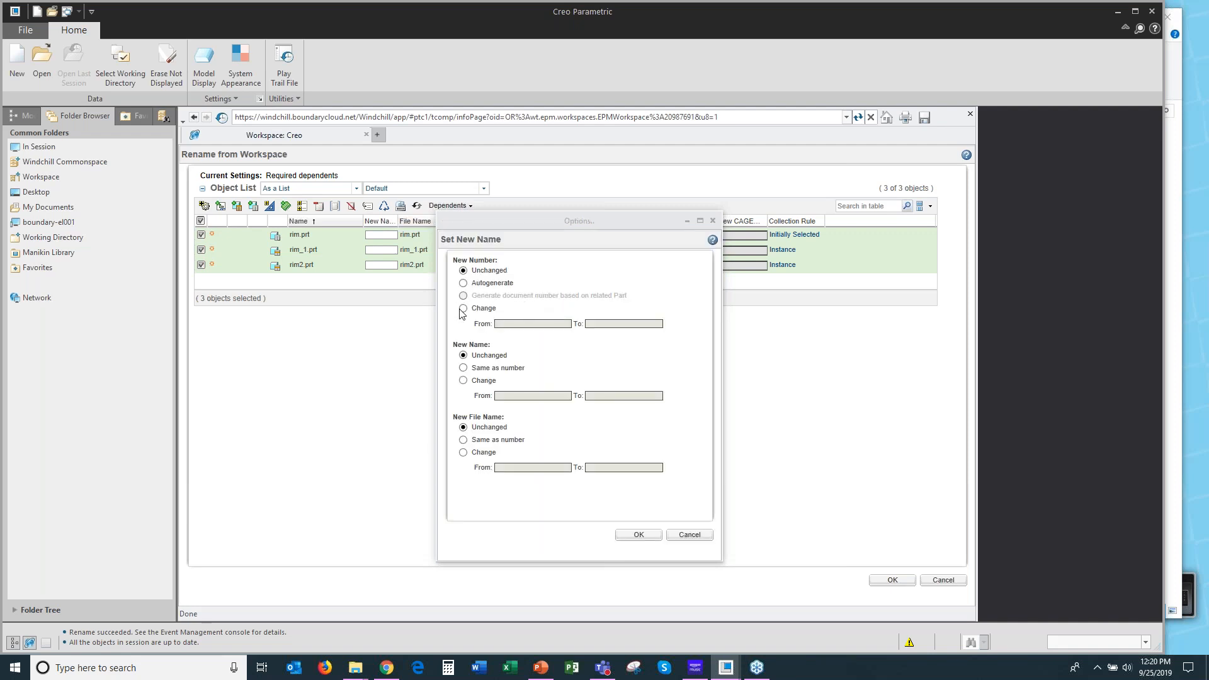
# Set the new number, name and file name of the three rim parts to change from *.* to mw-*.*.
pyautogui.click(464, 308)
pyautogui.click(511, 325)
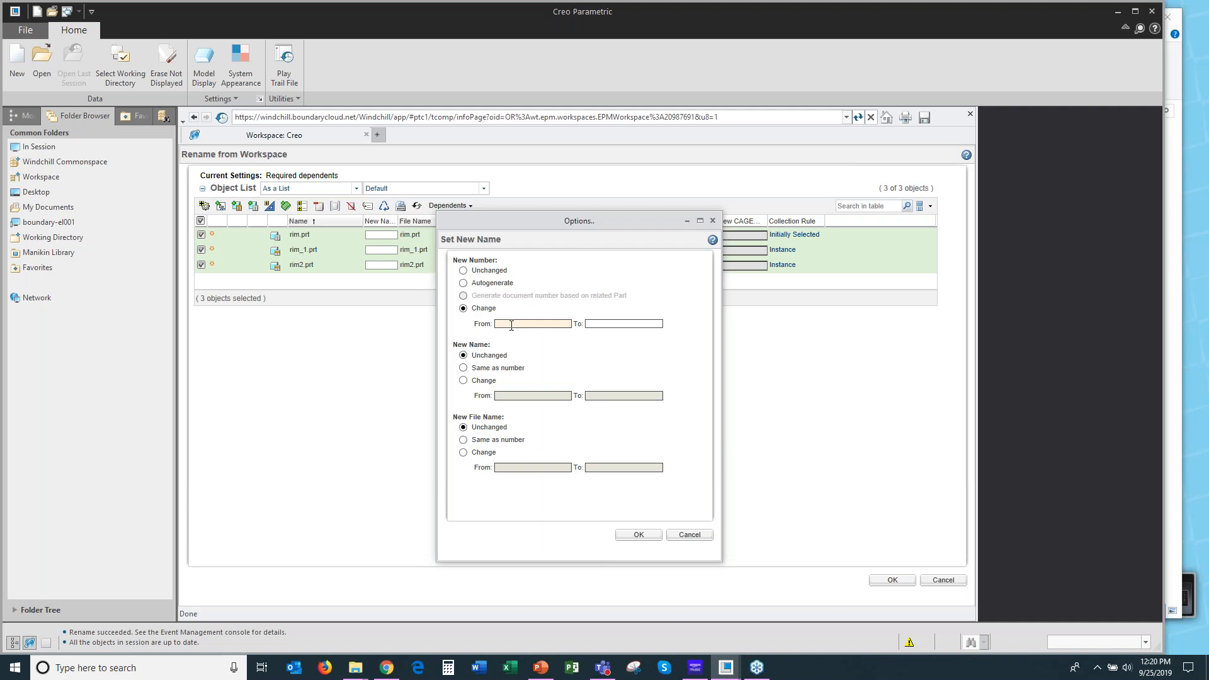
pyautogui.click(611, 323)
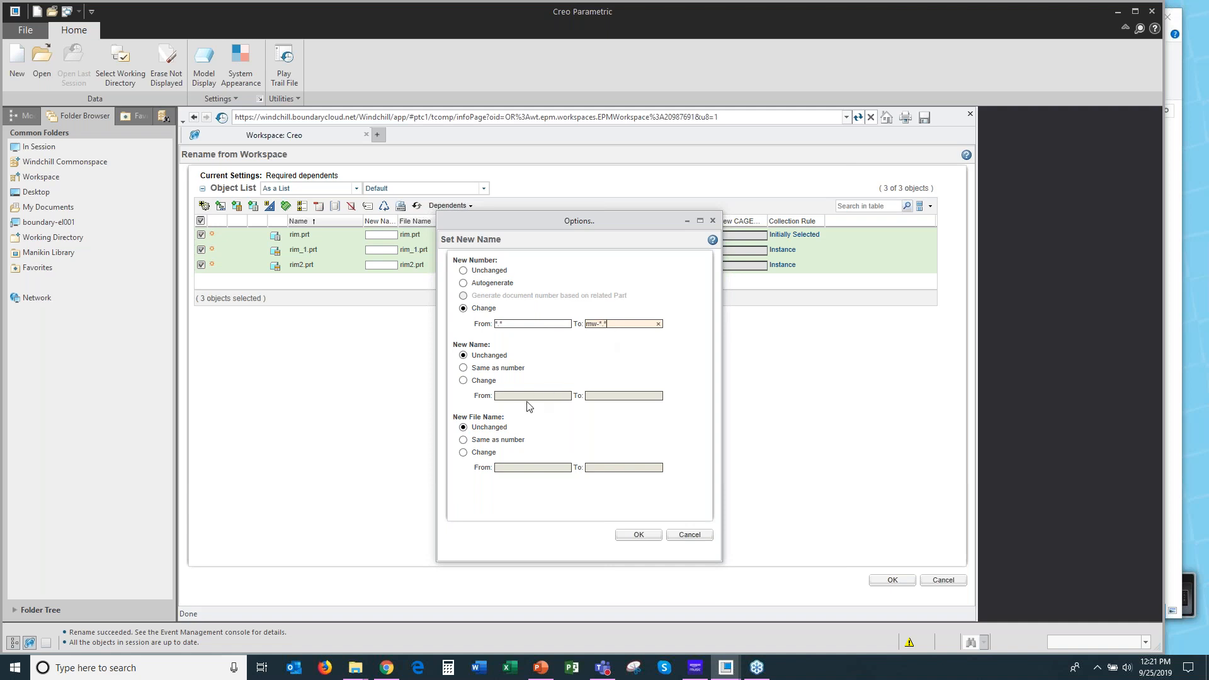
pyautogui.click(464, 381)
pyautogui.click(502, 395)
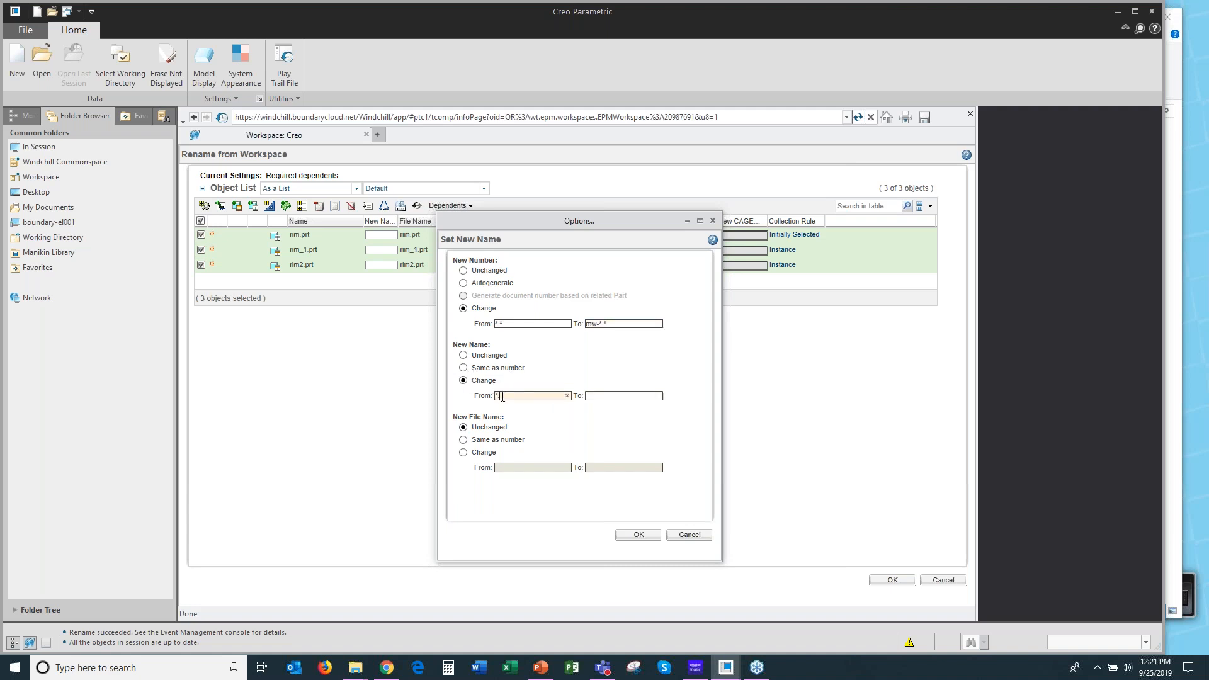
pyautogui.click(601, 395)
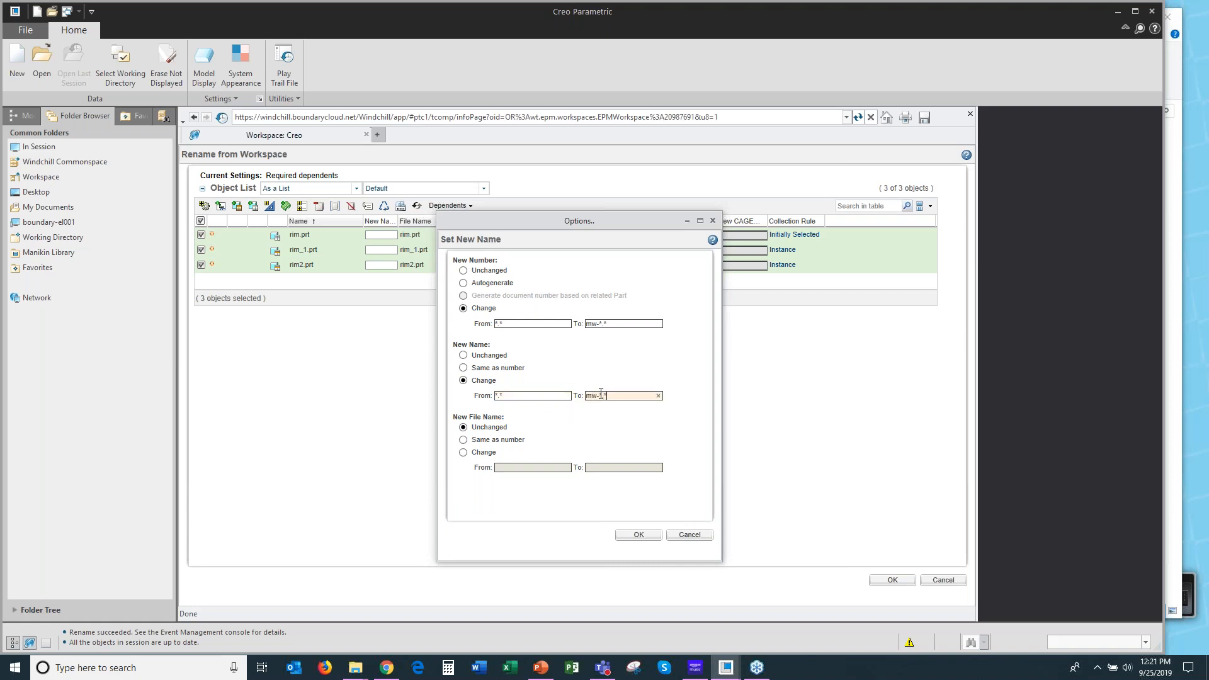
pyautogui.click(464, 452)
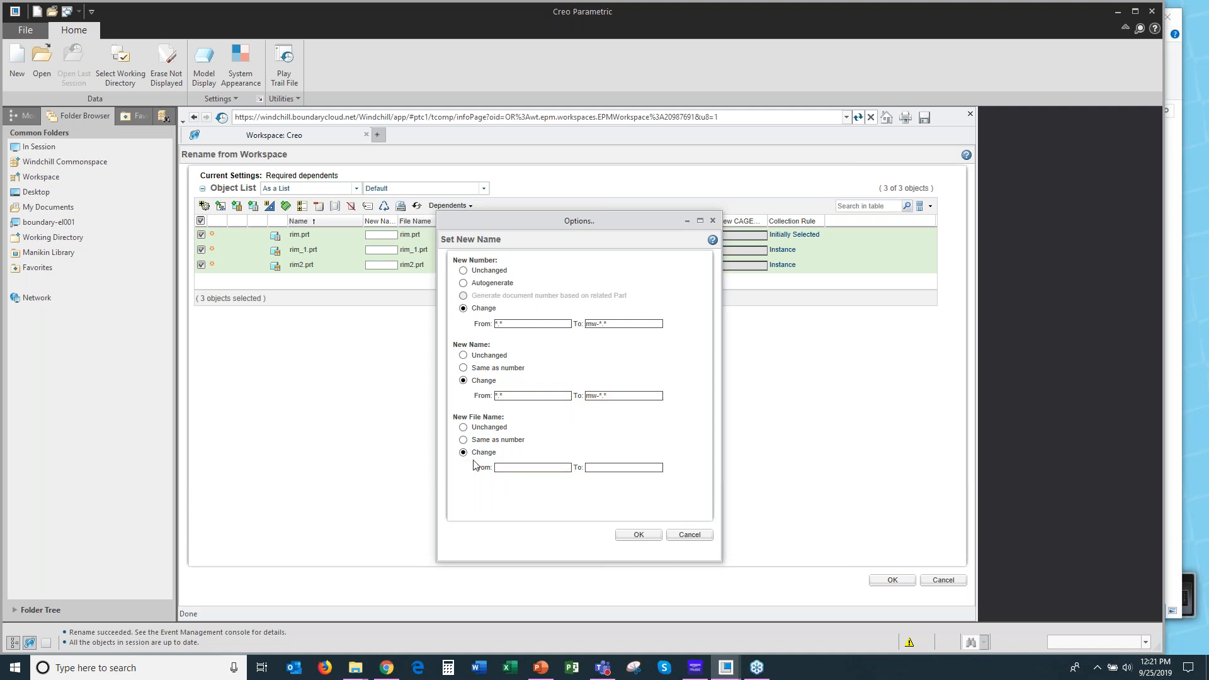
pyautogui.click(609, 467)
pyautogui.click(605, 465)
pyautogui.click(638, 535)
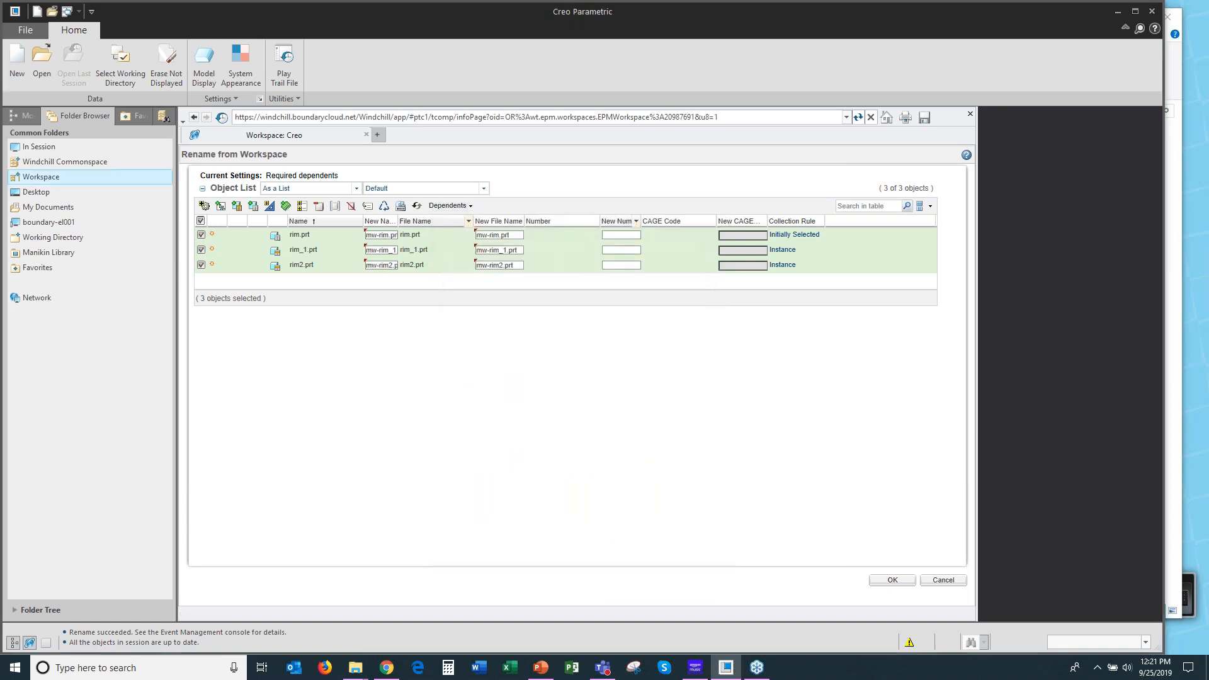
# Copy mw-rim.prt from the new file name into the new number of all three parts and submit the rename.
pyautogui.click(625, 235)
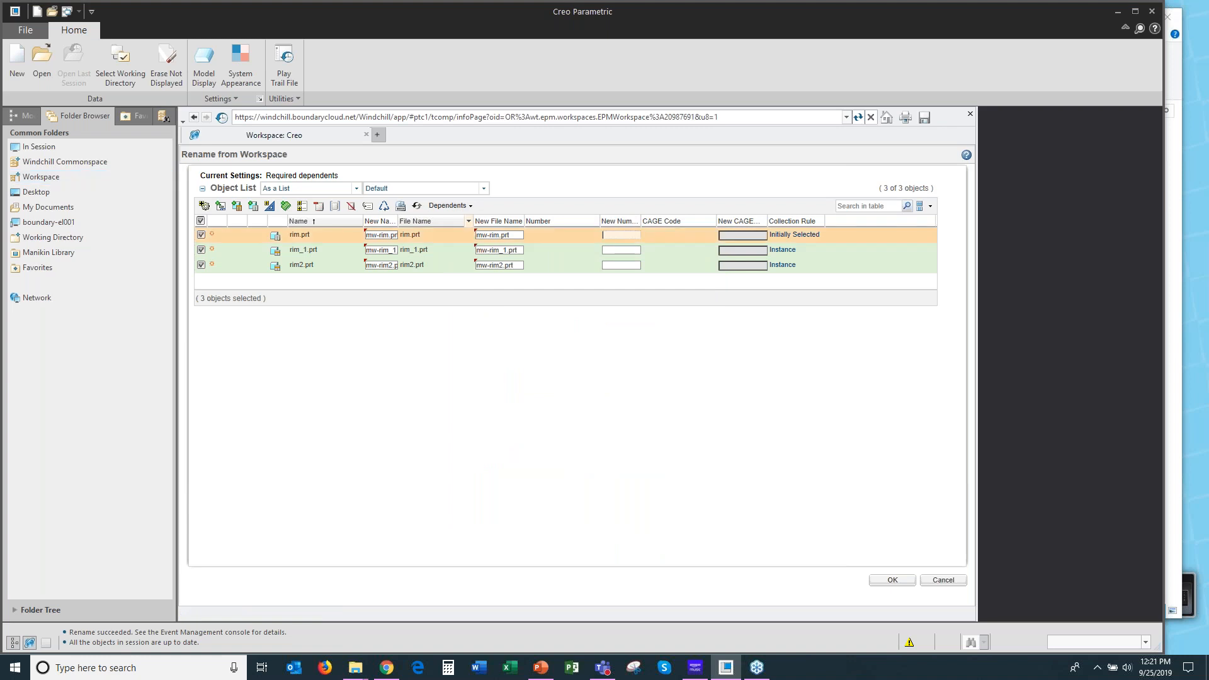
pyautogui.click(513, 236)
pyautogui.tripleClick(516, 234)
pyautogui.hotkey('ctrl', 'c')
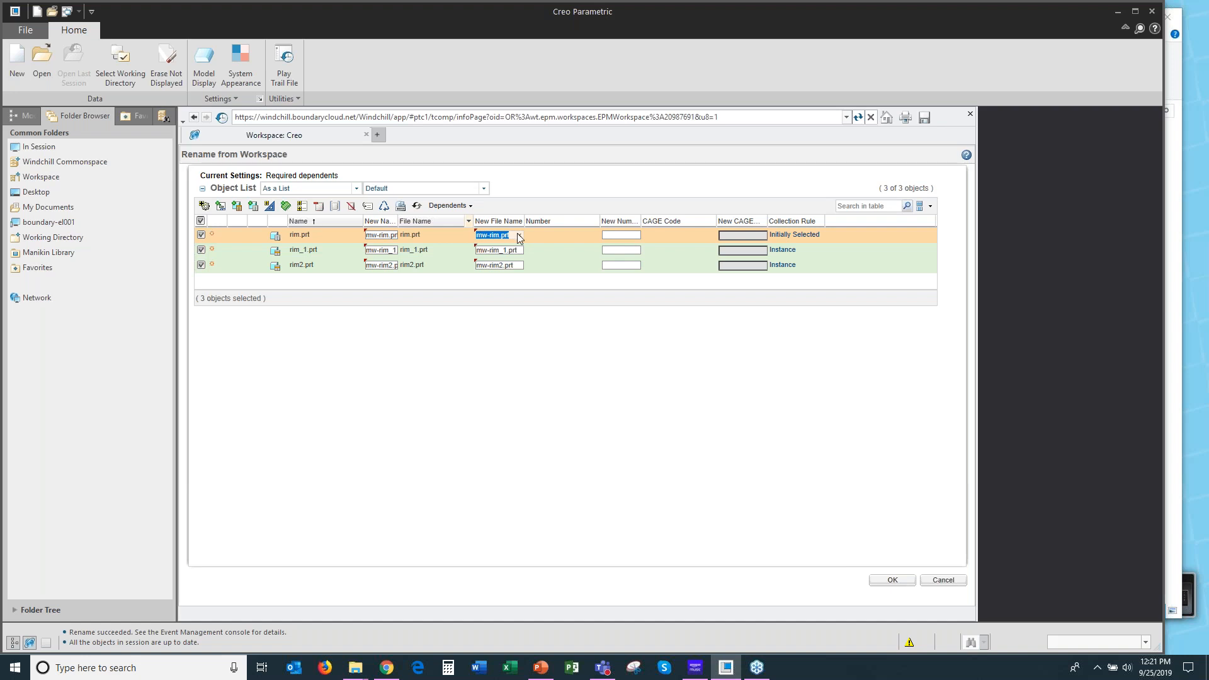
pyautogui.click(637, 236)
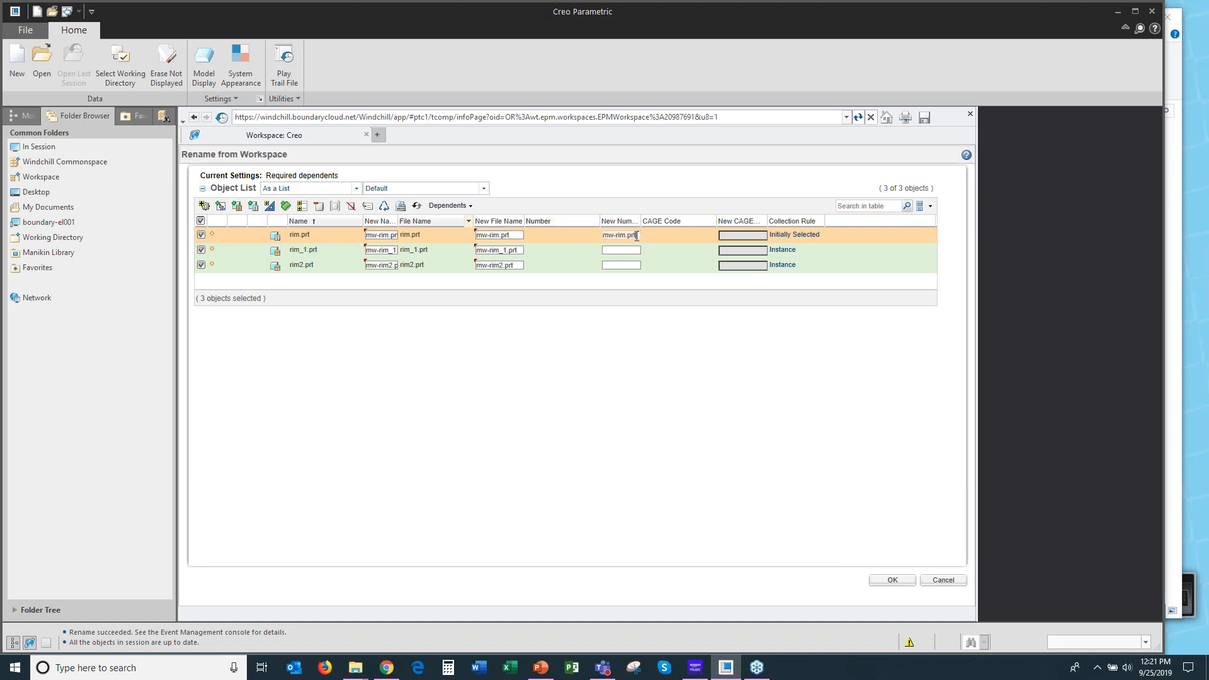
pyautogui.click(630, 250)
pyautogui.click(625, 265)
pyautogui.hotkey('ctrl', 'v')
pyautogui.click(894, 582)
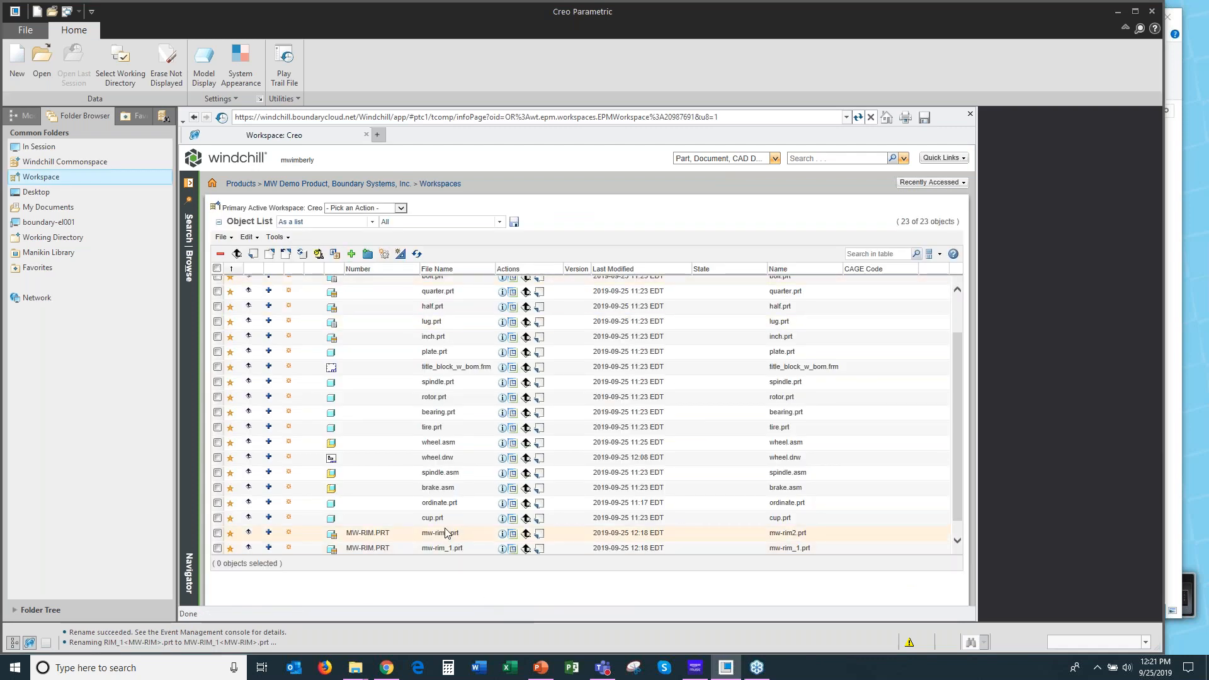
# Try to check in mw-rim.prt, mw-rim_1.prt and mw-rim2.prt to MW Demo Product with the default options.
pyautogui.scroll(-1, 441, 534)
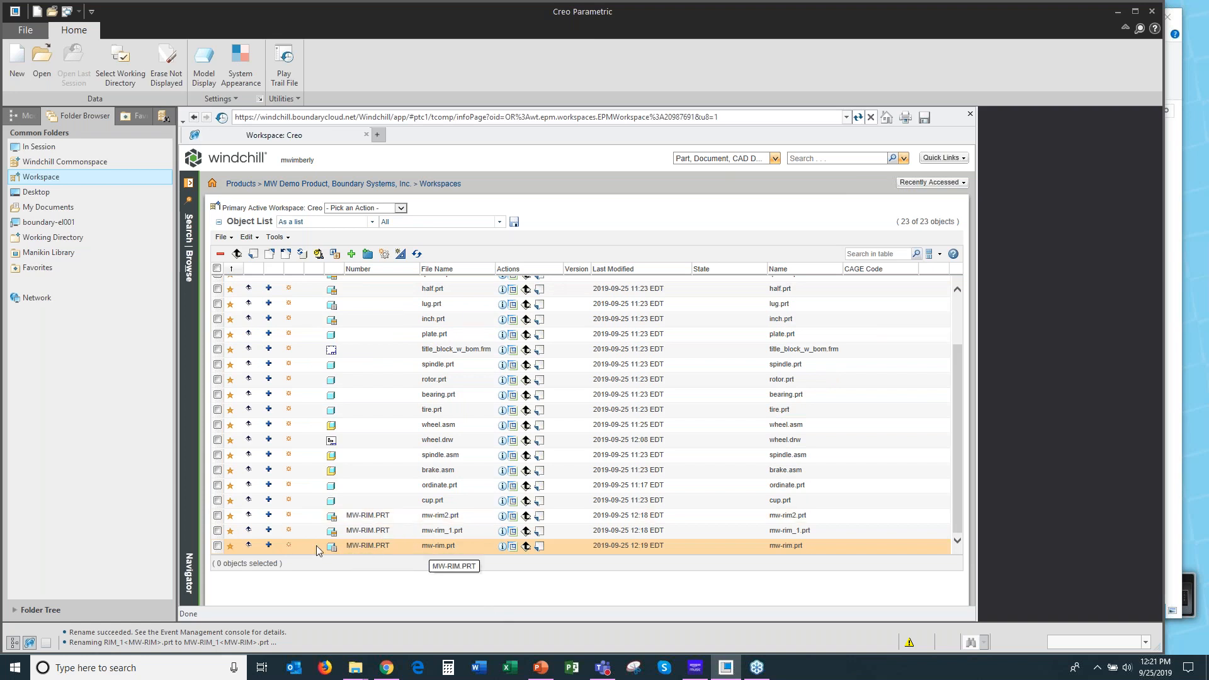
pyautogui.click(218, 546)
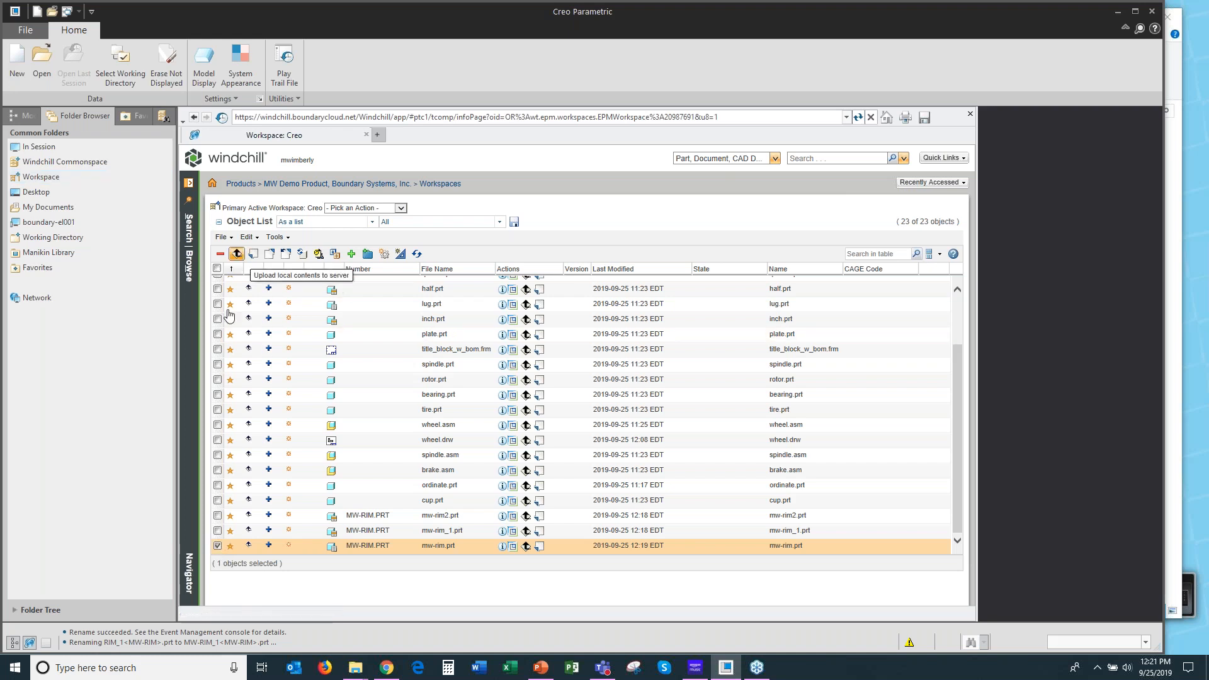
pyautogui.click(218, 531)
pyautogui.click(218, 515)
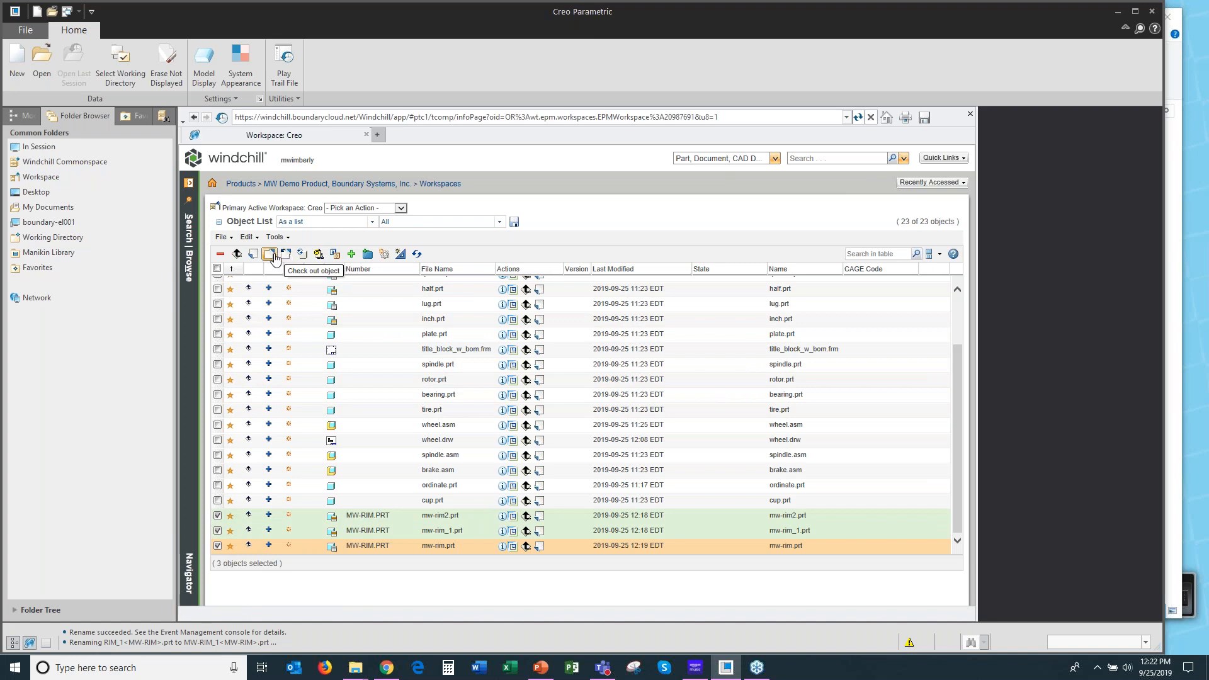
pyautogui.click(252, 254)
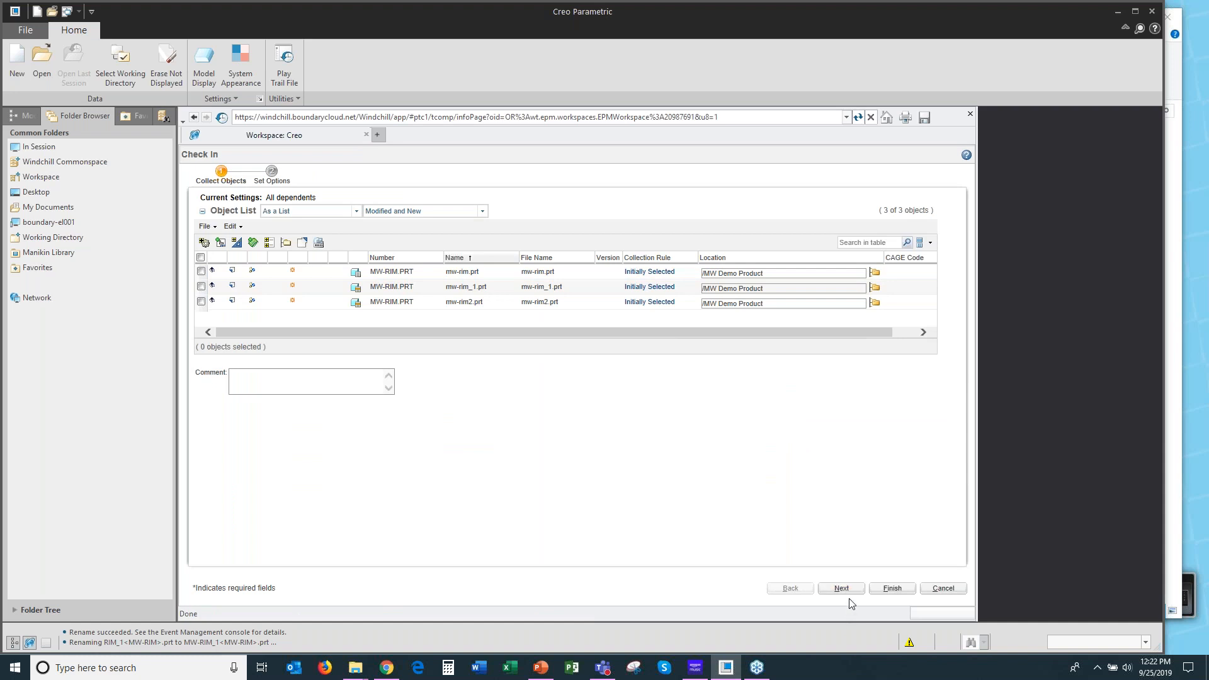
pyautogui.click(893, 589)
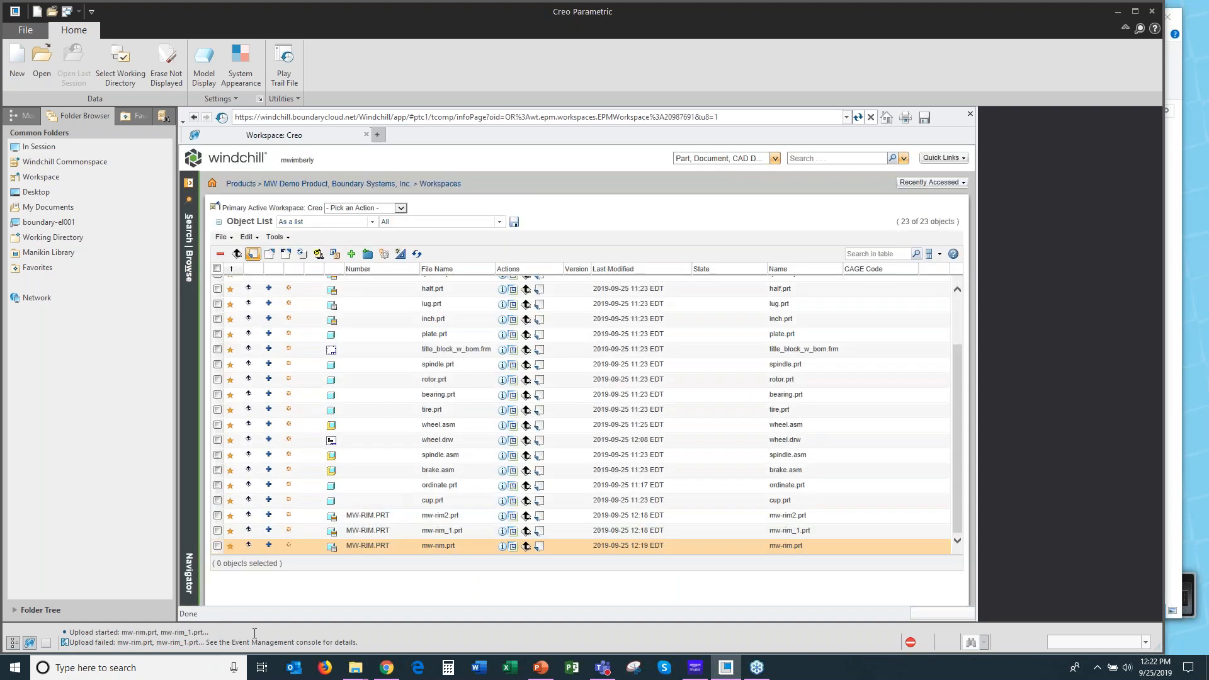
# Examine the conflict description of the latest mw-rim upload in Event Management and close the console.
pyautogui.click(911, 638)
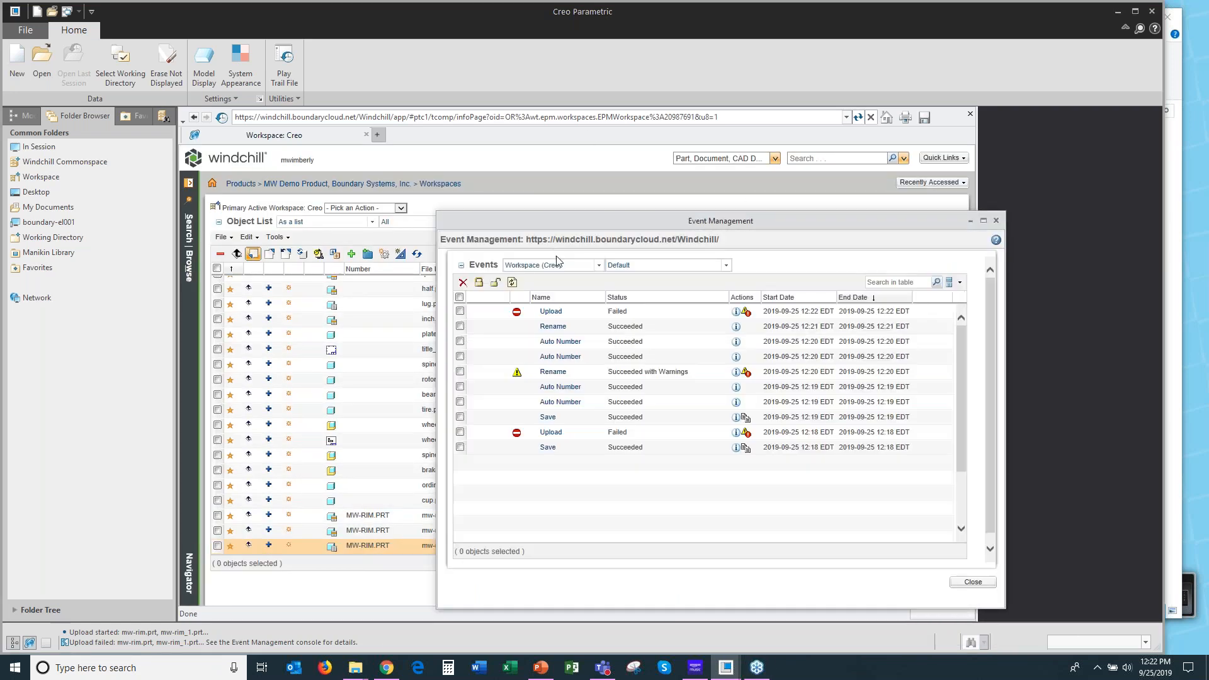
pyautogui.click(747, 313)
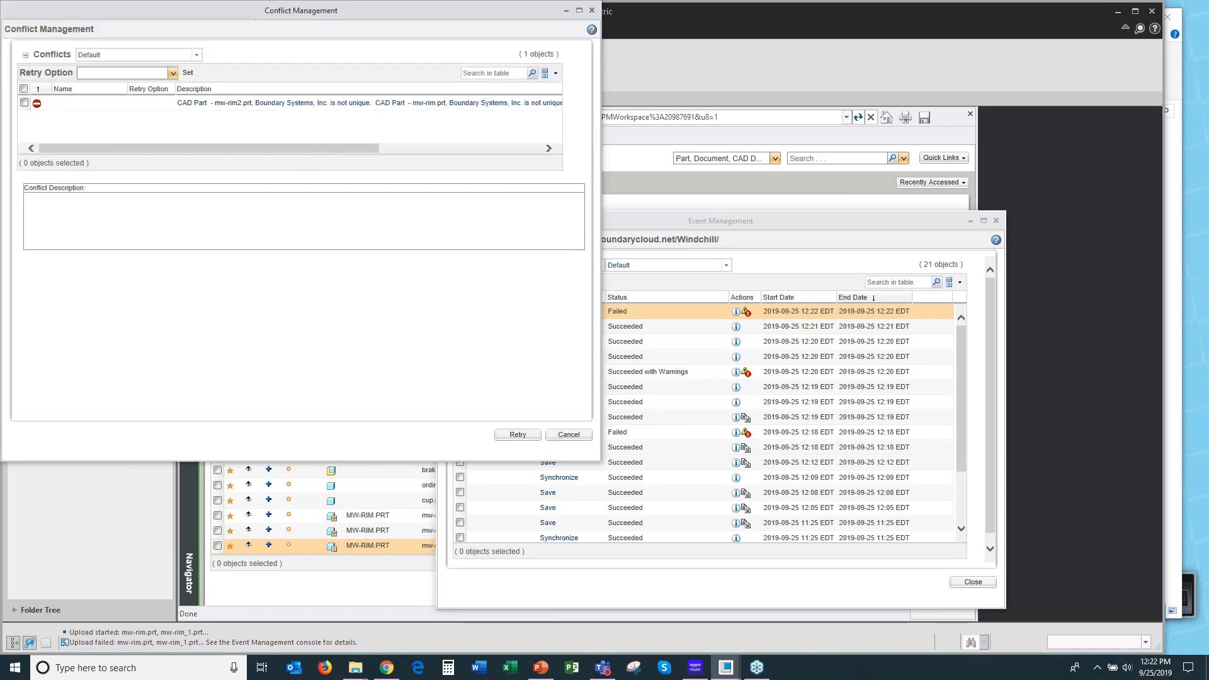
pyautogui.click(320, 105)
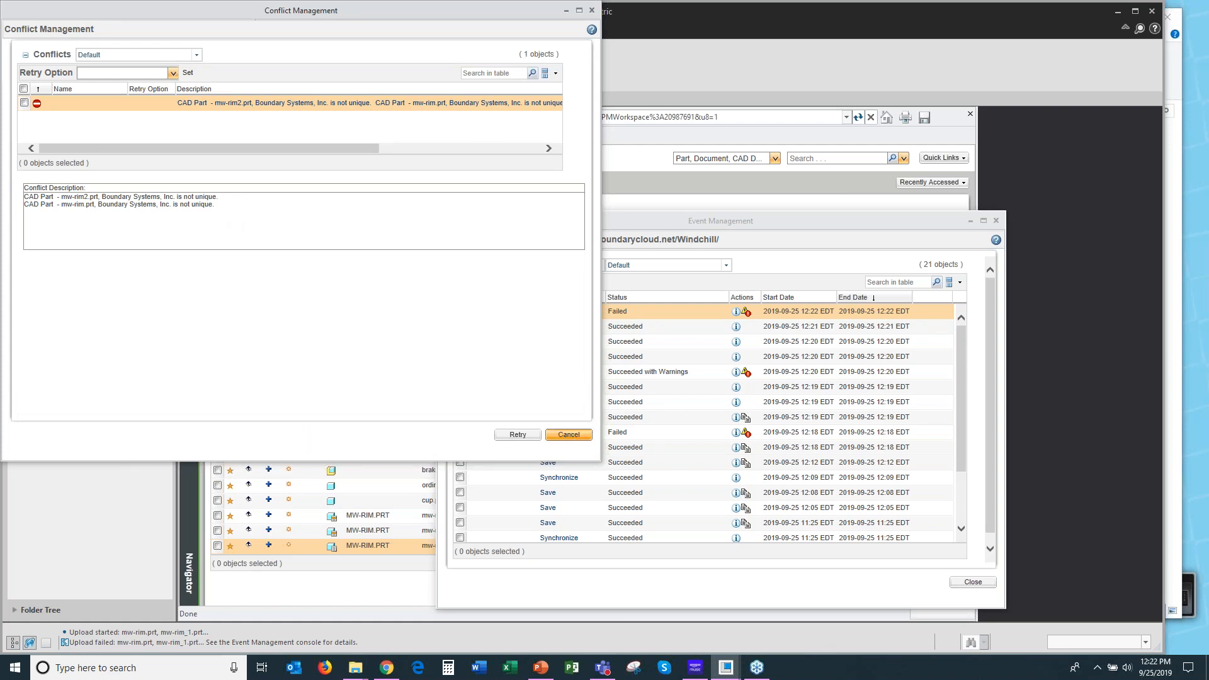
pyautogui.click(569, 435)
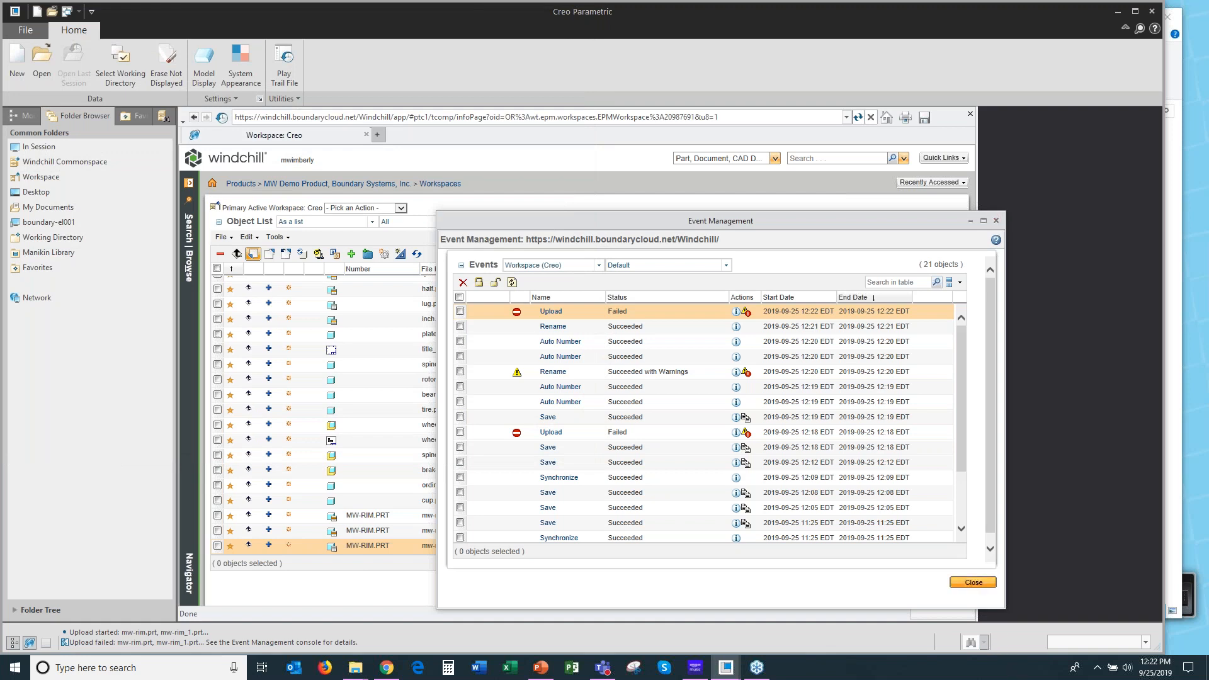
pyautogui.click(974, 583)
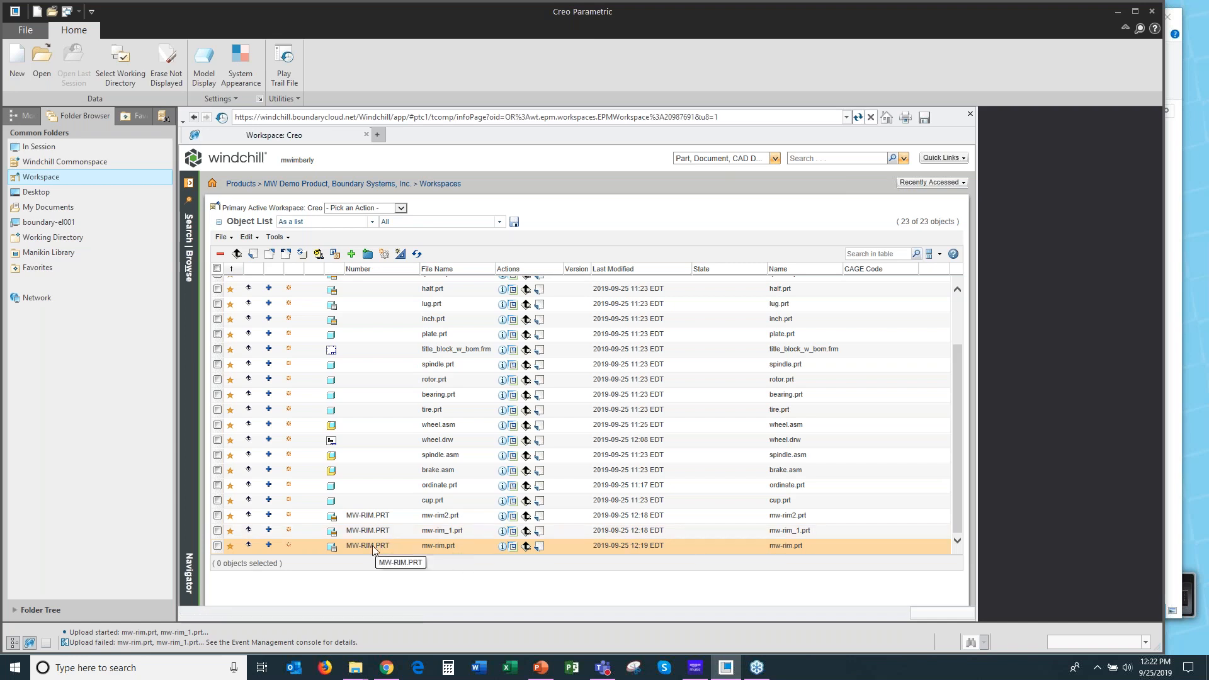
# Collect mw-rim.prt, mw-rim_1.prt and mw-rim2.prt for renaming in the workspace and open the new-name options for all three.
pyautogui.click(218, 546)
pyautogui.click(217, 531)
pyautogui.click(218, 515)
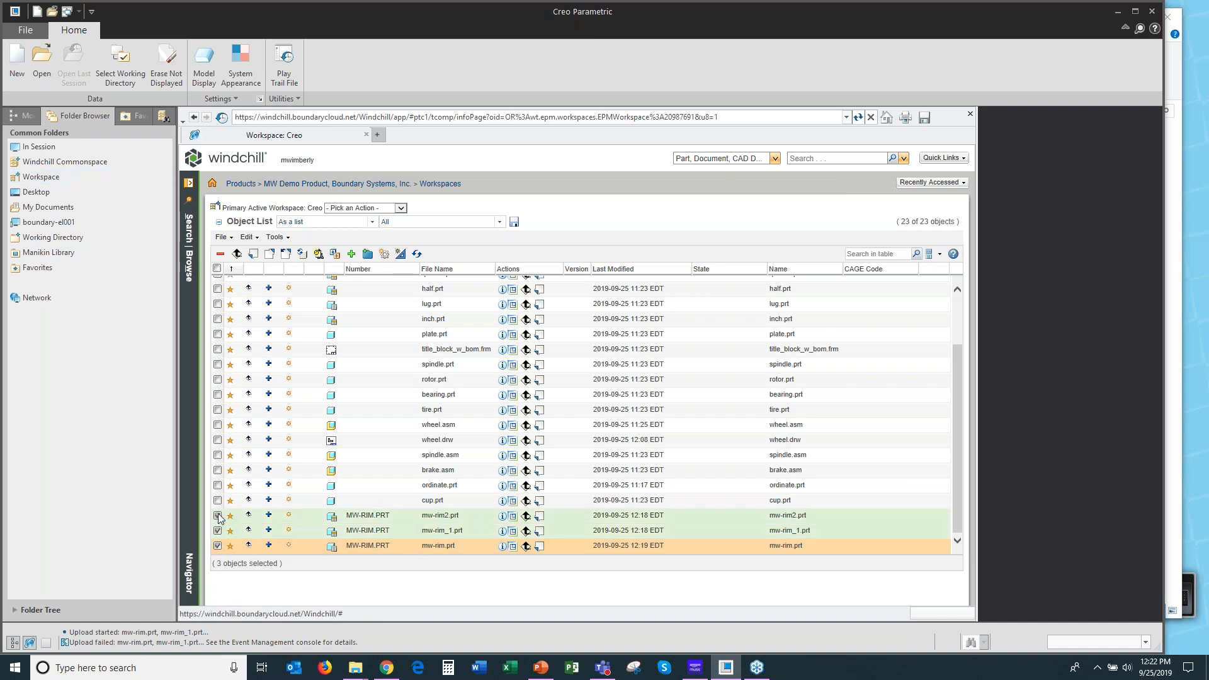
pyautogui.click(222, 237)
pyautogui.click(253, 420)
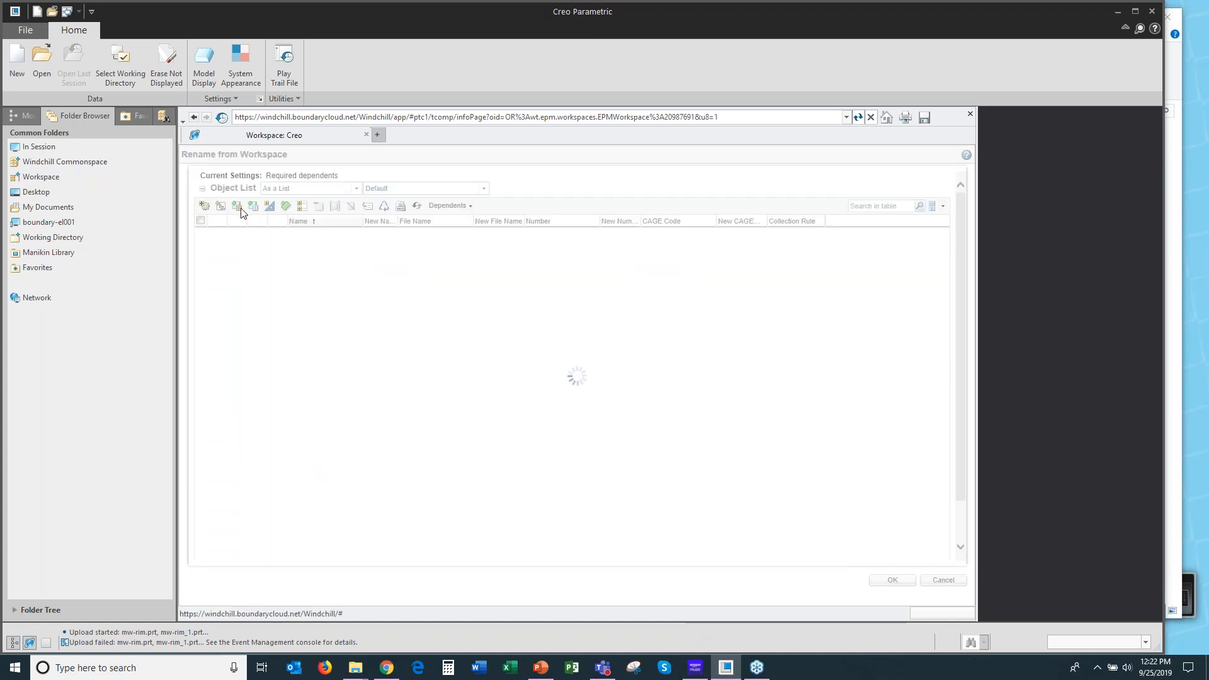
pyautogui.click(201, 220)
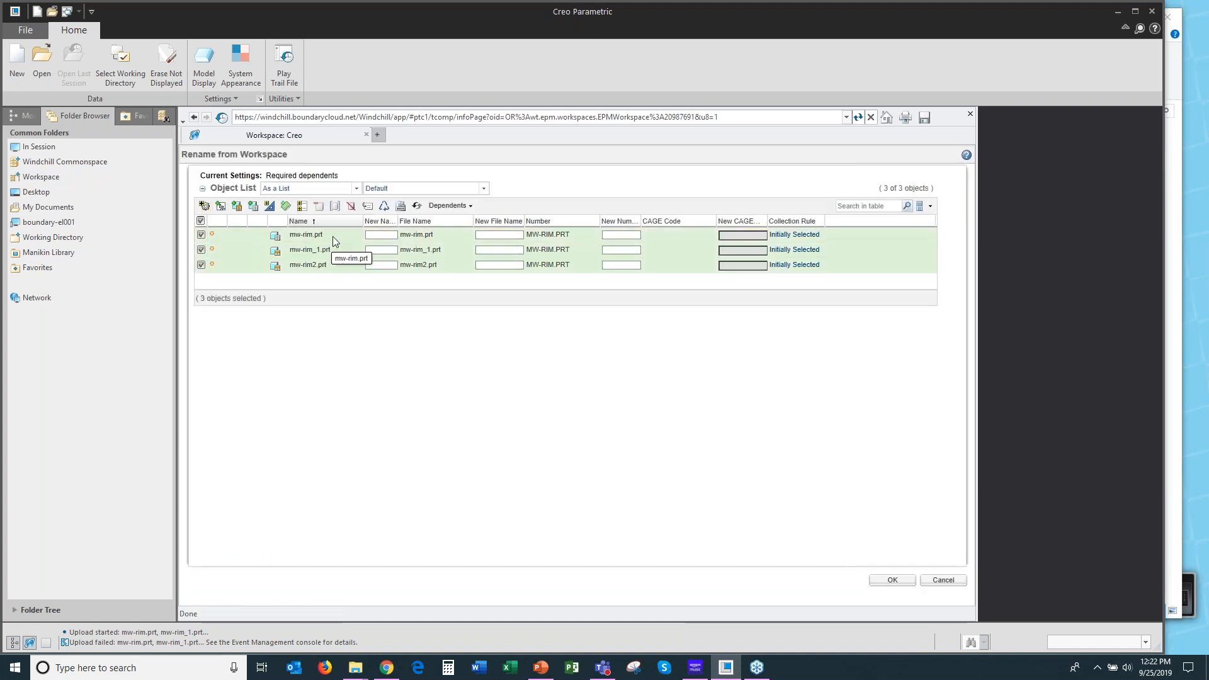
pyautogui.click(367, 206)
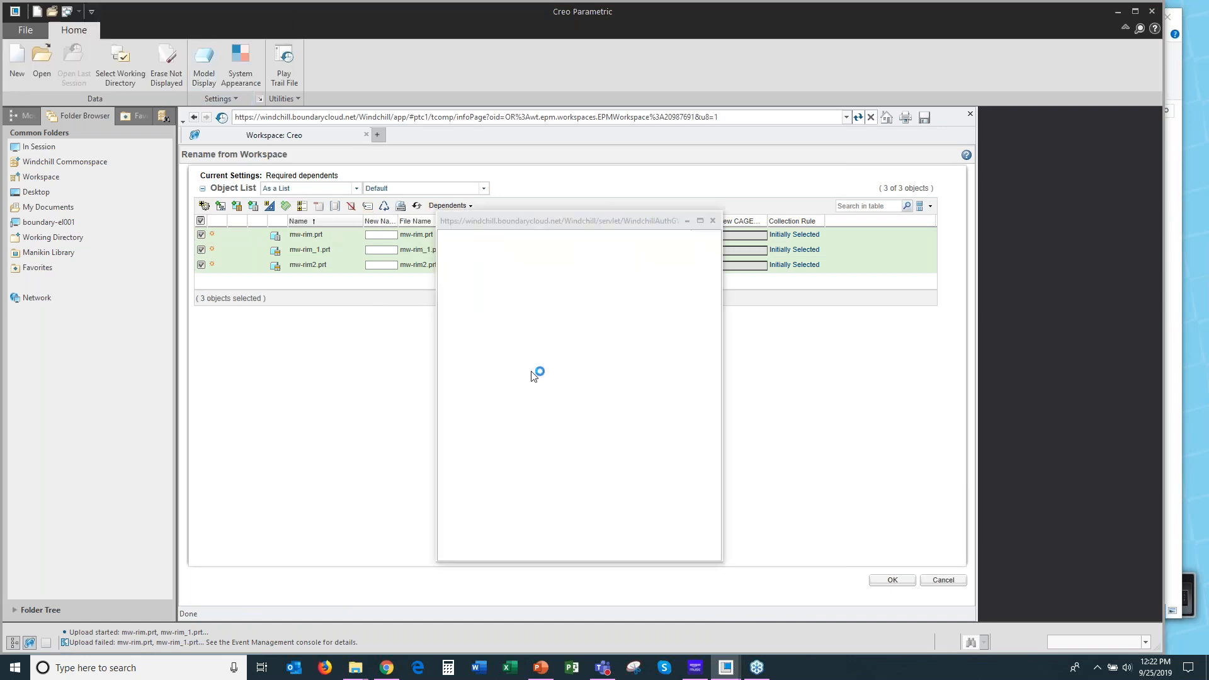
# Set the new number of the three rim parts to change from *.* to *-mw.*.
pyautogui.click(464, 308)
pyautogui.click(511, 326)
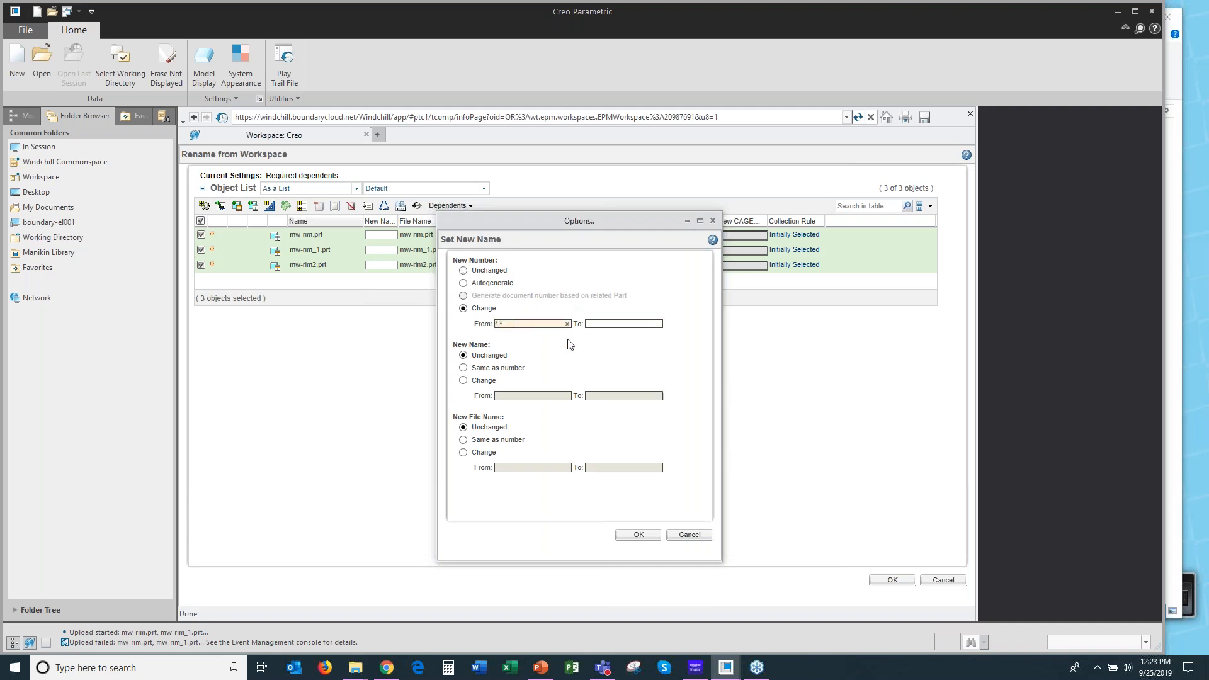
pyautogui.click(619, 324)
pyautogui.moveTo(608, 324); pyautogui.dragTo(582, 323)
pyautogui.hotkey('ctrl', 'c')
pyautogui.press('BackSpace')
# Set the new name and new file name of the three rim parts to change to *-mw.* and submit the rename.
pyautogui.click(465, 380)
pyautogui.click(608, 395)
pyautogui.hotkey('ctrl', 'v')
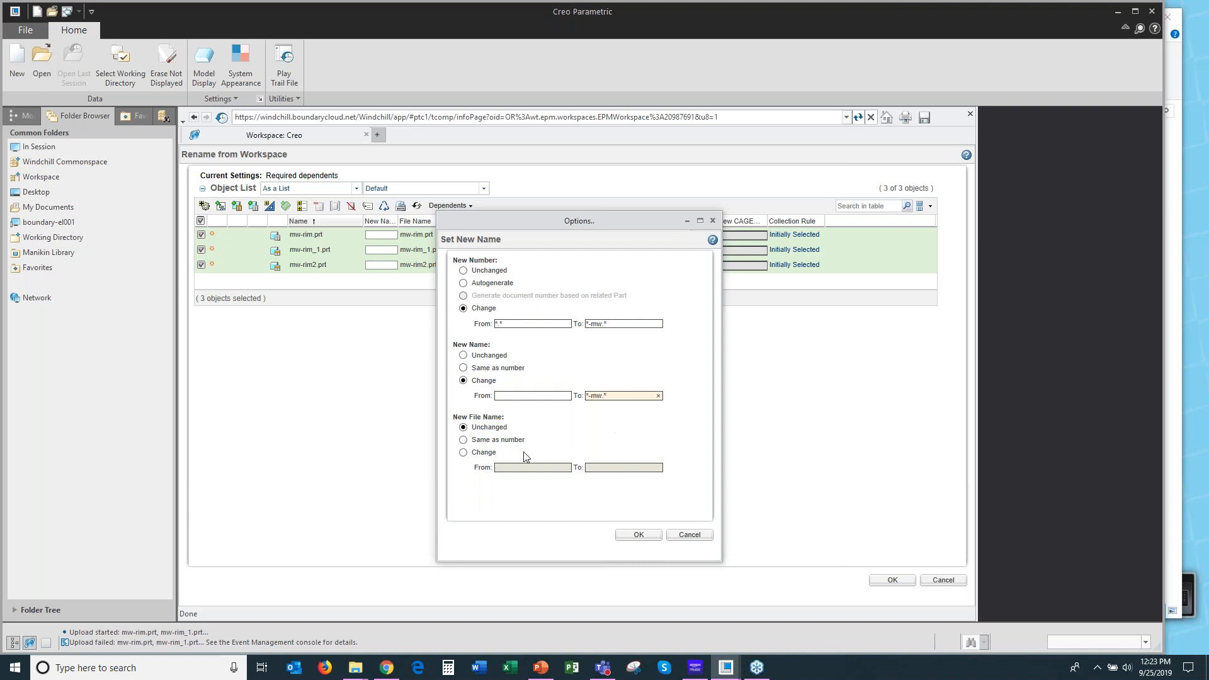
pyautogui.click(465, 453)
pyautogui.click(608, 468)
pyautogui.hotkey('ctrl', 'v')
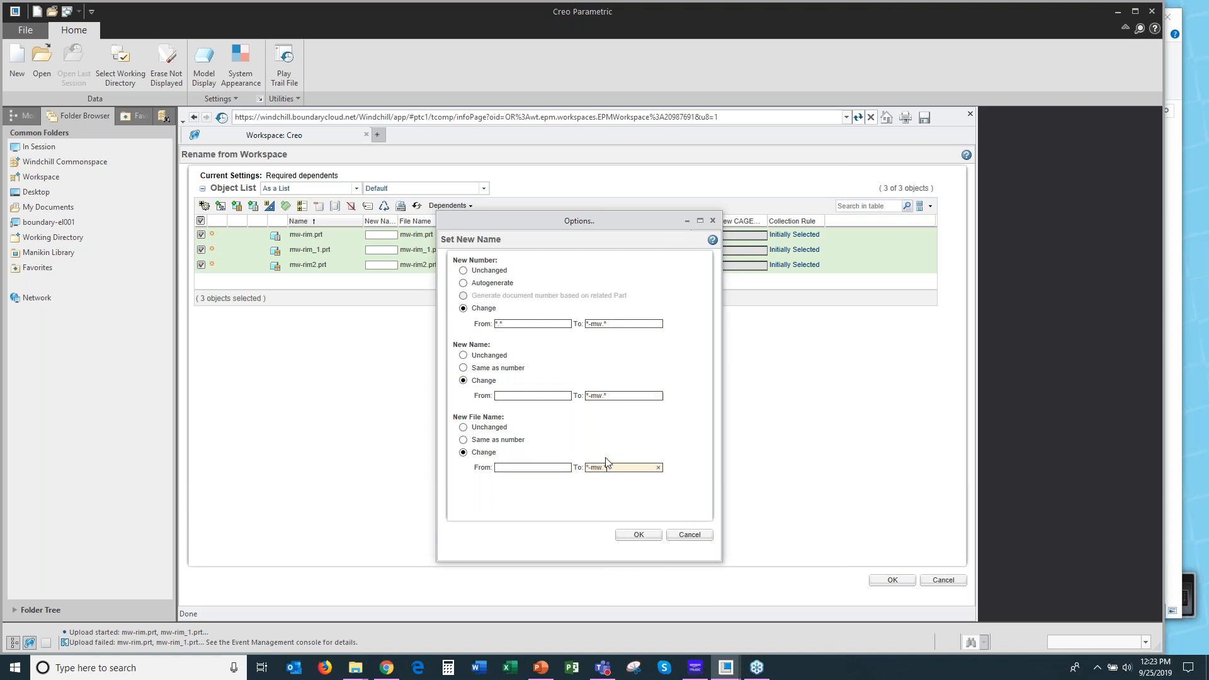
pyautogui.click(539, 468)
pyautogui.click(544, 396)
pyautogui.click(638, 534)
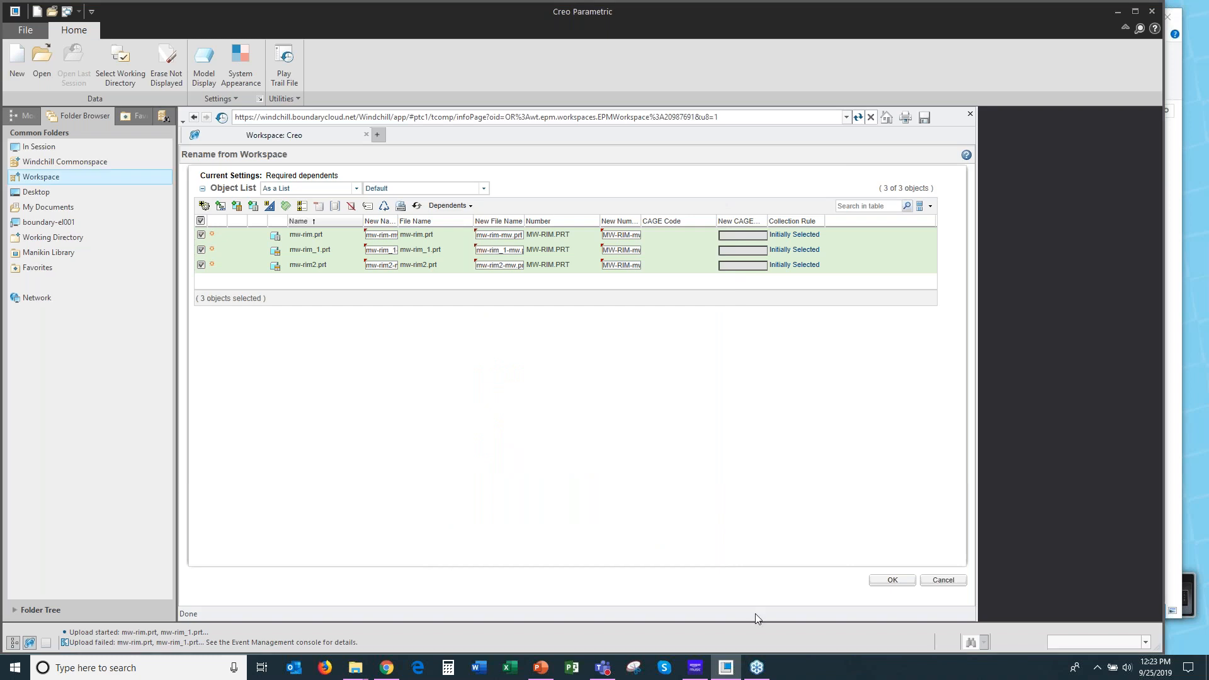
pyautogui.click(894, 580)
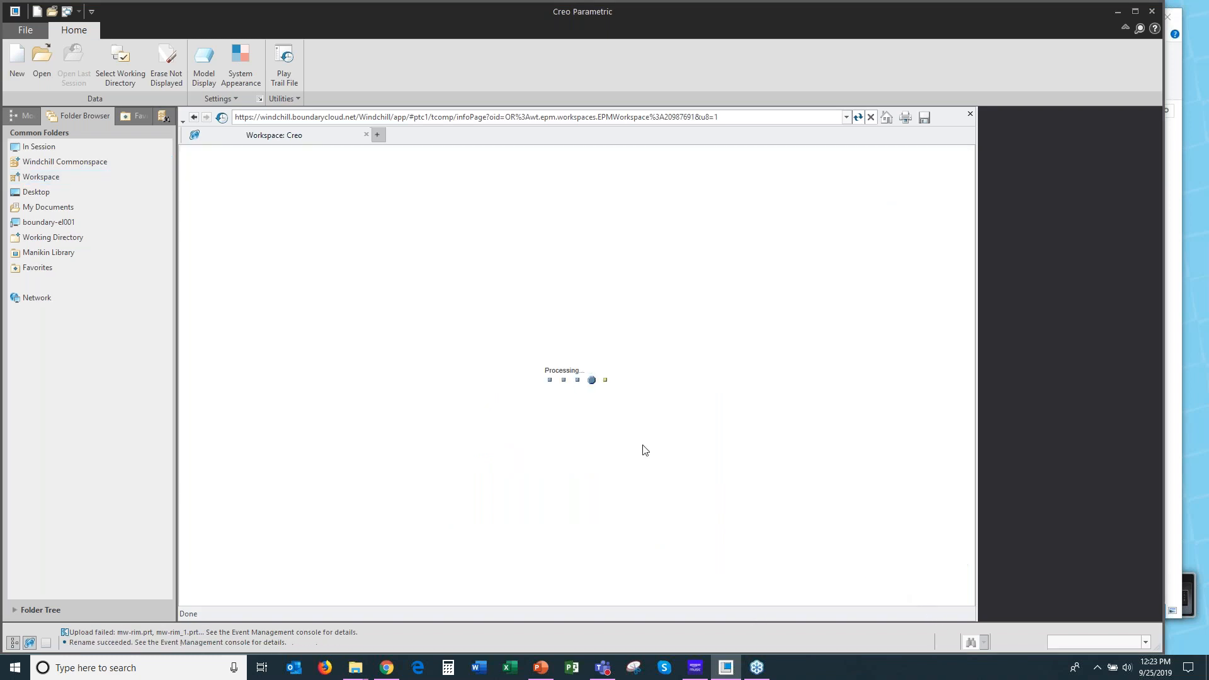
pyautogui.click(666, 408)
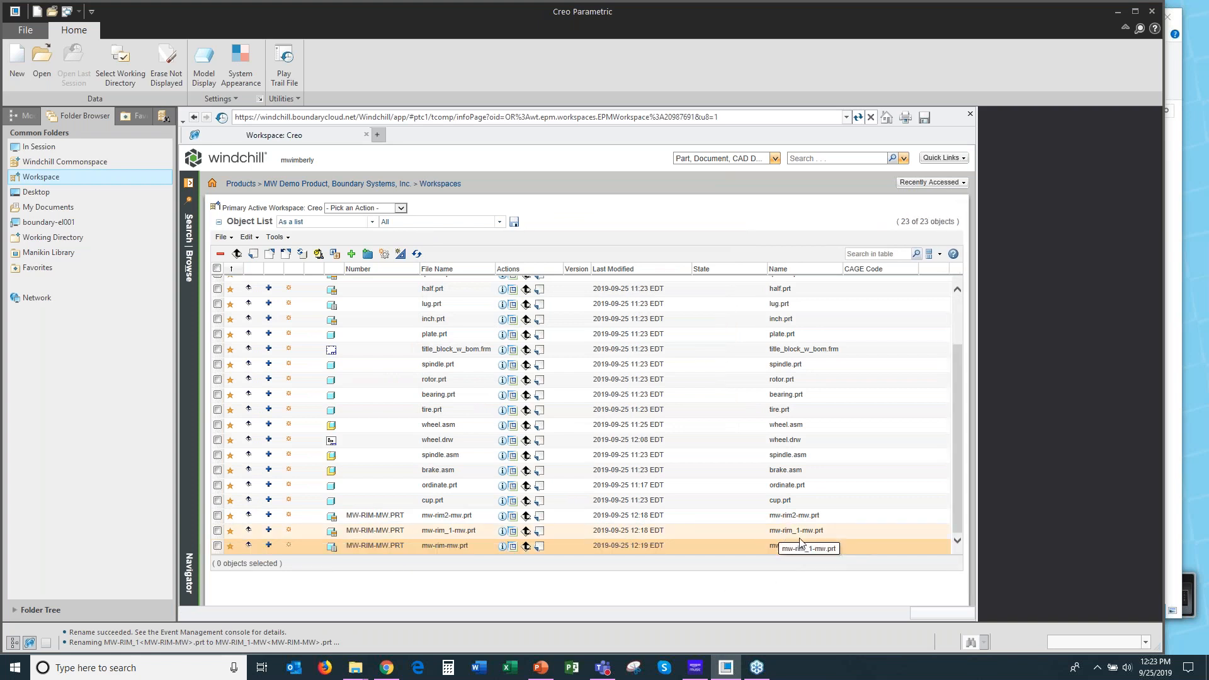
# Try to check in mw-rim-mw.prt, mw-rim_1-mw.prt and mw-rim2-mw.prt to MW Demo Product with the default options.
pyautogui.click(217, 545)
pyautogui.click(217, 531)
pyautogui.click(217, 516)
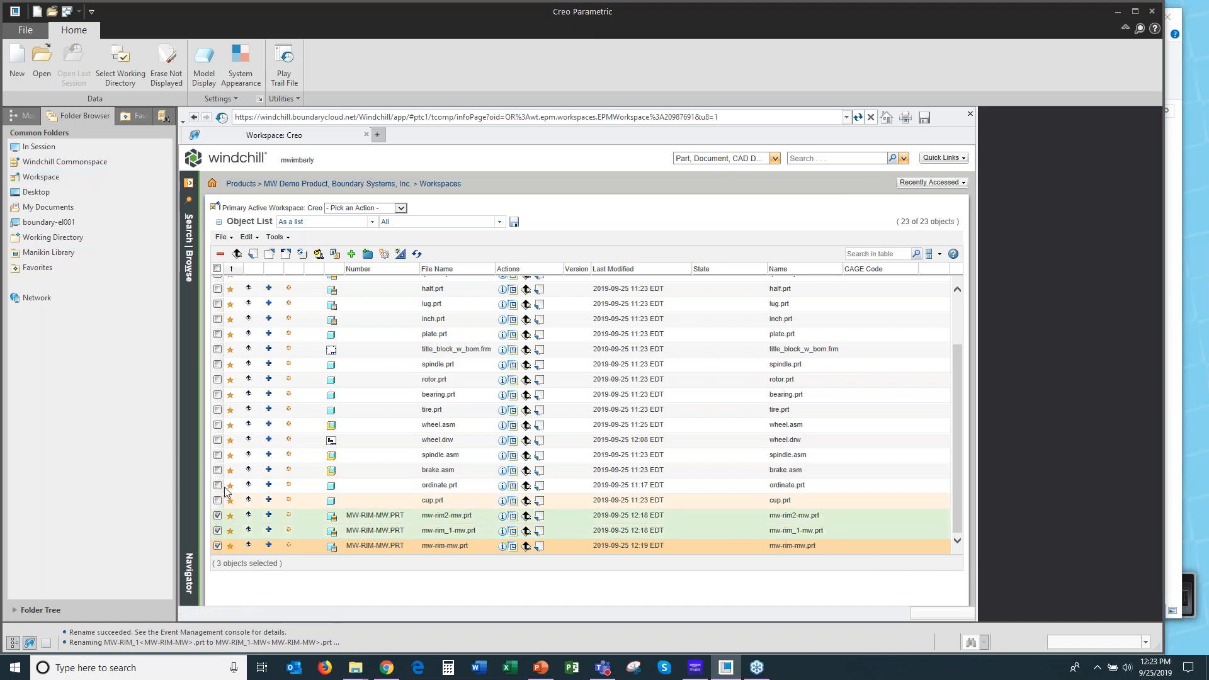
pyautogui.click(256, 255)
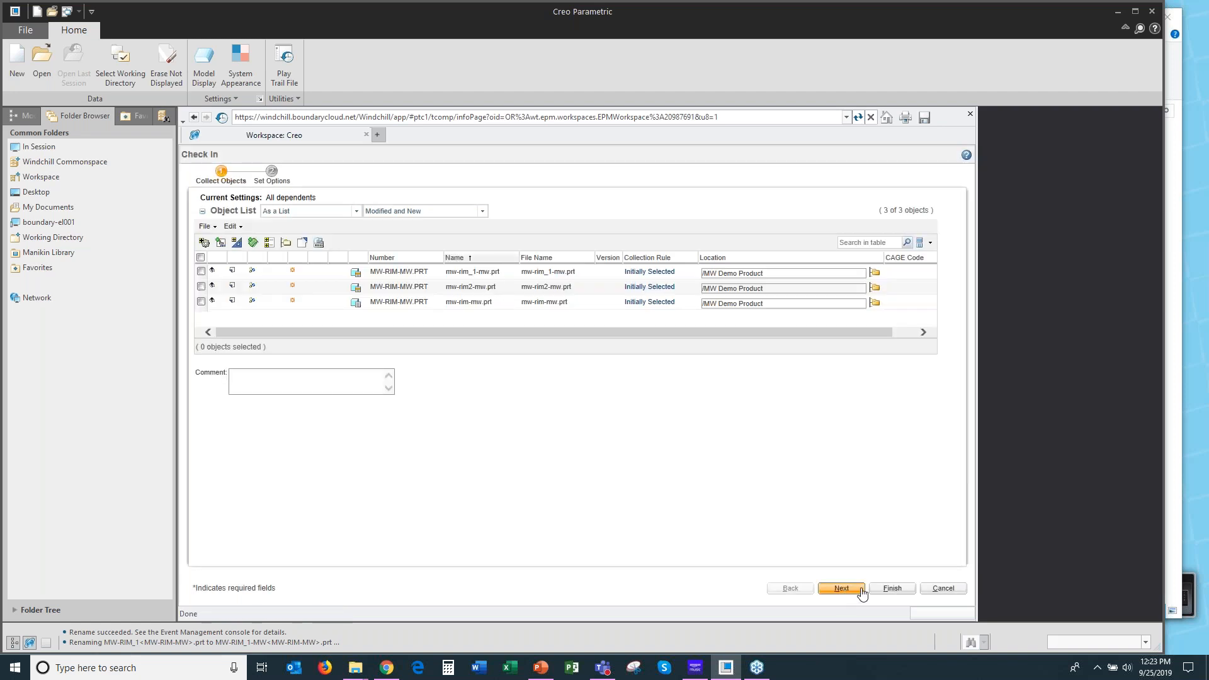
pyautogui.click(891, 589)
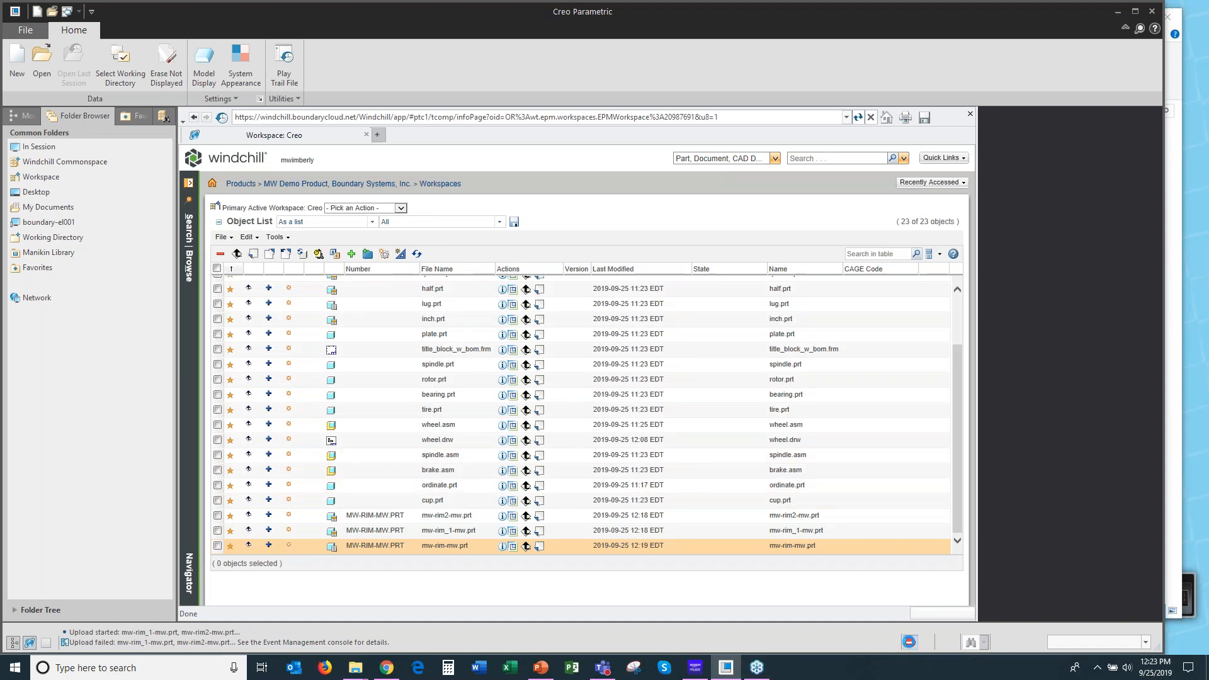
# Examine the conflict description of the latest rim parts upload in Event Management and close the console.
pyautogui.click(911, 642)
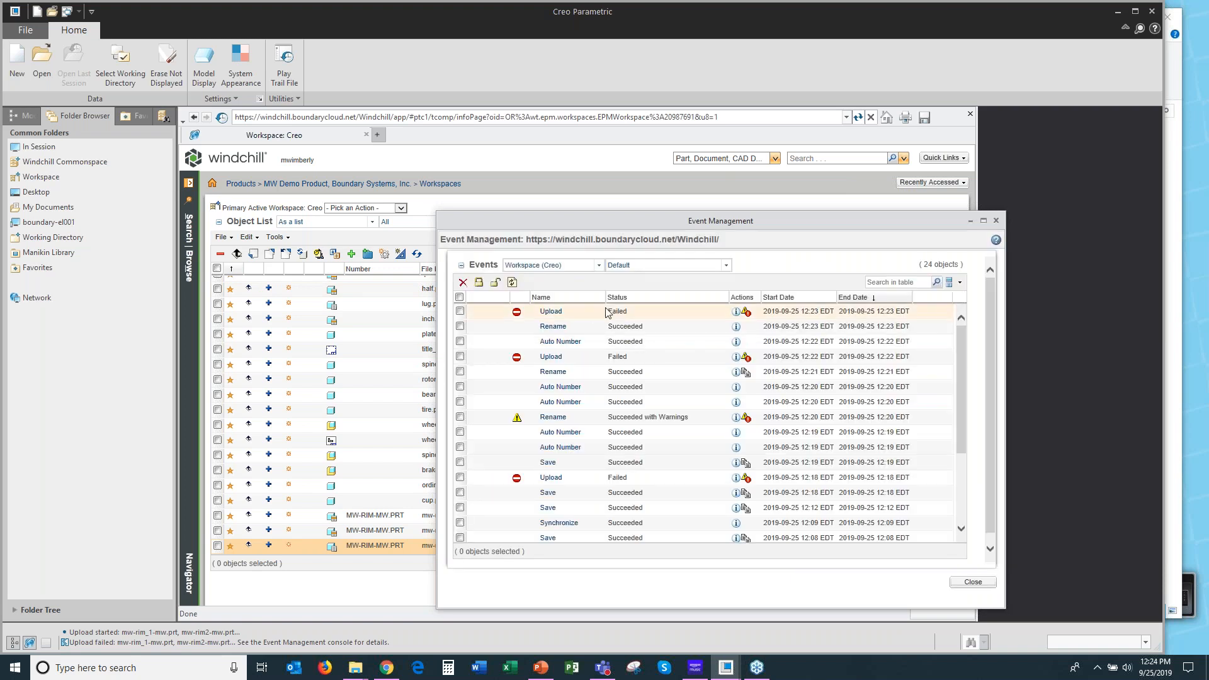
pyautogui.click(748, 315)
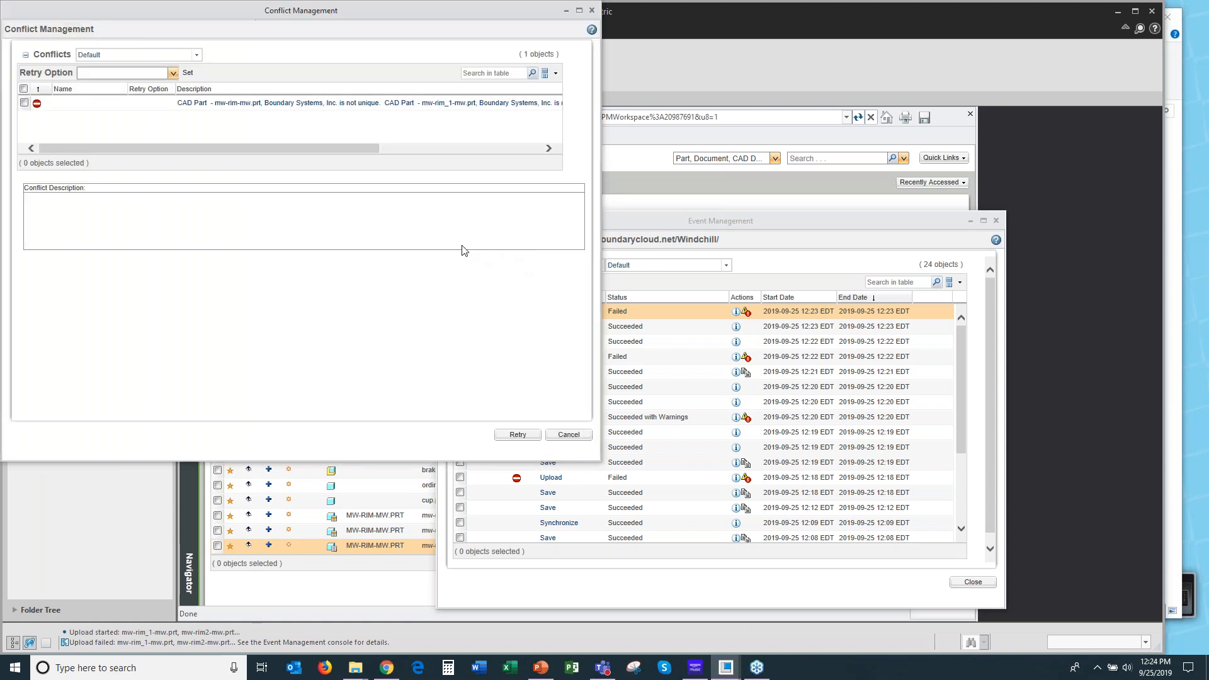
pyautogui.click(363, 104)
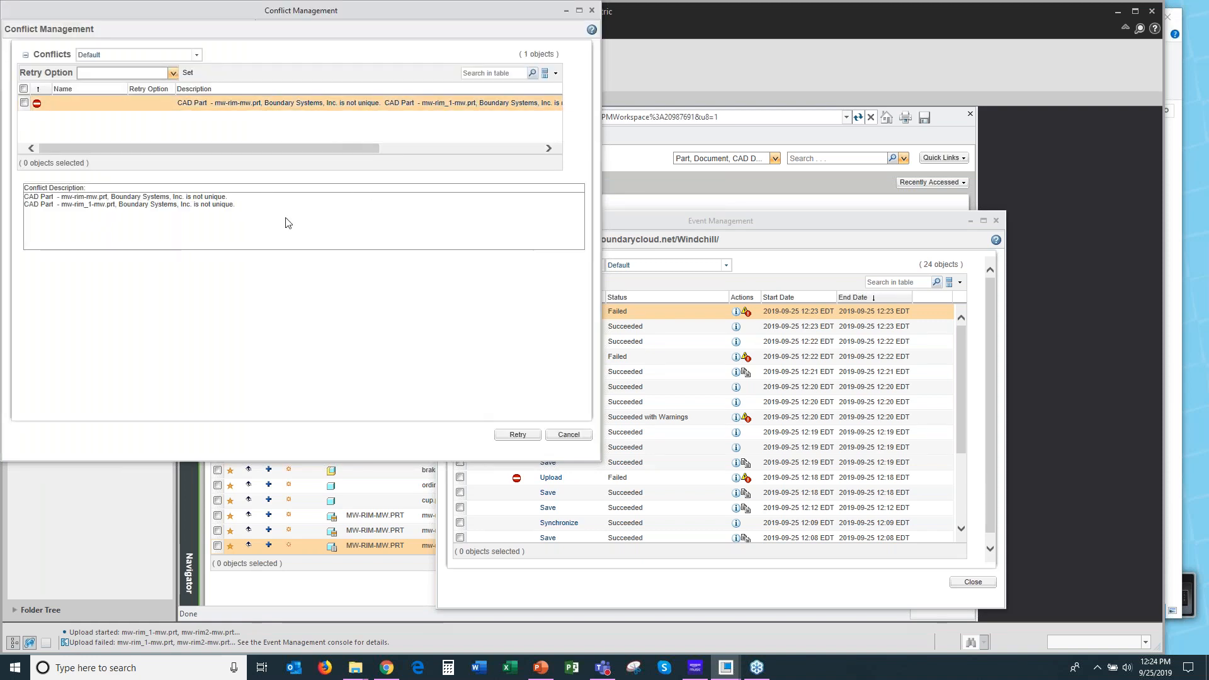
pyautogui.click(566, 435)
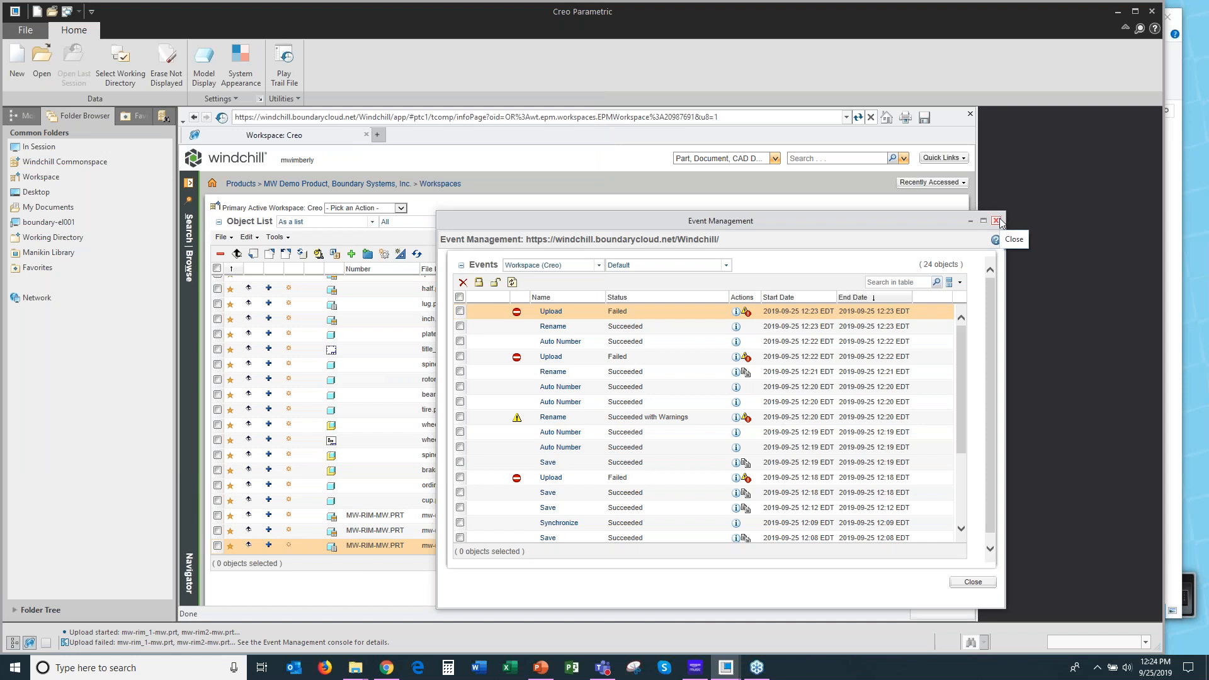
pyautogui.click(745, 313)
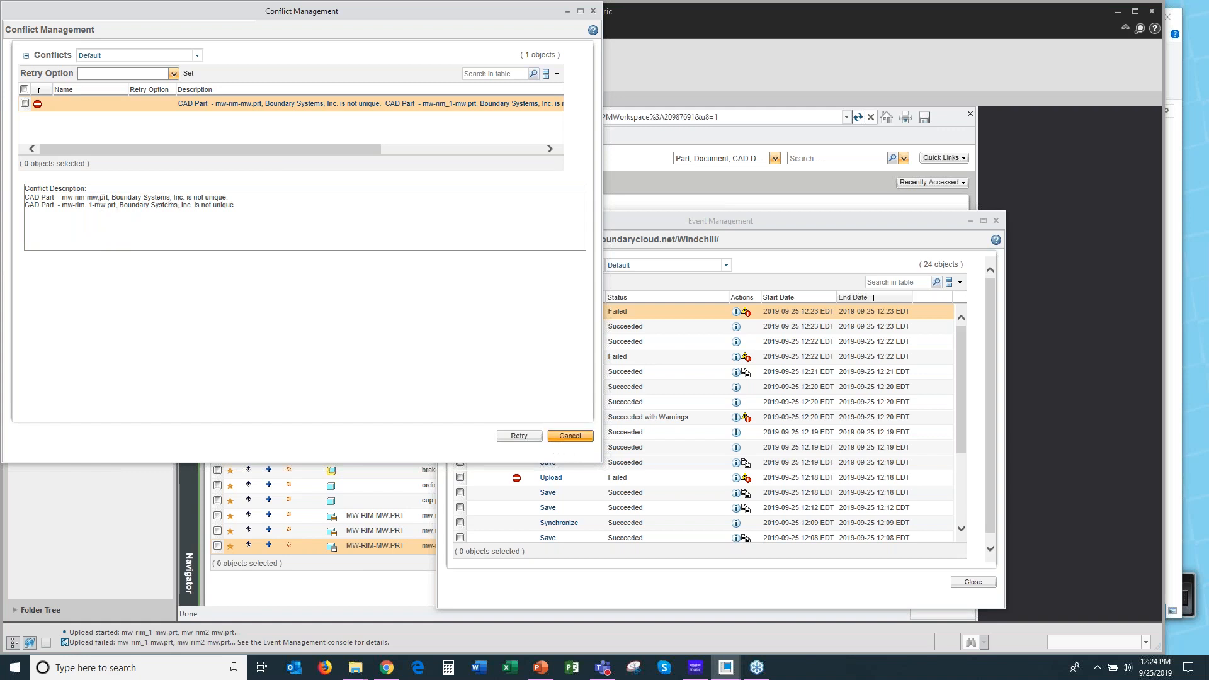
pyautogui.click(570, 436)
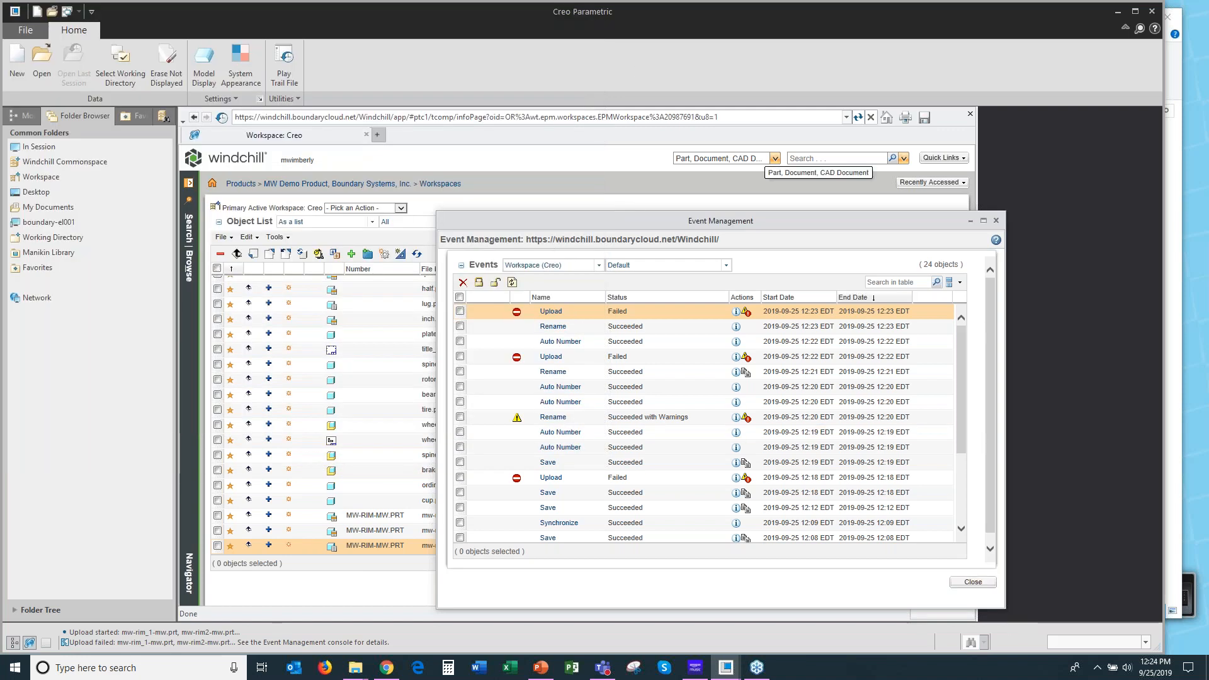
pyautogui.click(974, 582)
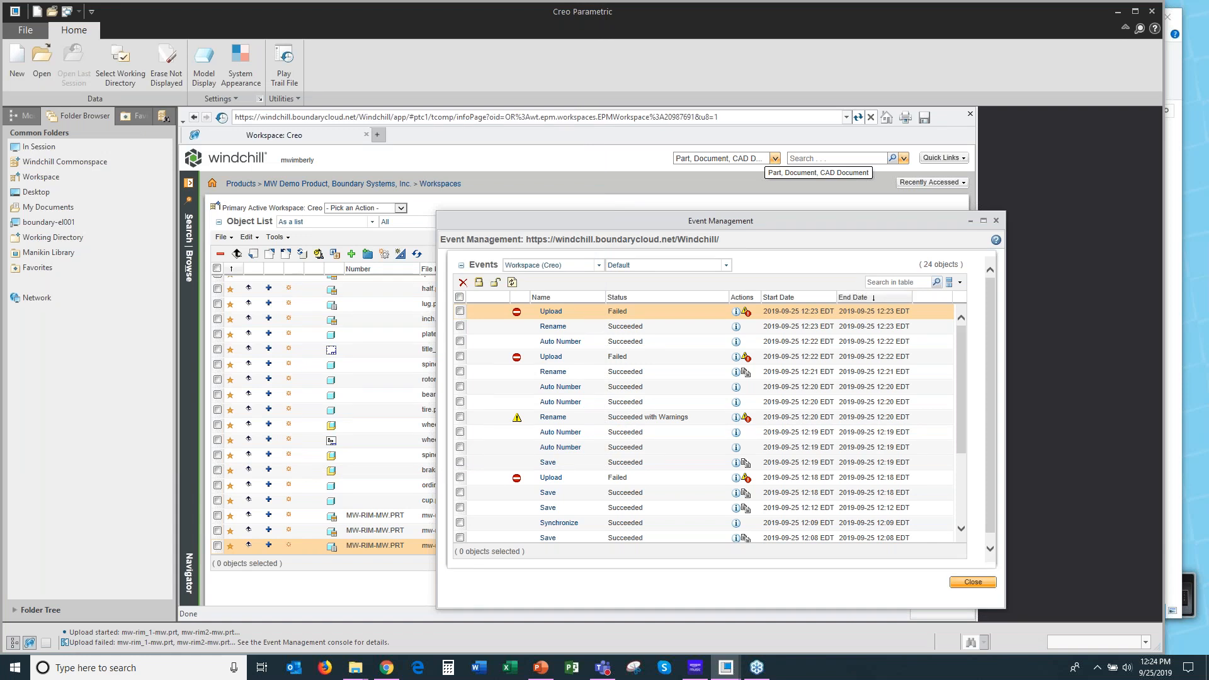
# Open ordinate.prt from My Documents and save it to the workspace, accepting the overwrite of the existing object.
pyautogui.click(971, 114)
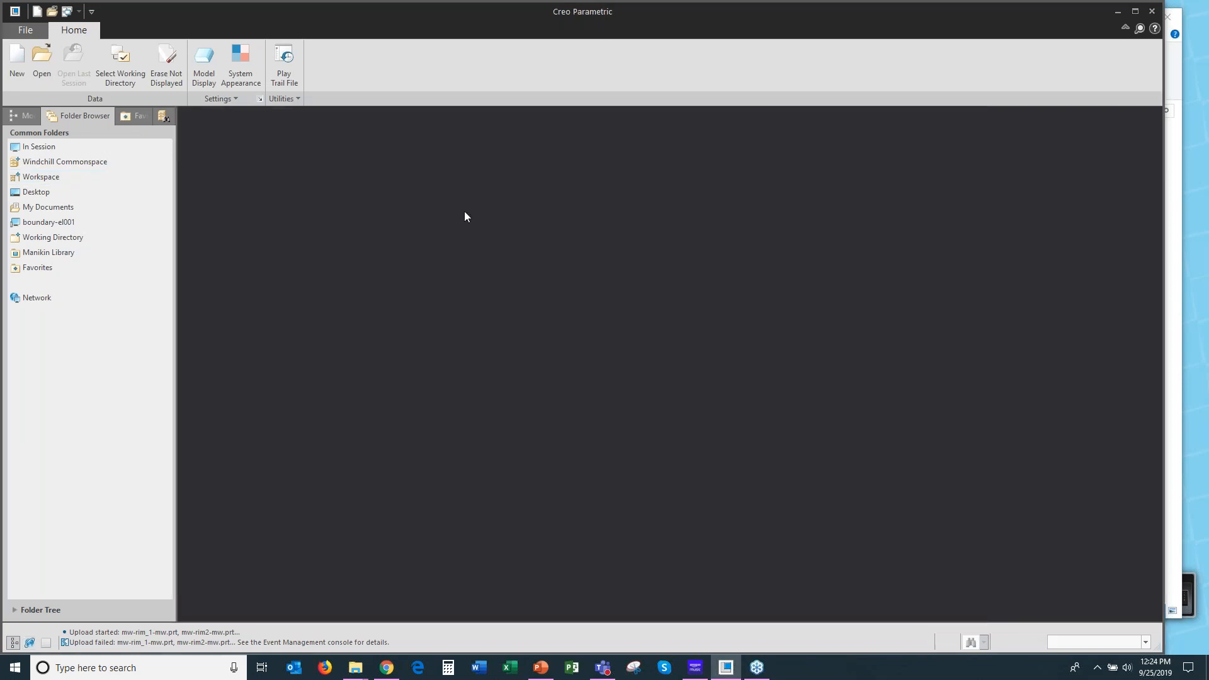
pyautogui.click(41, 59)
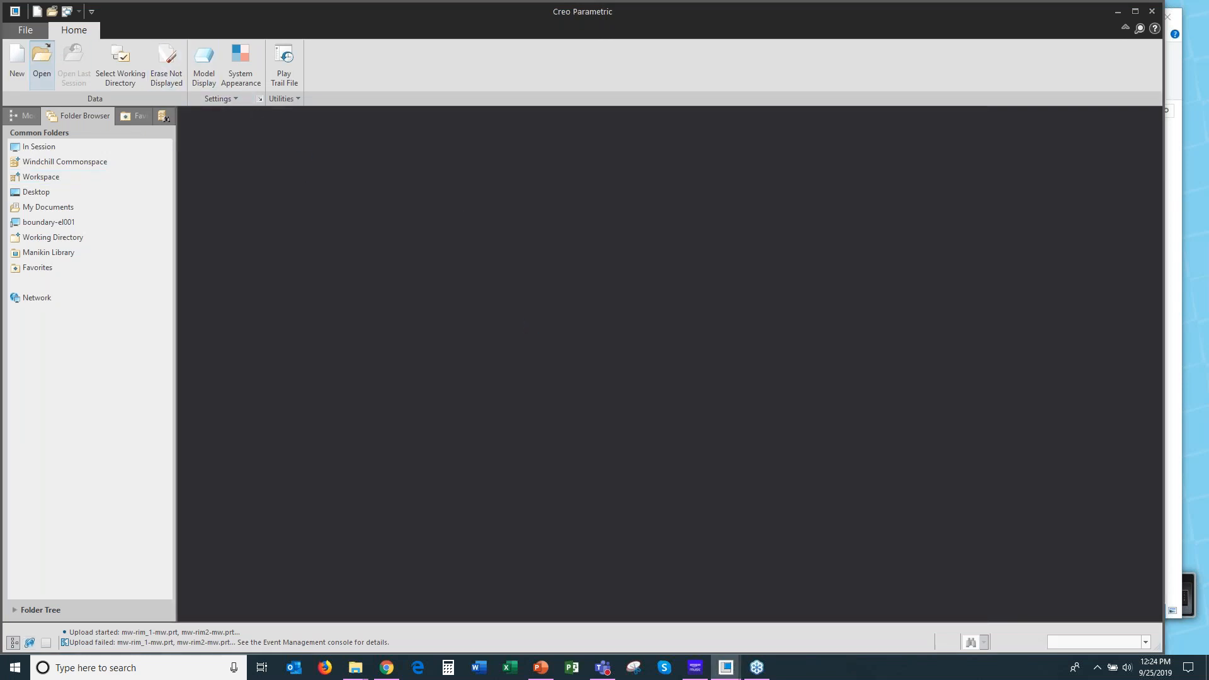
pyautogui.click(47, 208)
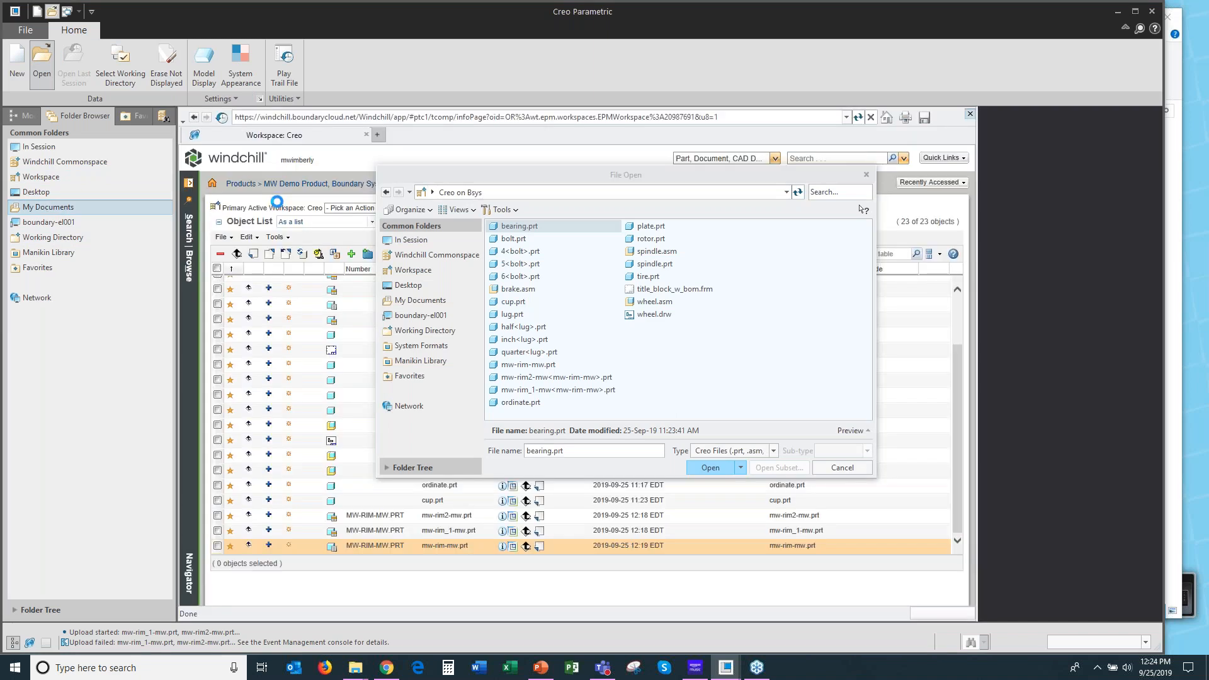
pyautogui.click(425, 303)
pyautogui.doubleClick(628, 354)
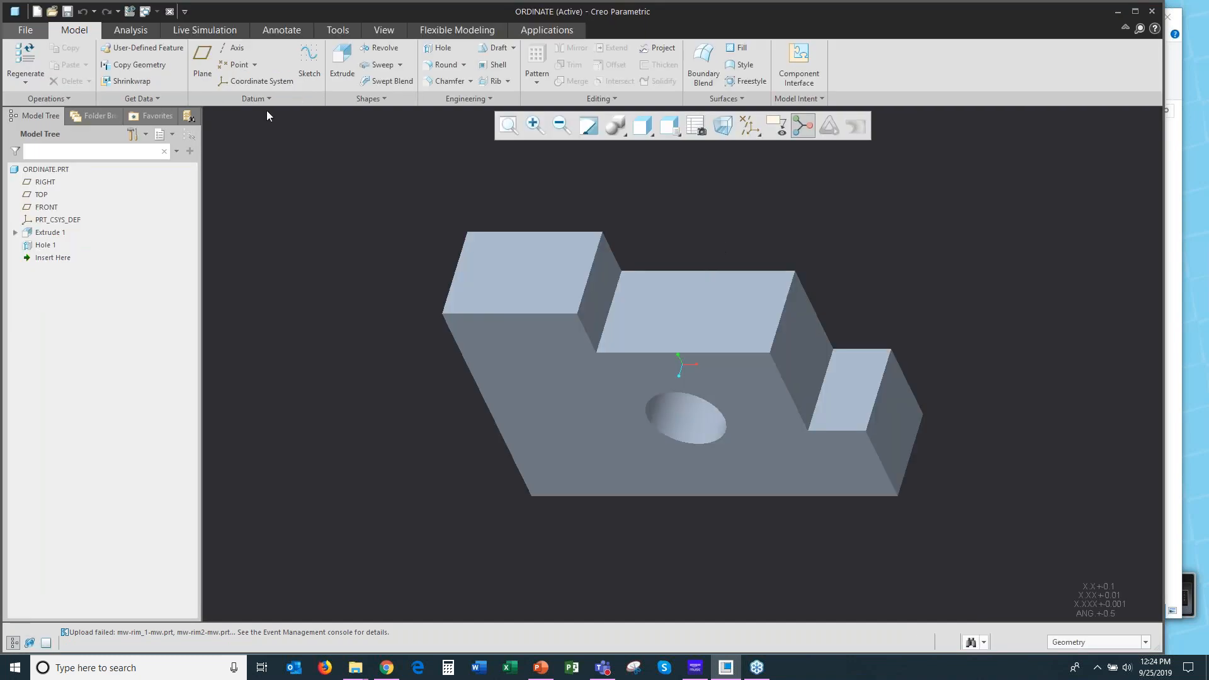
pyautogui.click(67, 11)
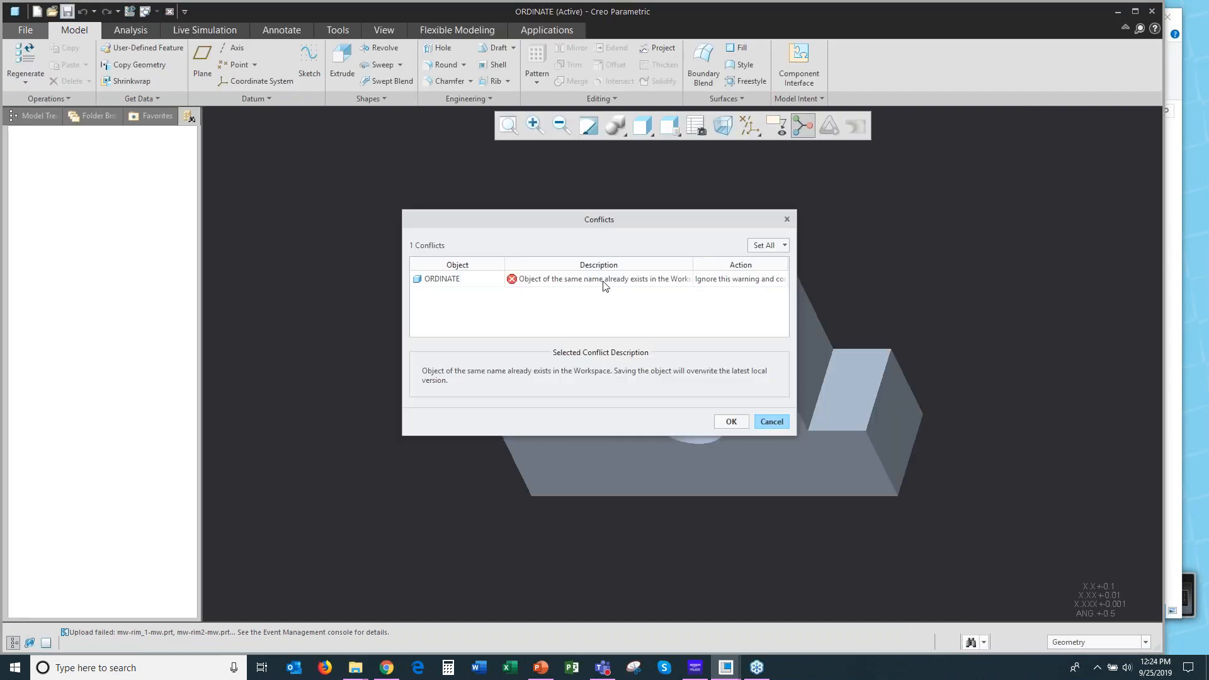
pyautogui.click(732, 422)
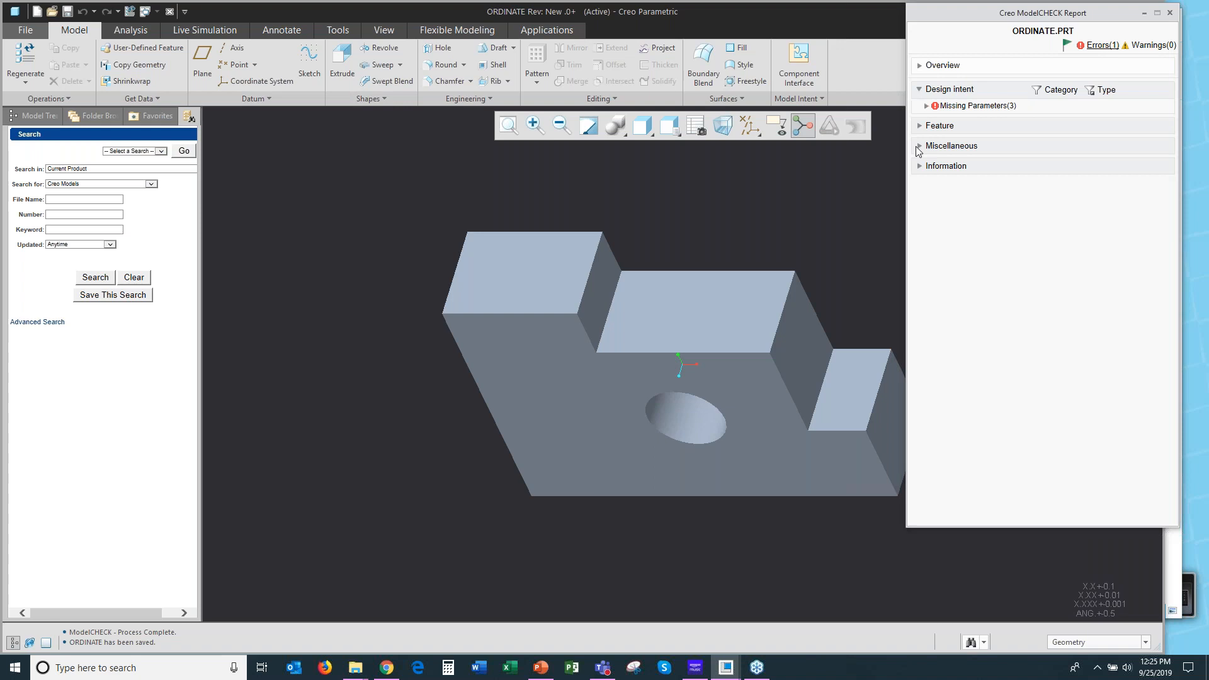
# Add the missing parameters FACILITY, VENDOR_NAME and VENDOR_PART_NUMBER to ordinate.prt from the ModelCHECK report and save the part.
pyautogui.click(992, 106)
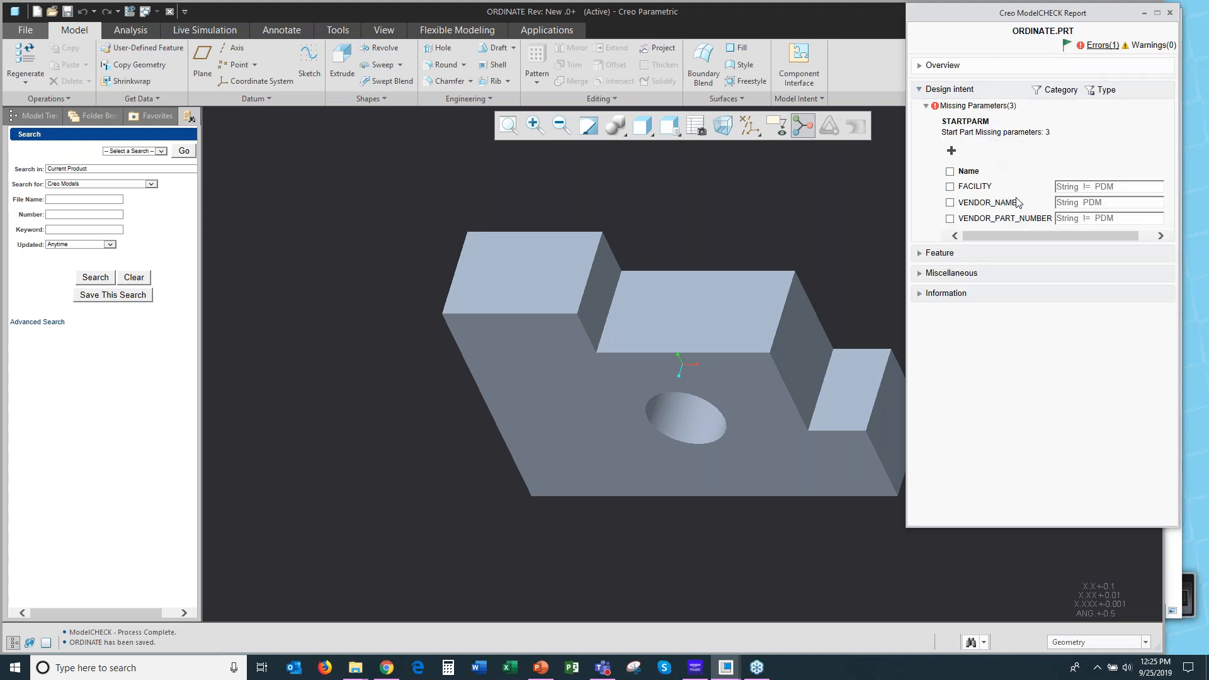
pyautogui.click(952, 151)
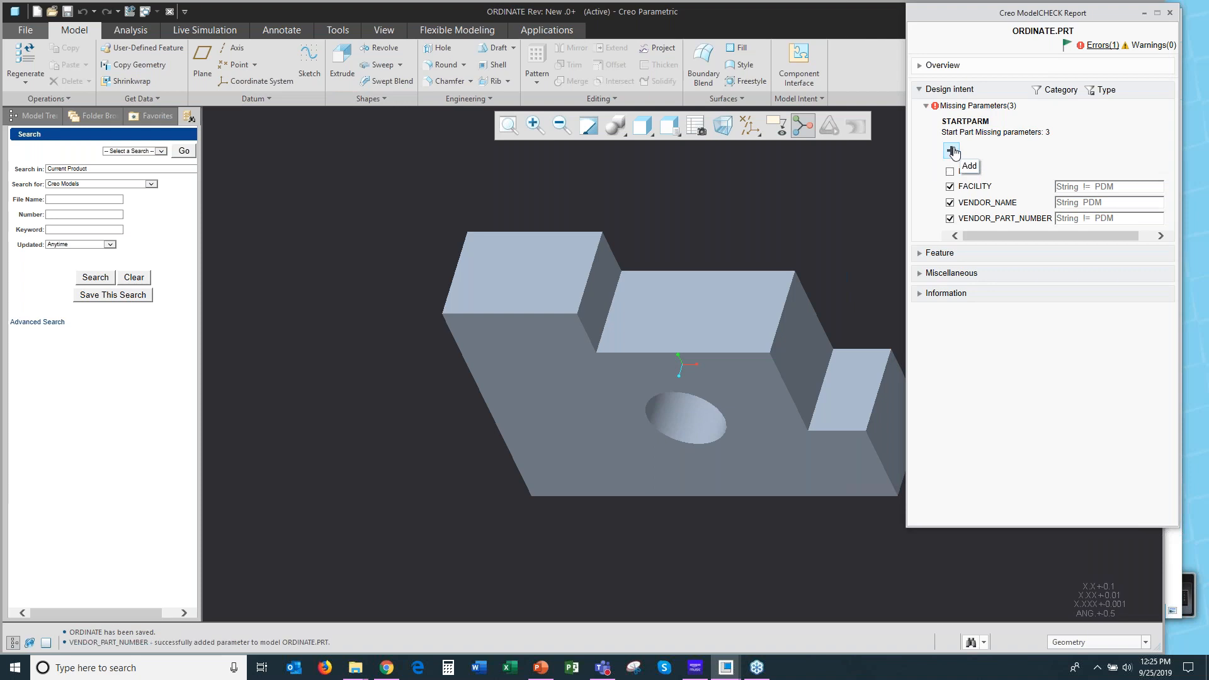
pyautogui.click(1170, 13)
pyautogui.click(67, 11)
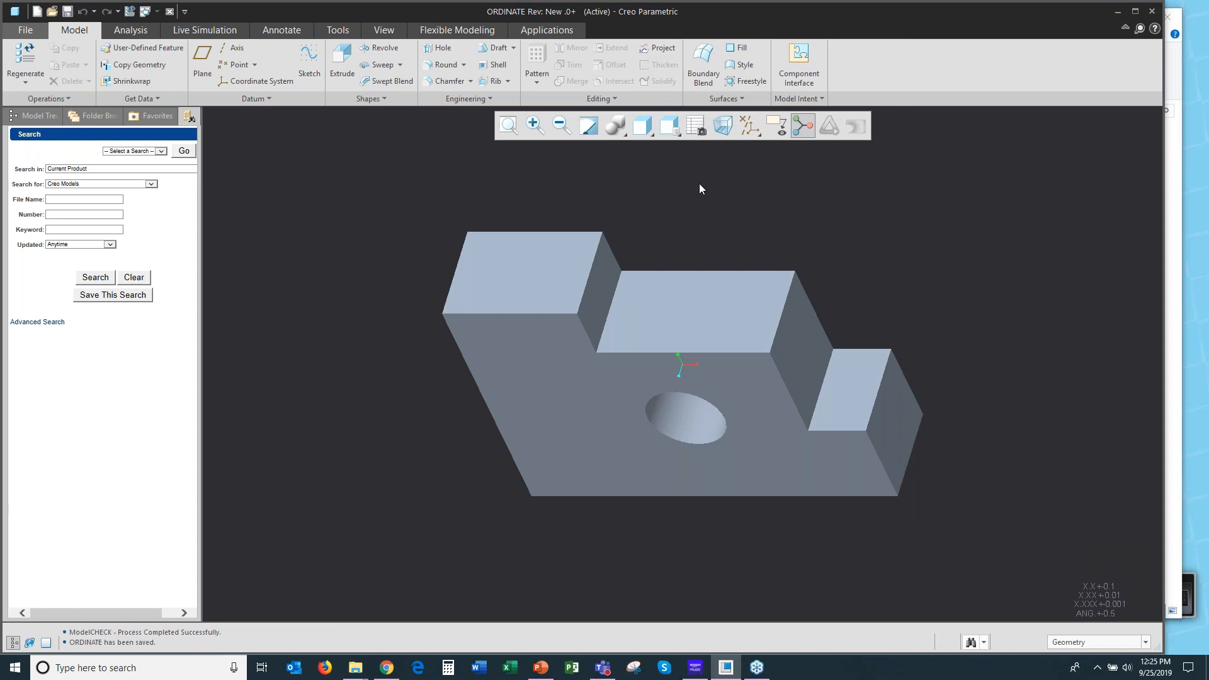
# Examine the ModelCHECK parameters such as MC_MODE in the parameter list of ordinate.prt and close the list.
pyautogui.click(812, 101)
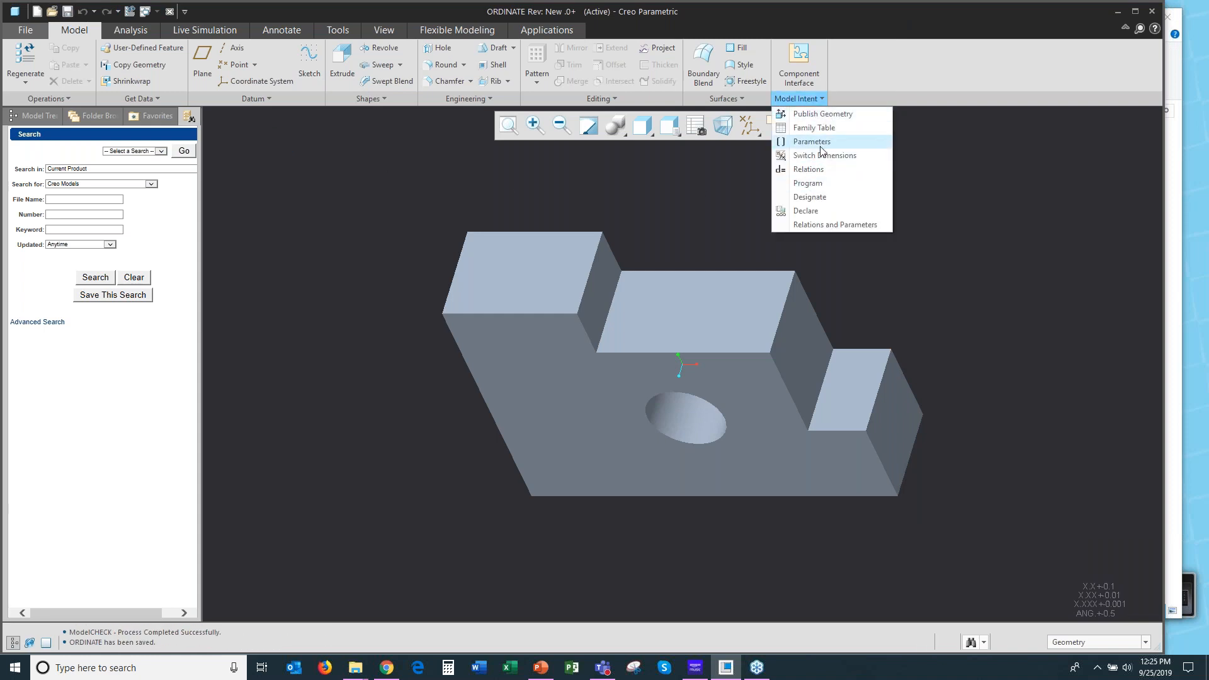
pyautogui.click(819, 138)
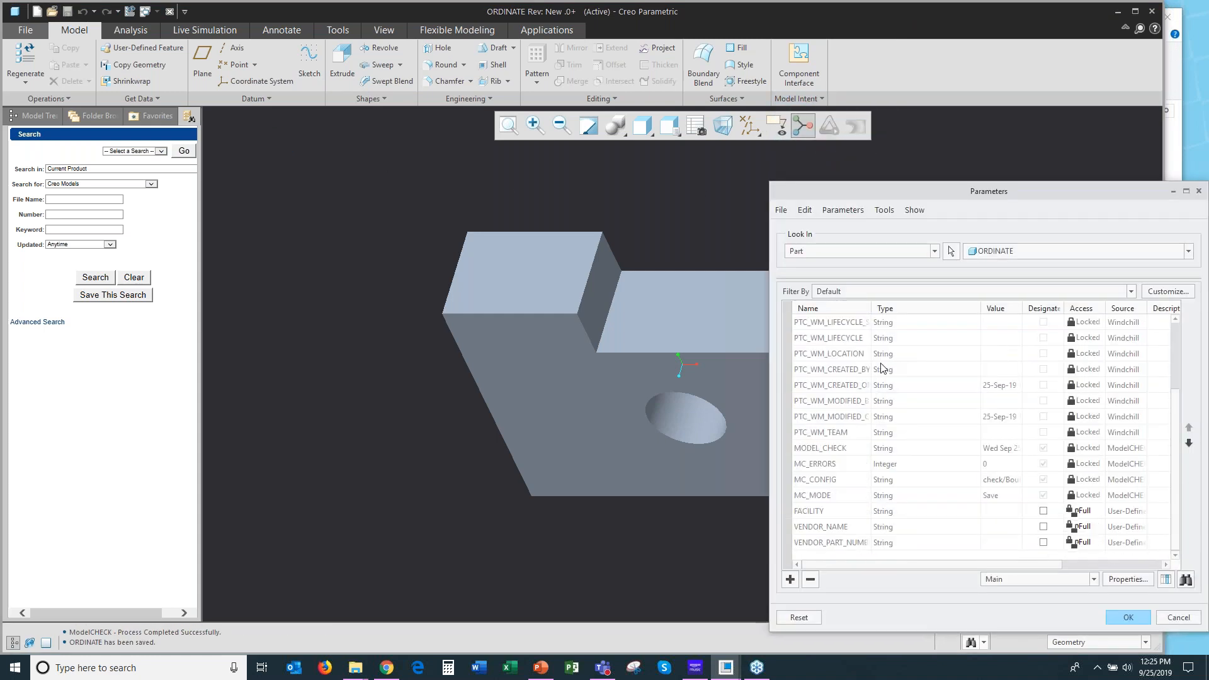
pyautogui.click(824, 497)
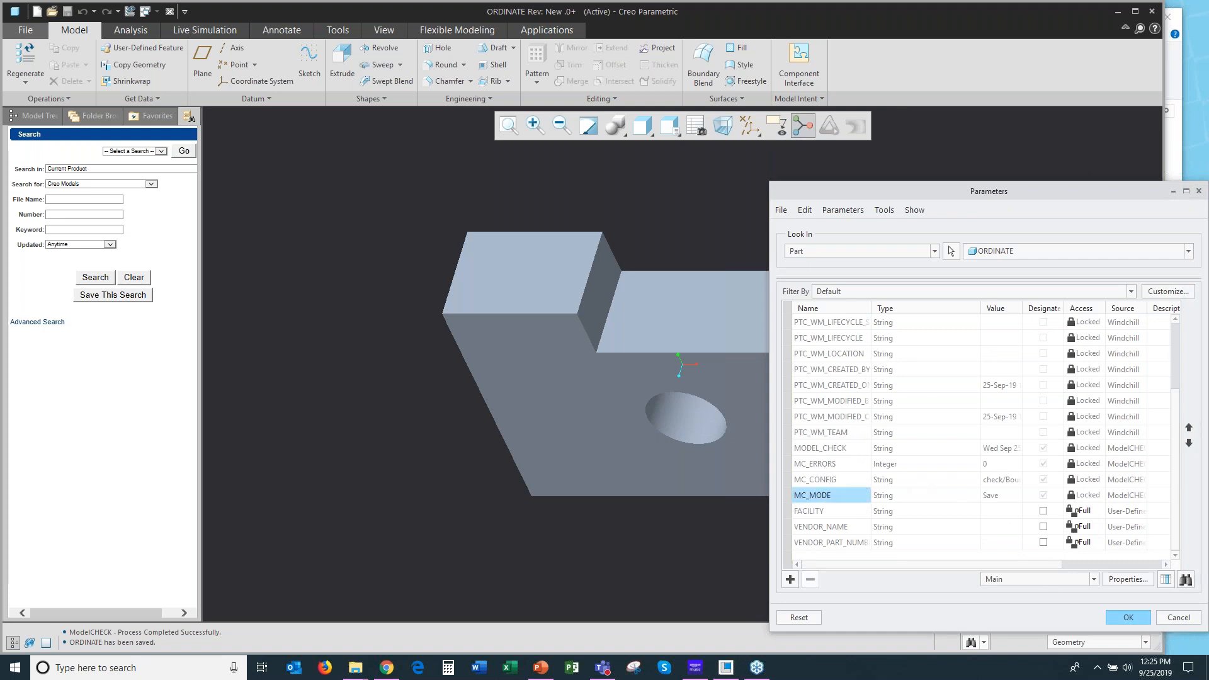
pyautogui.click(1130, 617)
# Try to check in ordinate.prt to Windchill directly from the open model.
pyautogui.click(23, 30)
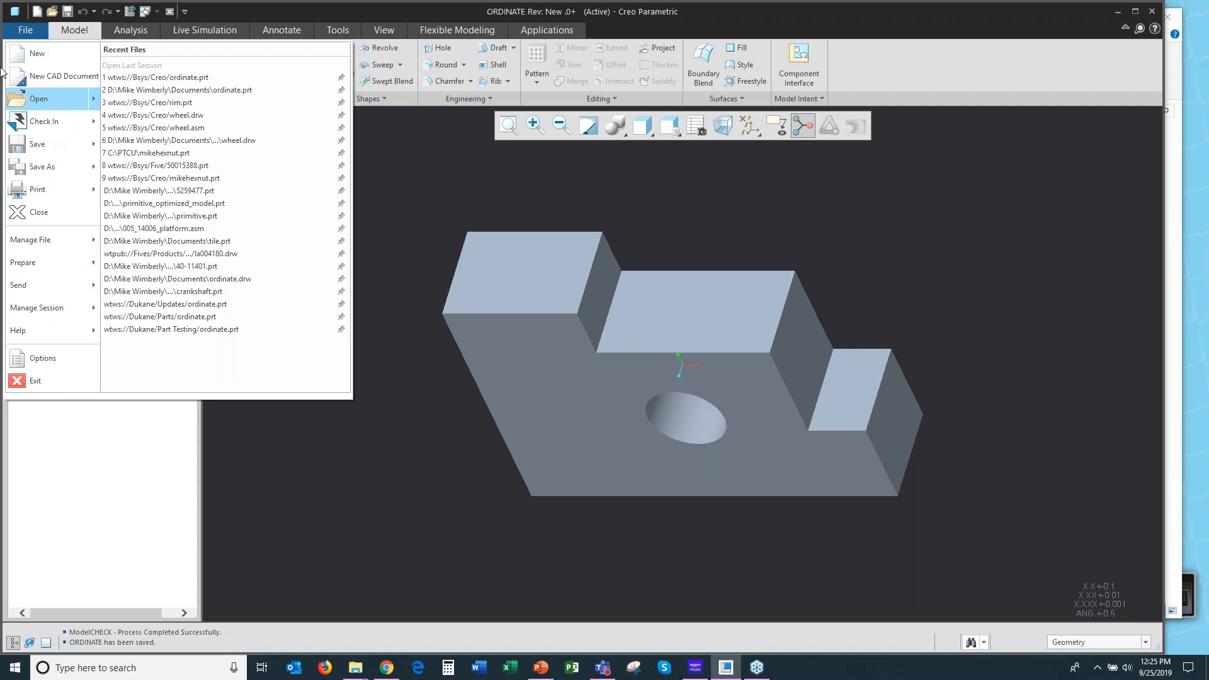
pyautogui.click(44, 122)
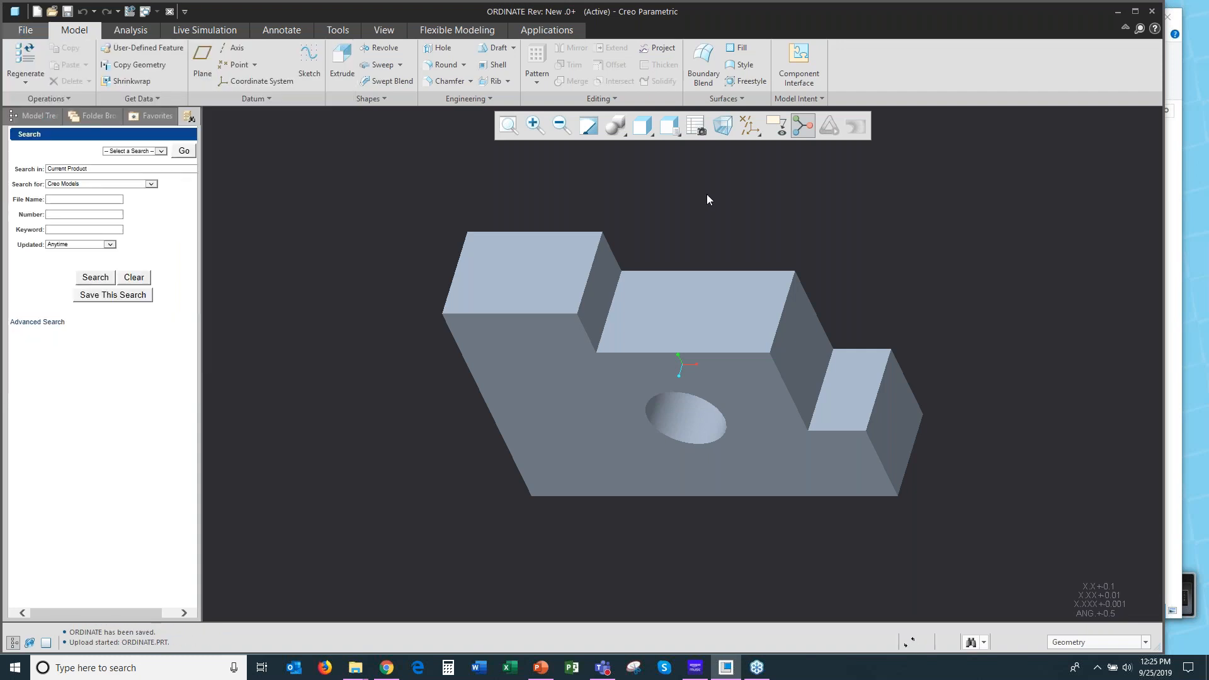
pyautogui.click(24, 30)
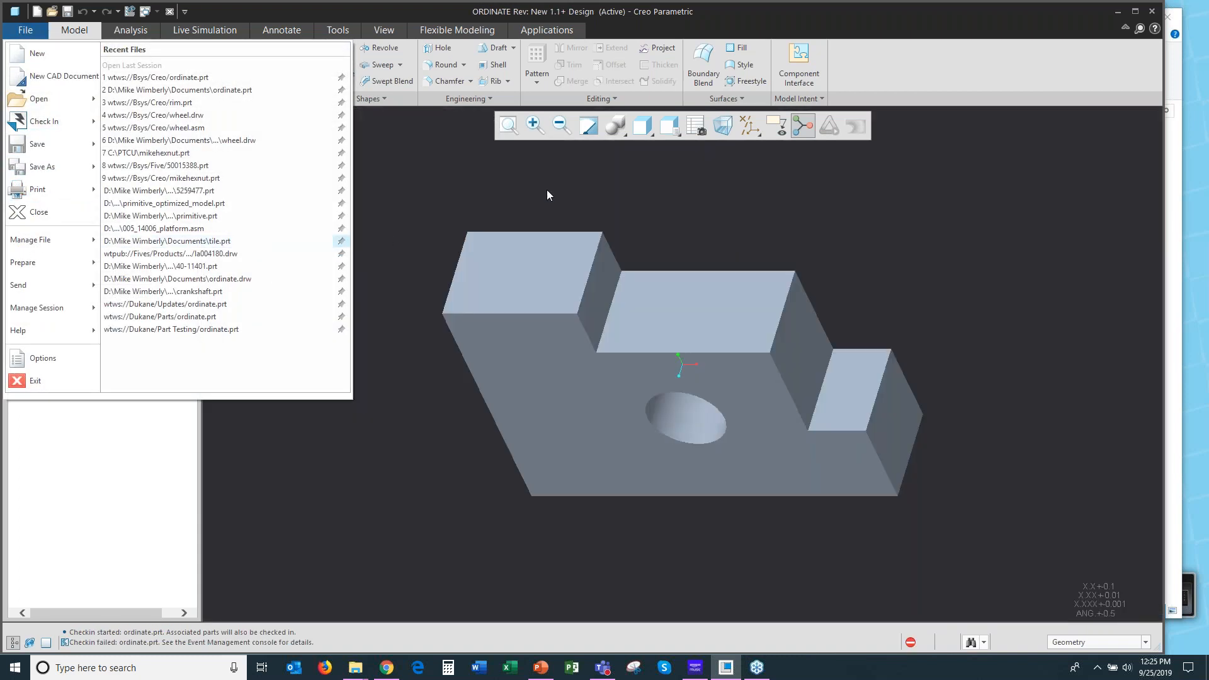
pyautogui.click(547, 191)
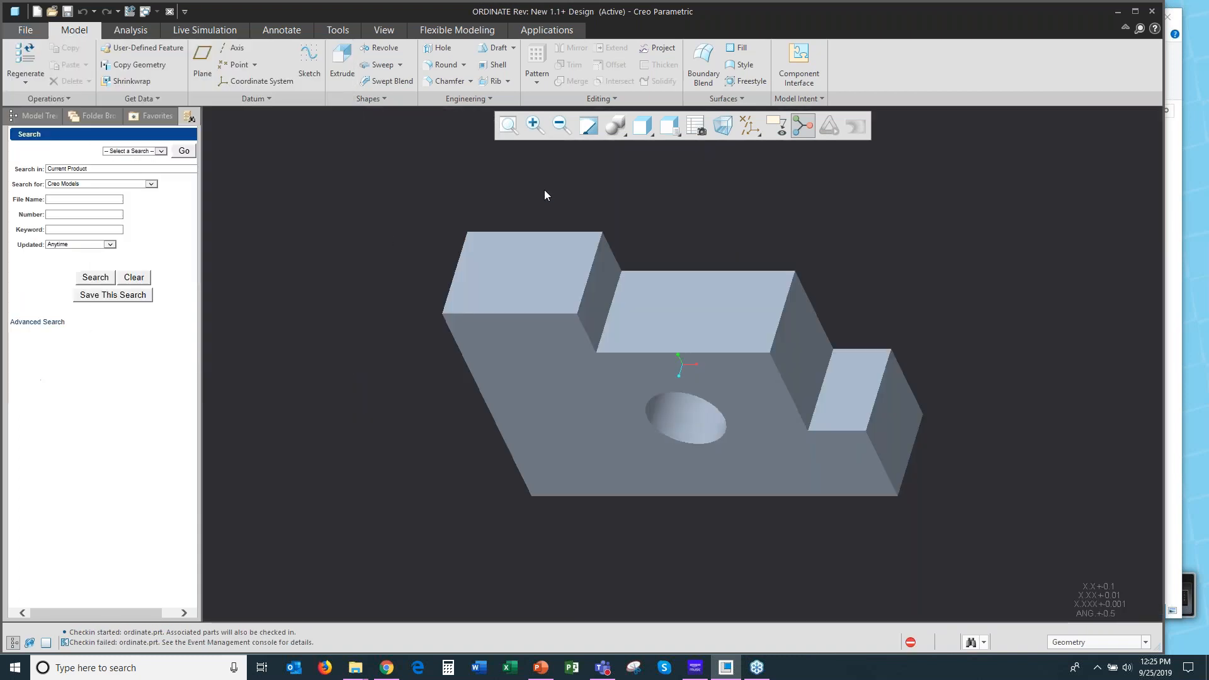
pyautogui.click(25, 30)
pyautogui.moveTo(61, 126)
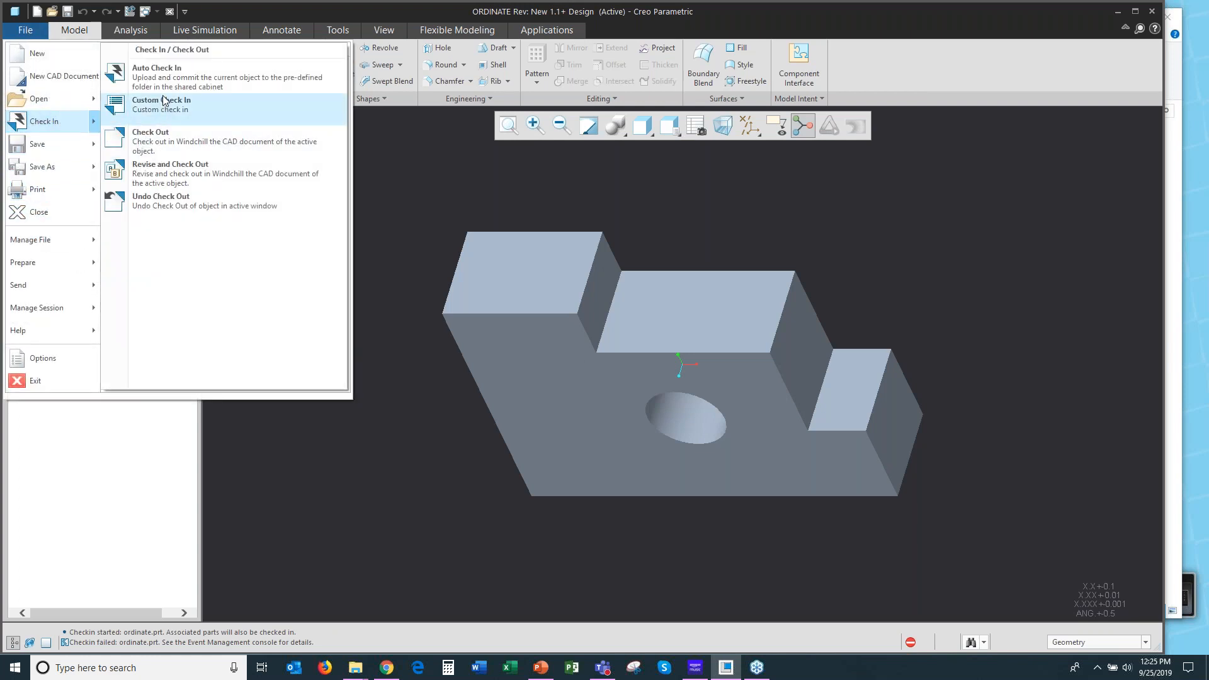
pyautogui.click(335, 519)
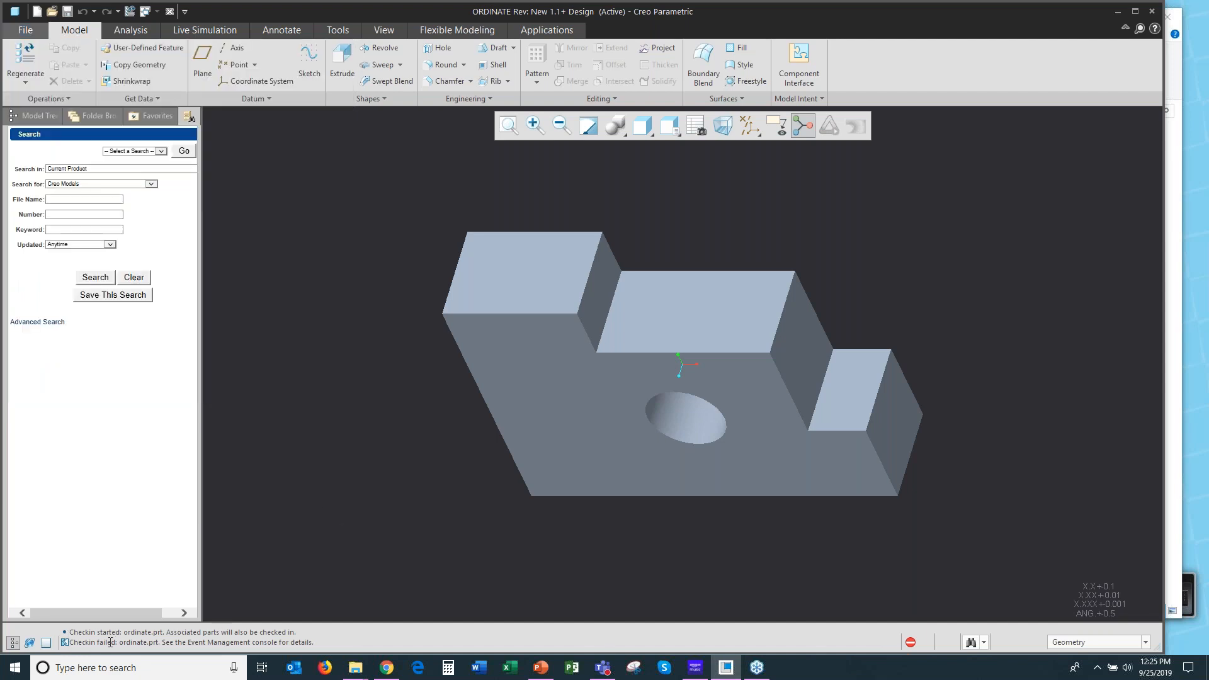
# Review each ModelCHECK conflict behind the failed check-in of ordinate.prt in Event Management, and close the conflict and event windows.
pyautogui.click(911, 643)
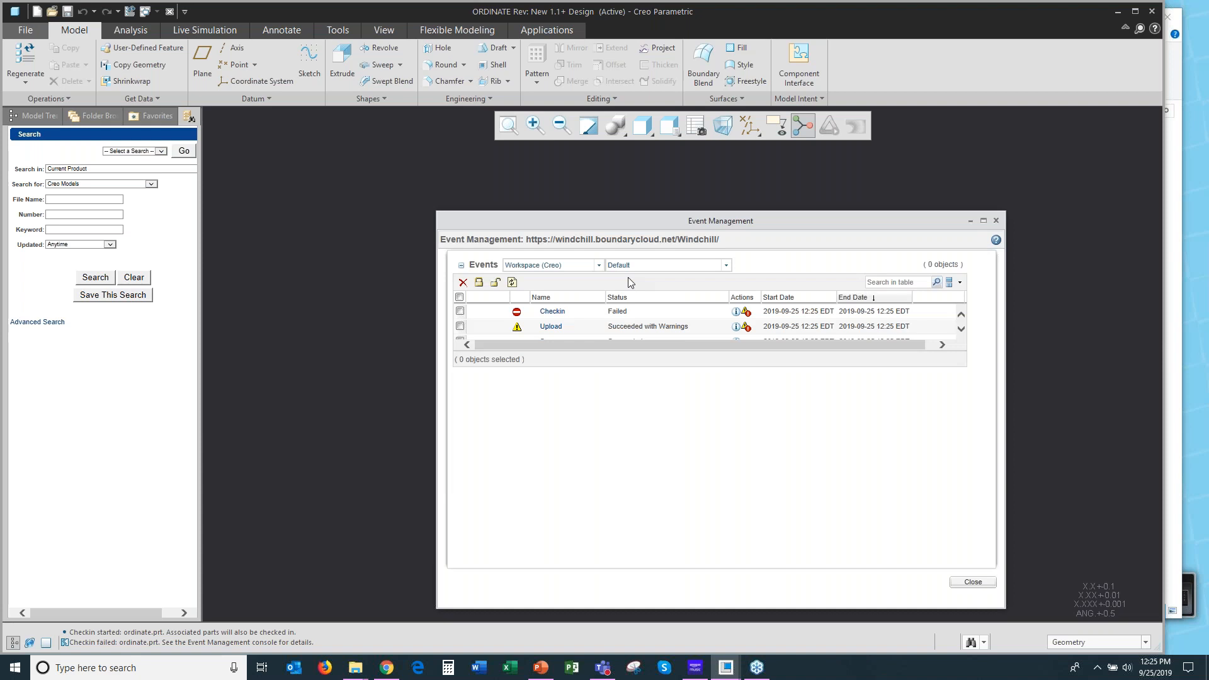
pyautogui.click(753, 314)
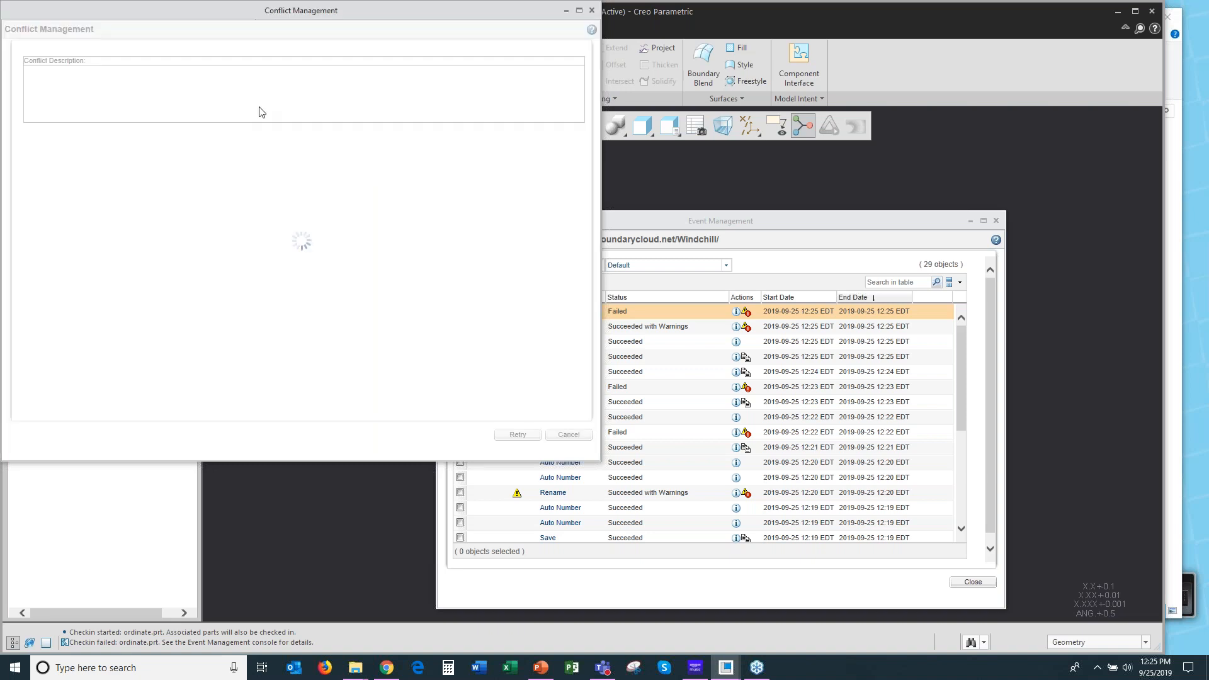
pyautogui.click(254, 106)
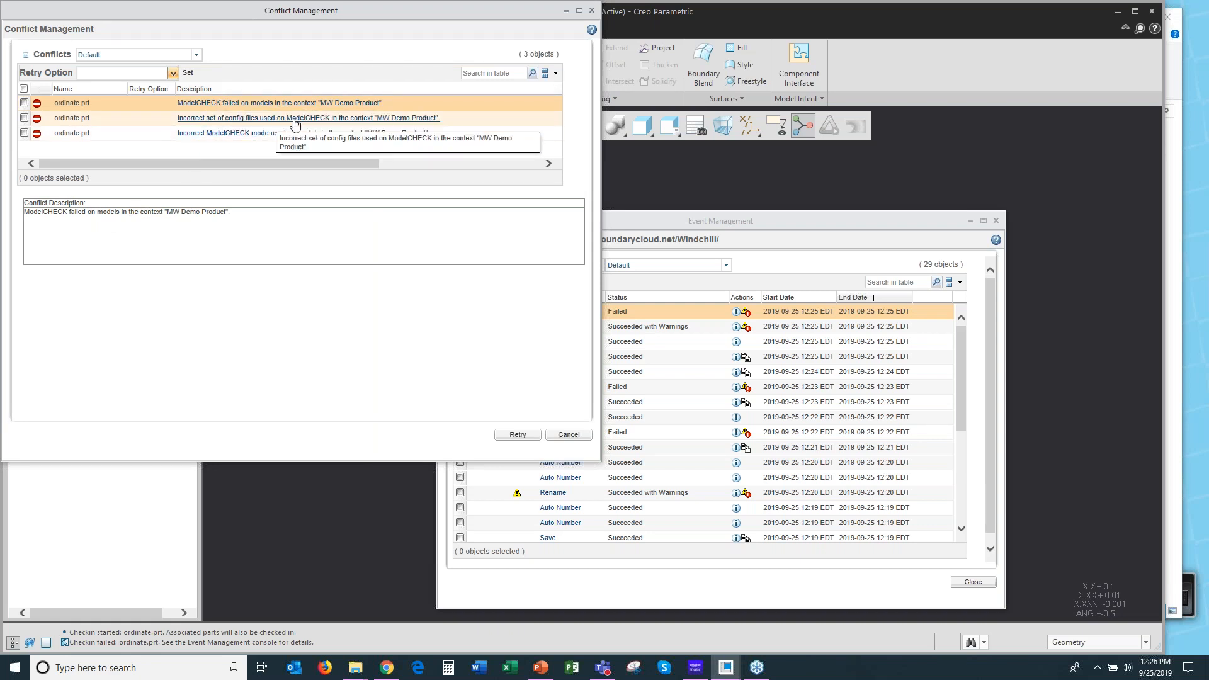
pyautogui.click(237, 119)
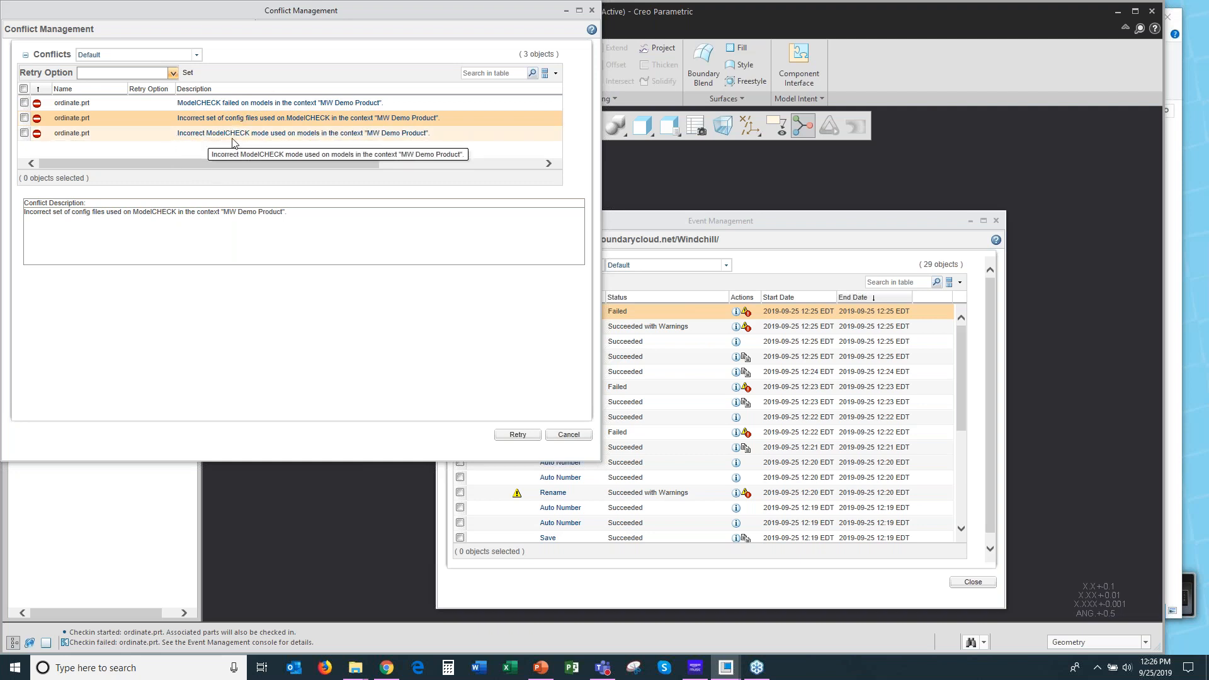
pyautogui.click(252, 133)
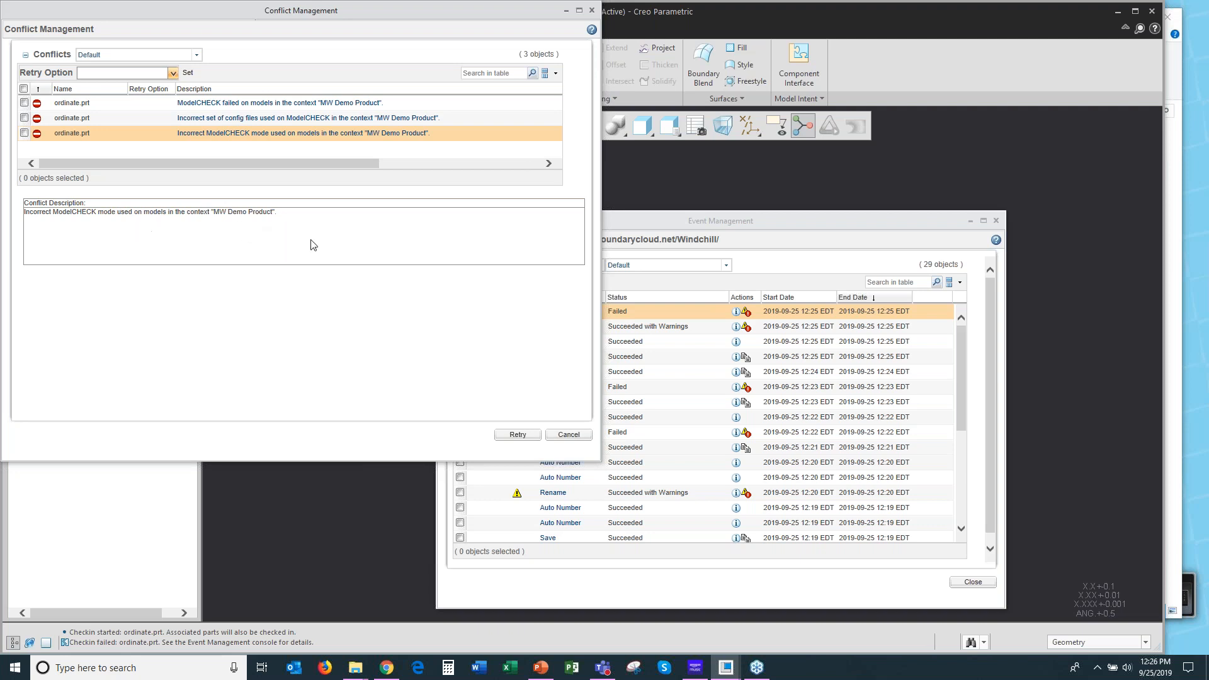
pyautogui.click(569, 435)
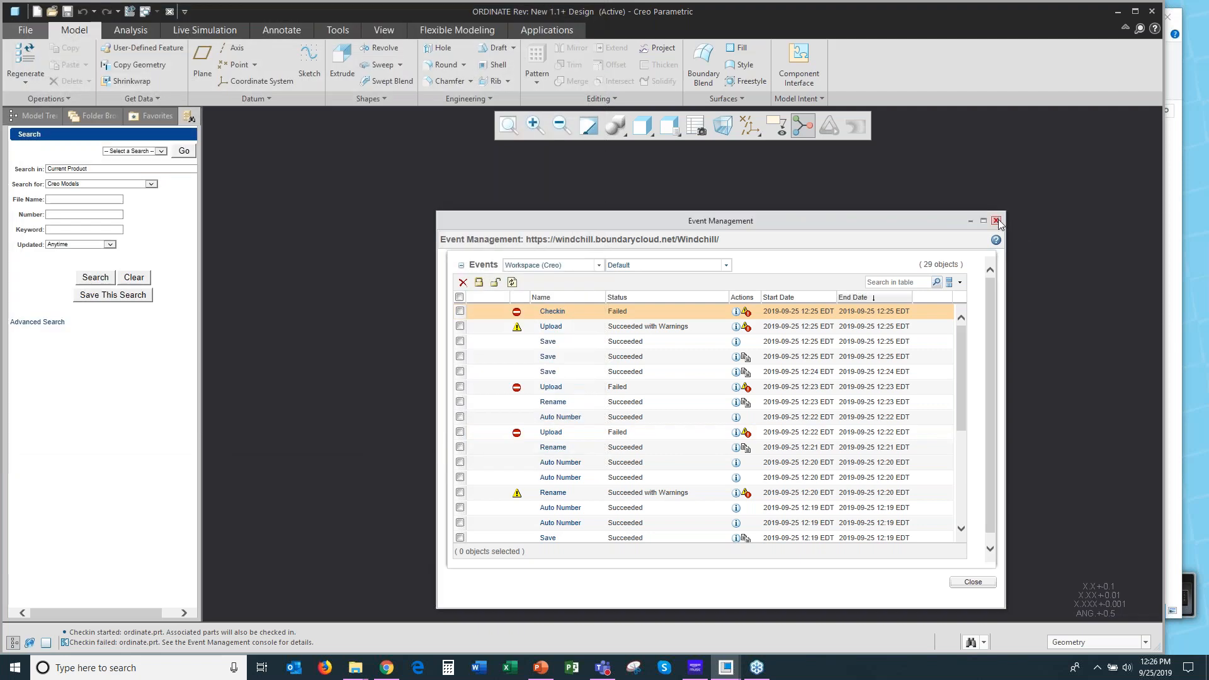
pyautogui.click(996, 221)
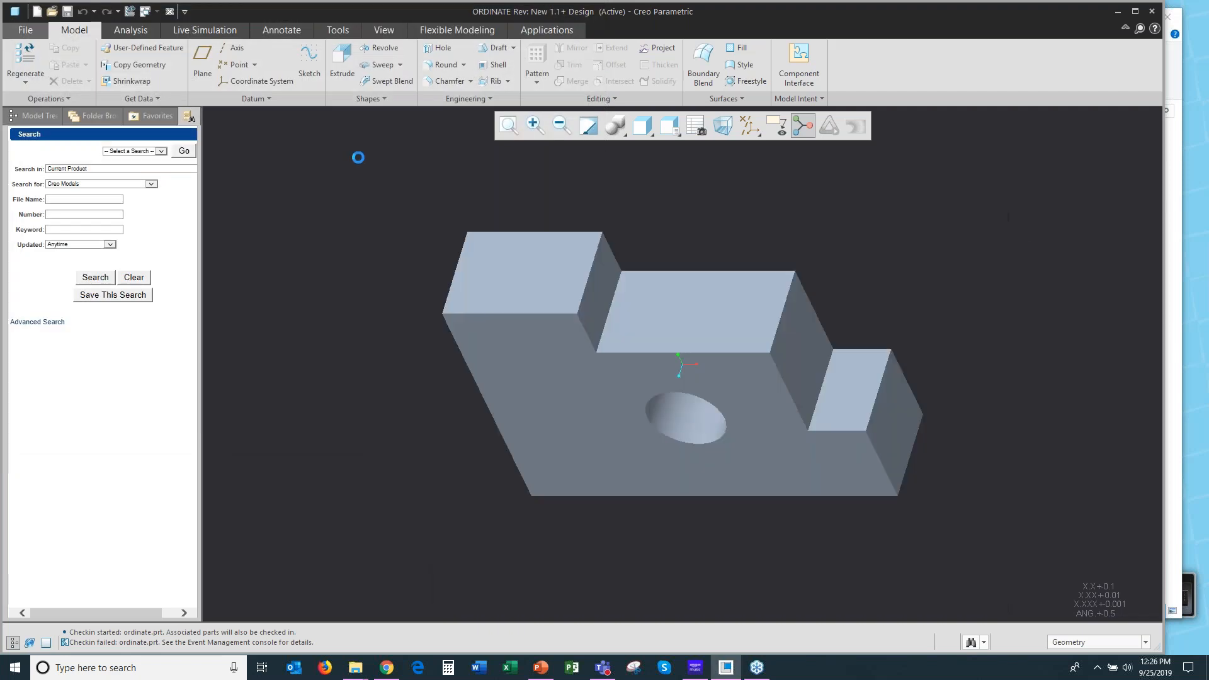
# Open Preference Management from the utilities of MW Demo Product in the Windchill Commonspace and find the ModelCHECK check-in preferences.
pyautogui.click(25, 30)
pyautogui.click(373, 547)
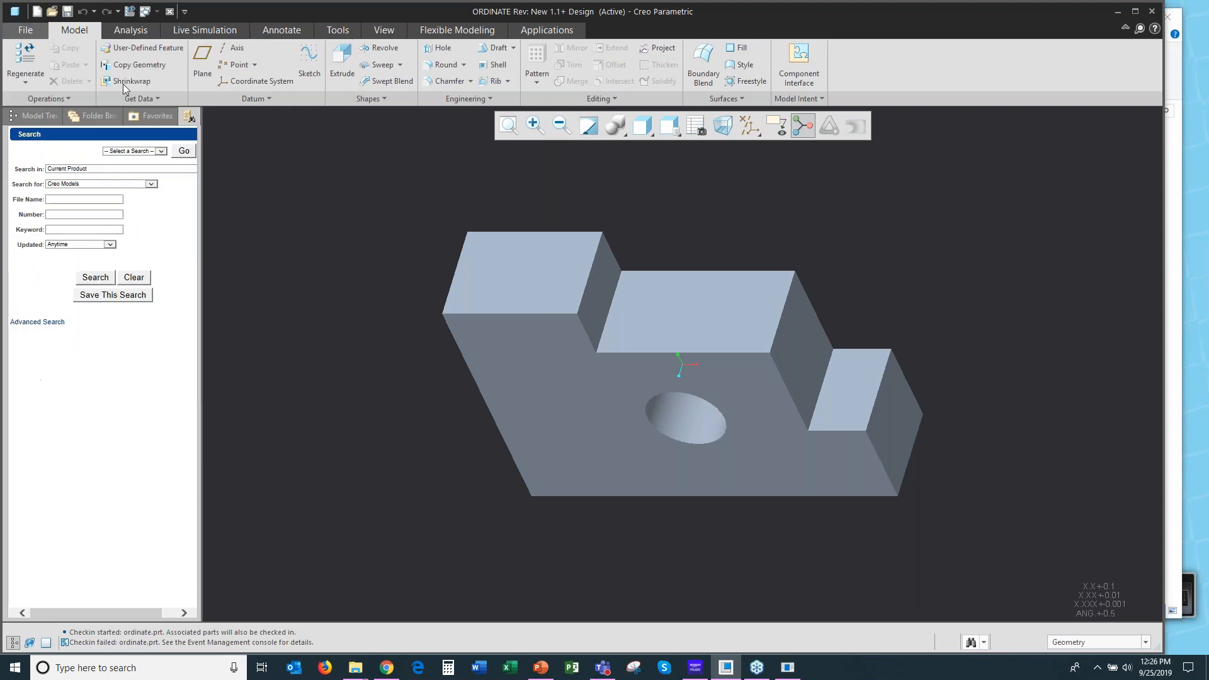
pyautogui.click(41, 117)
pyautogui.click(101, 115)
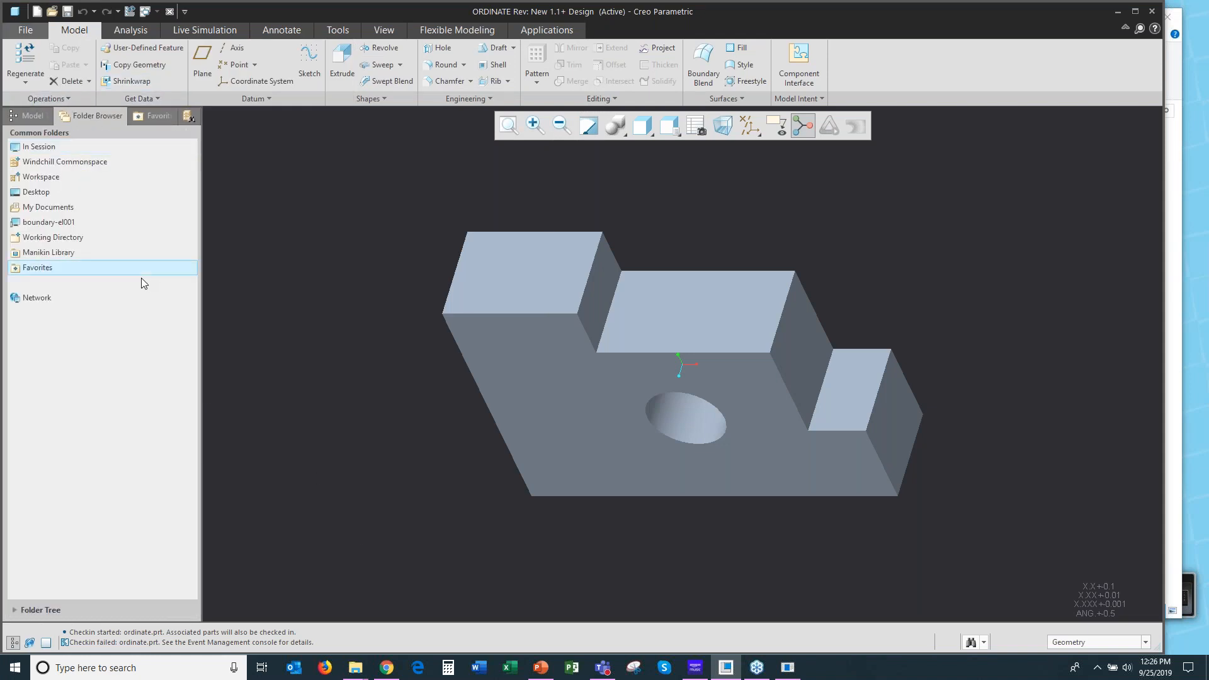
pyautogui.click(66, 162)
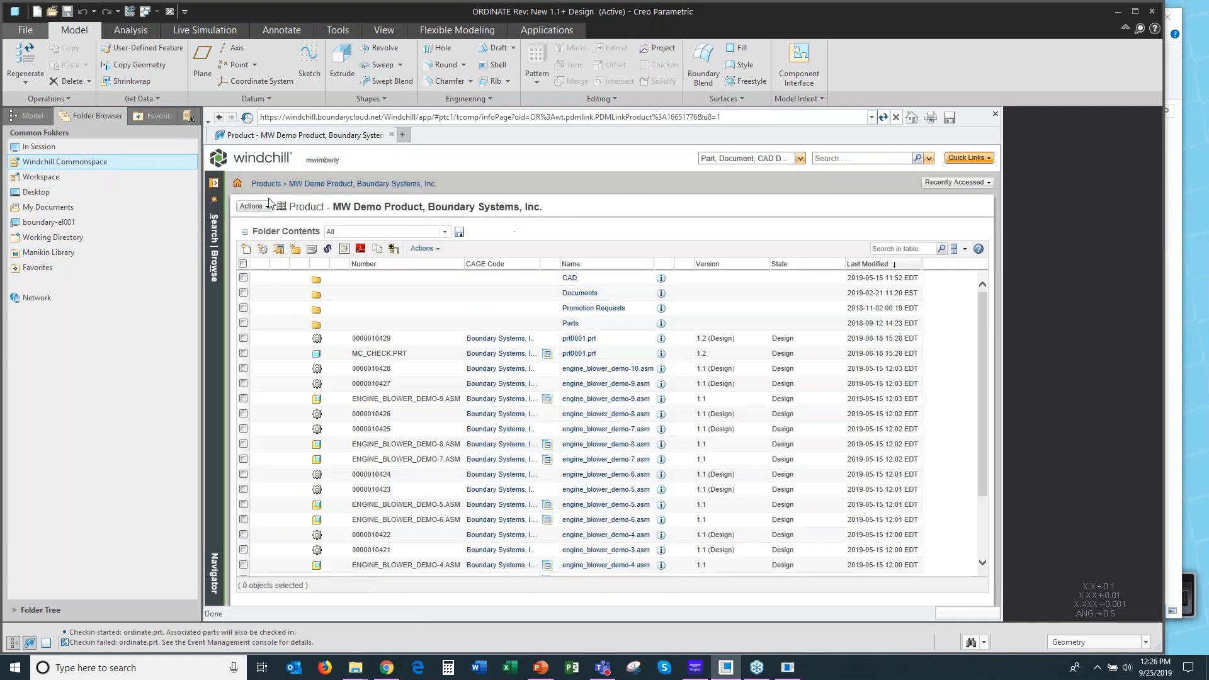
pyautogui.click(213, 259)
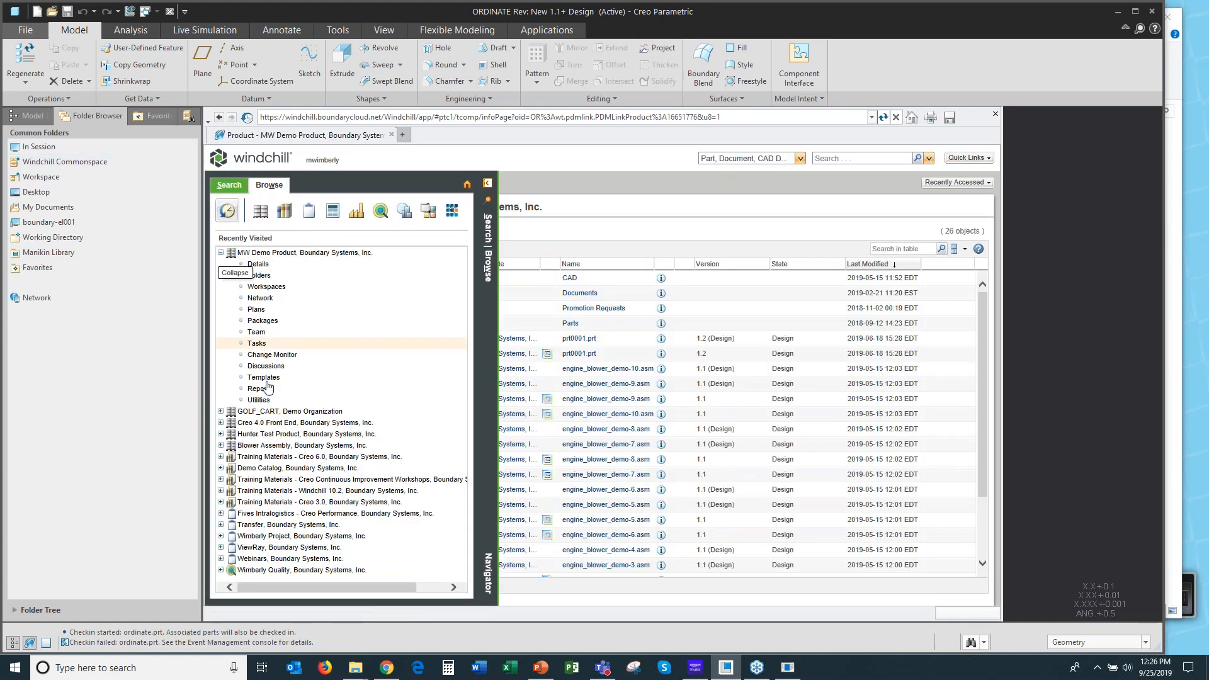
pyautogui.click(266, 402)
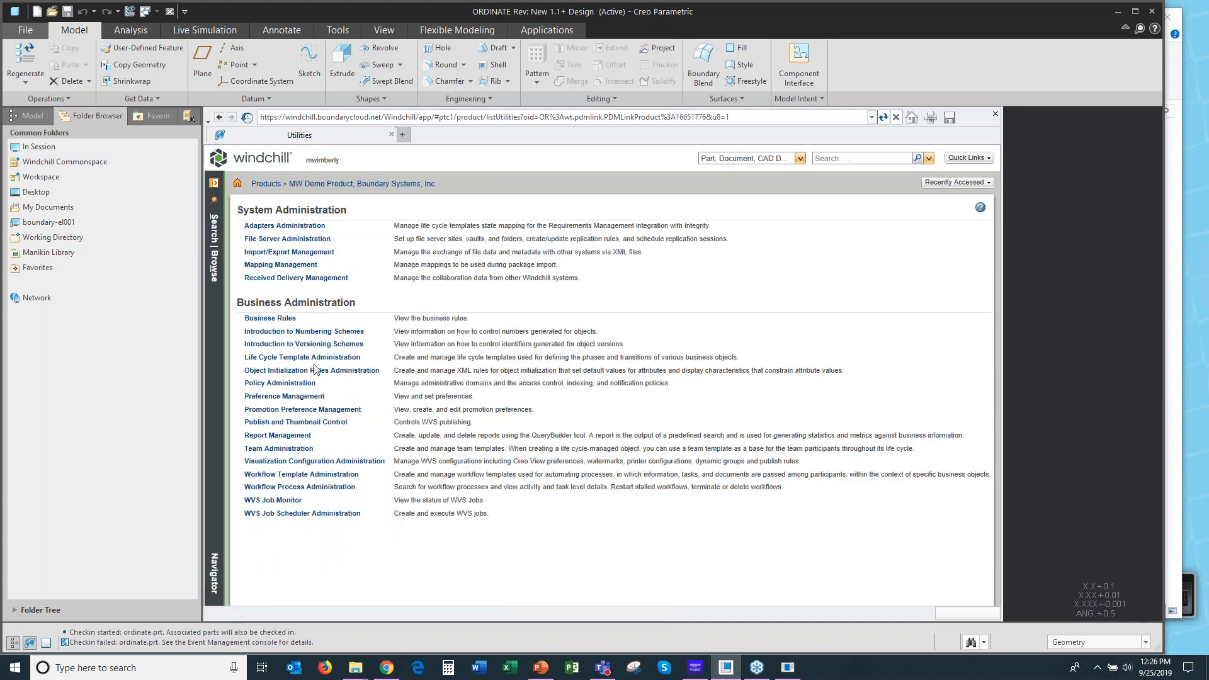
pyautogui.click(280, 396)
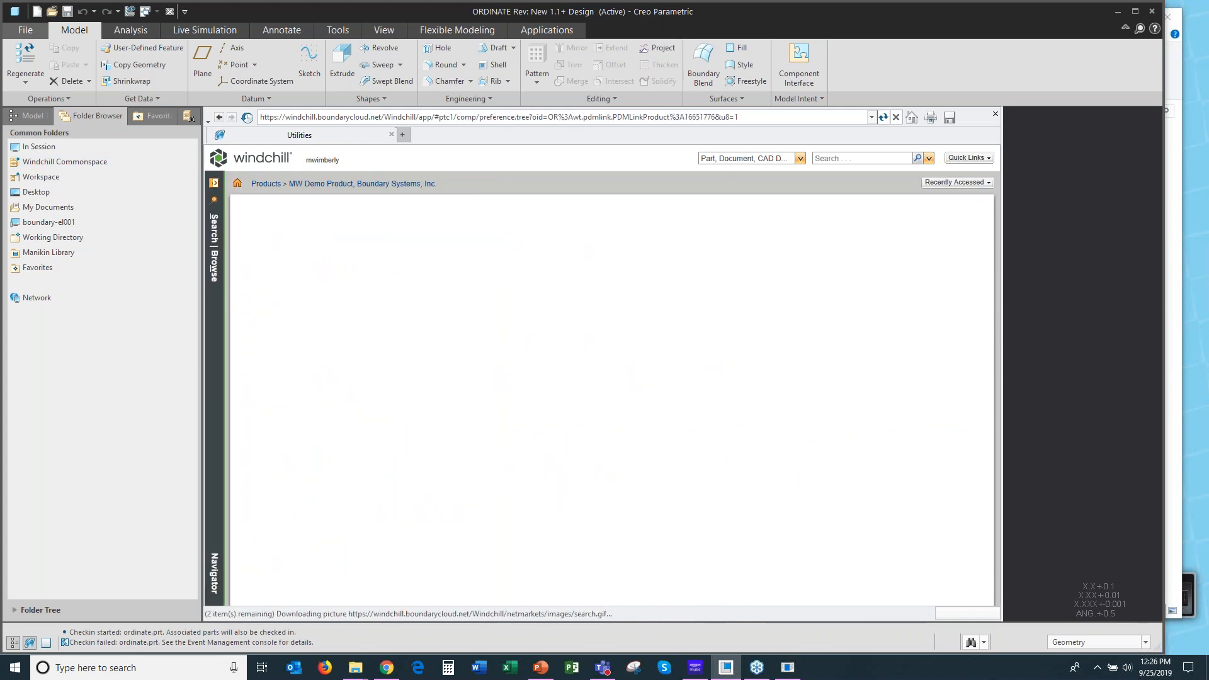
pyautogui.scroll(-5, 405, 410)
pyautogui.scroll(-5, 405, 414)
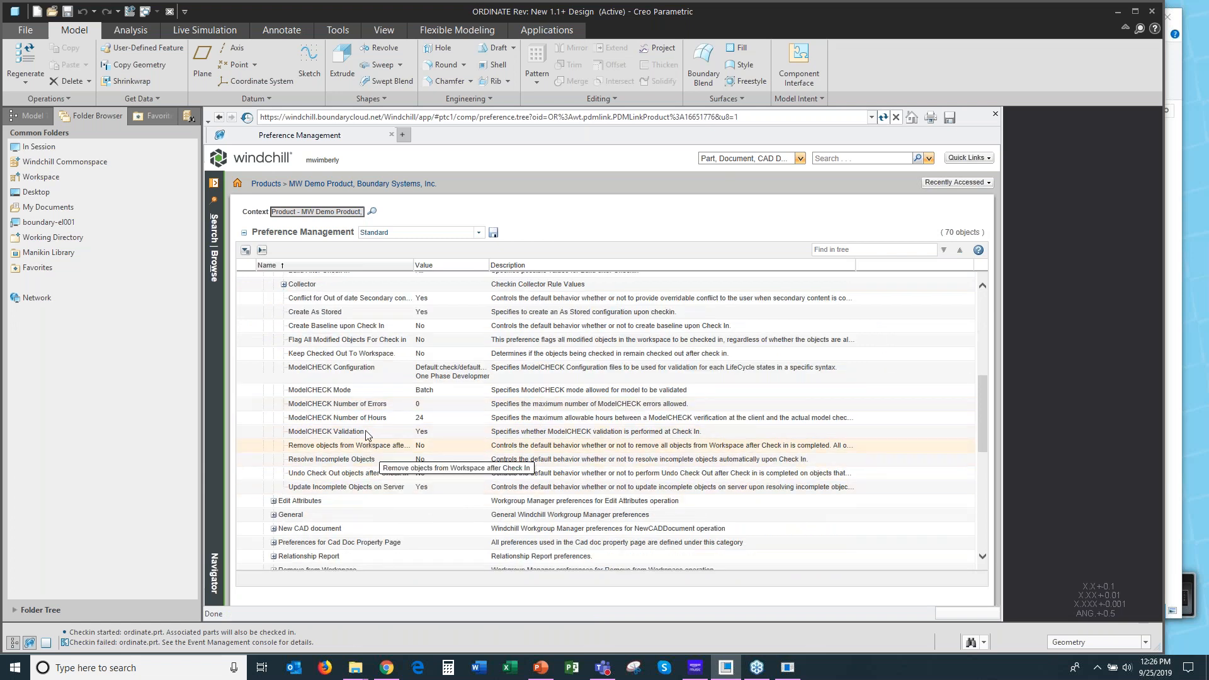
# Set the ModelCHECK Mode preference of MW Demo Product to Save.
pyautogui.click(426, 393)
pyautogui.rightClick(426, 394)
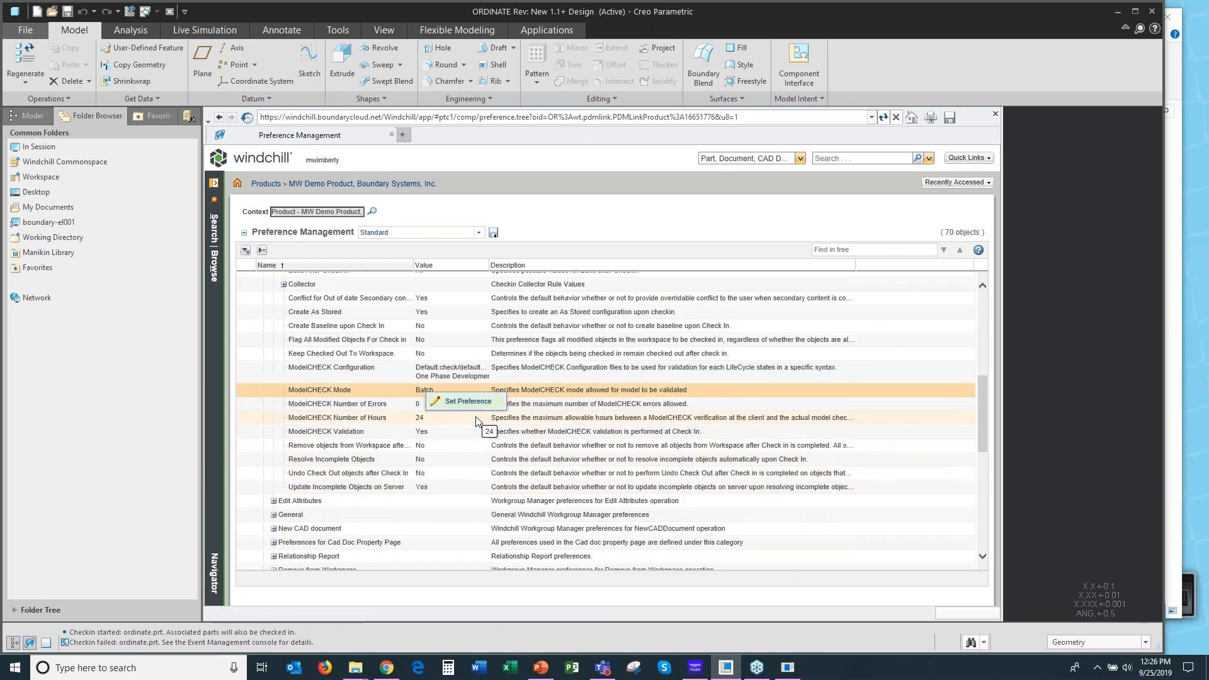
pyautogui.click(472, 401)
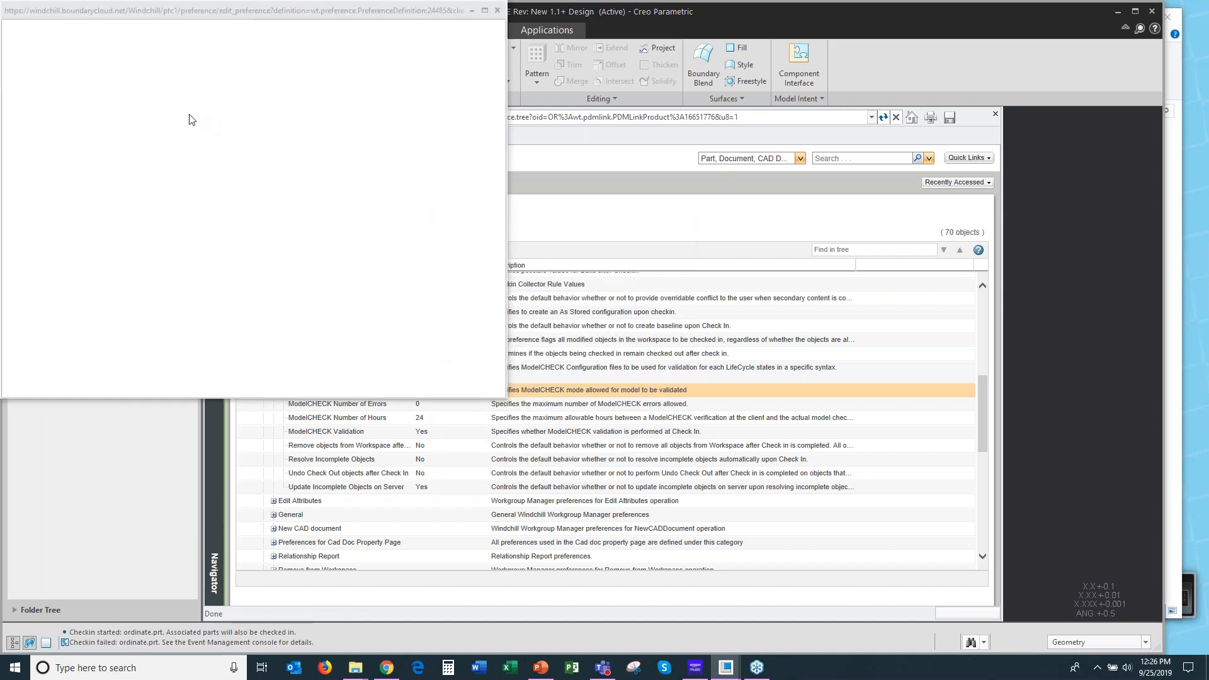
pyautogui.click(132, 93)
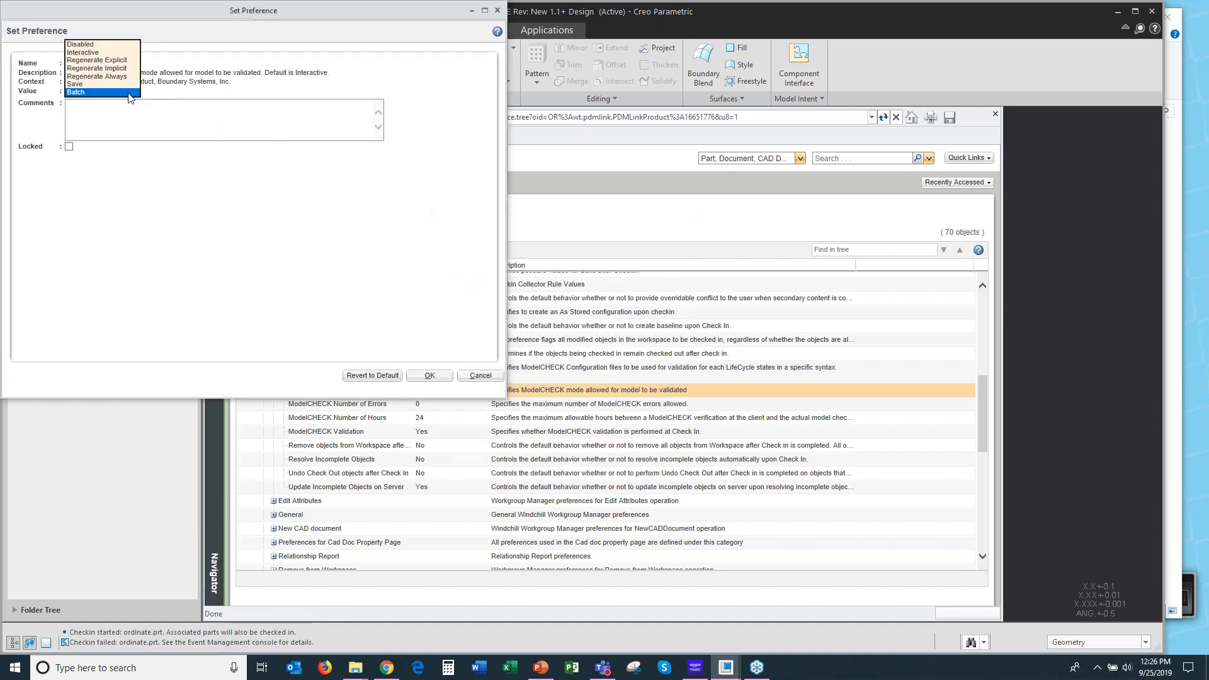
pyautogui.click(88, 83)
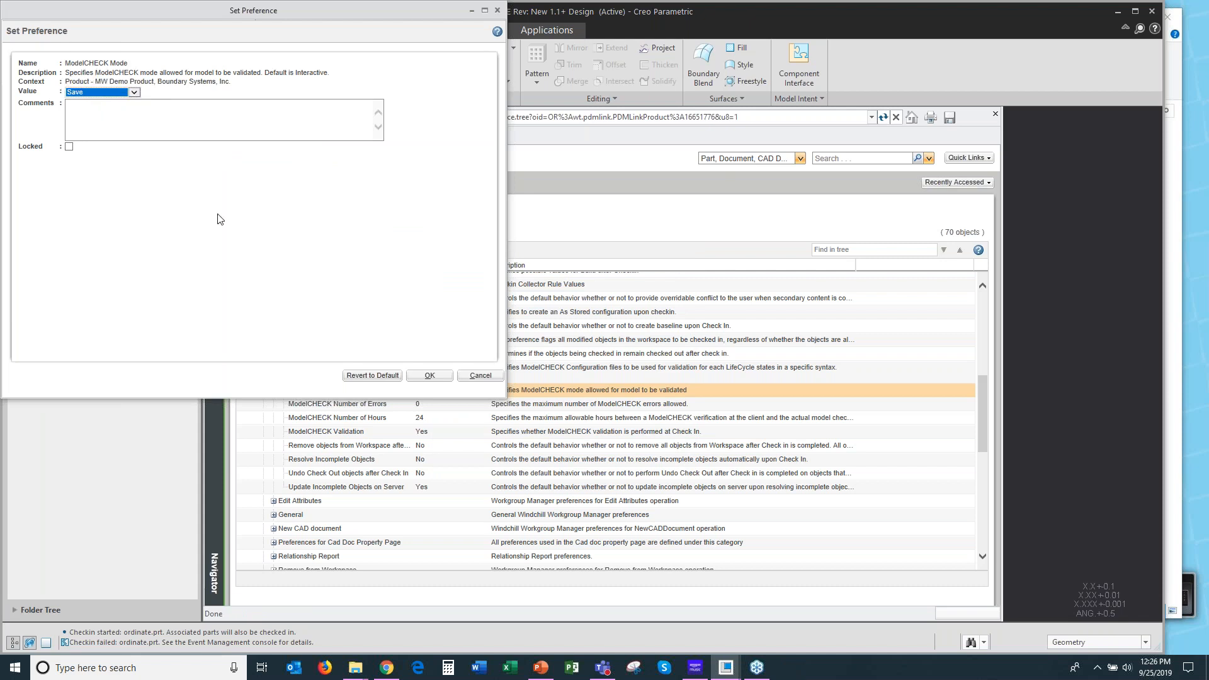
pyautogui.click(433, 376)
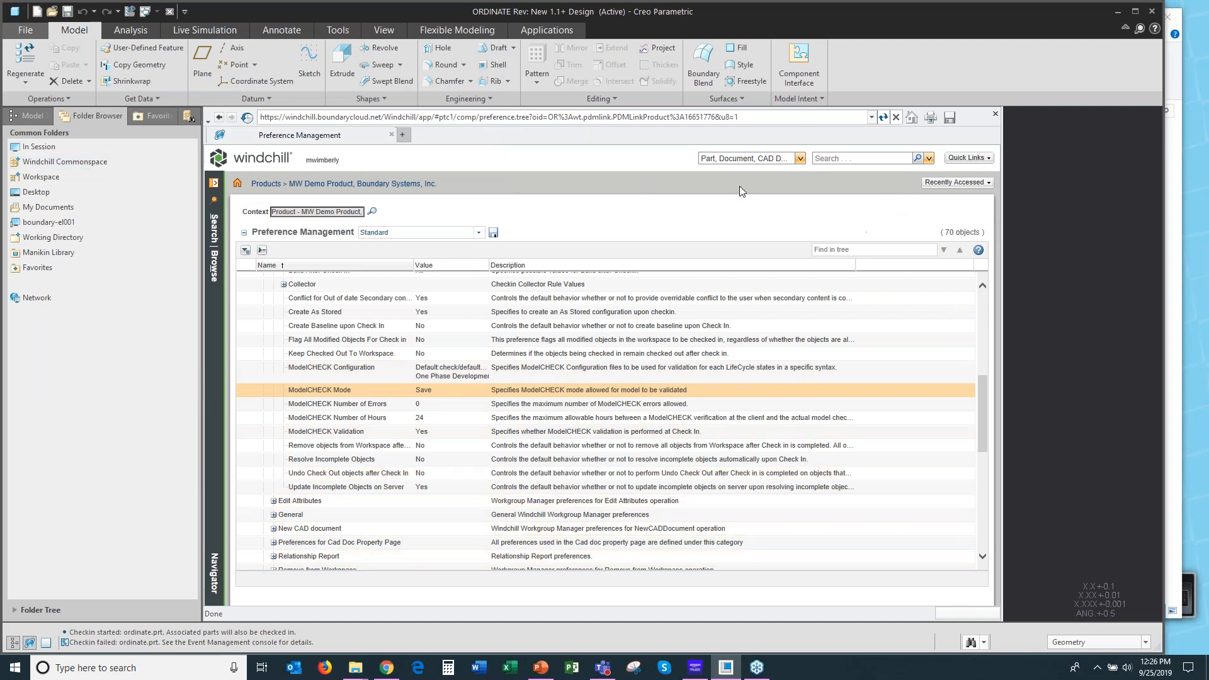
# Try to check in ordinate.prt again with Auto Check In.
pyautogui.click(32, 28)
pyautogui.moveTo(50, 121)
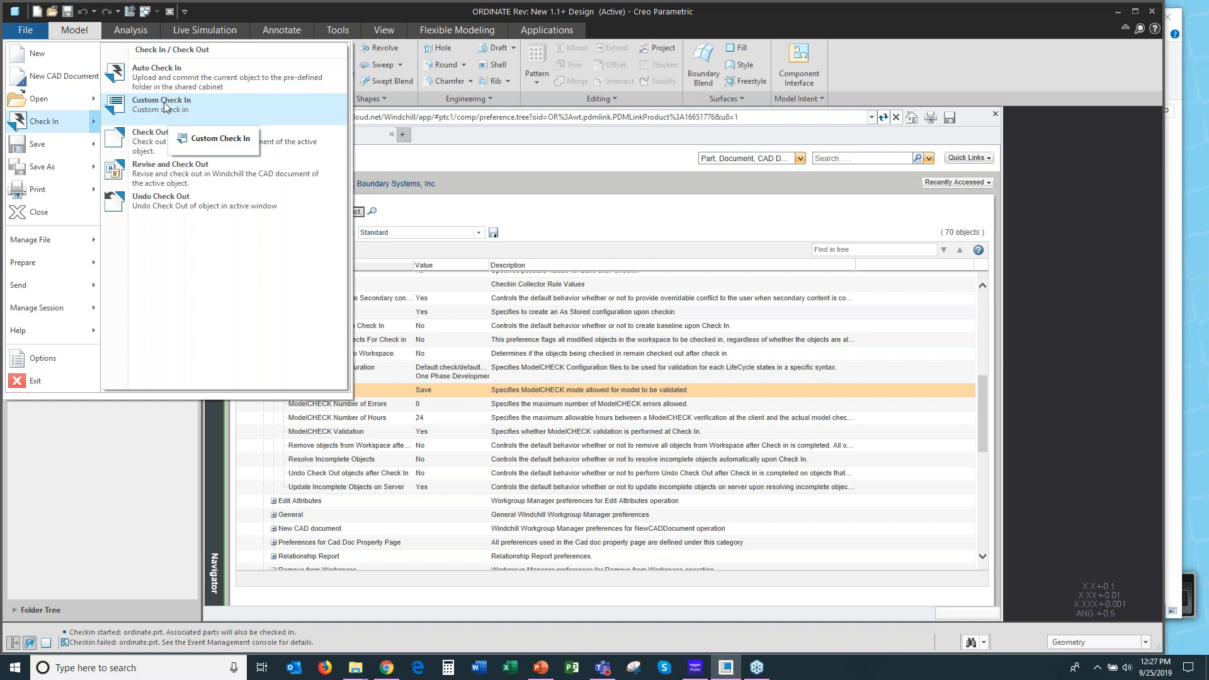
pyautogui.click(165, 77)
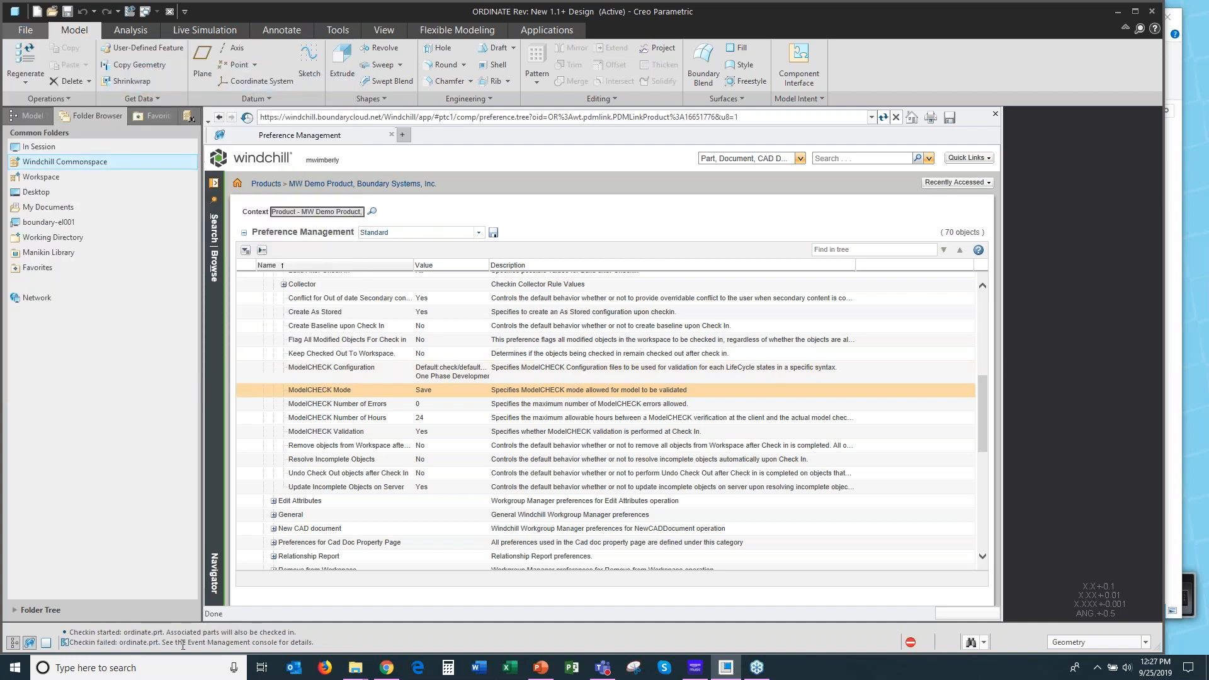
# Examine the conflicts of the latest ordinate.prt check-in, including the config files conflict, and close Event Management.
pyautogui.click(911, 642)
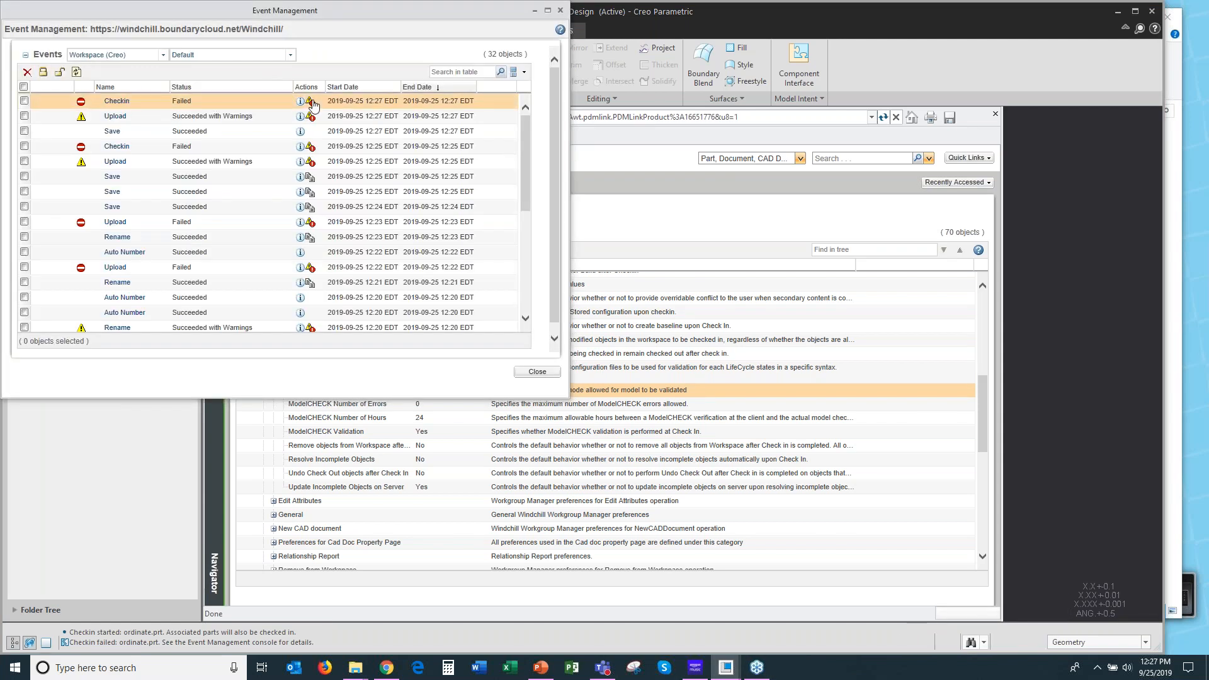
pyautogui.click(311, 104)
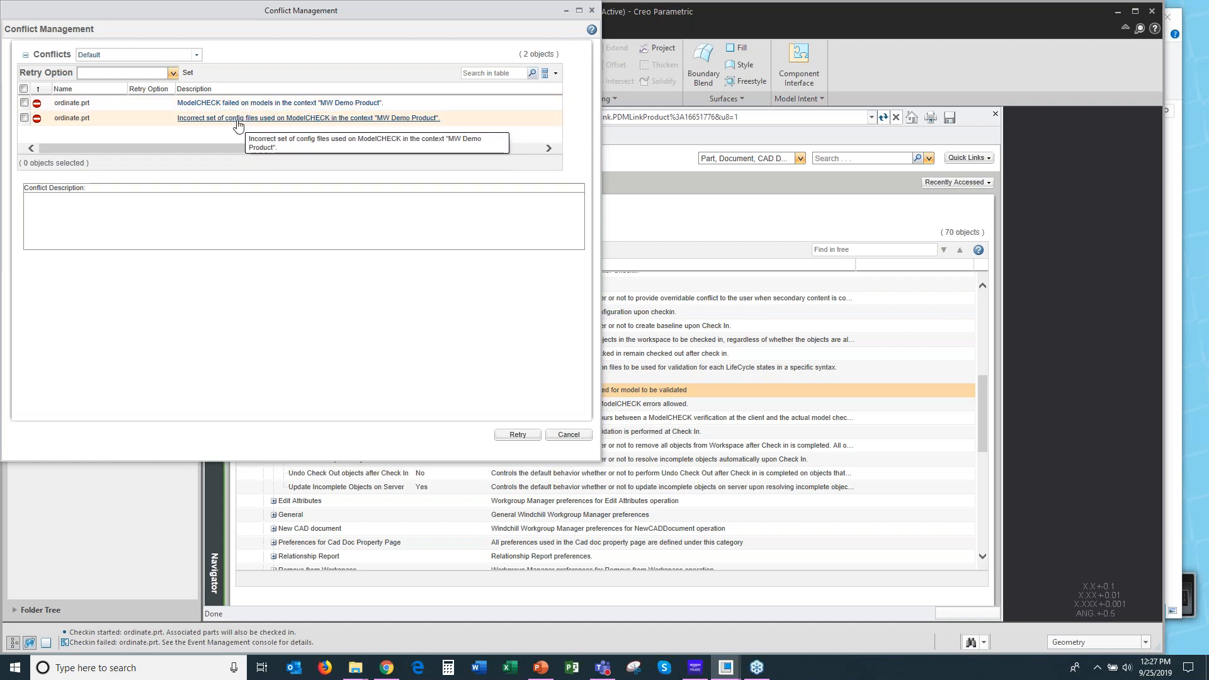
pyautogui.click(240, 119)
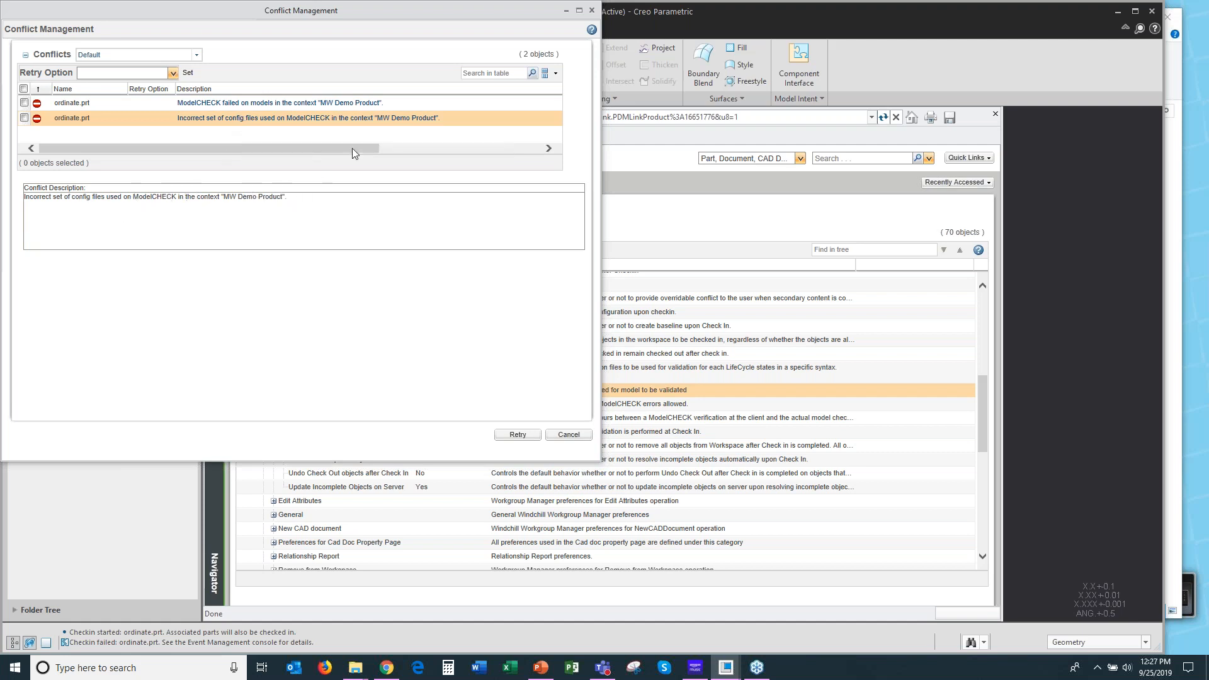
pyautogui.click(559, 436)
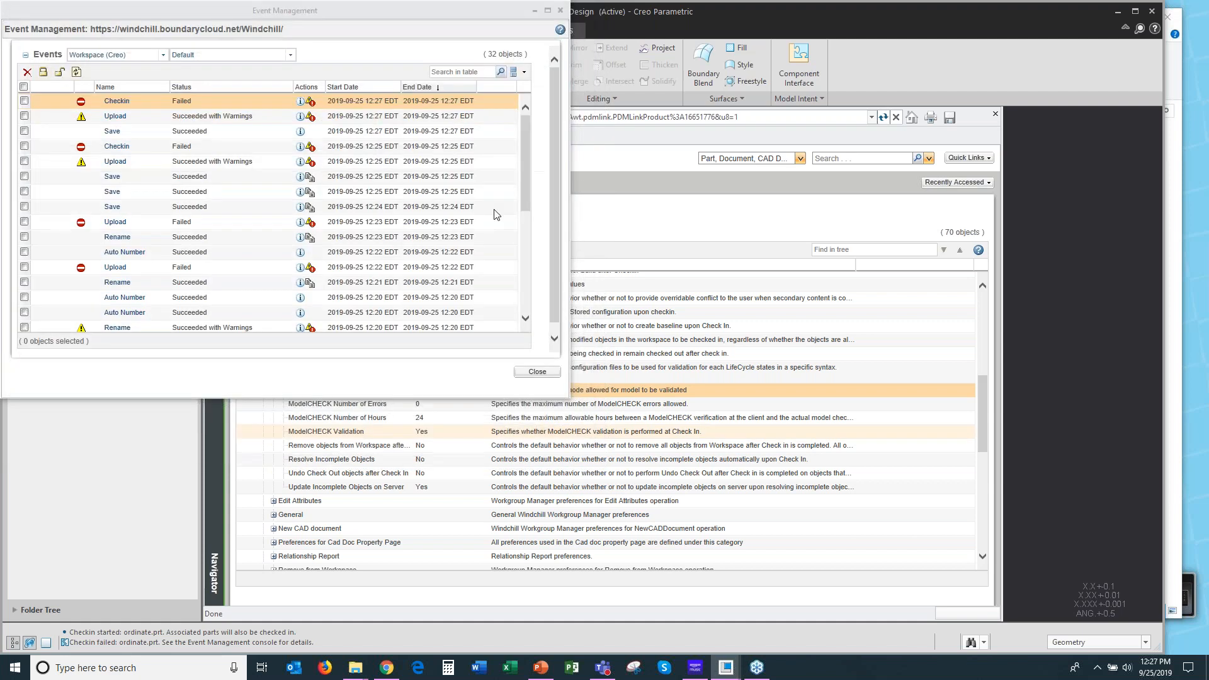
pyautogui.click(539, 378)
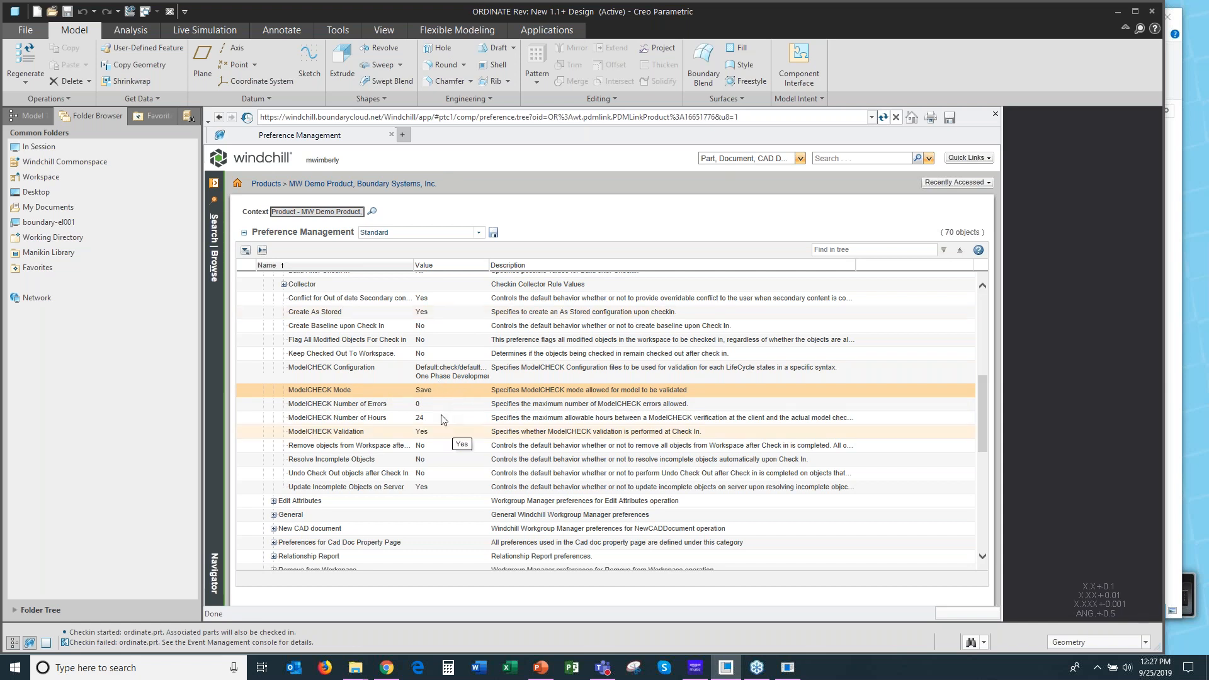
# Compare the MC_ERRORS, MC_CONFIG and MC_MODE parameters of ordinate.prt with the ModelCHECK check-in preferences, including ModelCHECK Configuration.
pyautogui.click(802, 103)
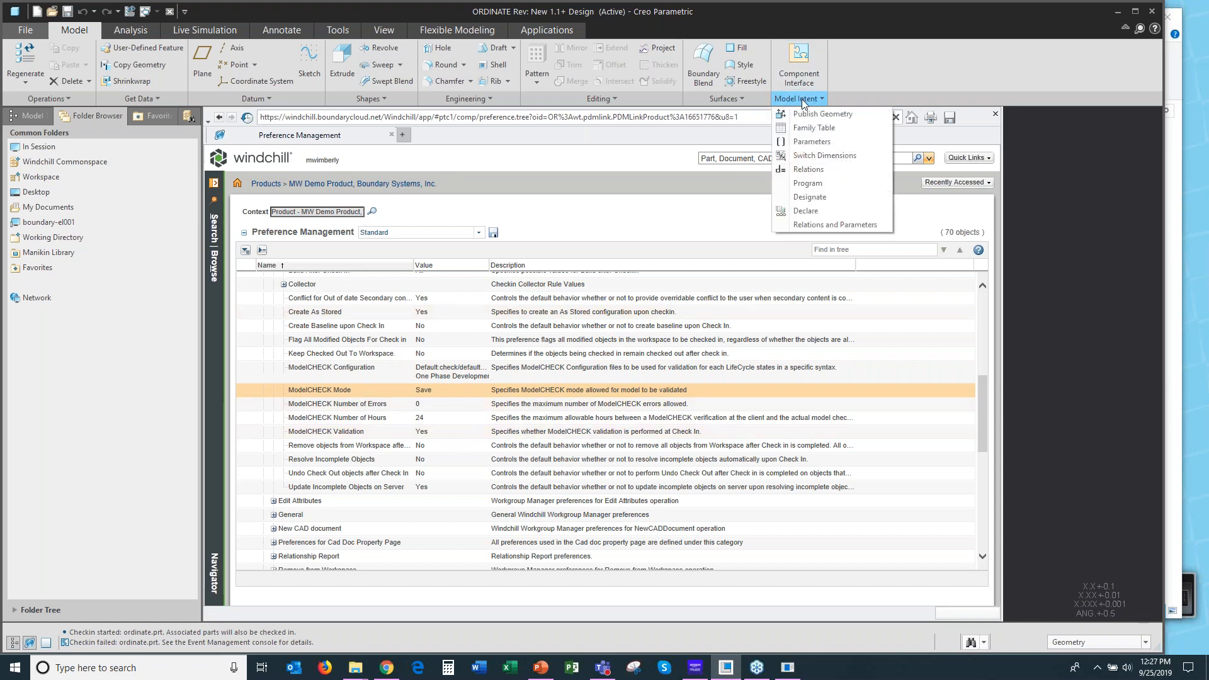
pyautogui.click(811, 142)
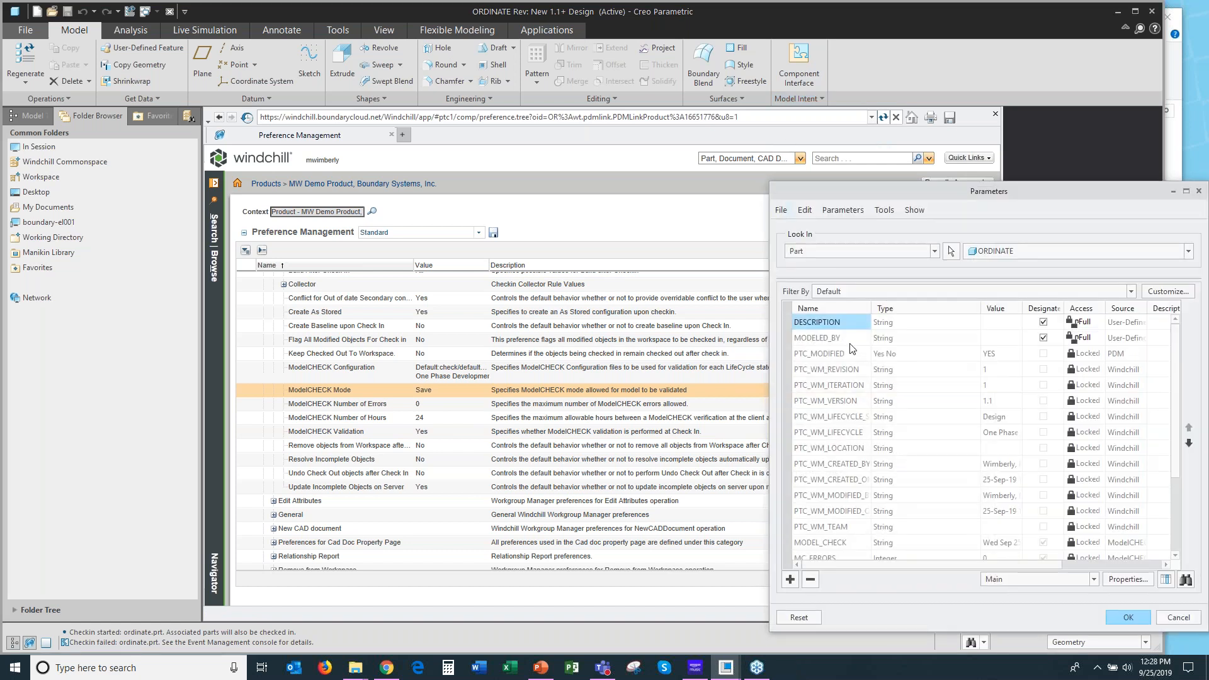
pyautogui.scroll(-3, 913, 451)
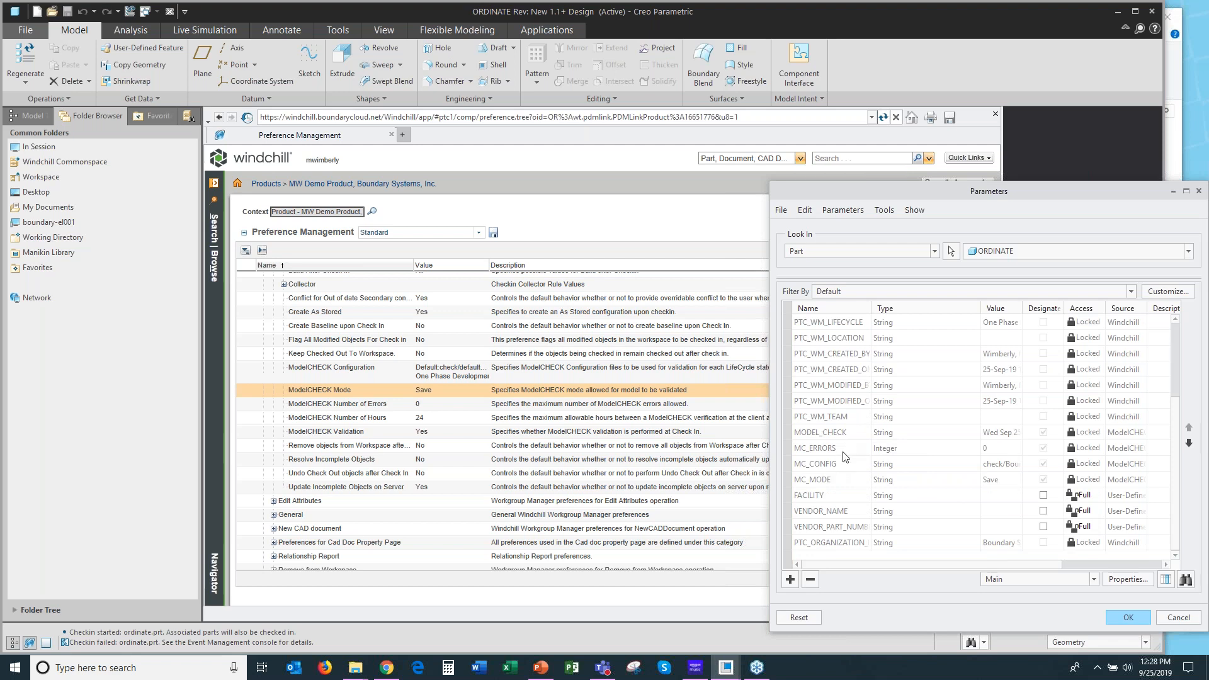
pyautogui.click(846, 448)
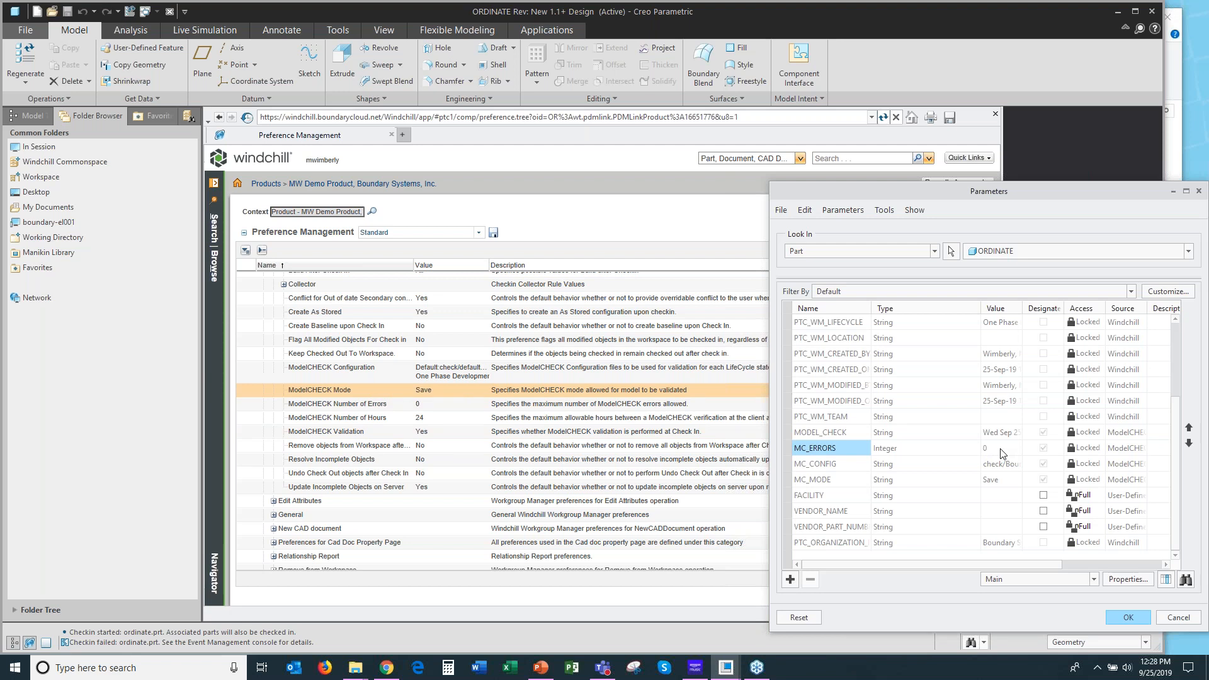
pyautogui.click(1006, 481)
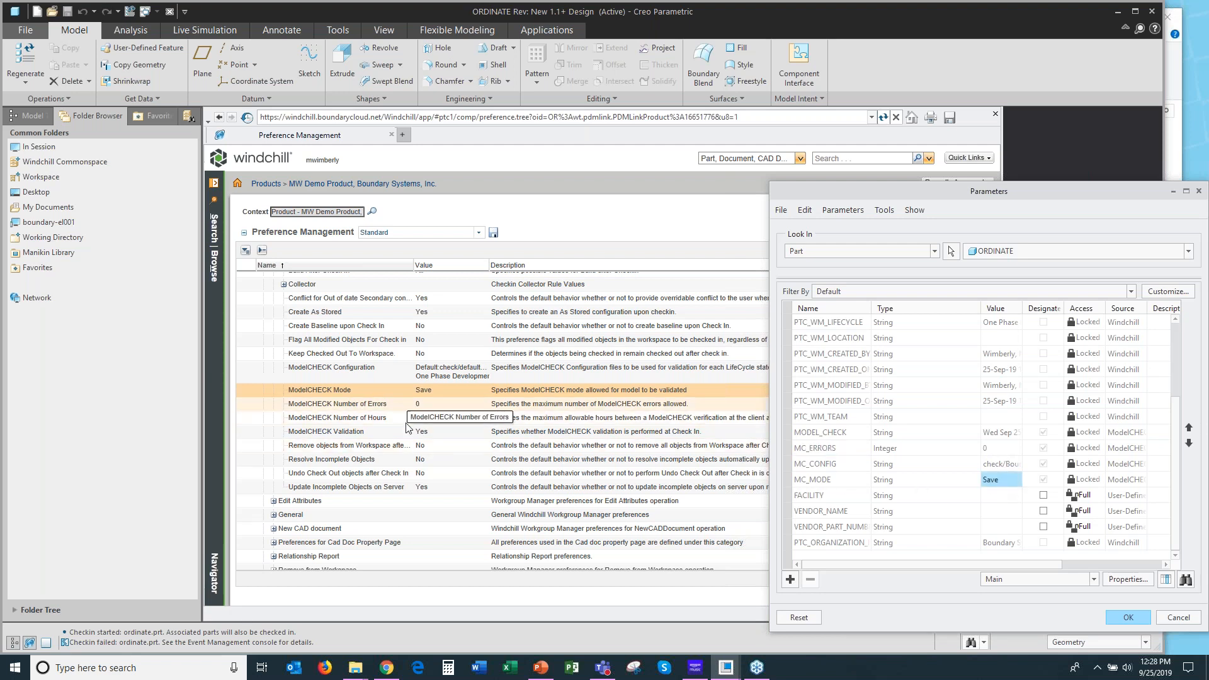
pyautogui.click(449, 374)
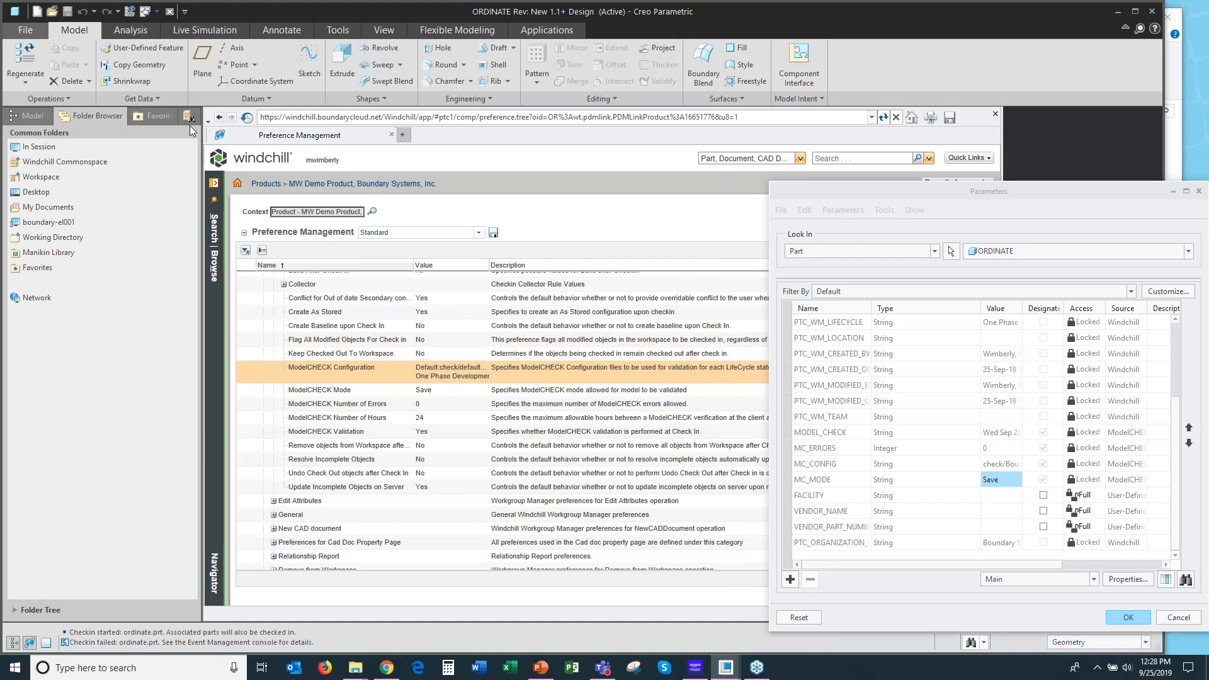
# Examine the condition.mcc conditions for automatic configuration selection in the ModelCHECK settings, then close the configuration tool and the Parameters window.
pyautogui.click(26, 30)
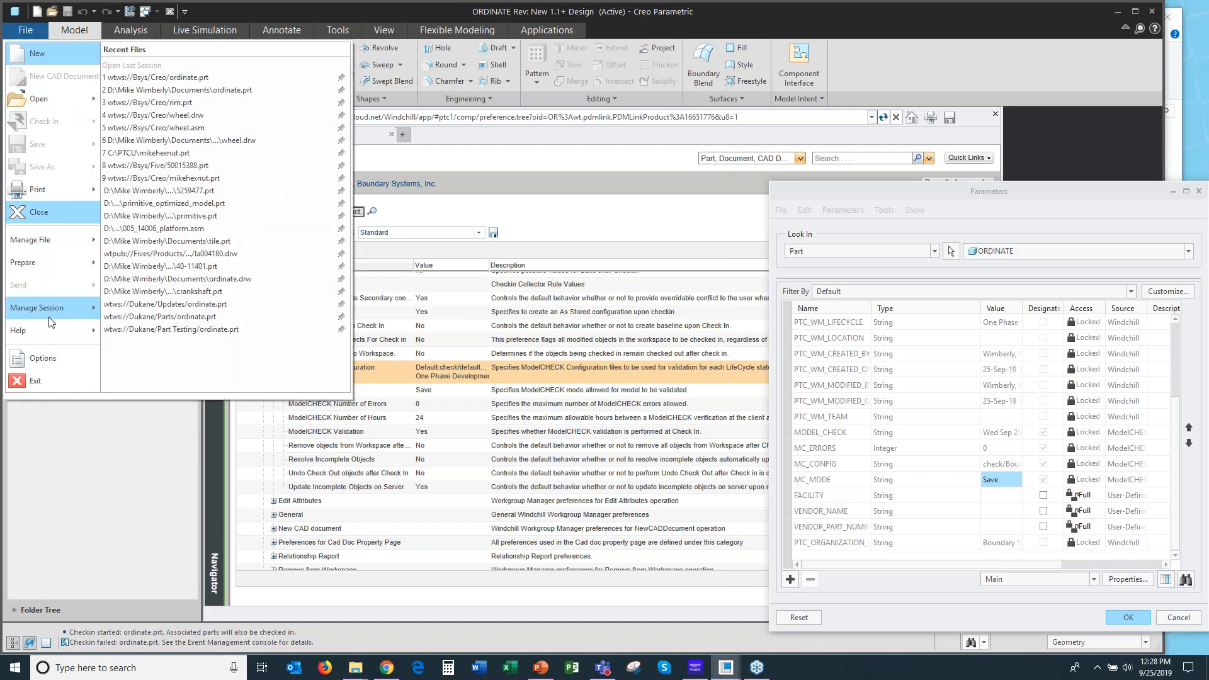
pyautogui.click(43, 359)
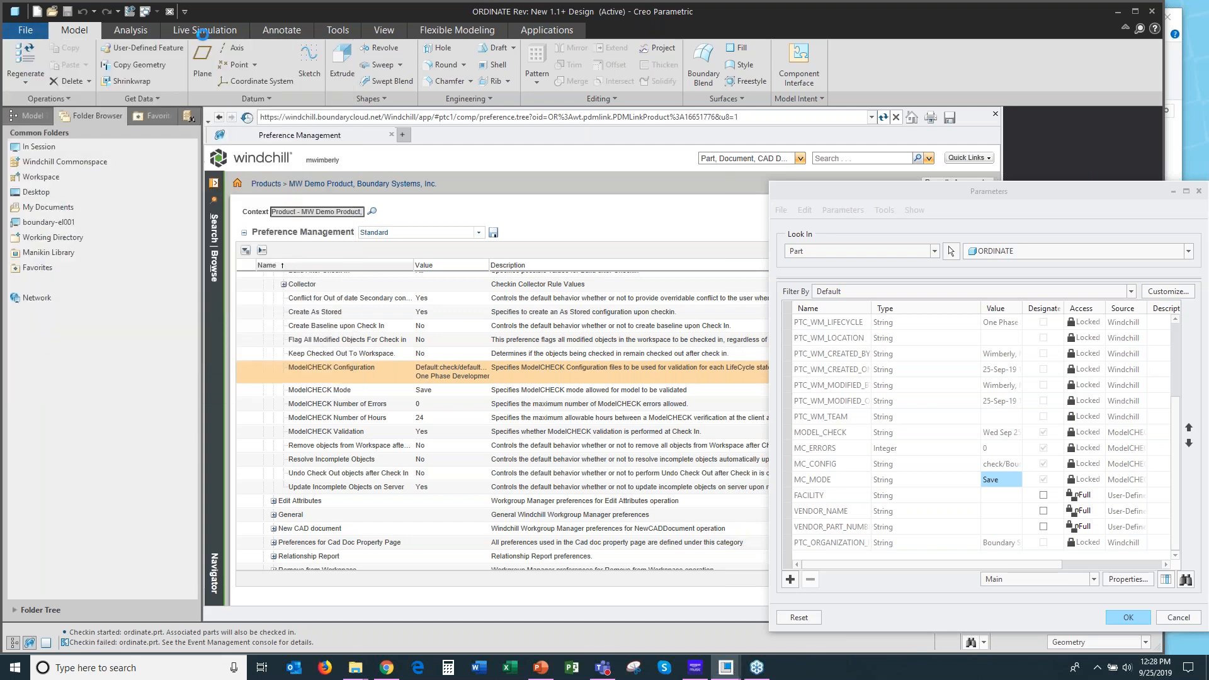
pyautogui.click(324, 139)
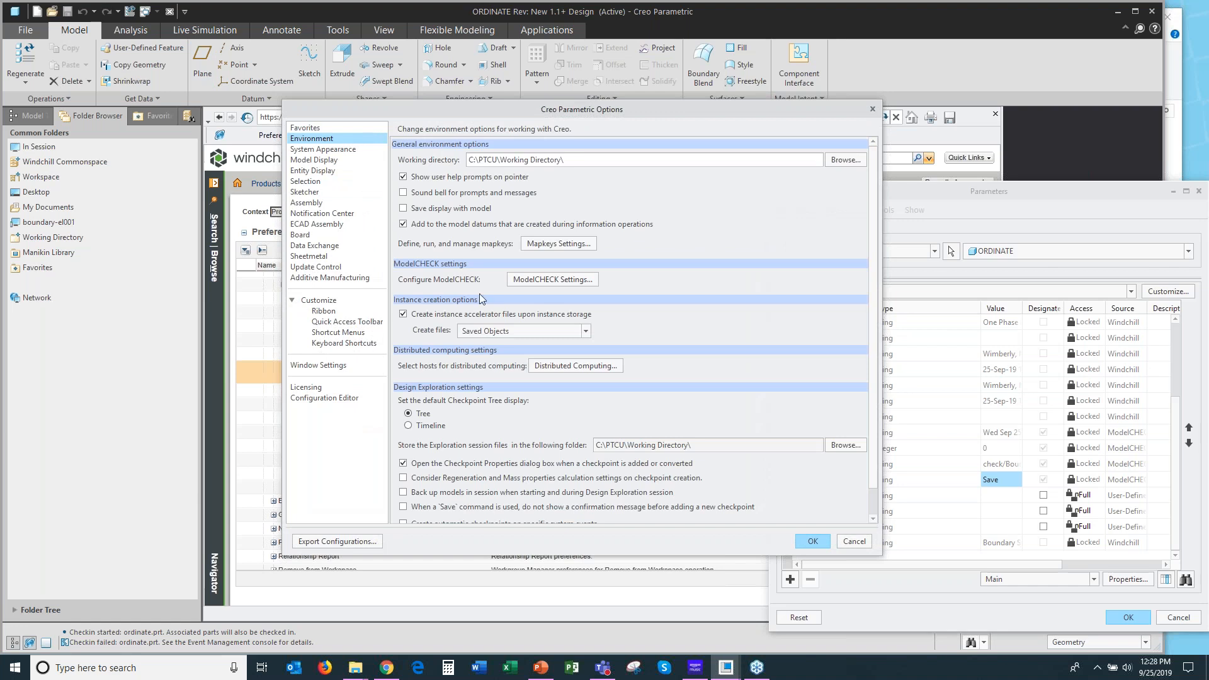
pyautogui.click(553, 279)
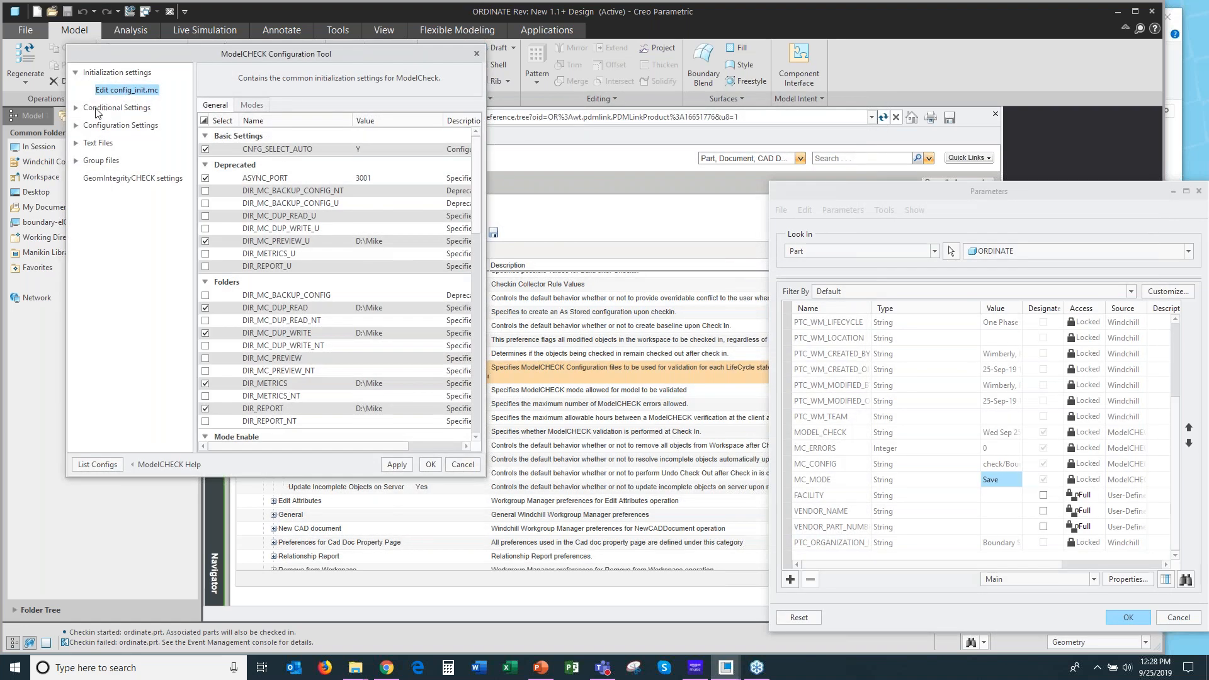
pyautogui.click(77, 111)
pyautogui.click(118, 126)
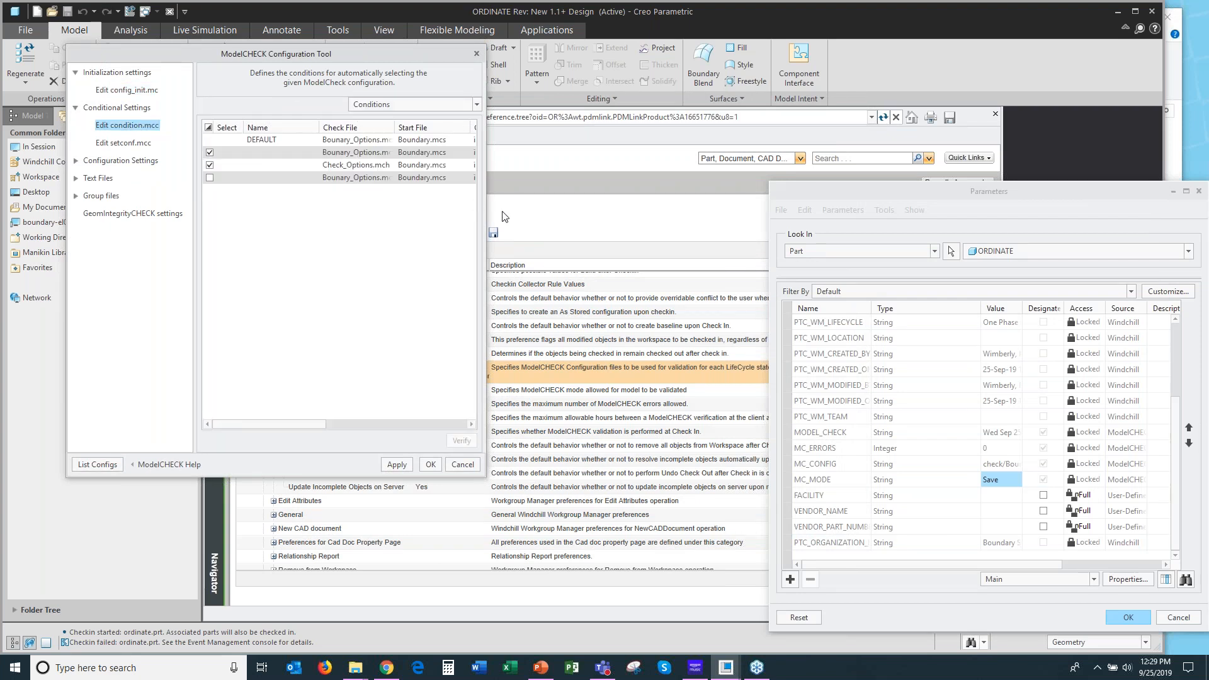
pyautogui.moveTo(486, 210); pyautogui.dragTo(1125, 221)
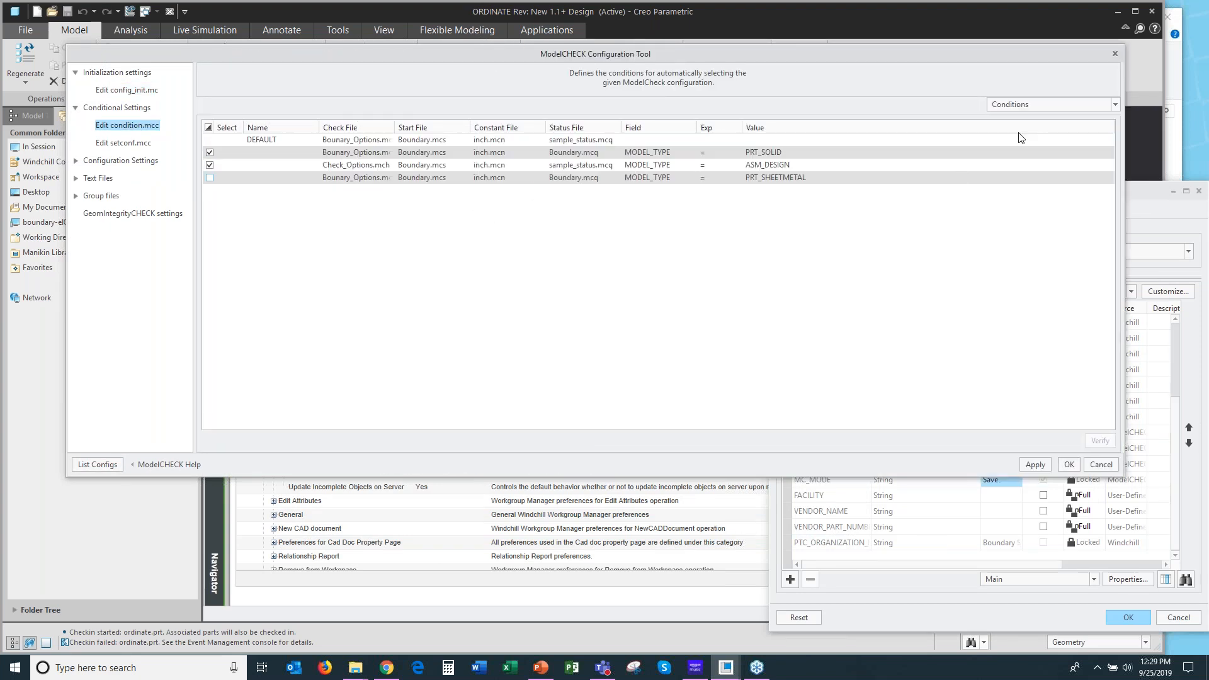
pyautogui.click(1115, 53)
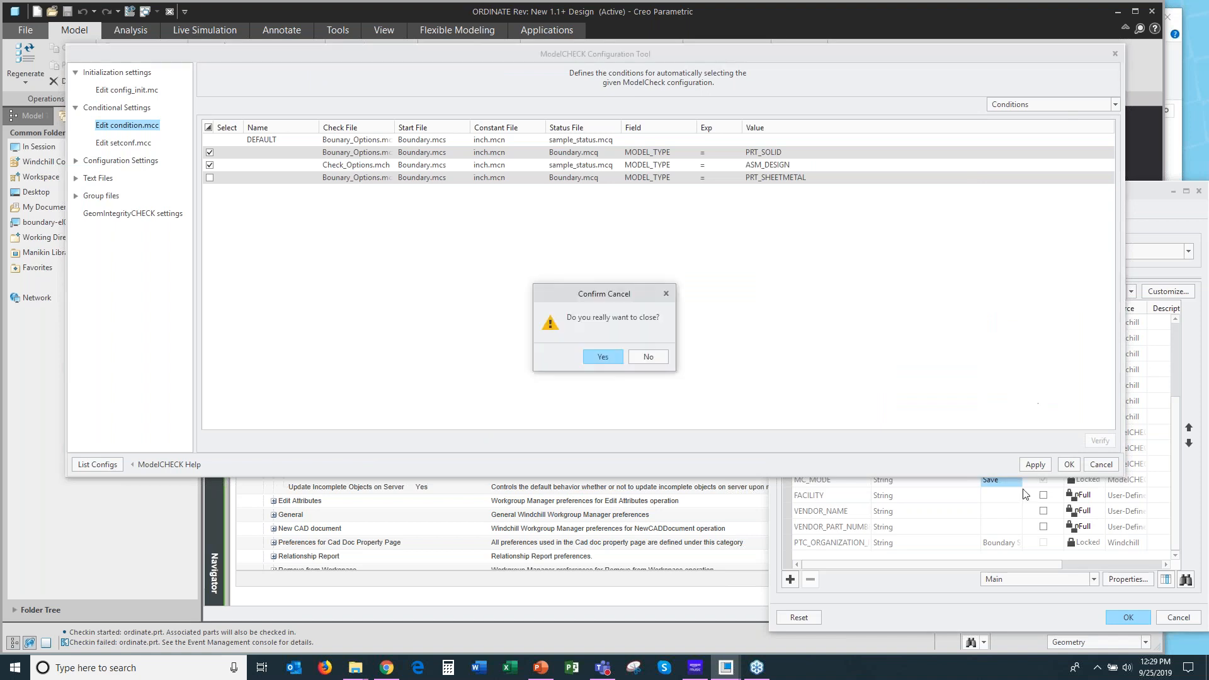
pyautogui.click(603, 356)
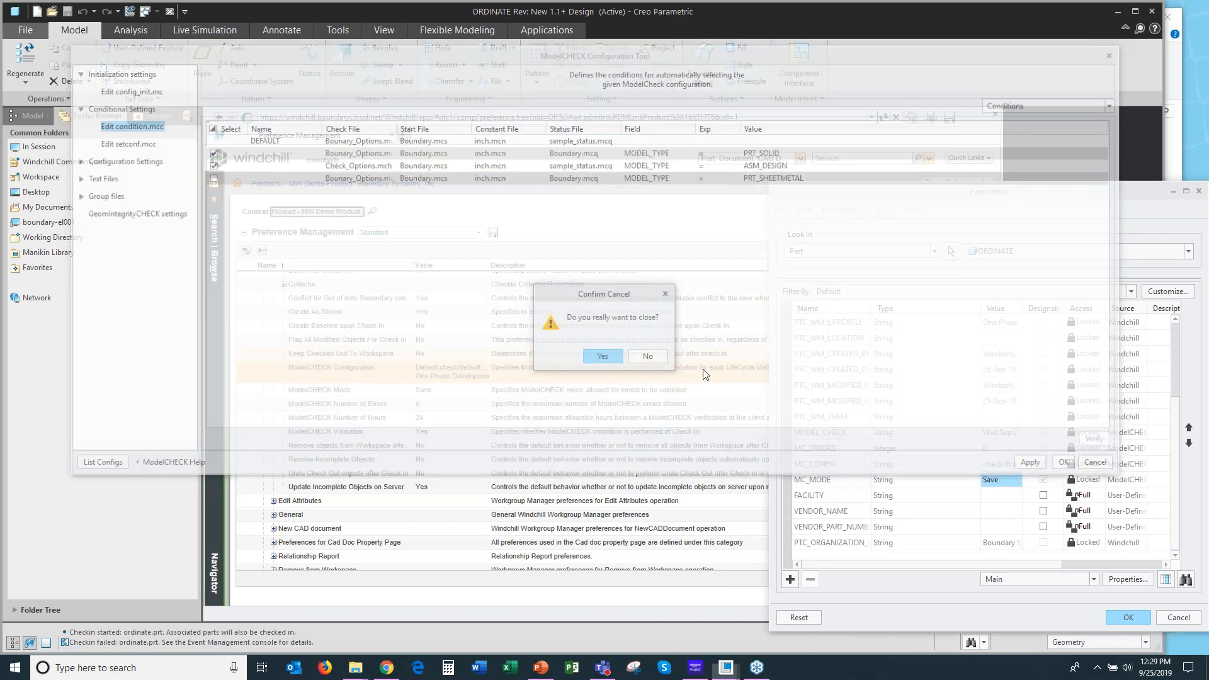
pyautogui.moveTo(1090, 189); pyautogui.dragTo(886, 122)
pyautogui.click(923, 551)
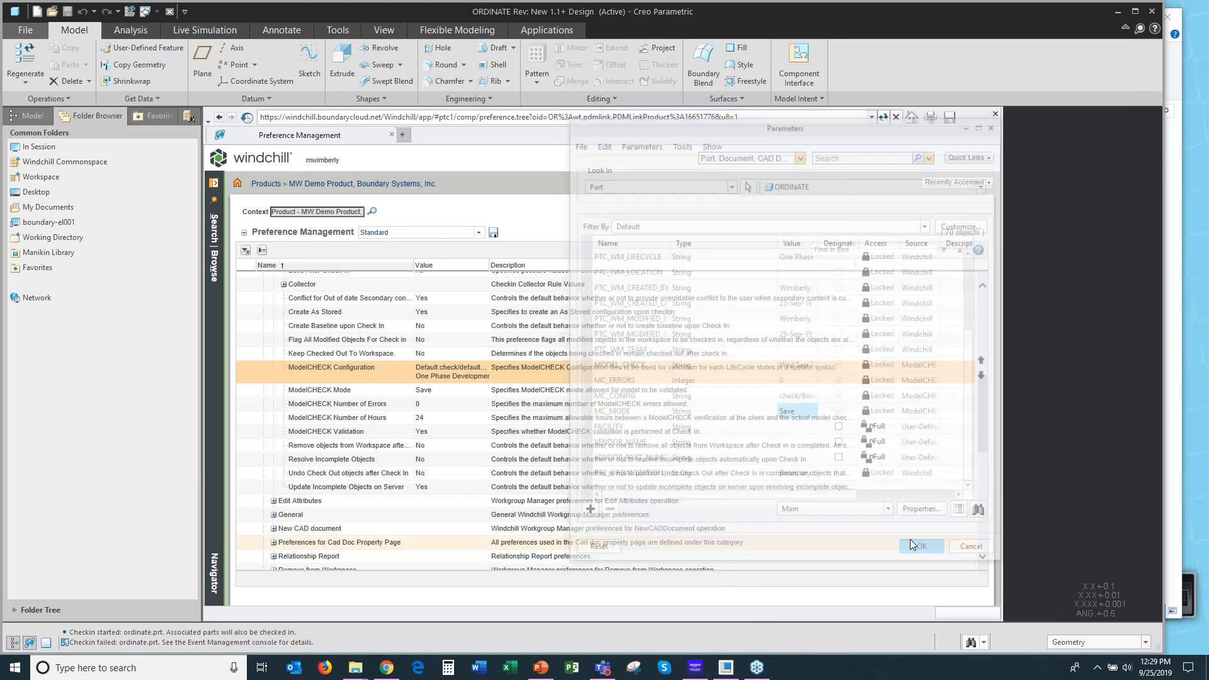
# Switch to the PowerPoint presentation and show the Any Questions slide in the slide show.
pyautogui.click(541, 669)
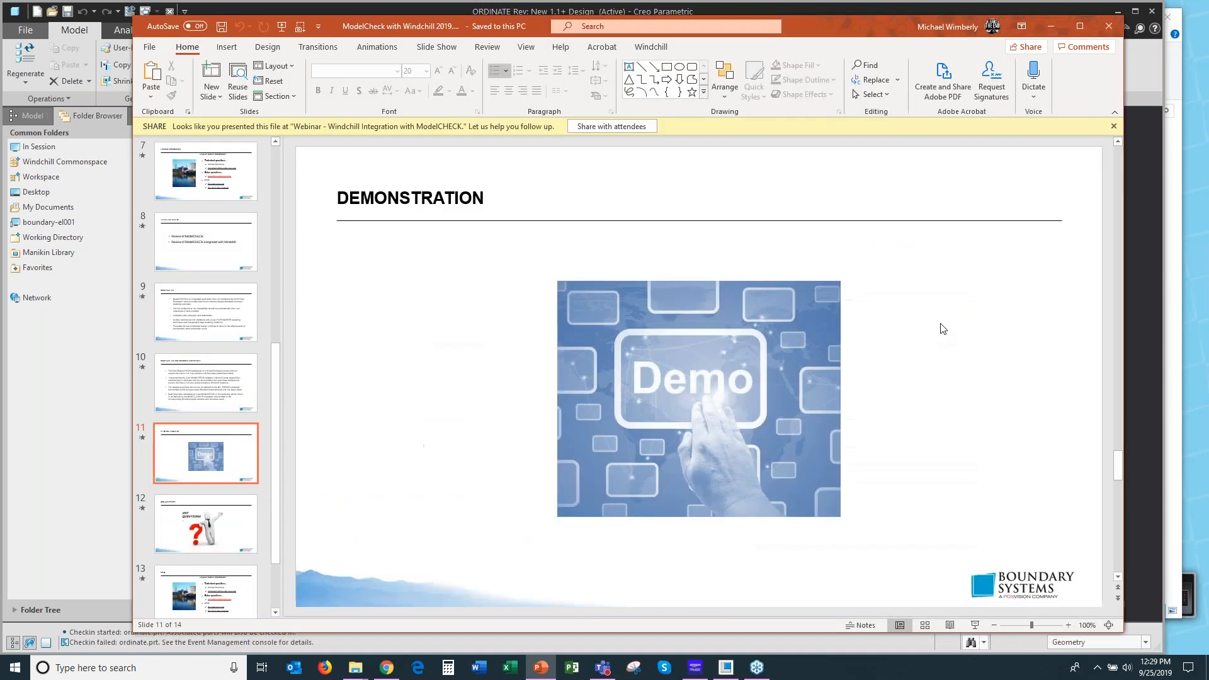
pyautogui.scroll(-1, 943, 328)
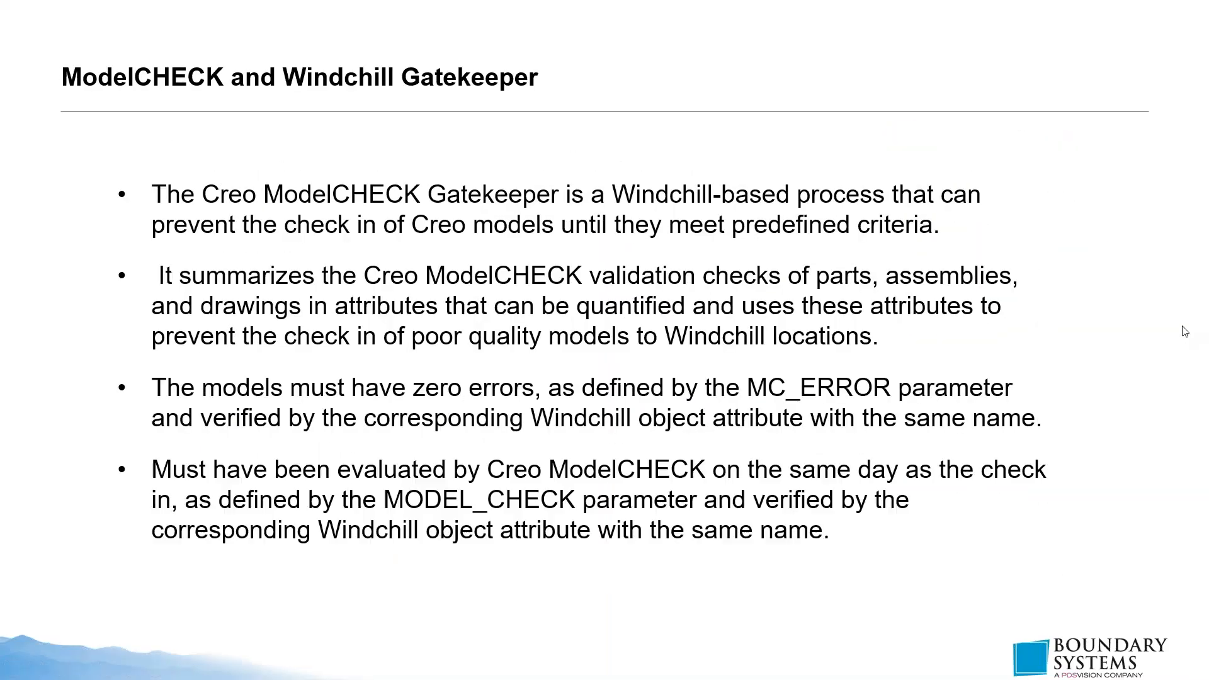
pyautogui.scroll(-2, 1185, 330)
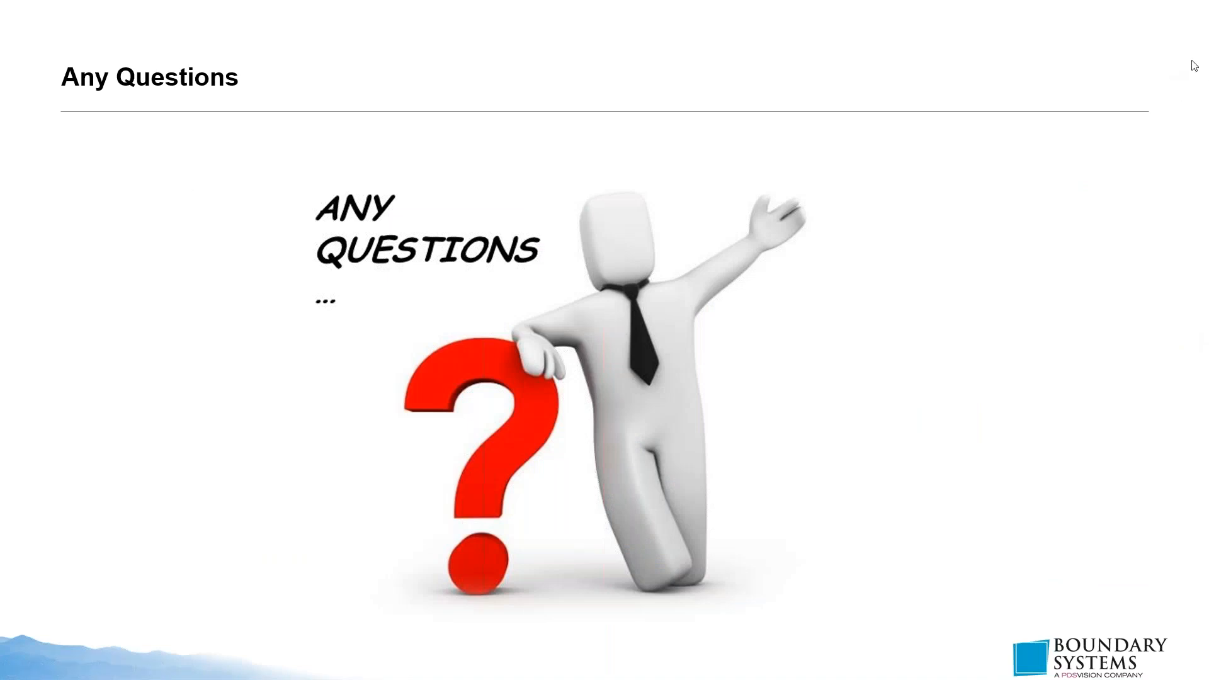